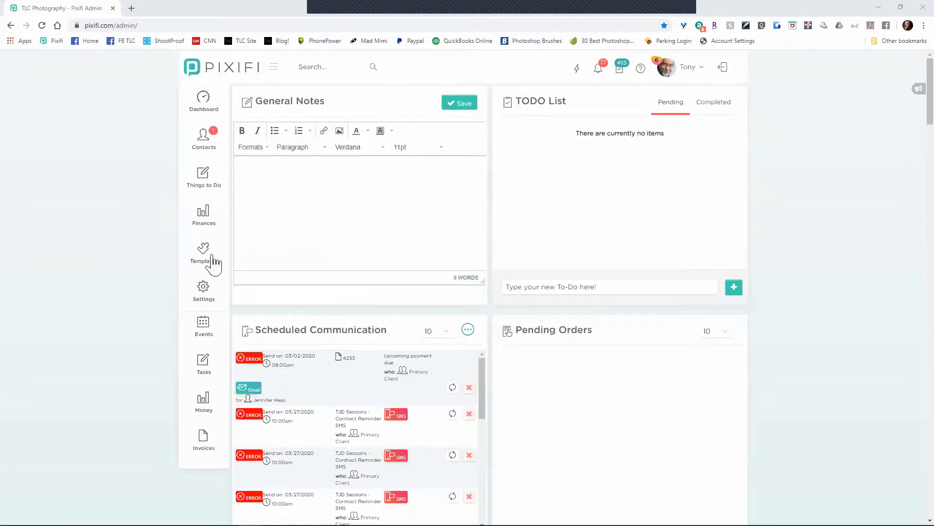
Open the Booking Pages list, look through the existing pages, and open the Baby Pictures! booking page
mouse_move(210, 265)
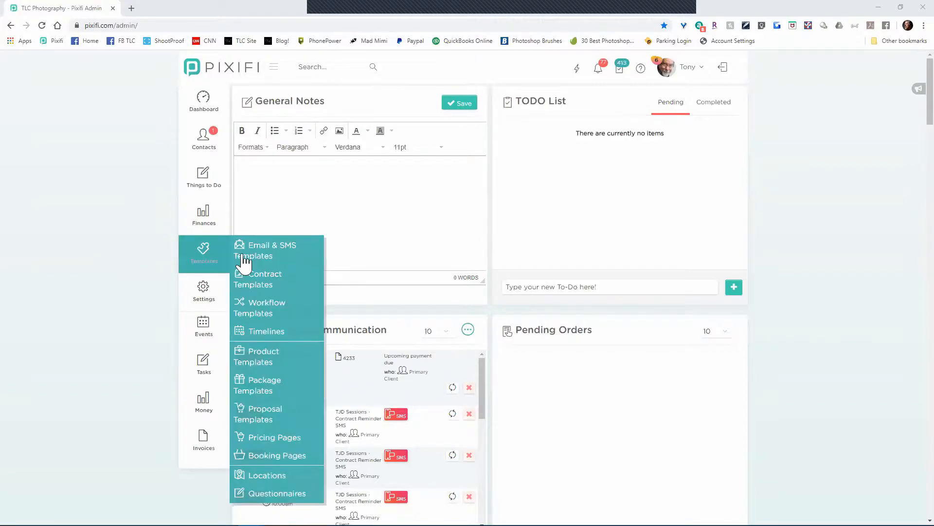
click(277, 461)
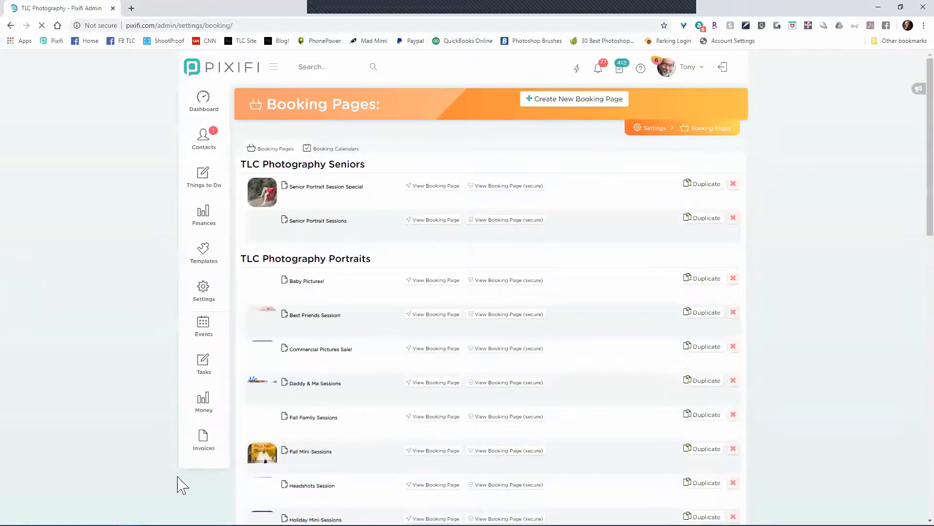
scroll(181, 484, down, 3)
scroll(182, 484, down, 5)
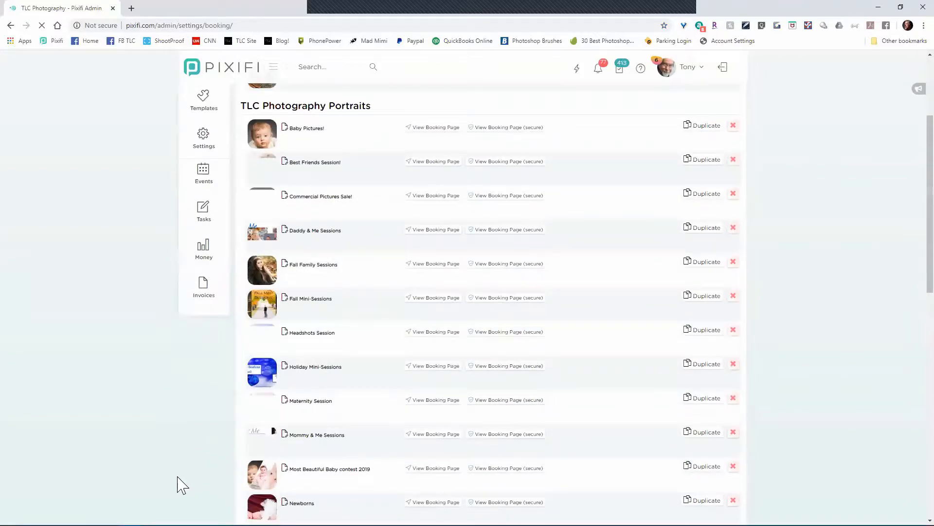
scroll(181, 484, down, 2)
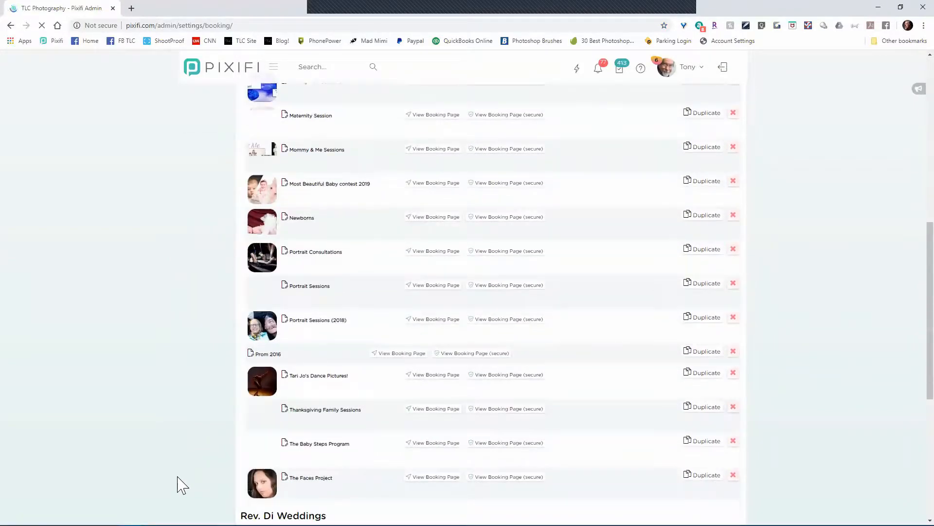
scroll(182, 484, up, 1)
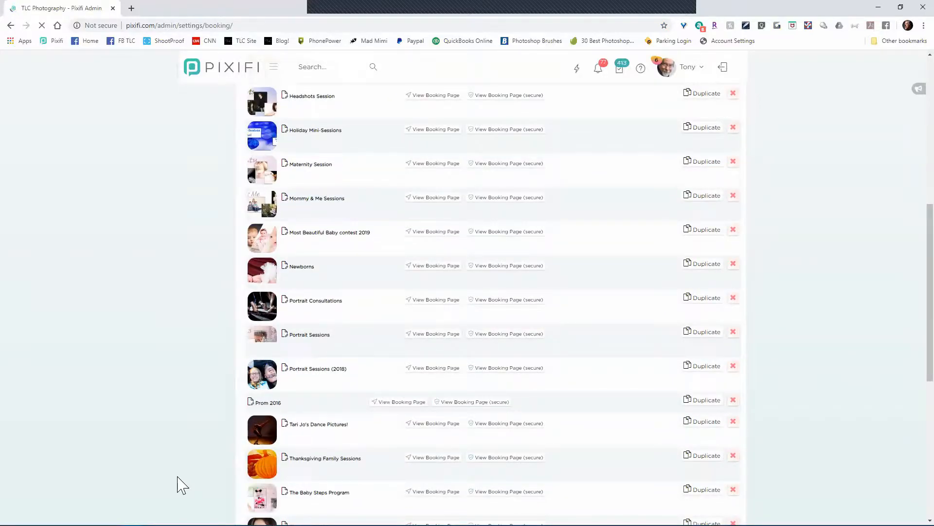
scroll(189, 484, up, 4)
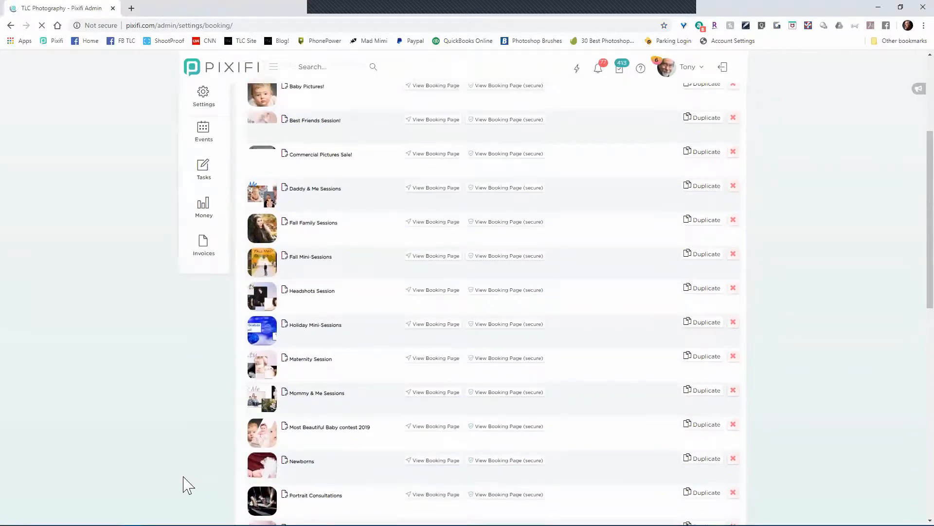
scroll(184, 485, up, 2)
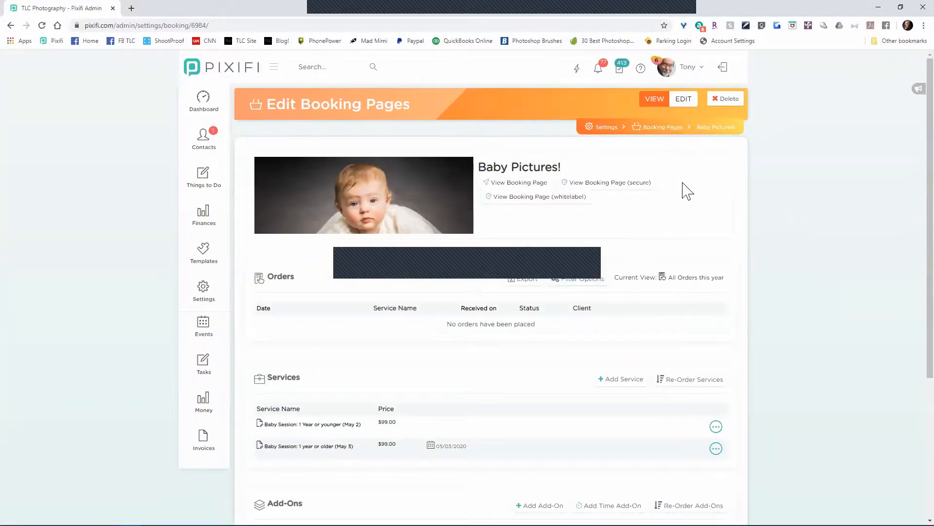
Open the service "Baby Session: 1 year or older (May 3)" and review its timeslot, pricing, template, specific-date and description settings
scroll(319, 336, down, 3)
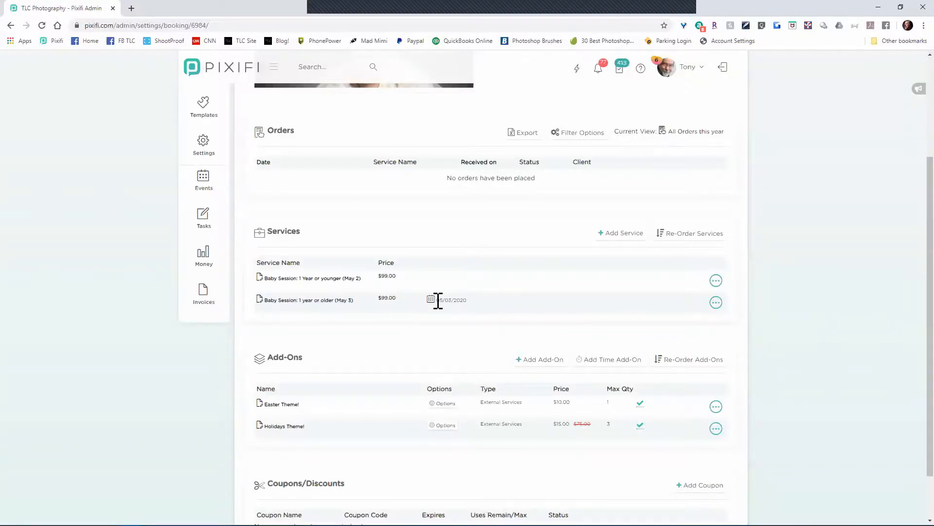
click(327, 304)
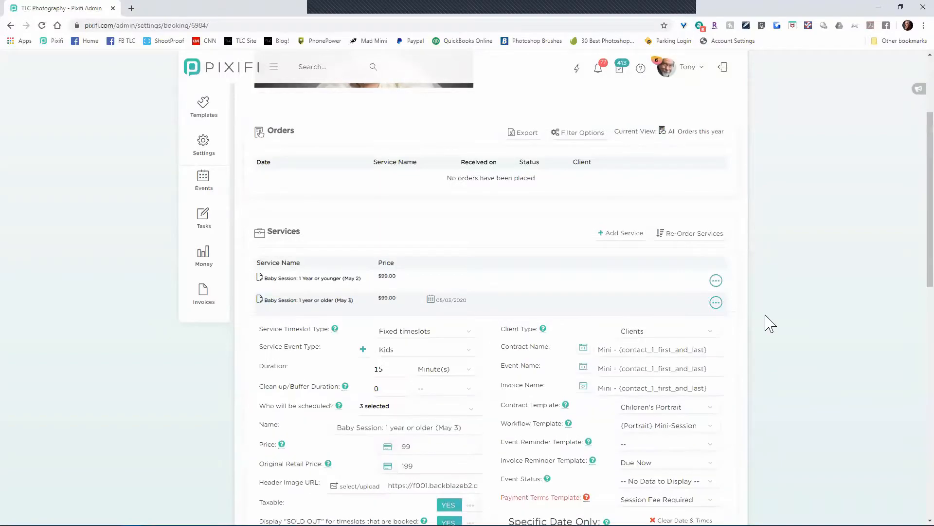
scroll(770, 323, down, 10)
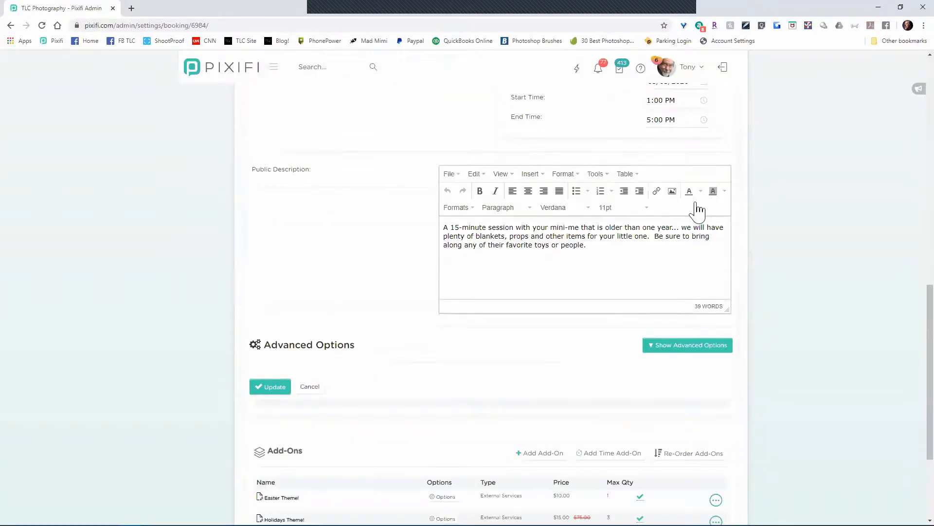
scroll(698, 209, up, 2)
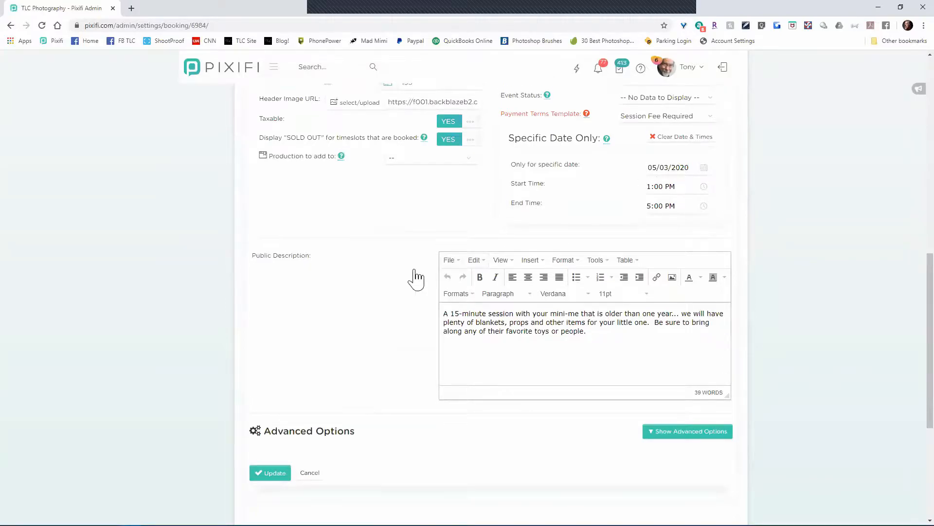
scroll(416, 279, up, 8)
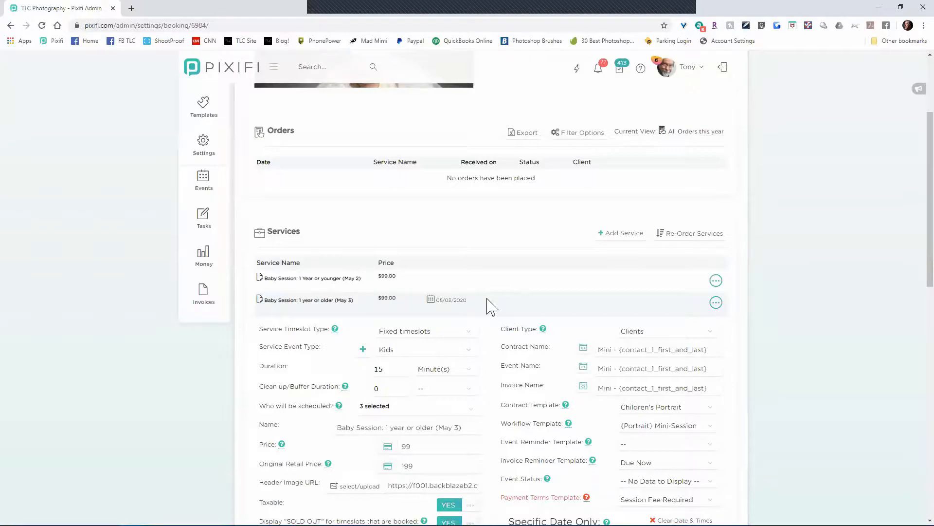
scroll(375, 358, down, 3)
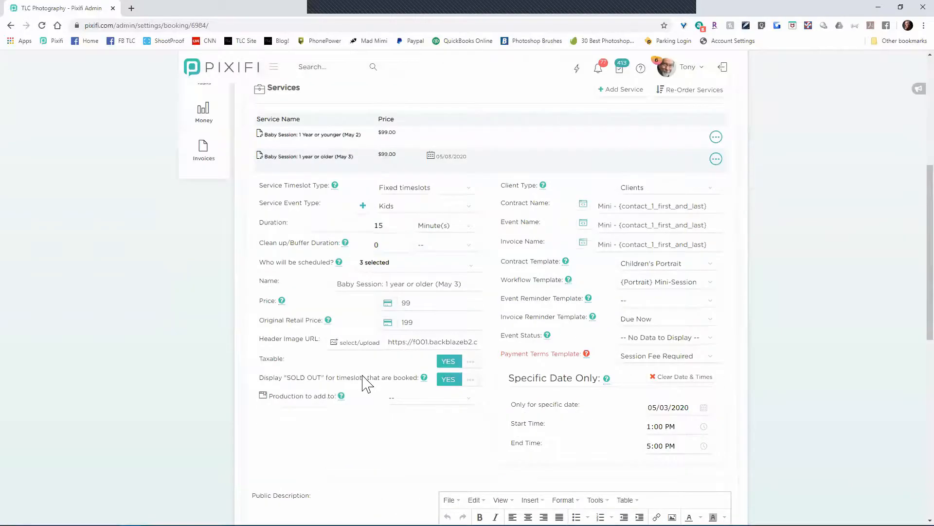
scroll(364, 385, down, 3)
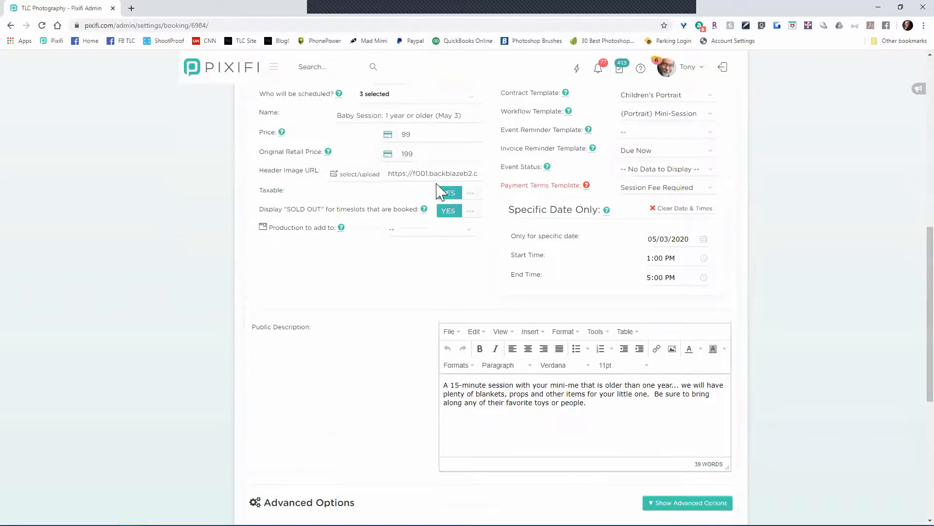
scroll(436, 190, up, 5)
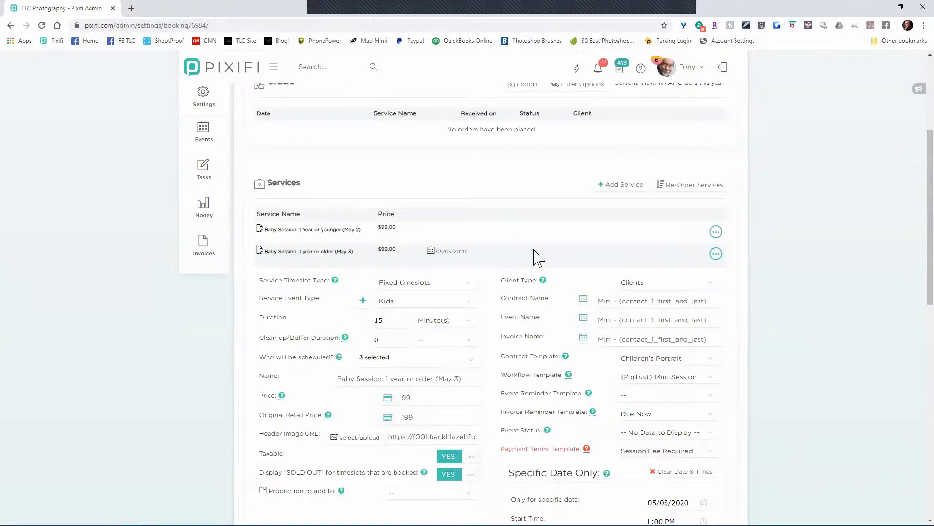
scroll(535, 257, down, 8)
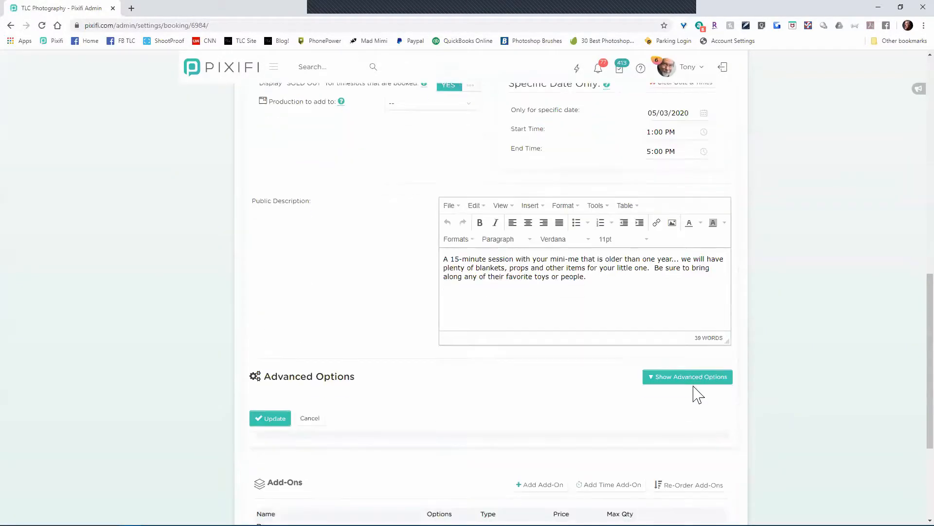
scroll(756, 361, down, 1)
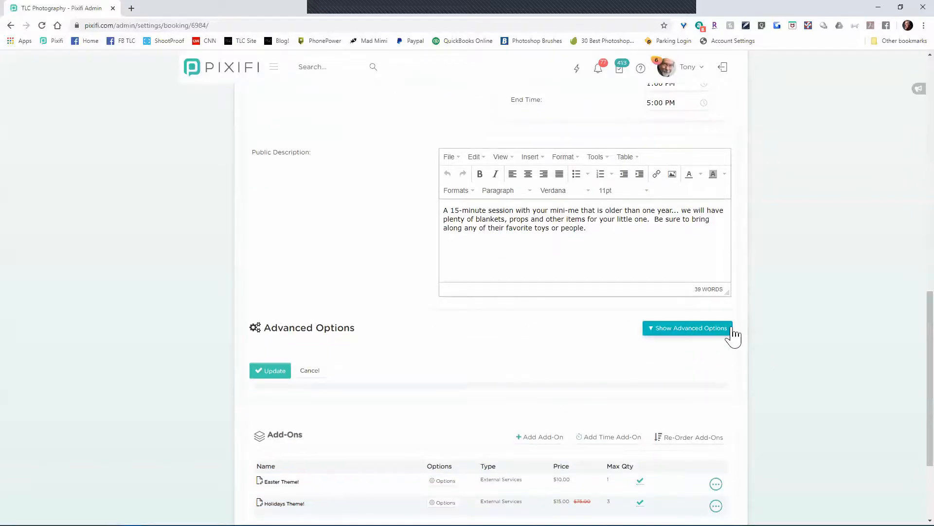
Show the service's advanced options and examine the weekday availability and custom Booking Calendar settings
click(734, 334)
scroll(788, 329, down, 6)
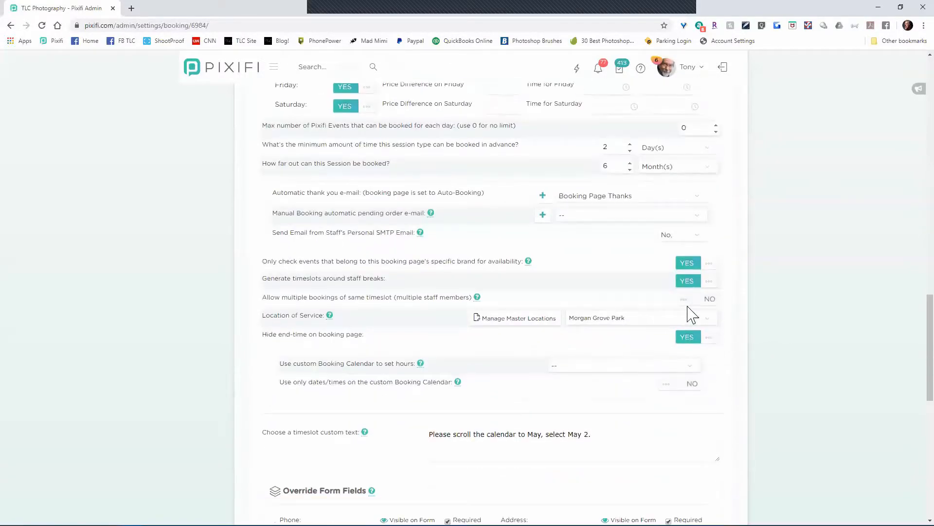
scroll(691, 314, down, 1)
click(613, 301)
click(617, 302)
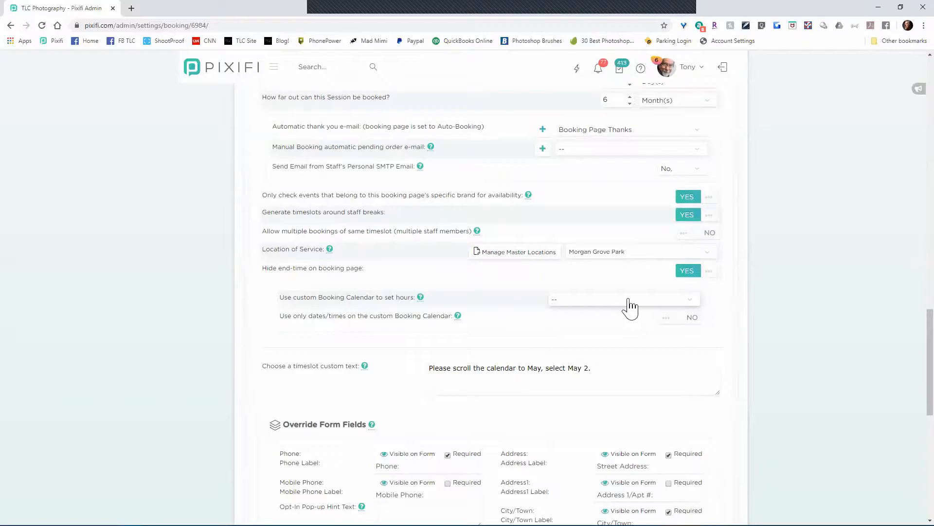
scroll(392, 372, up, 3)
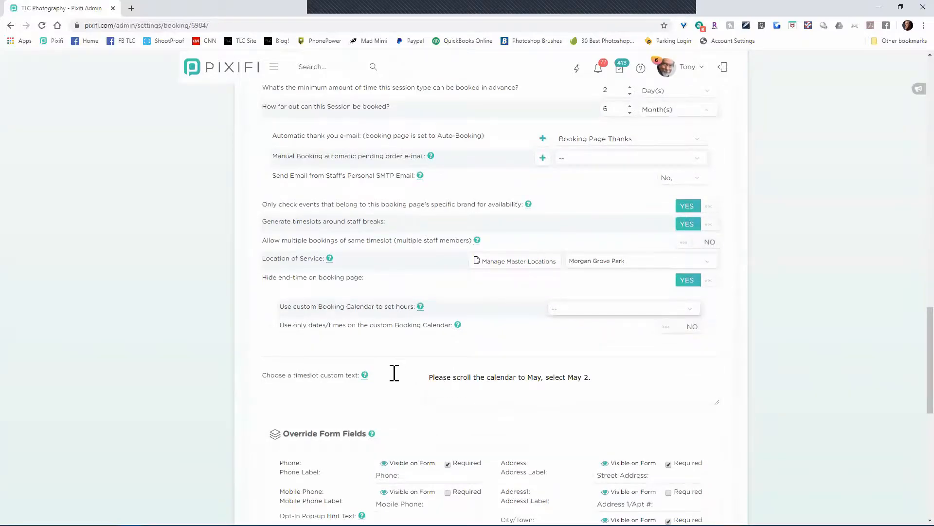
scroll(393, 379, up, 3)
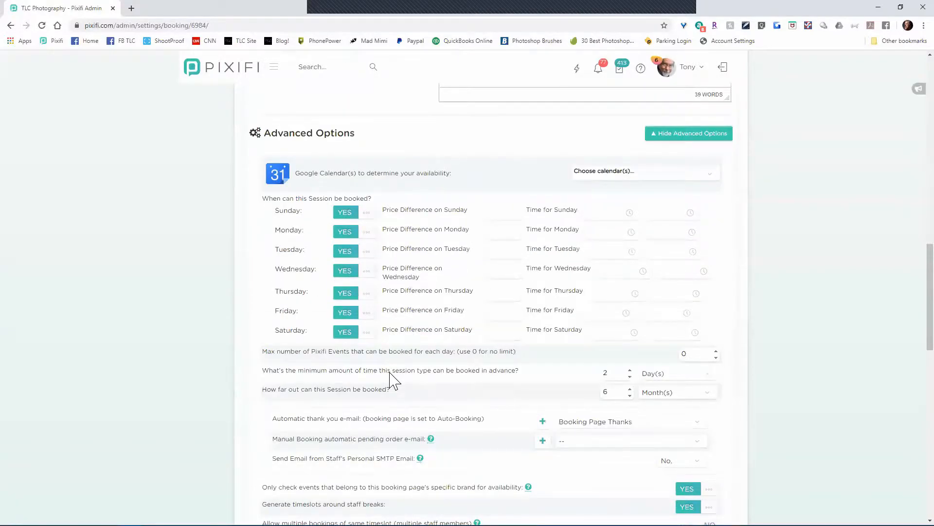
scroll(392, 379, up, 10)
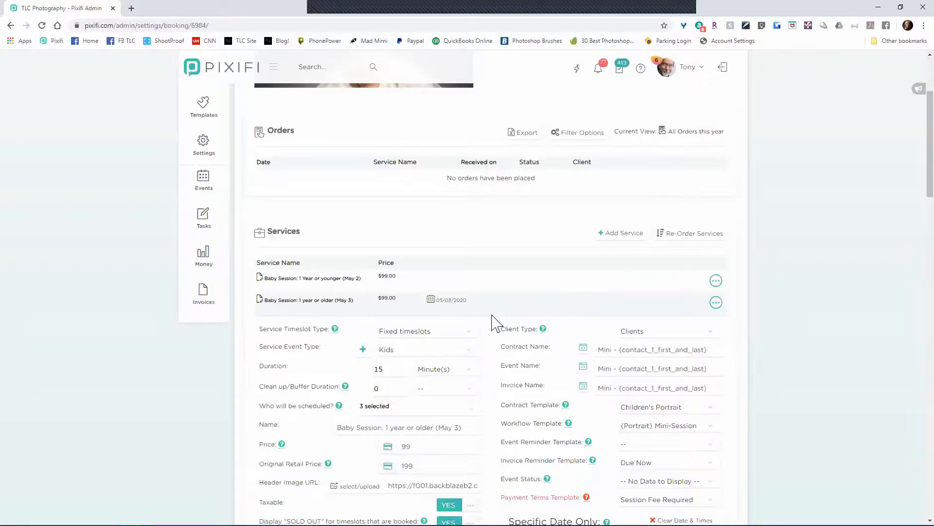
Cancel editing the baby session service and return to the Booking Pages list
scroll(492, 324, down, 2)
scroll(493, 326, down, 3)
scroll(479, 331, down, 15)
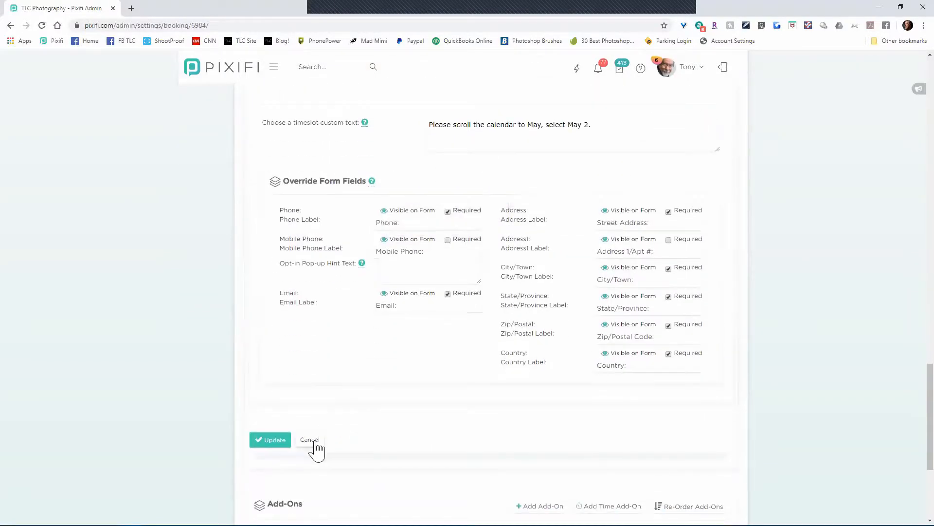
click(316, 440)
scroll(373, 340, up, 3)
scroll(371, 342, up, 1)
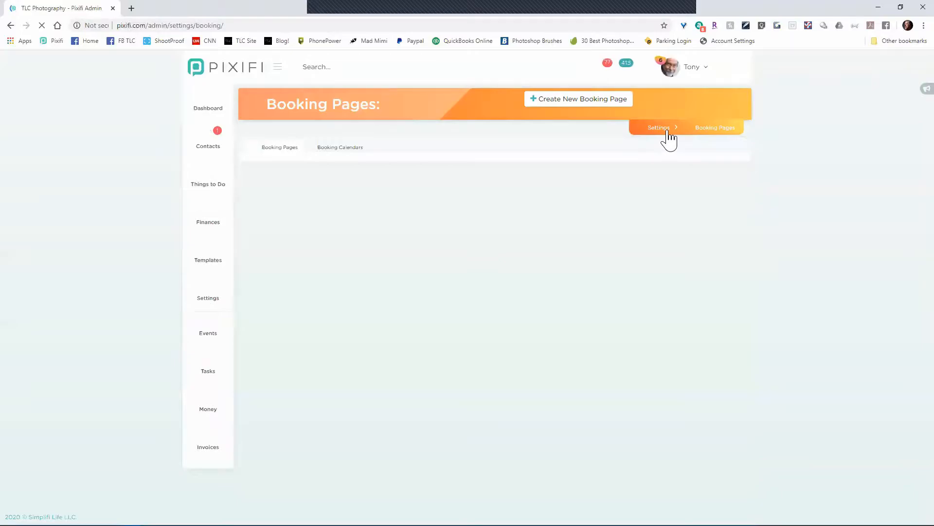
Add a booking hours calendar named "Baby Pictures Sample" under Booking Calendars and open it for editing
click(351, 150)
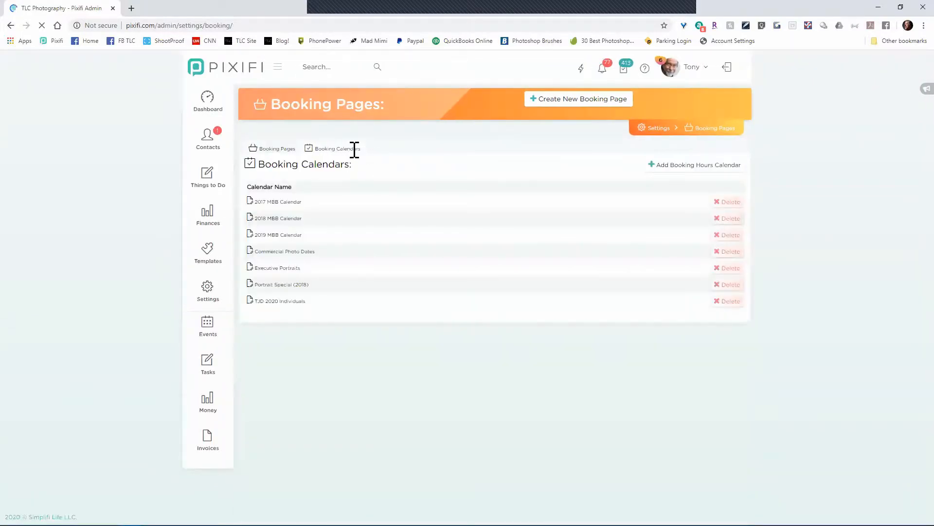
click(688, 168)
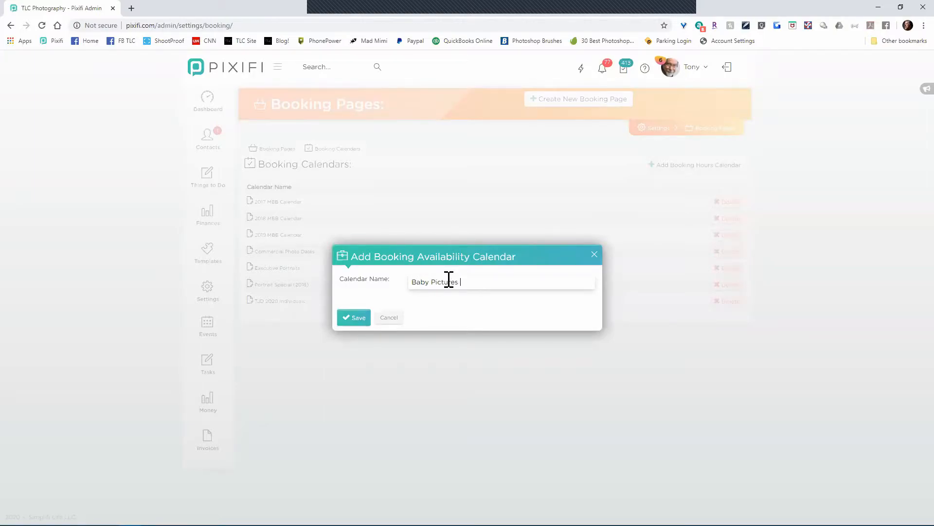
click(360, 322)
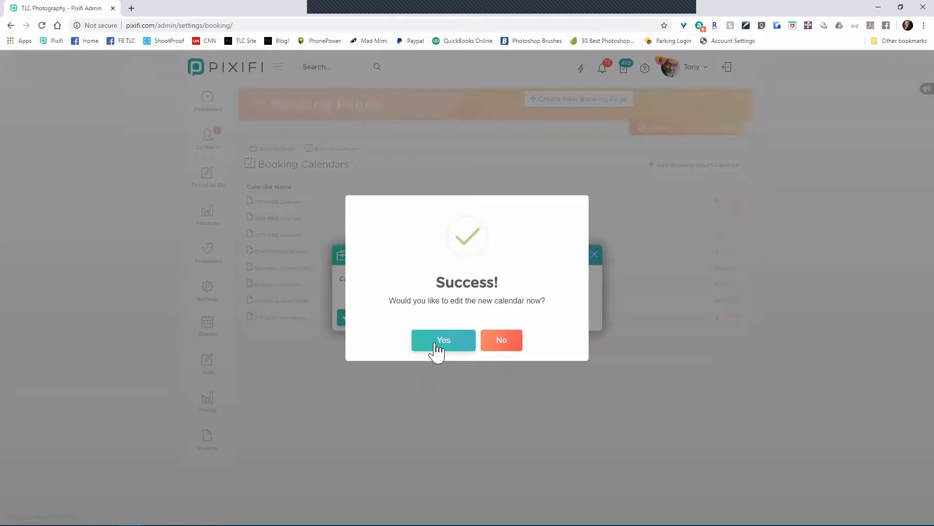
click(442, 340)
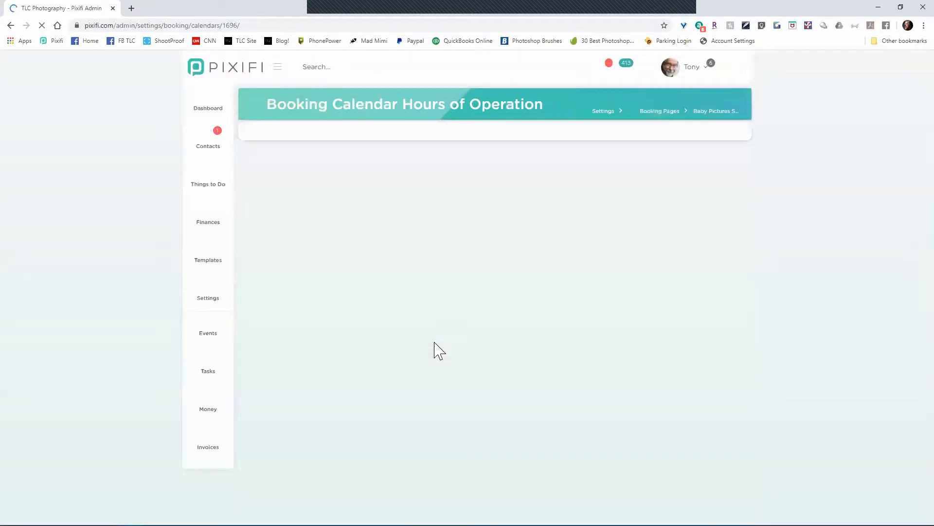
Look over the new calendar's availability instructions and April 2020 grid, and compare its Week, Month and List views
scroll(856, 207, down, 2)
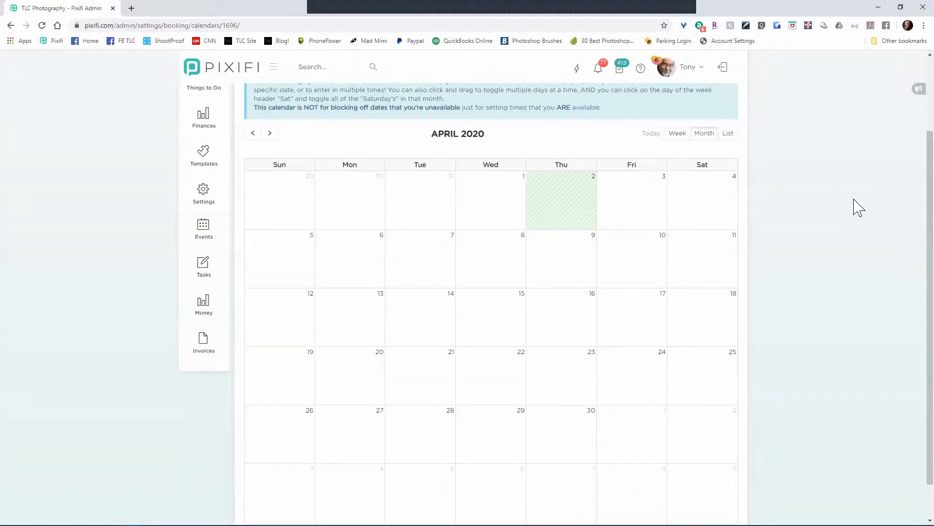
scroll(858, 207, up, 2)
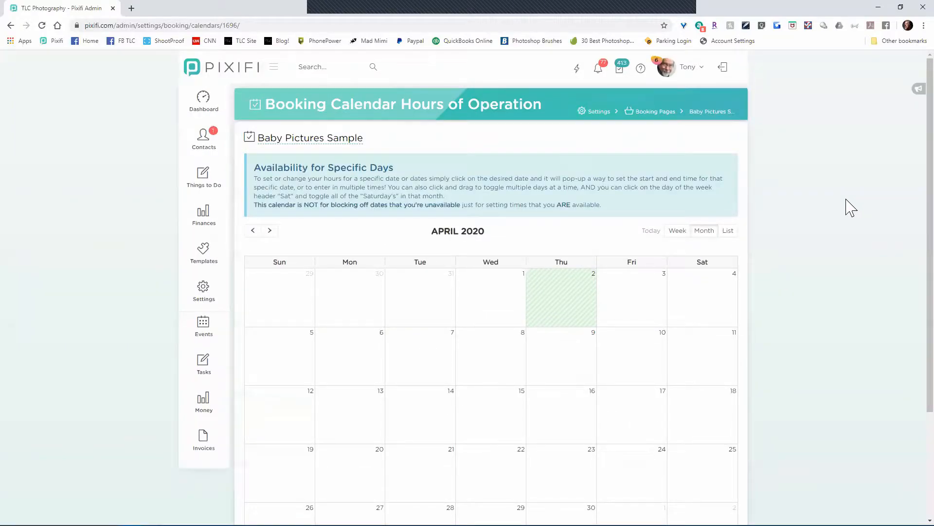
scroll(847, 200, down, 2)
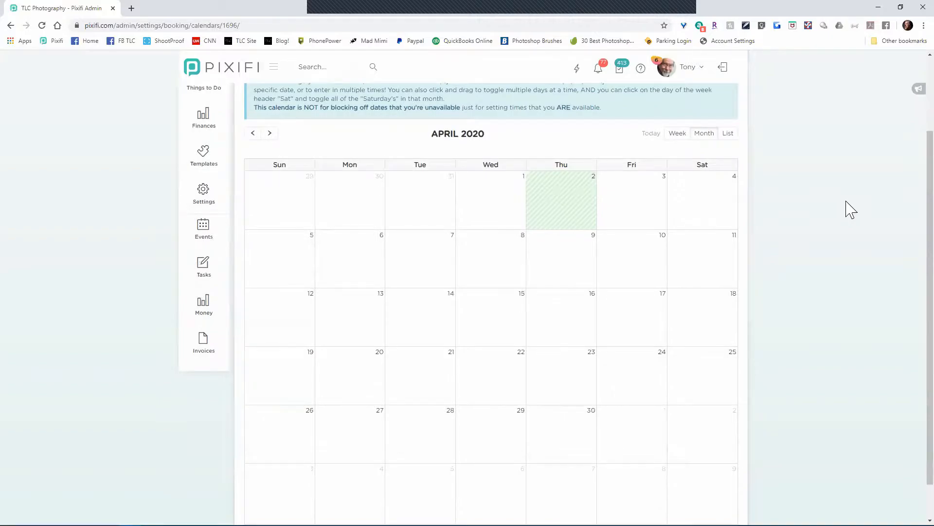
scroll(849, 210, up, 2)
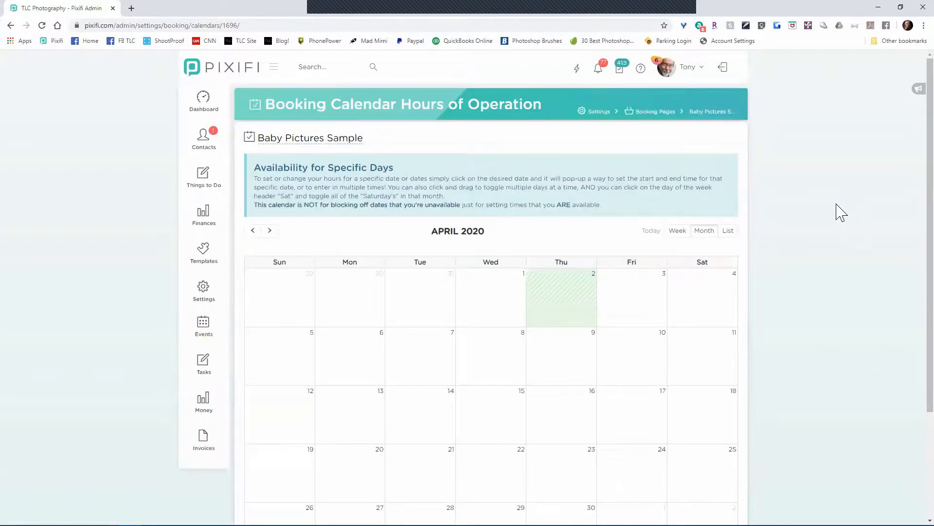
click(678, 231)
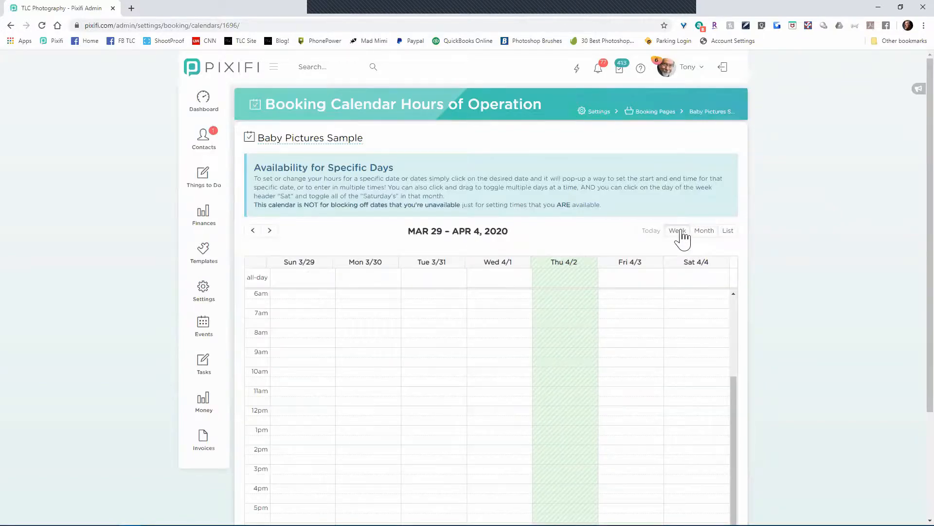
click(706, 232)
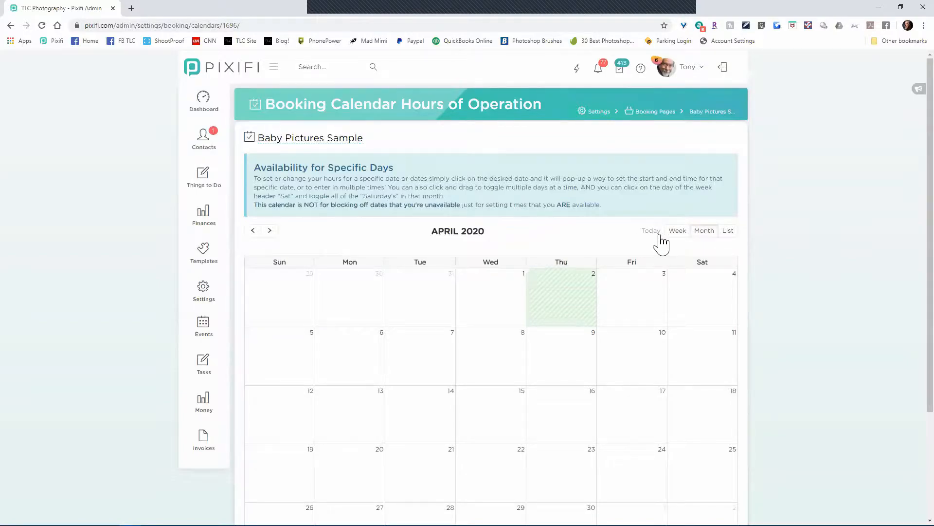
click(729, 231)
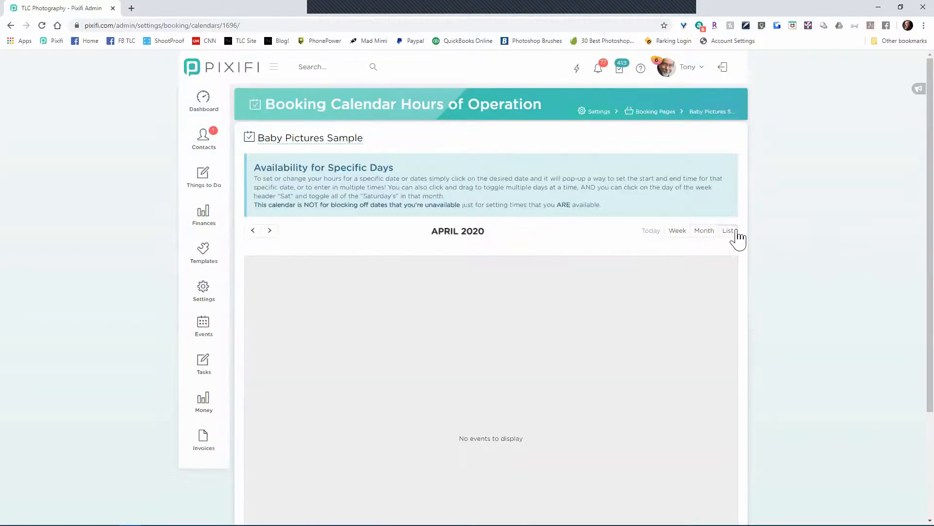
Compare the List and Month views of the April 2020 booking calendar, ending in Month view
scroll(788, 238, down, 3)
scroll(788, 238, up, 3)
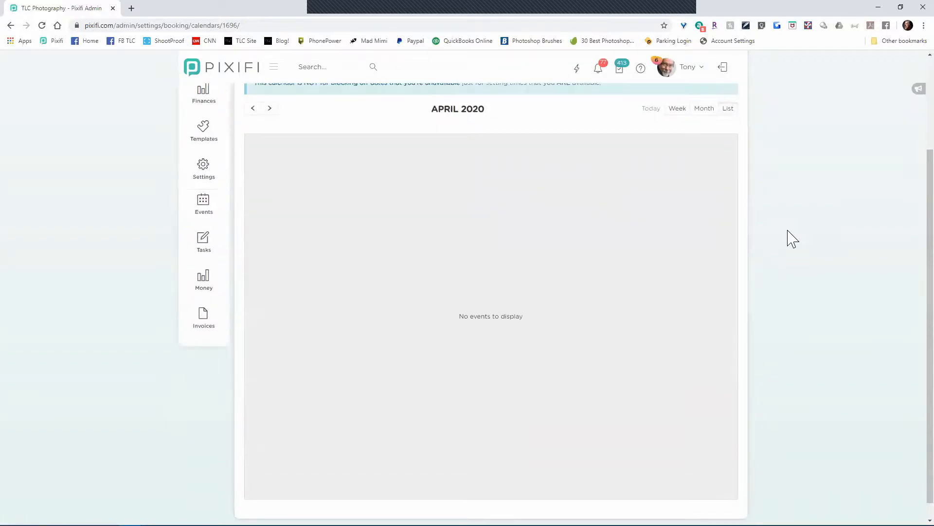
scroll(792, 238, down, 2)
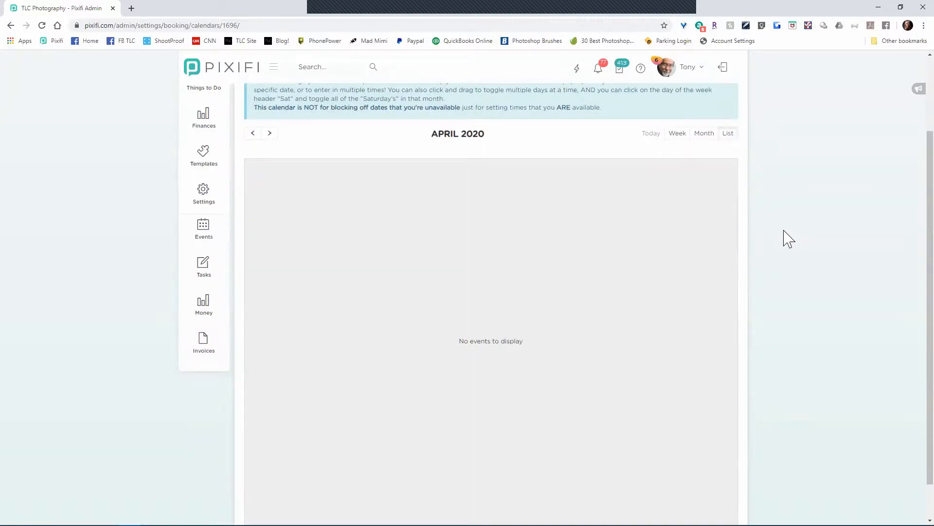
click(701, 133)
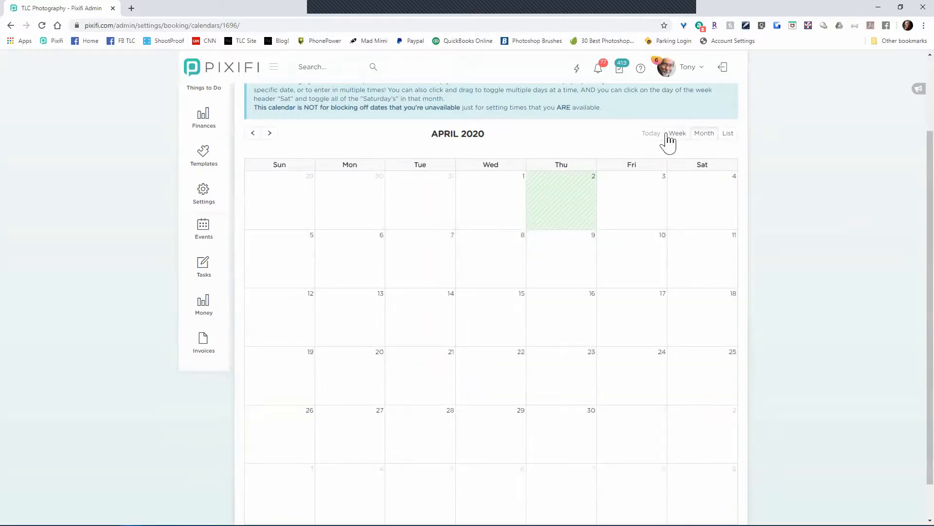
click(729, 134)
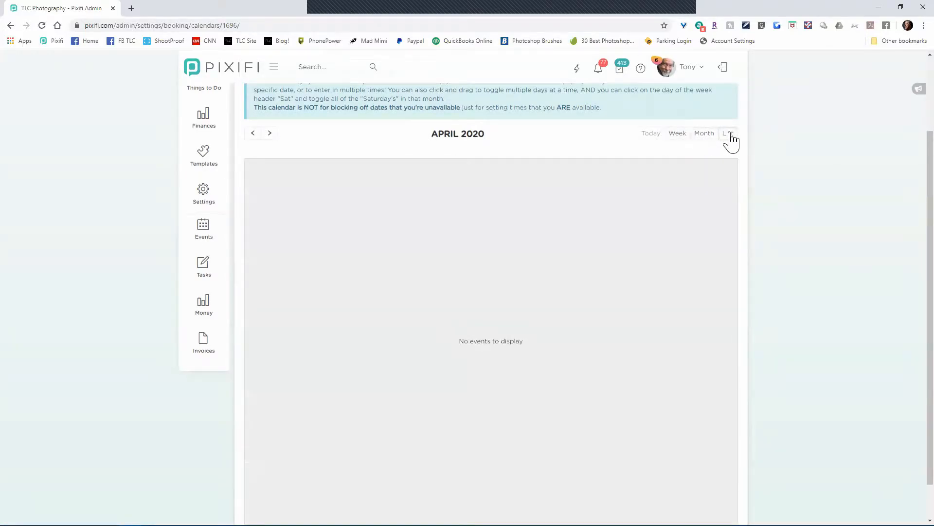
click(700, 134)
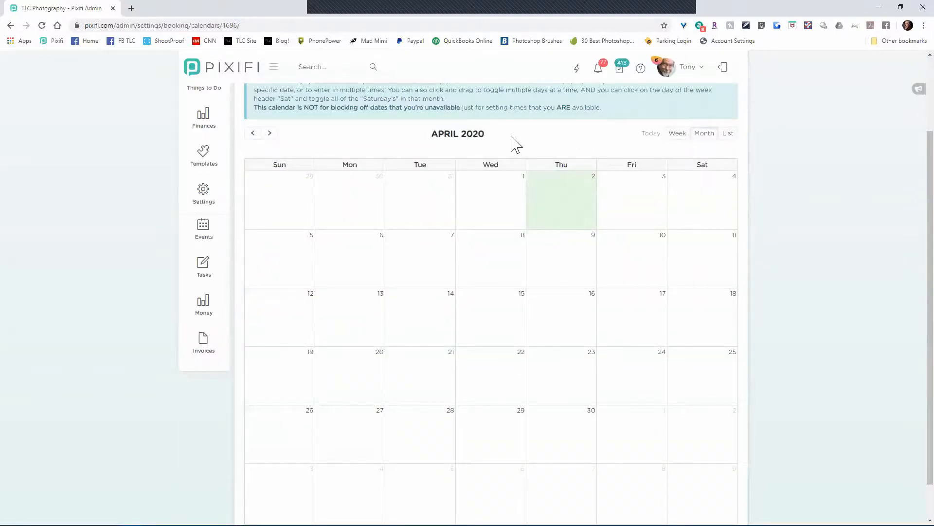
scroll(300, 171, up, 2)
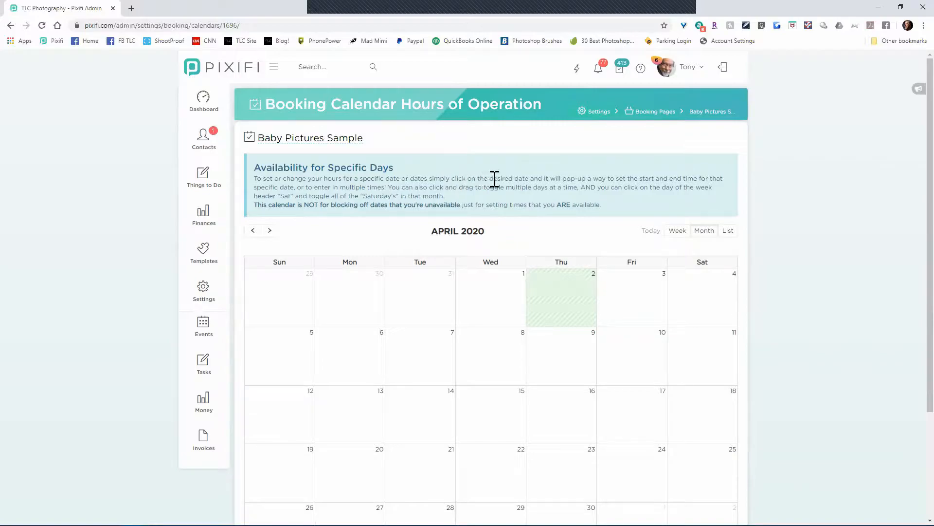
View the availability options for Thursday, April 2, and close them without adding a time
click(562, 308)
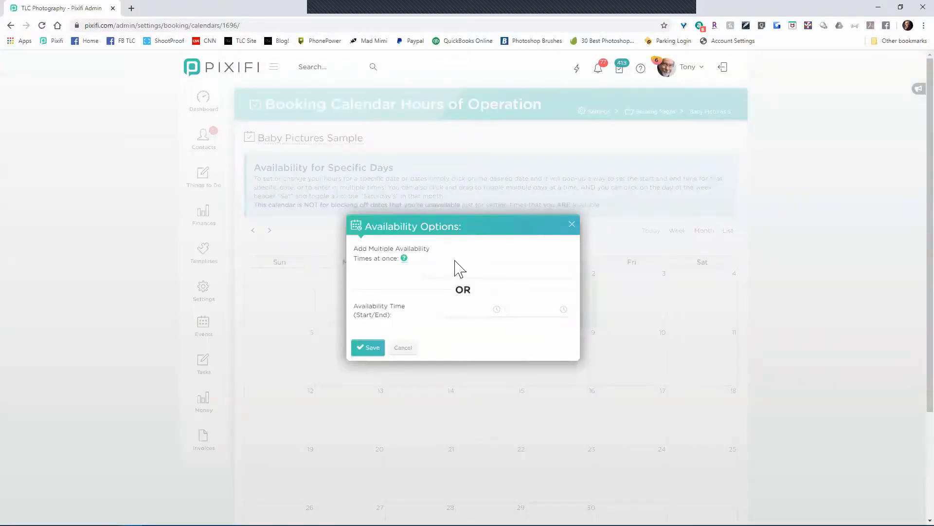
click(403, 347)
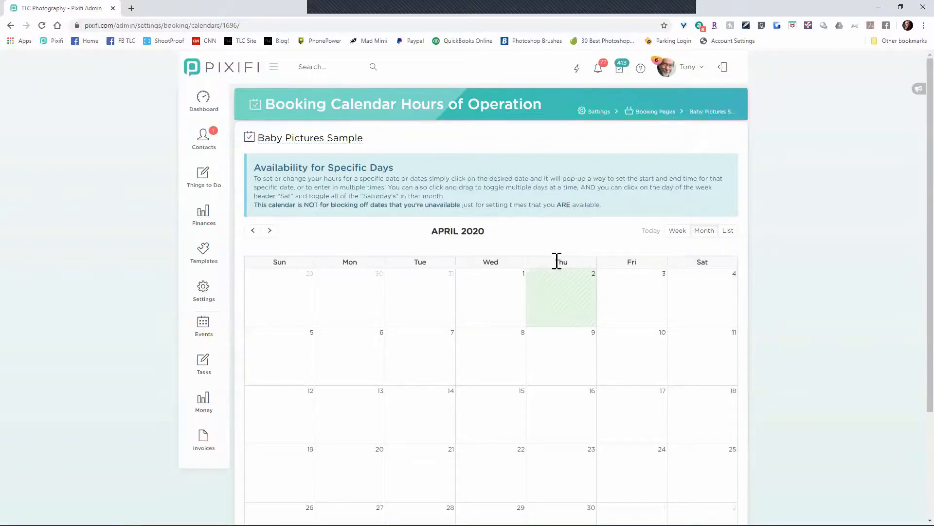
drag(556, 260, 713, 266)
click(577, 227)
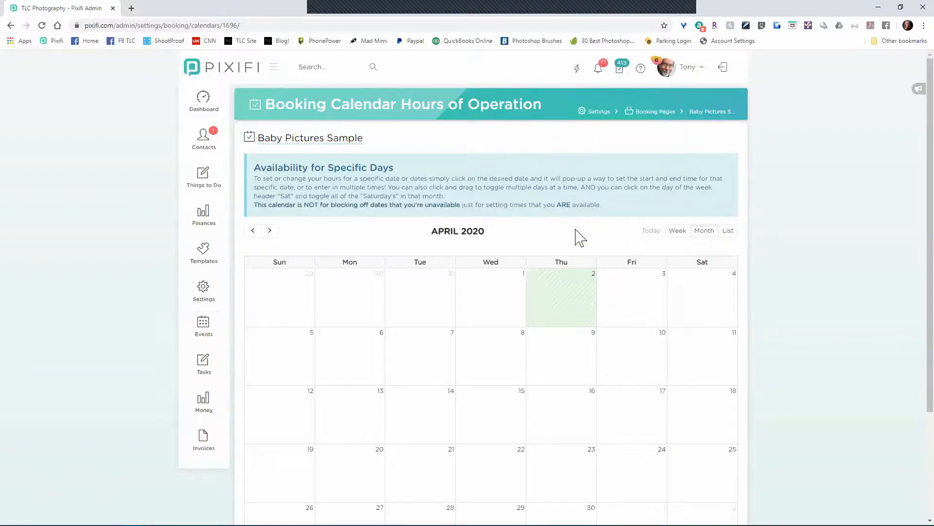
Try to add an 8pm availability time to all Thursdays in April 2020 using the multiple-times entry
click(571, 264)
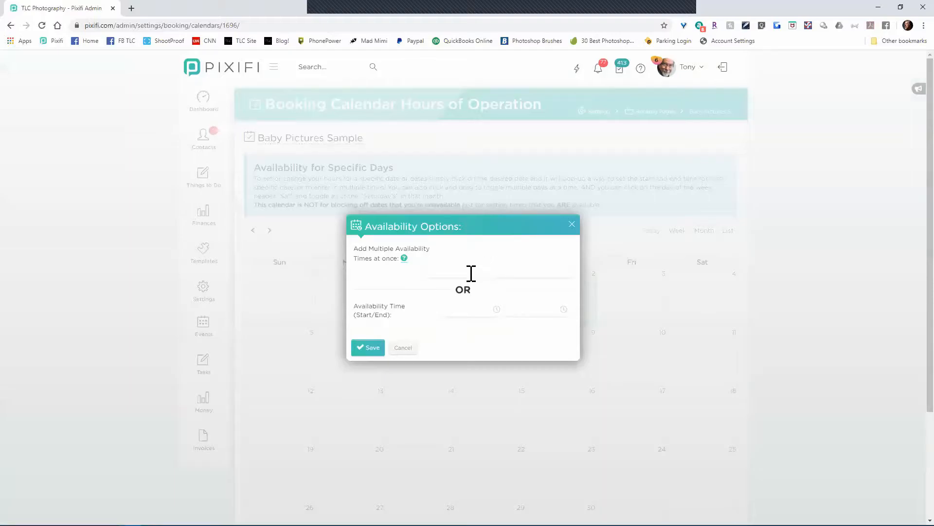
click(457, 273)
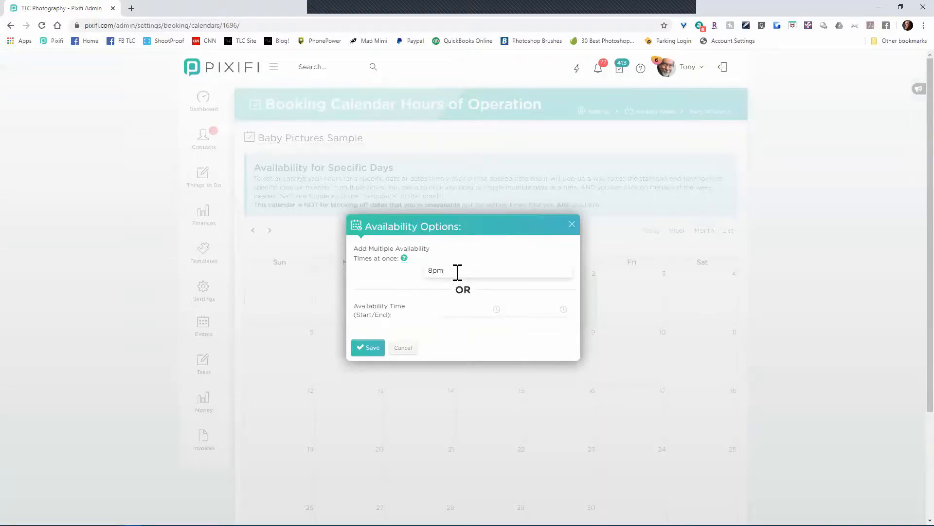
text(8pm)
key(Tab)
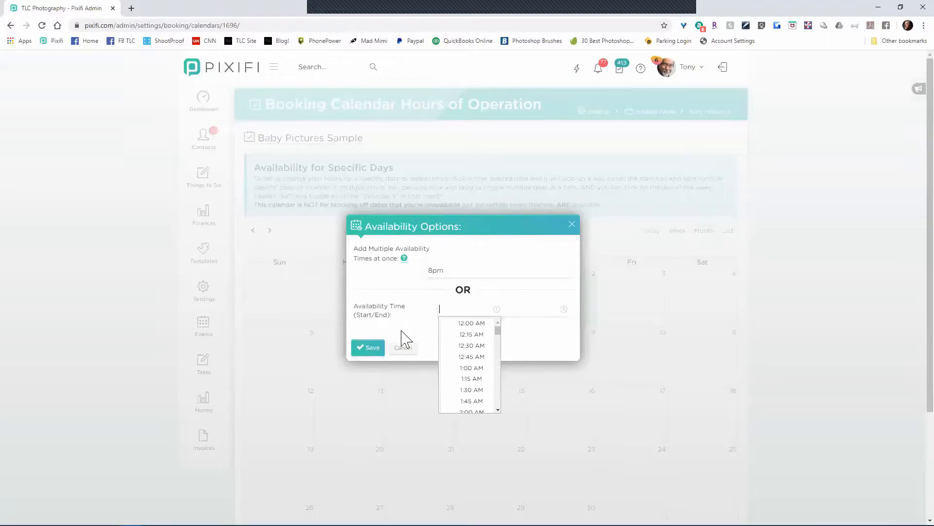
click(381, 349)
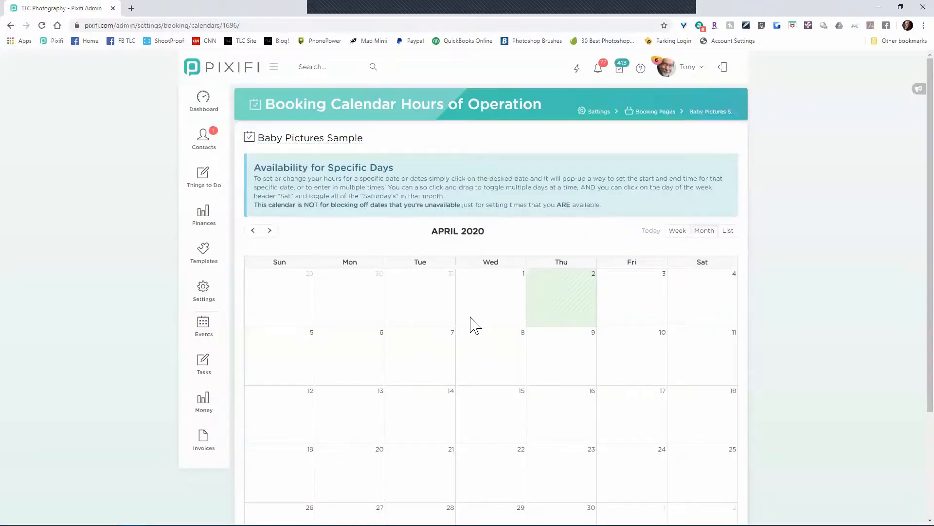
Retry the multiple-times entry for all Thursdays with the time written as 8:00 PM, and check the month grid
click(563, 266)
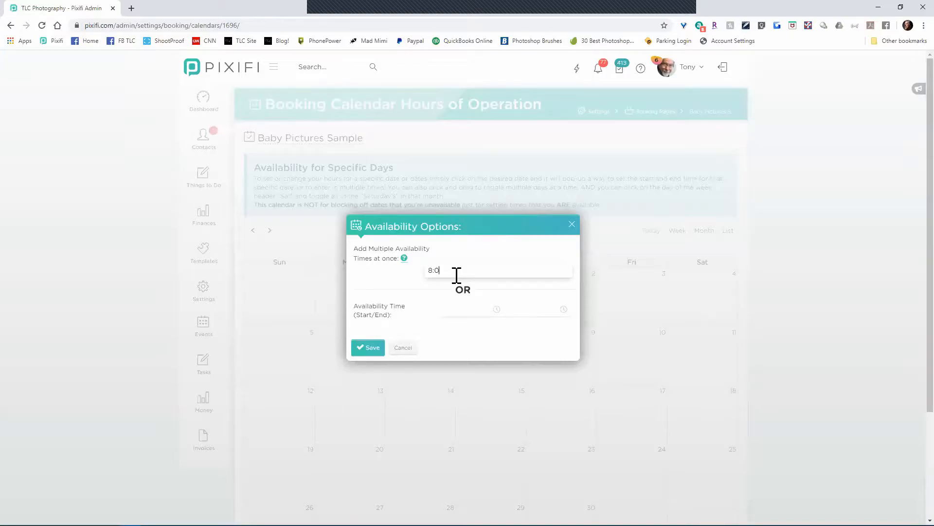
key(Tab)
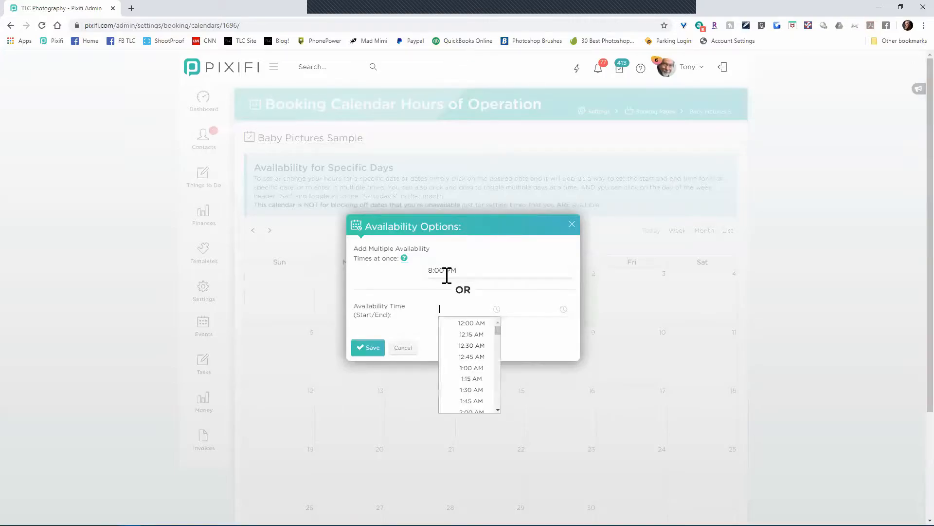
click(370, 351)
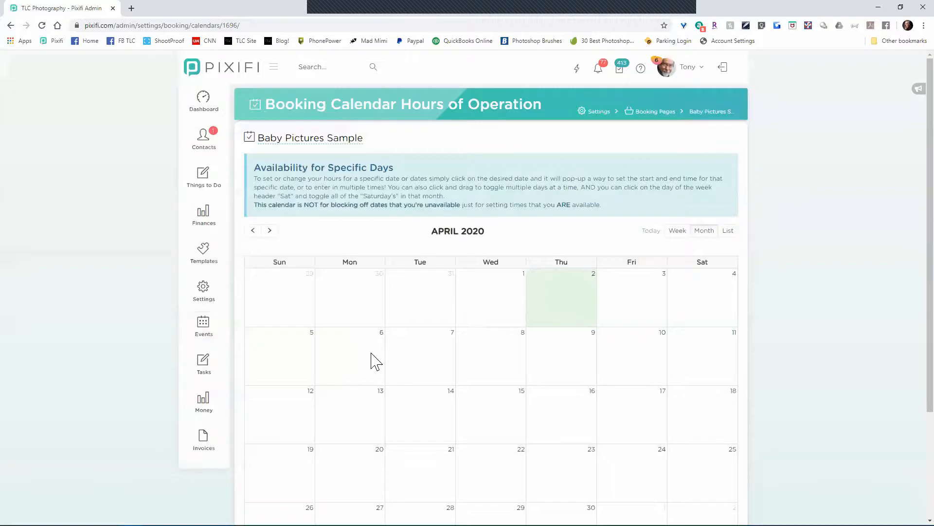
scroll(576, 330, down, 3)
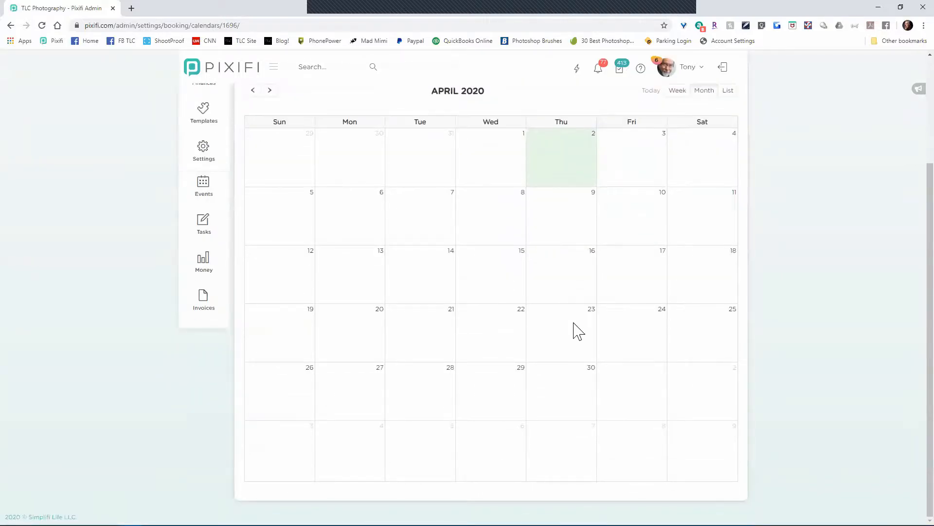
scroll(575, 330, up, 3)
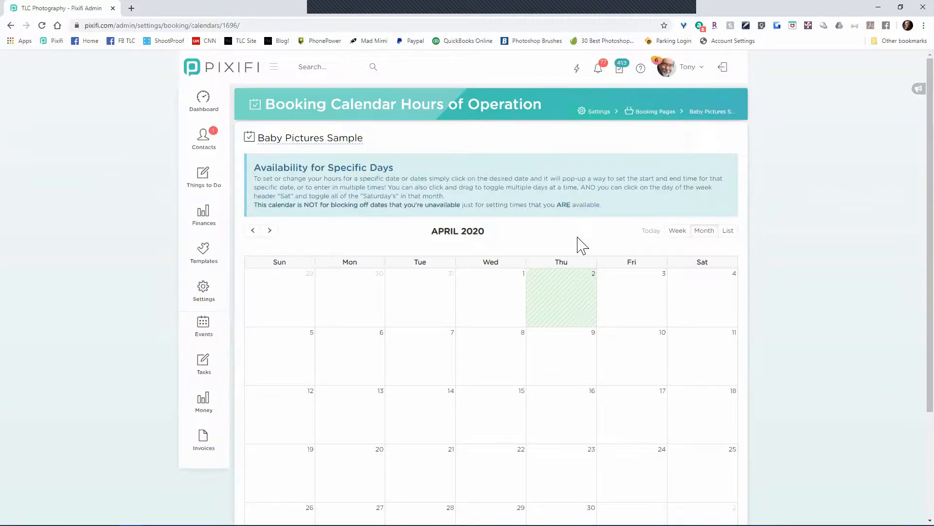
Add availability from 8 PM to 10 PM to all Saturdays in April 2020
click(704, 264)
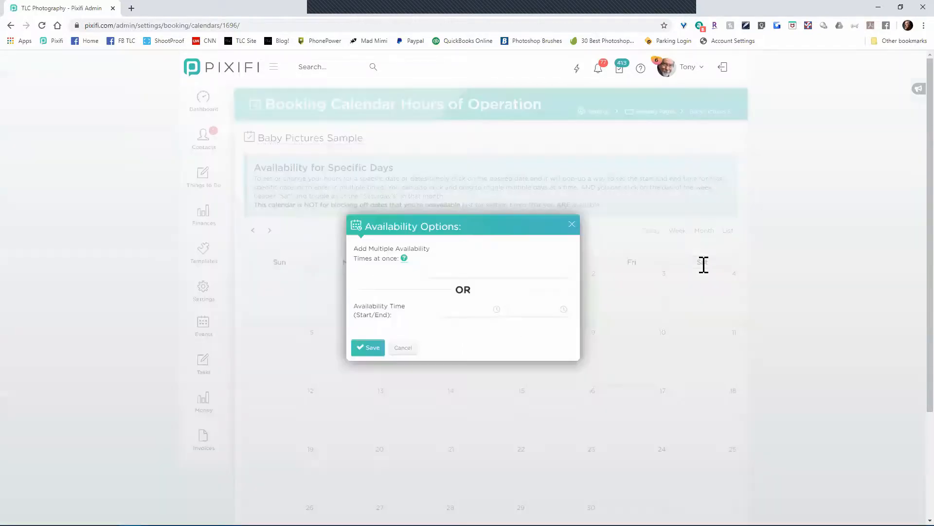
click(458, 314)
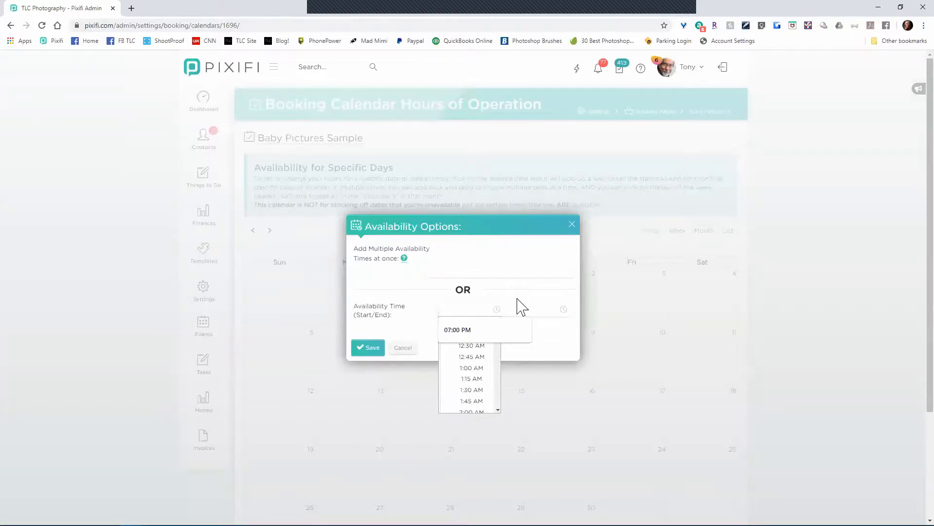
text(8Pm)
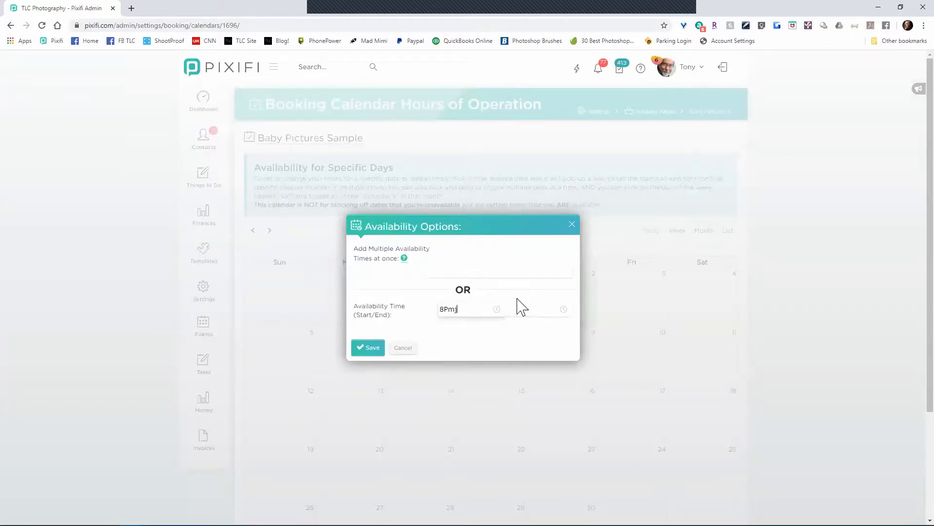
key(Tab)
text(10)
text(PM)
click(368, 347)
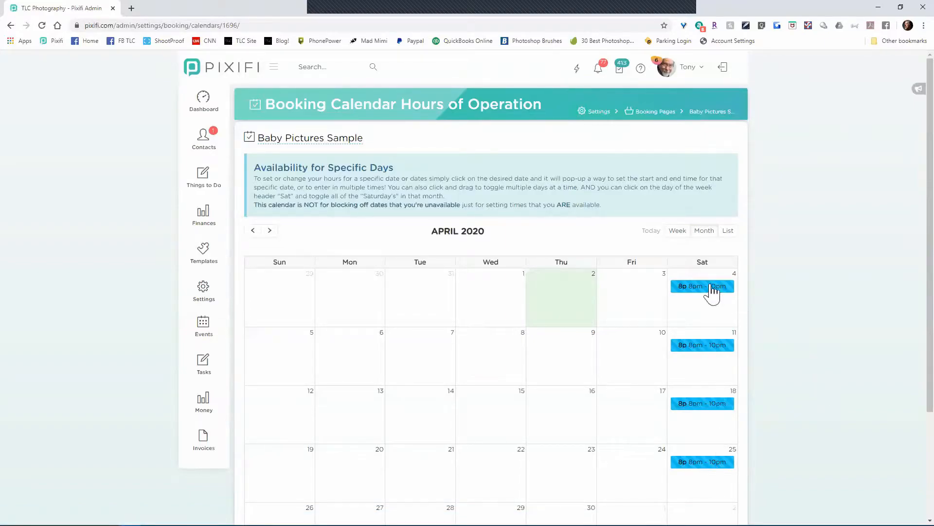
Delete the Saturday availability entries on April 11, April 25 and April 4
click(701, 352)
click(409, 320)
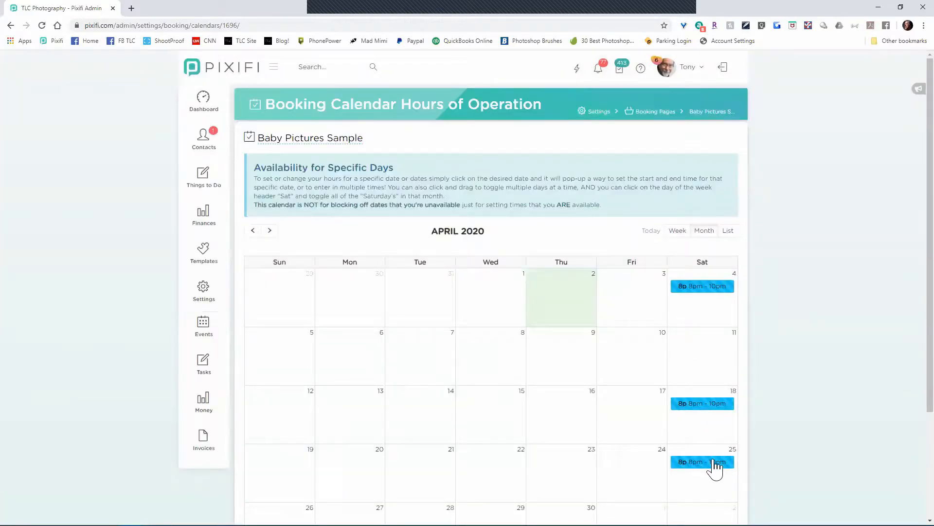
click(714, 463)
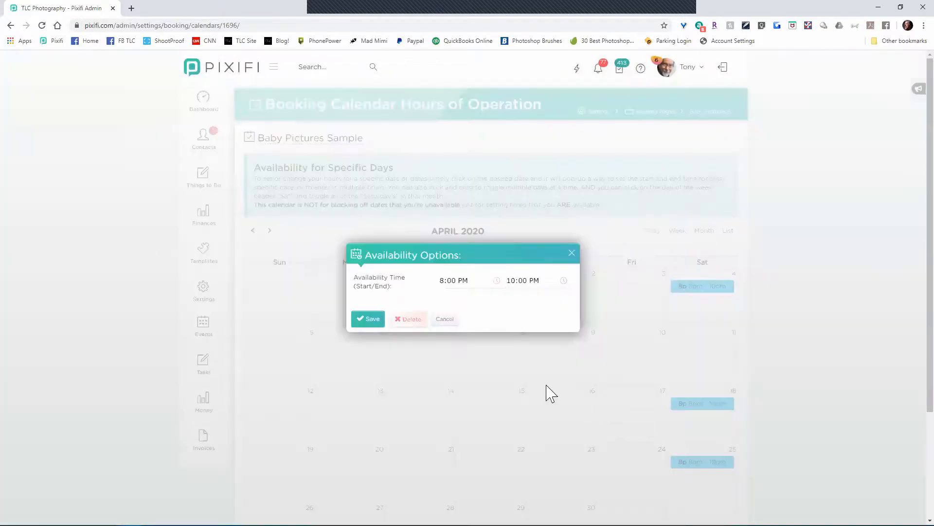
click(404, 321)
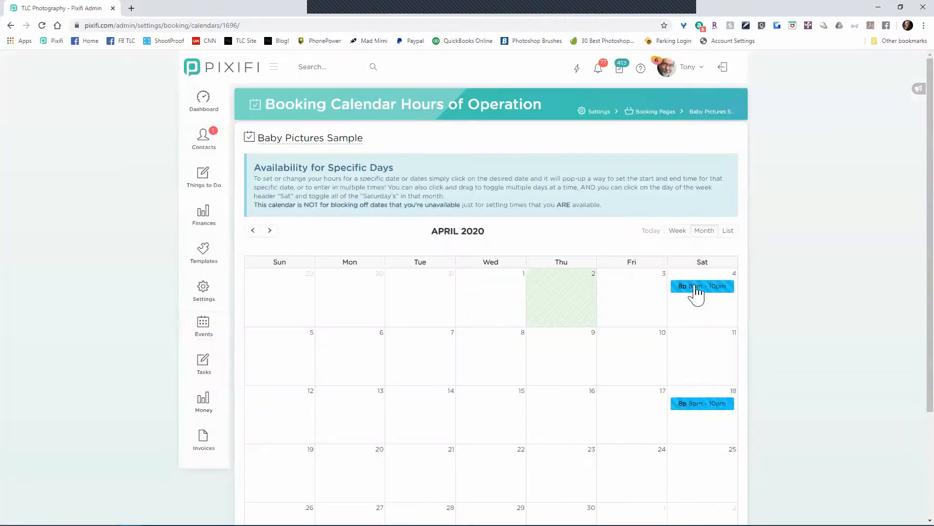
click(695, 294)
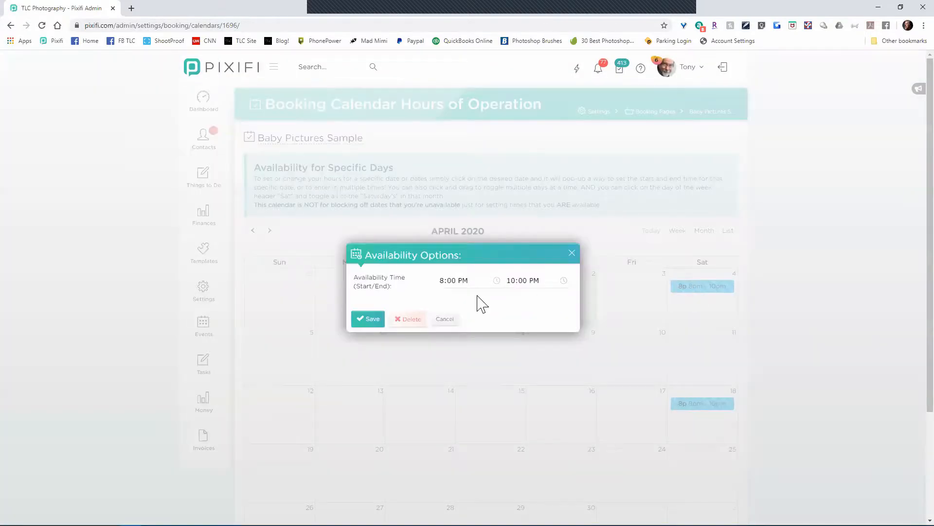
click(408, 320)
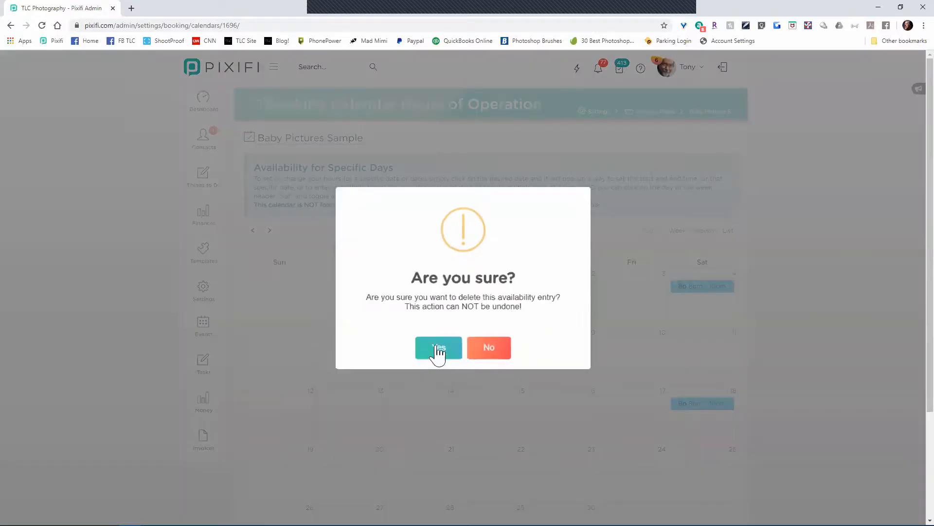
click(436, 347)
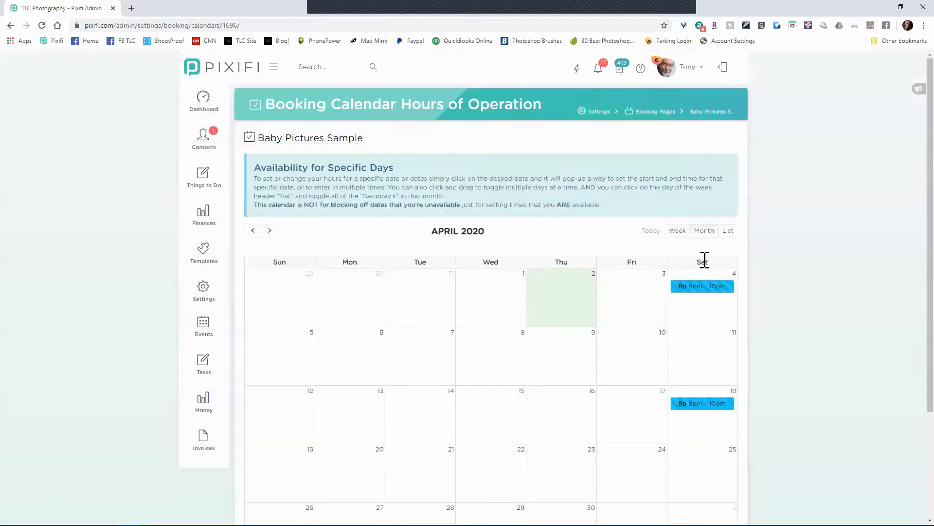
Dismiss the all-Saturdays availability options without saving and delete the April 18 availability entry
click(703, 262)
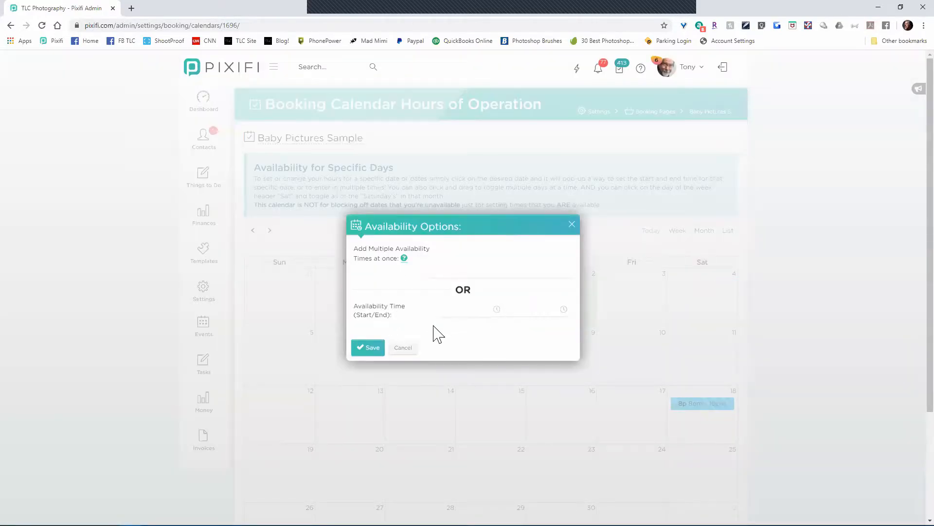
click(409, 347)
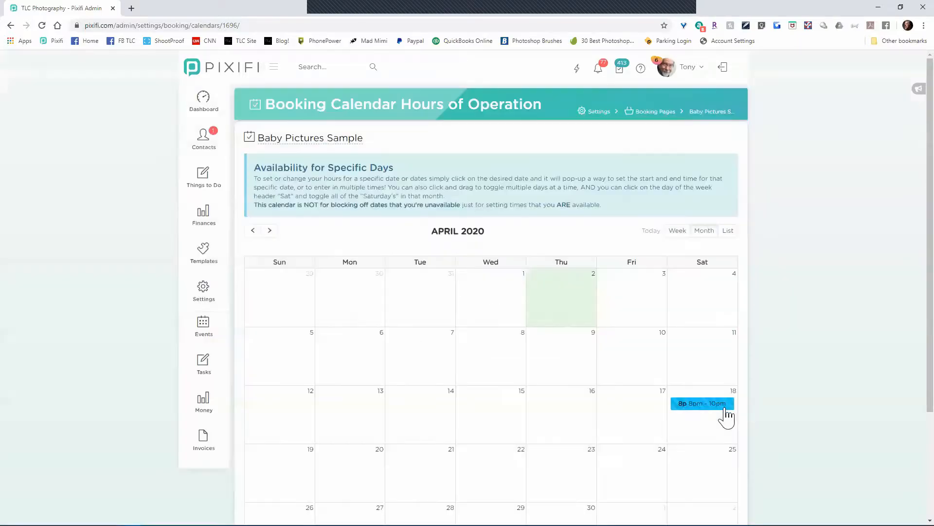
click(687, 403)
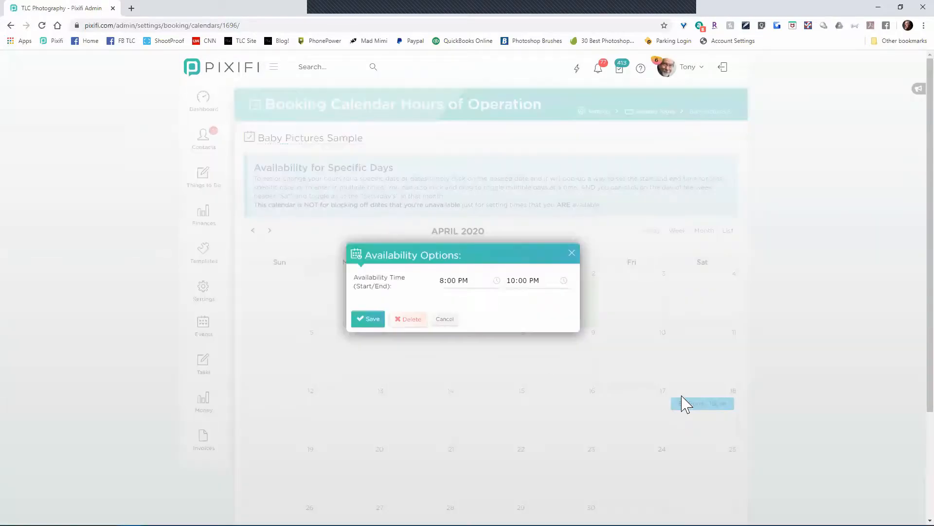
click(404, 319)
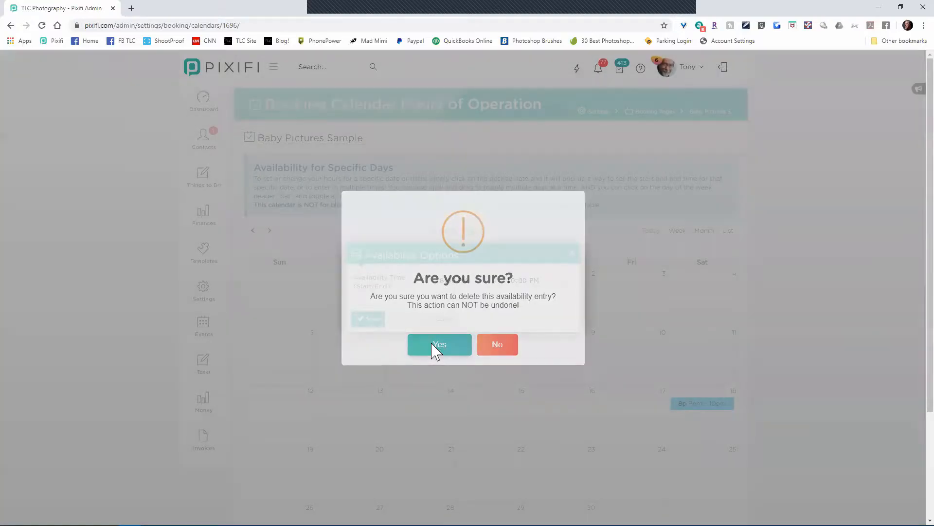
click(436, 345)
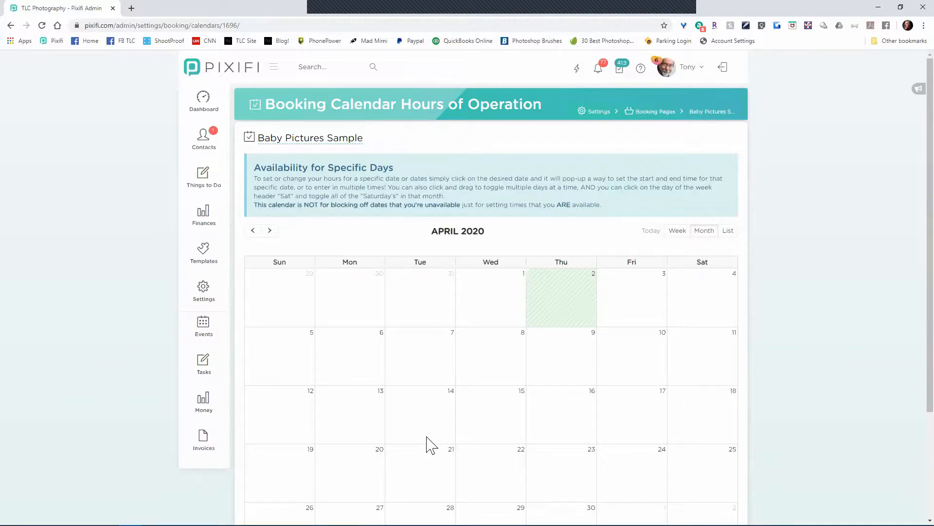
Add availability from 1:00 PM to 3:00 PM to every day from April 13 through April 30, 2020
scroll(427, 444, down, 1)
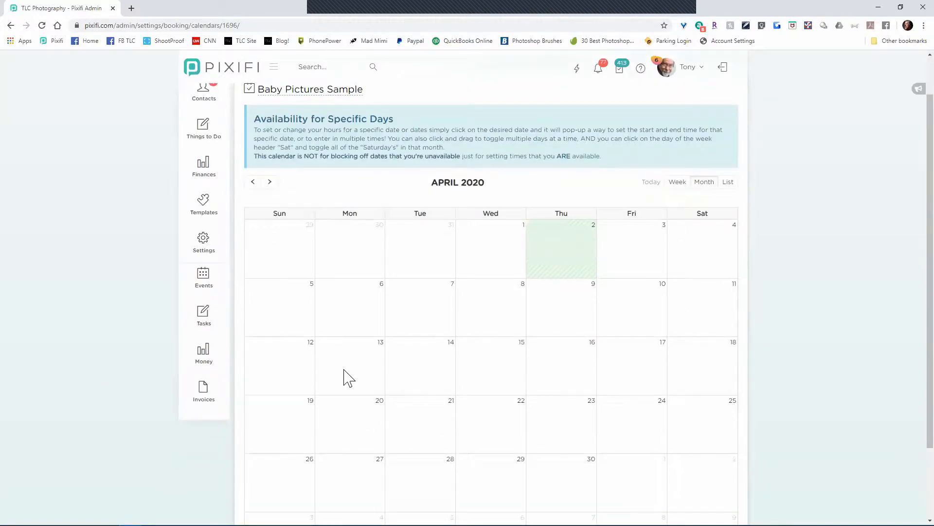
drag(346, 378, 573, 387)
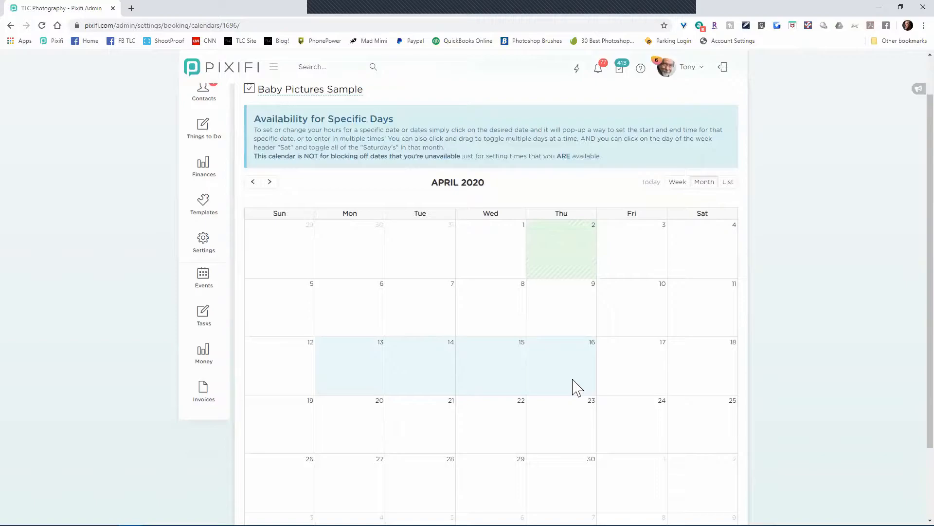
drag(572, 379, 574, 446)
click(463, 313)
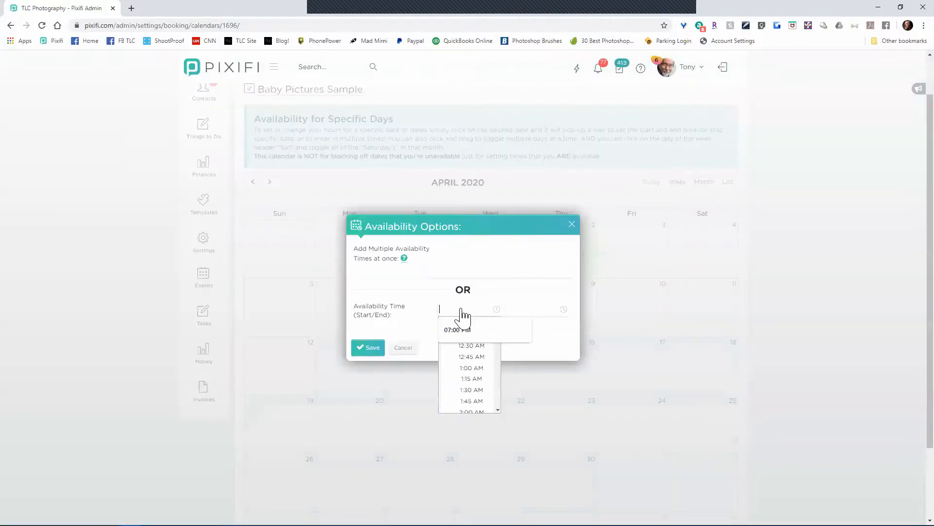
text(1p)
key(Tab)
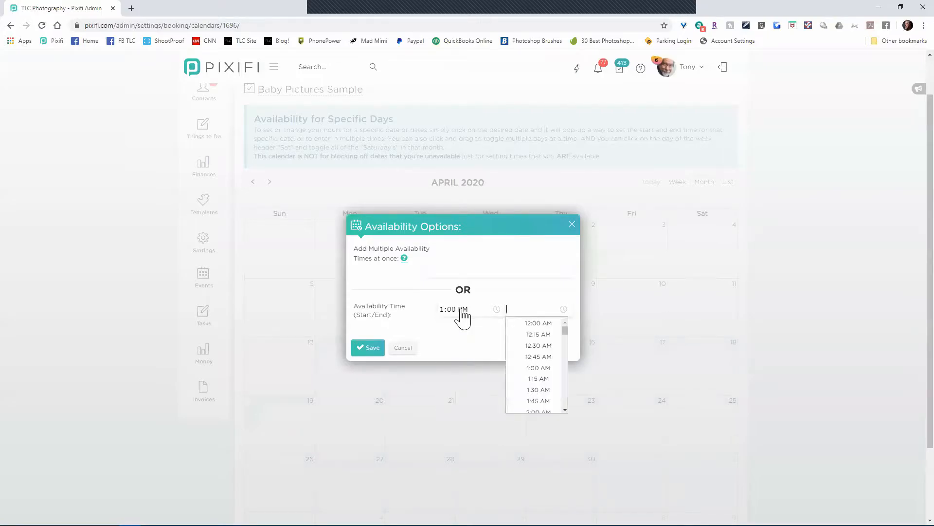
text(3p)
key(Tab)
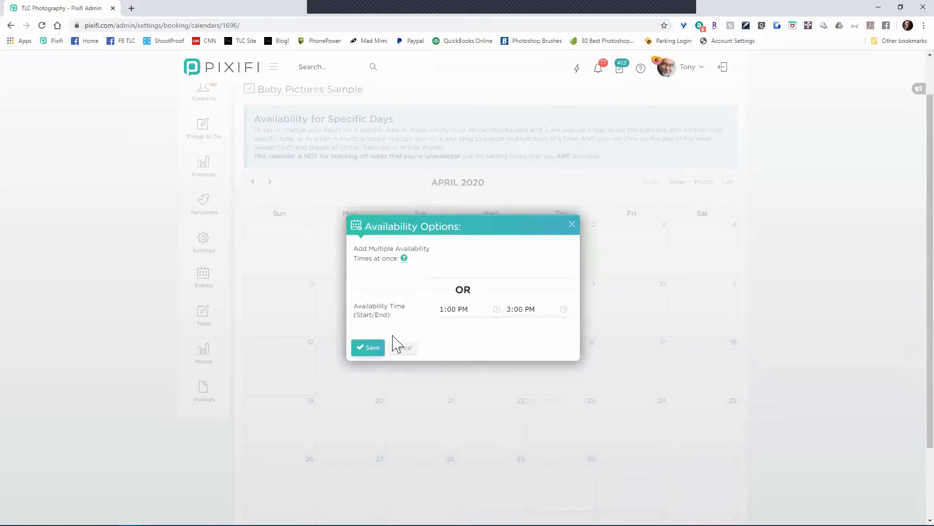
click(376, 347)
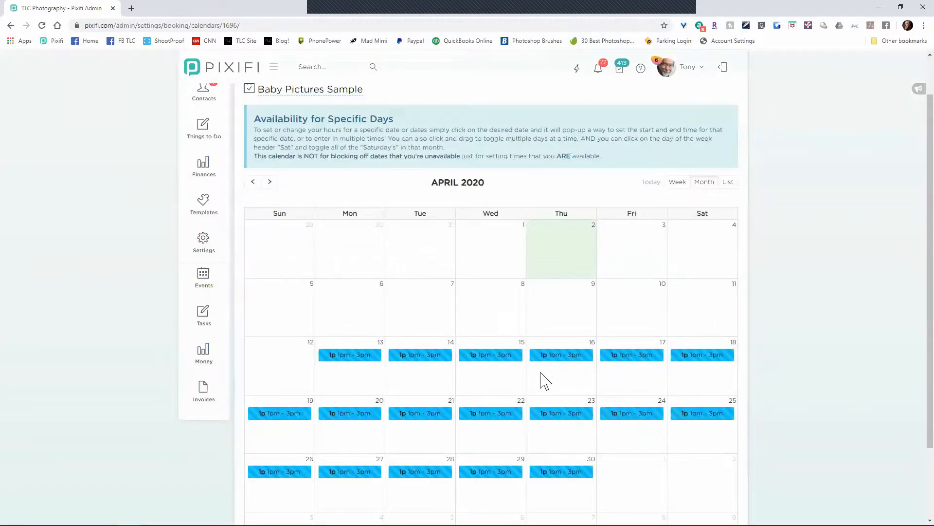
Select April 13 through April 30 again and save the availability options with the times left blank
scroll(544, 381, up, 1)
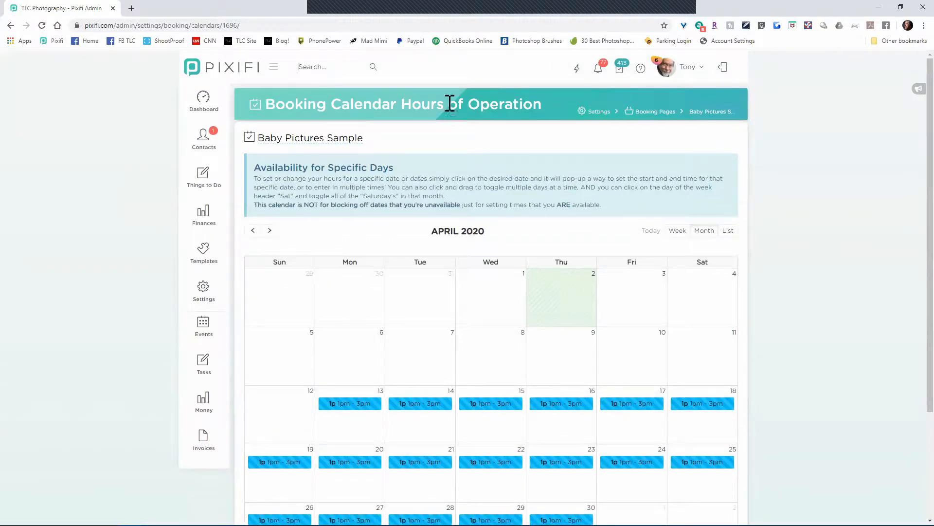
scroll(486, 185, down, 2)
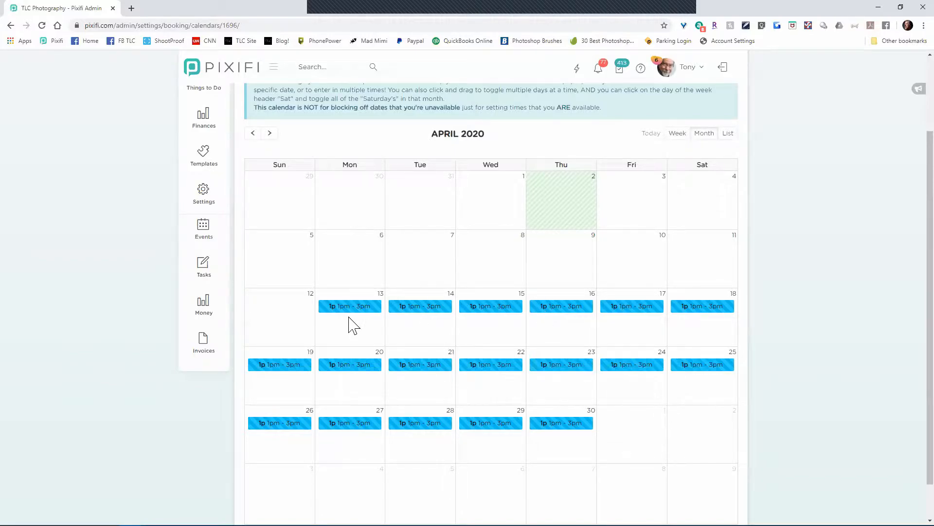
drag(351, 326, 565, 462)
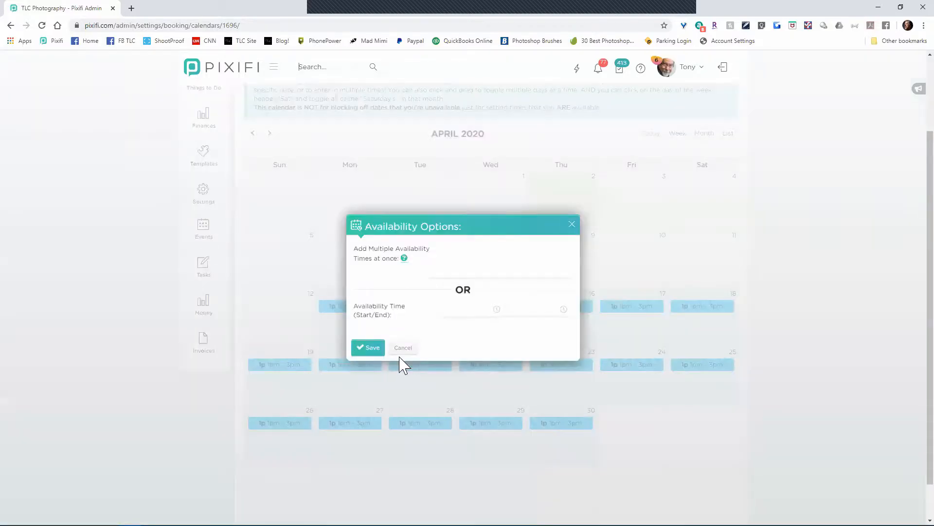
click(372, 348)
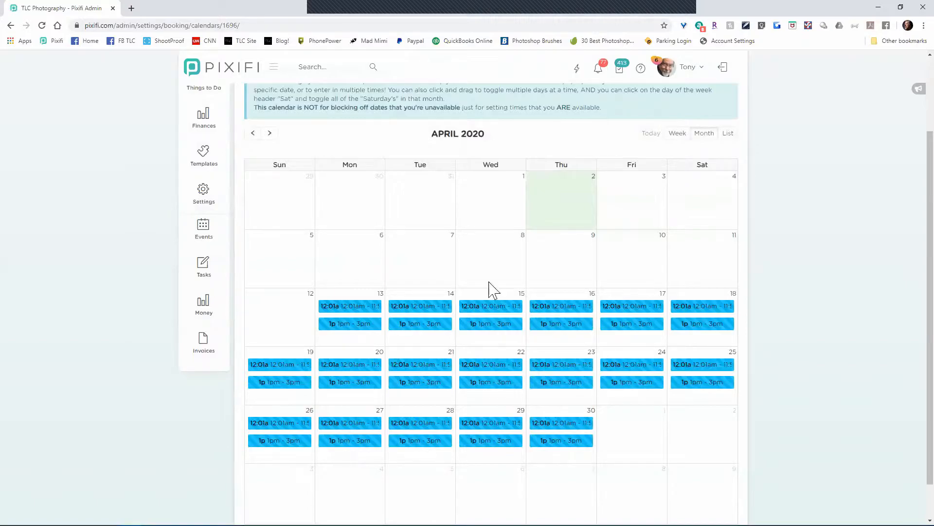
Show the April availability as a list and delete the 12:01am - 11:59pm entry on April 13
click(728, 136)
click(504, 201)
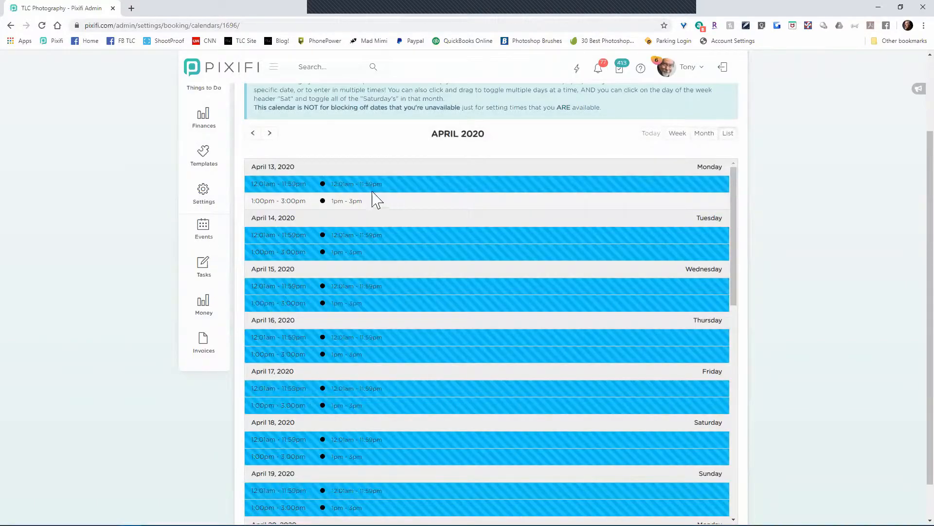
click(355, 201)
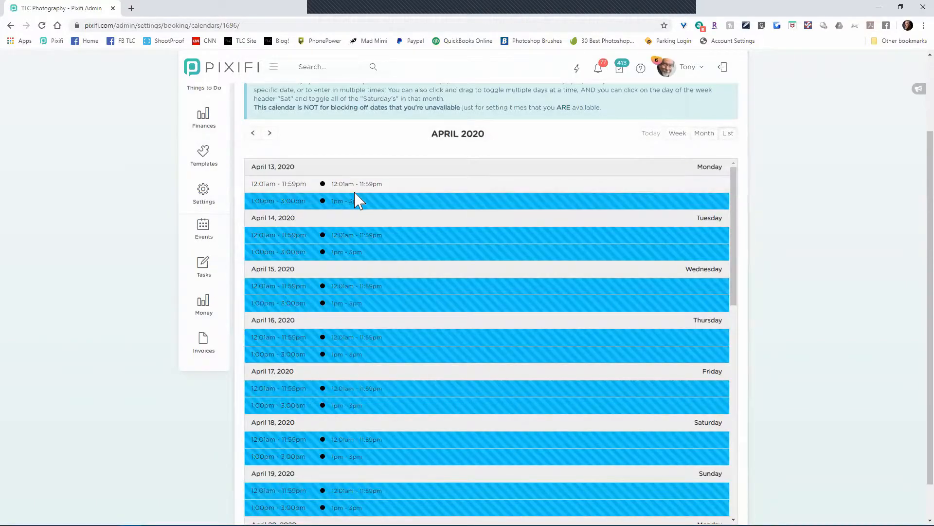
click(300, 184)
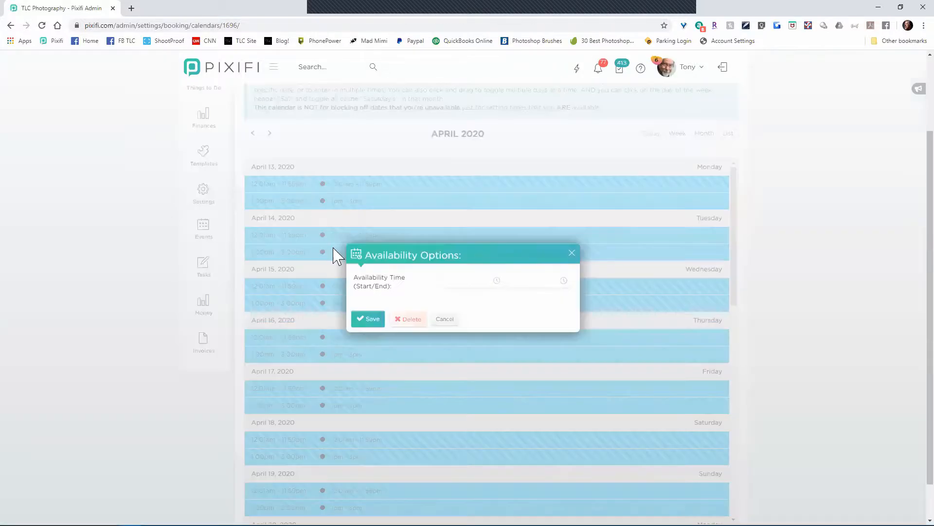
click(411, 321)
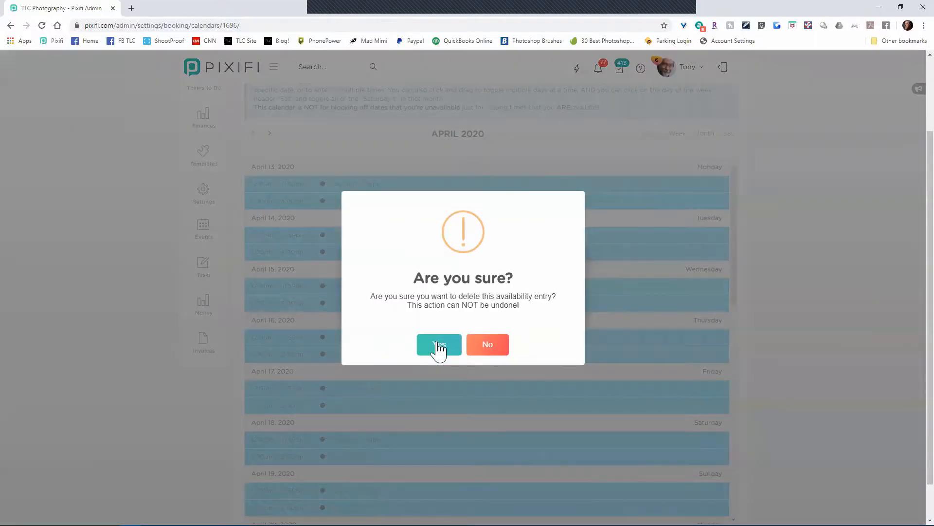
click(440, 346)
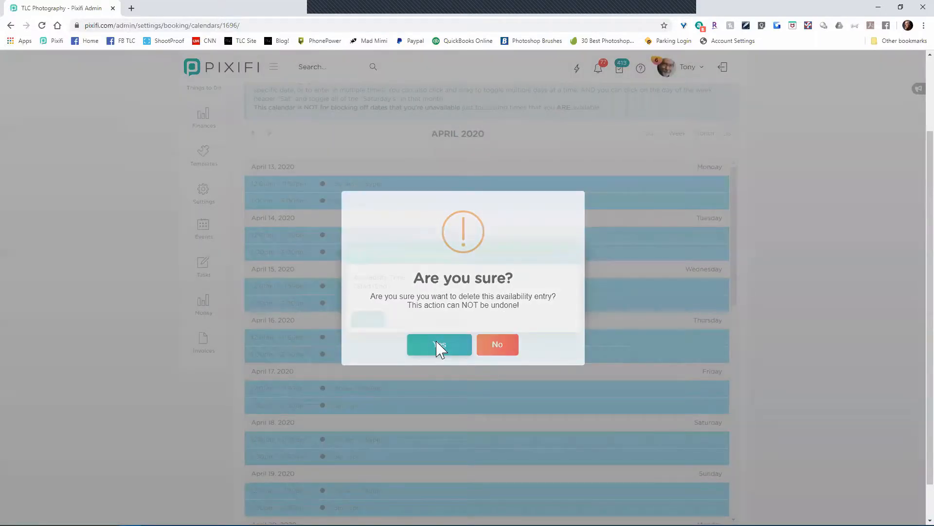
Examine the April 2020 availability list for all-day entries and the separate 1pm - 3pm entries on each date
scroll(428, 344, down, 7)
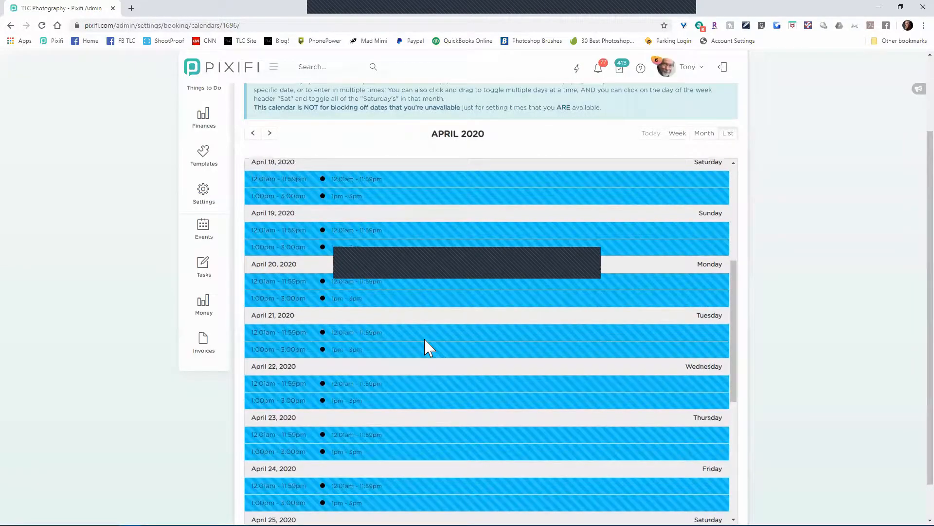
scroll(419, 343, down, 4)
scroll(406, 340, up, 11)
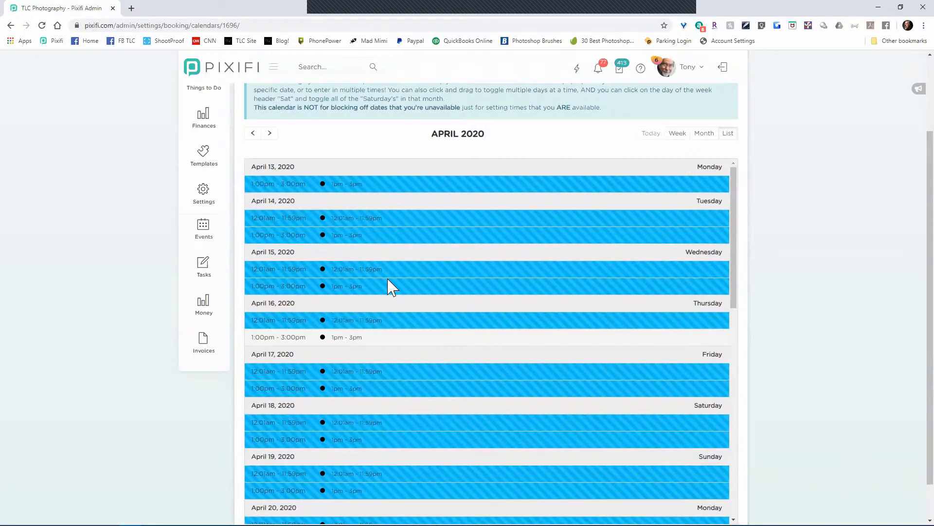
click(272, 184)
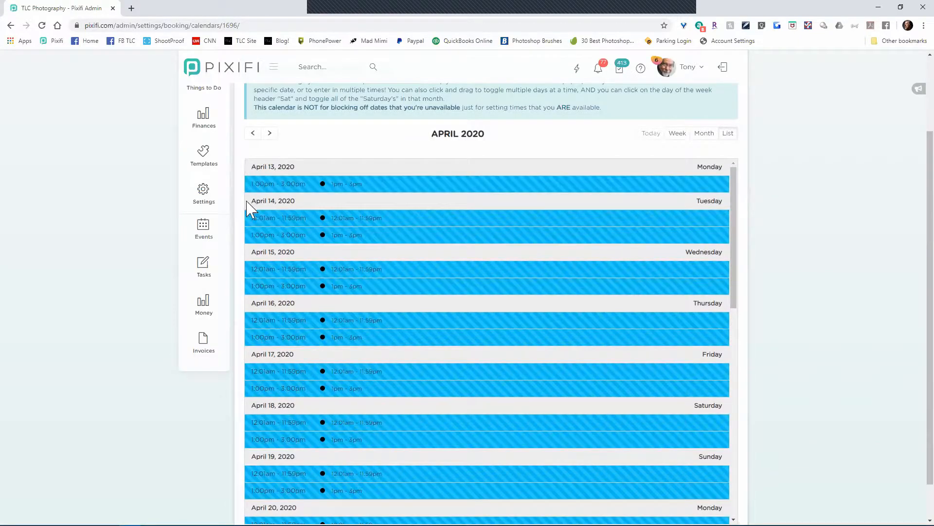
click(251, 235)
click(287, 373)
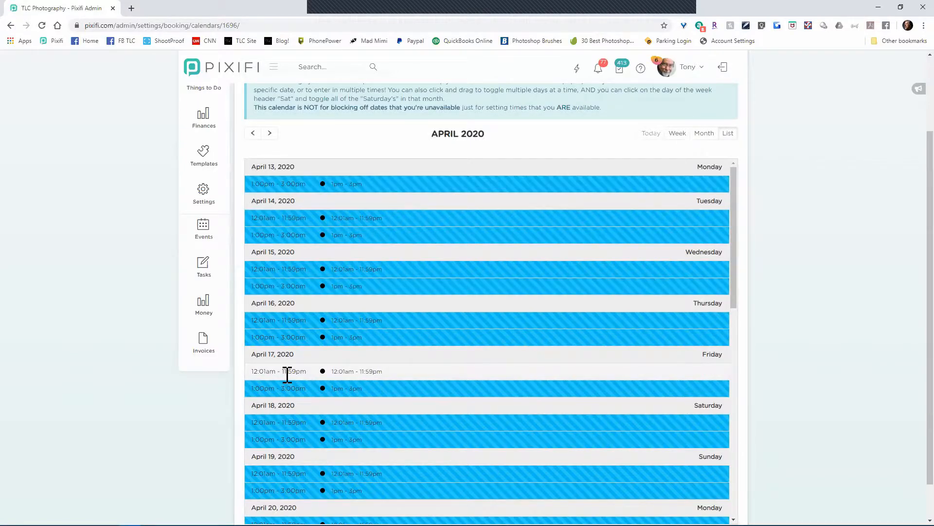
click(349, 371)
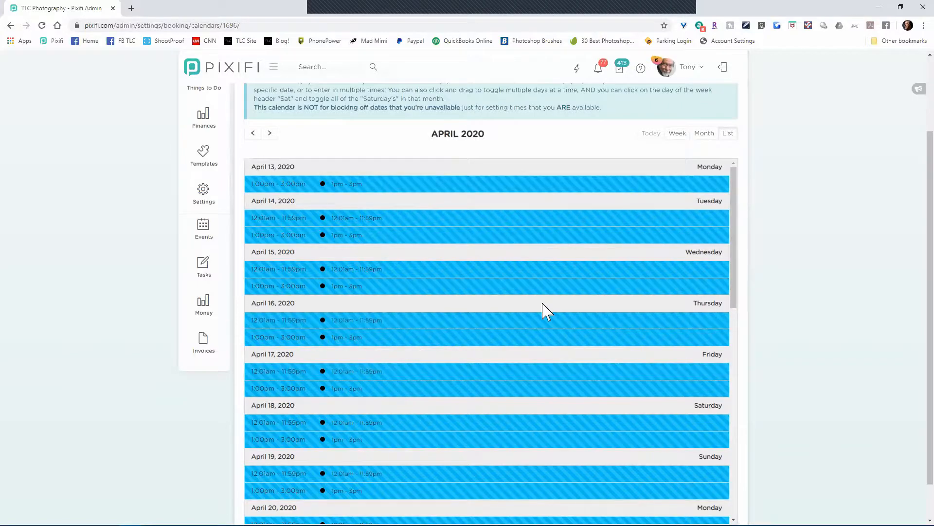
scroll(543, 309, down, 4)
scroll(543, 313, down, 5)
scroll(544, 313, up, 9)
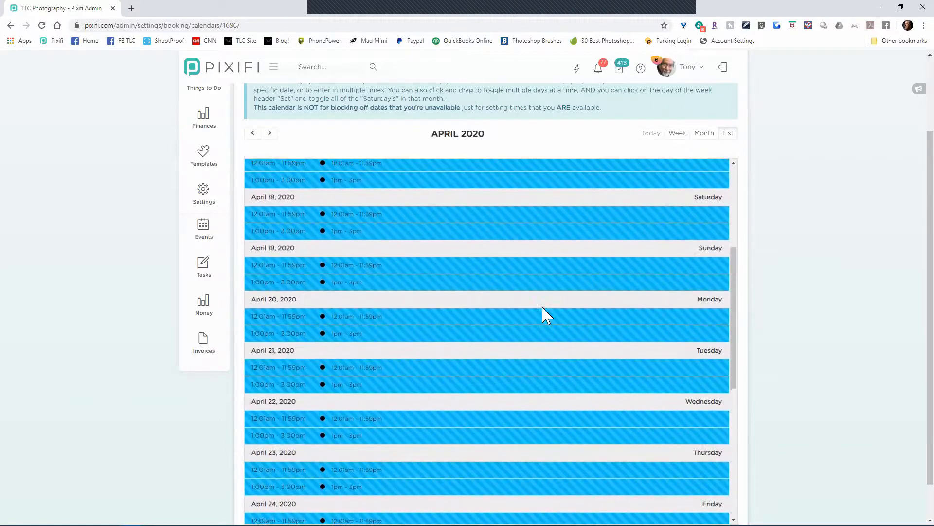
scroll(544, 313, up, 1)
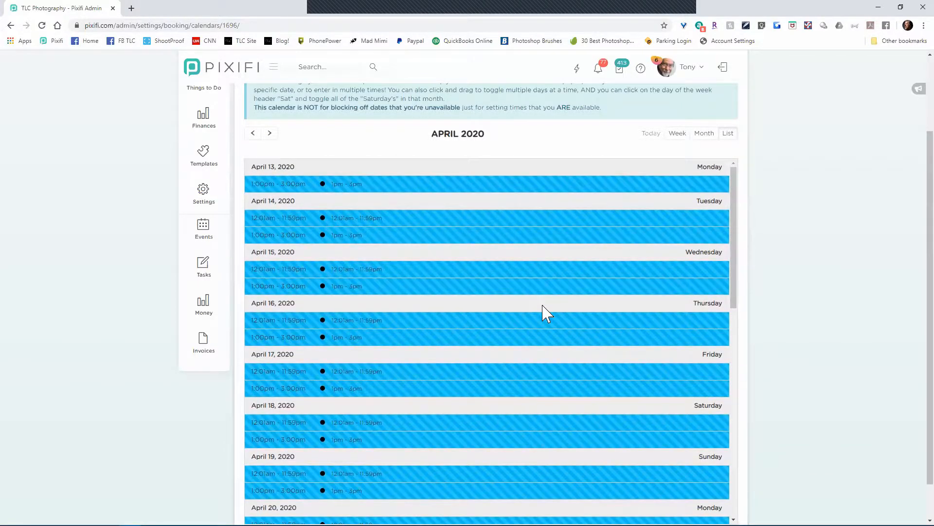
scroll(543, 313, up, 2)
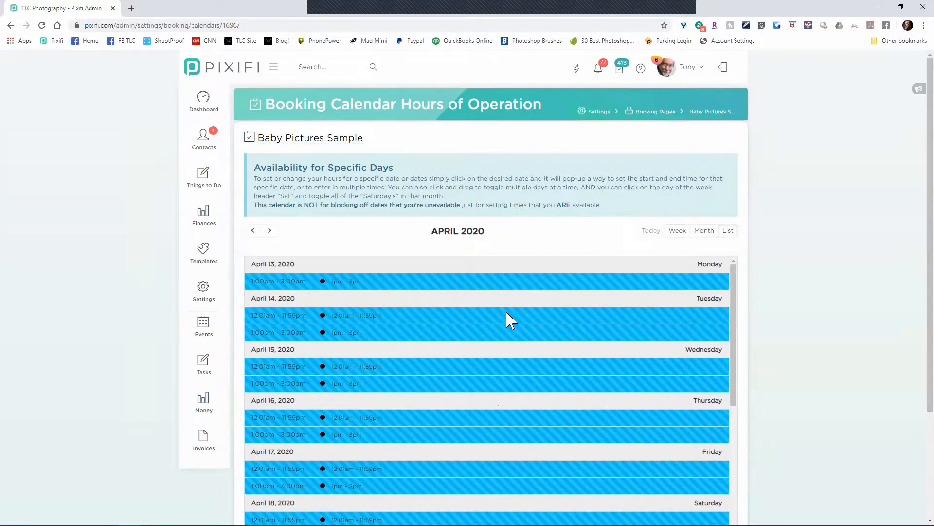
scroll(507, 320, down, 8)
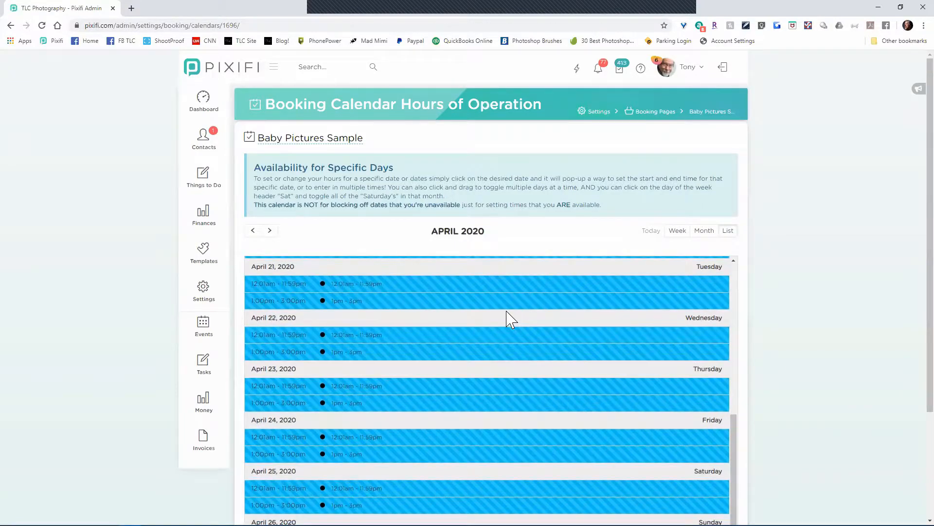
scroll(510, 319, down, 3)
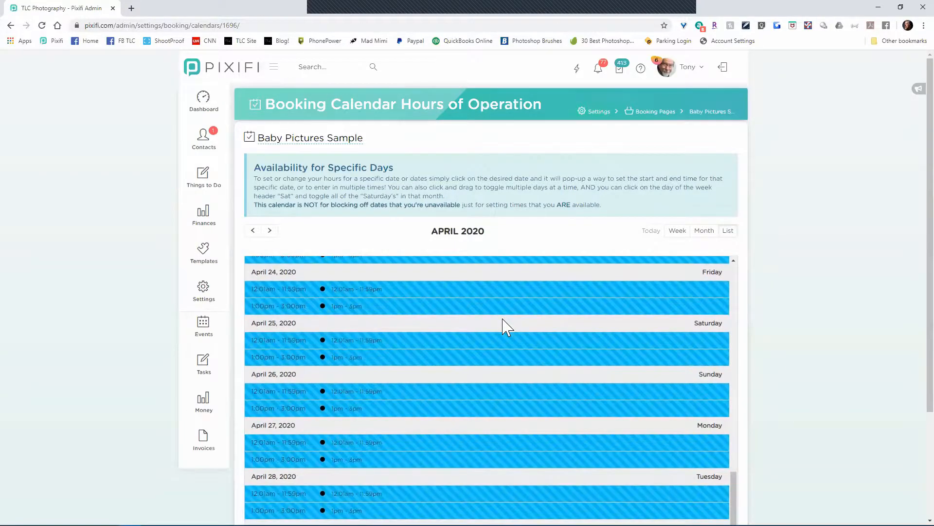
scroll(507, 327, down, 5)
scroll(507, 327, up, 5)
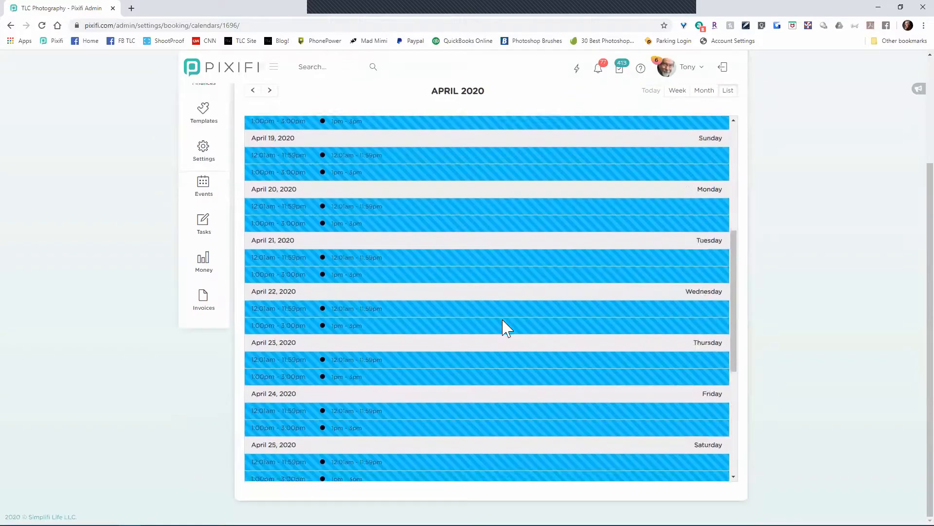
scroll(507, 327, up, 6)
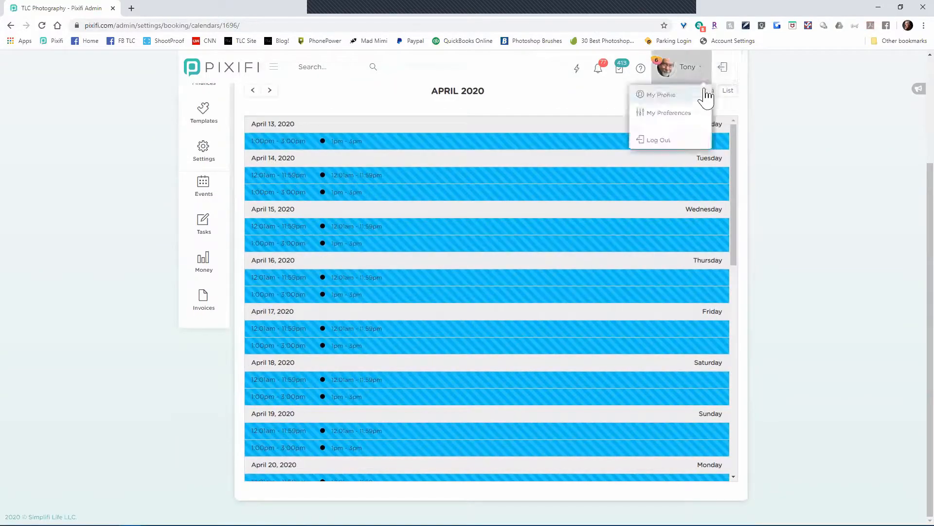
Return to the month grid of the Baby Pictures Sample calendar and review the April entries
click(706, 95)
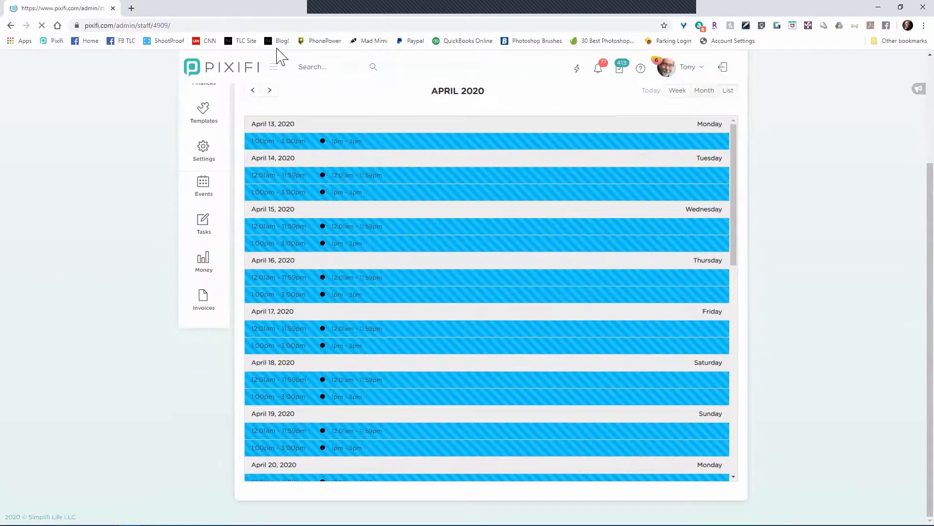
key(alt+Left)
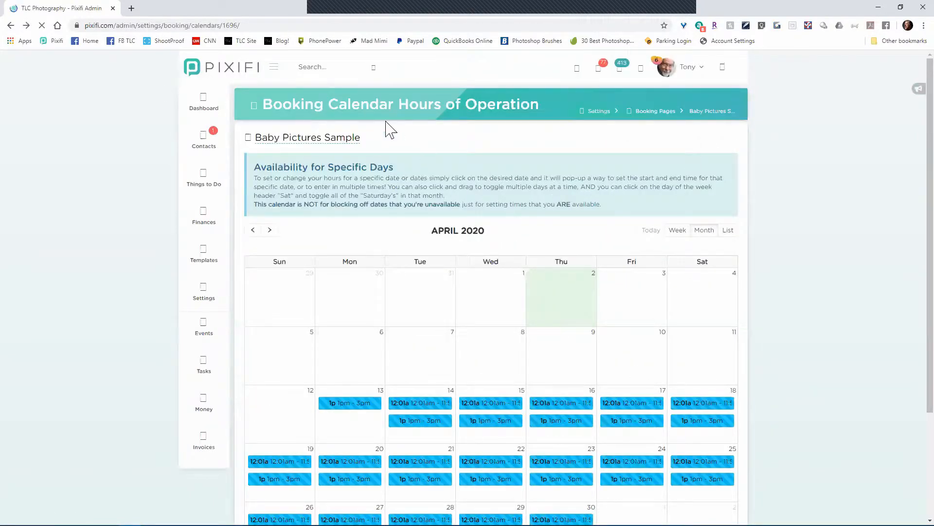
scroll(680, 250, down, 3)
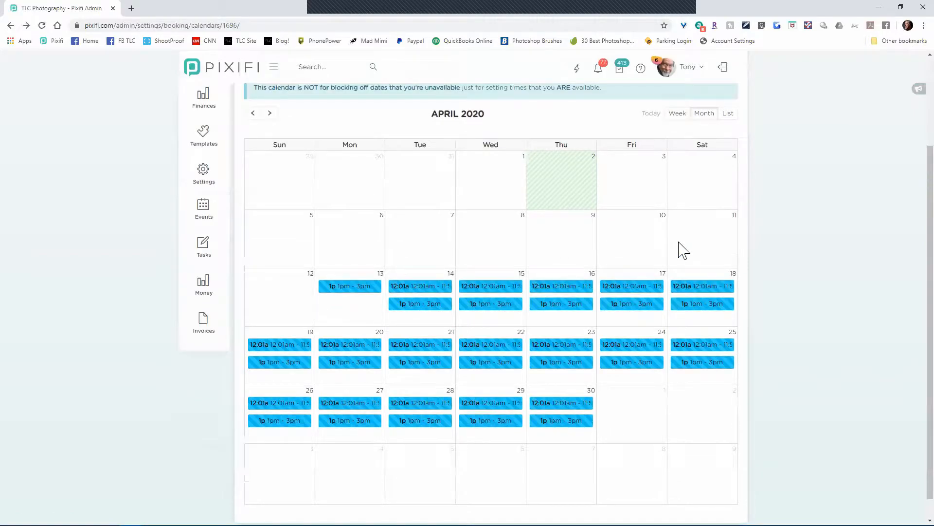
scroll(680, 250, up, 3)
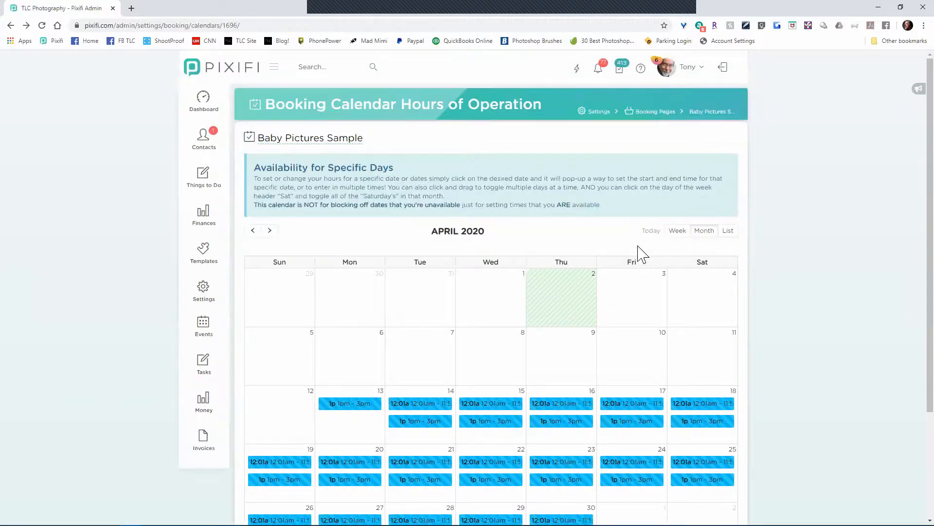
Select May 2 and May 3, 2020 together and save 2pm-7pm as their available time
click(269, 230)
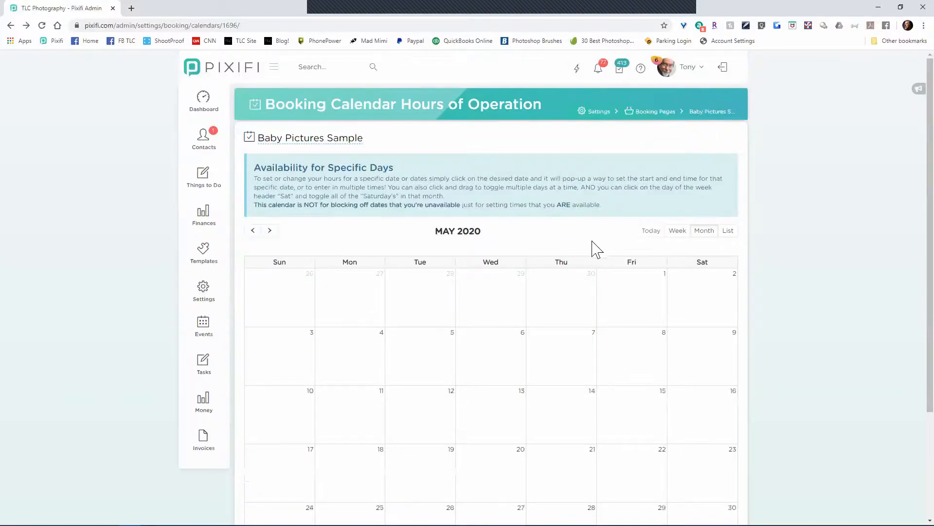
scroll(849, 277, down, 1)
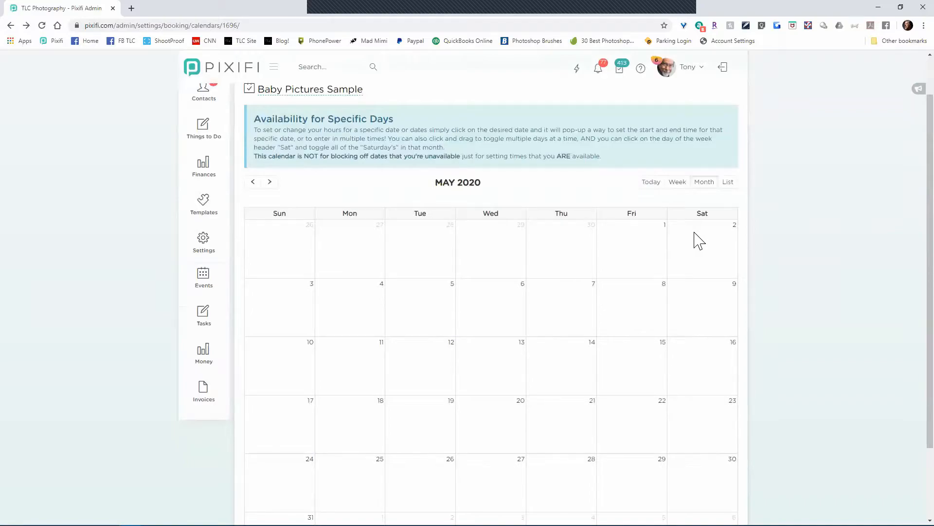
drag(699, 240, 298, 309)
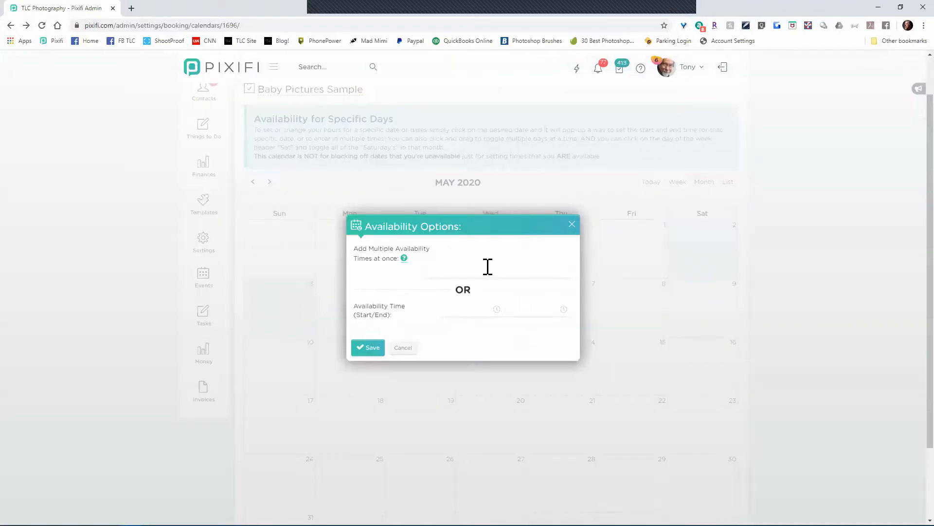
click(481, 267)
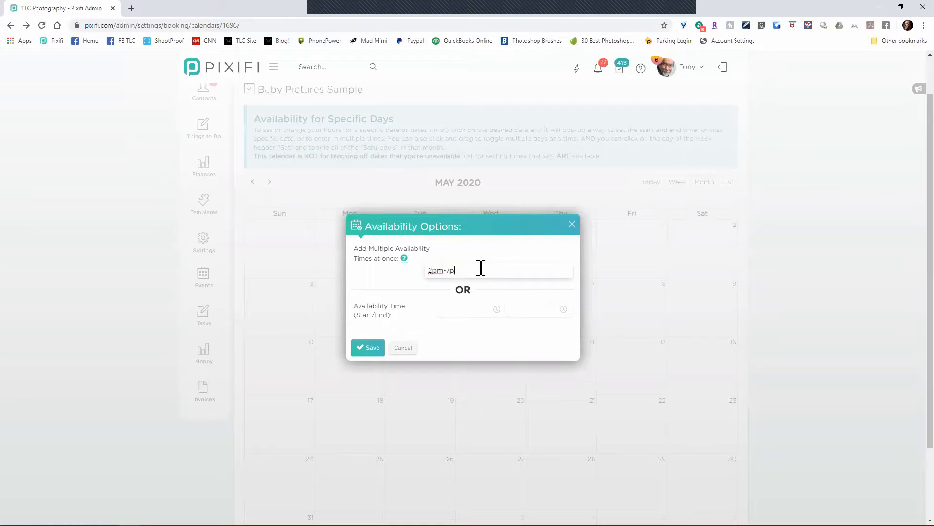
click(380, 353)
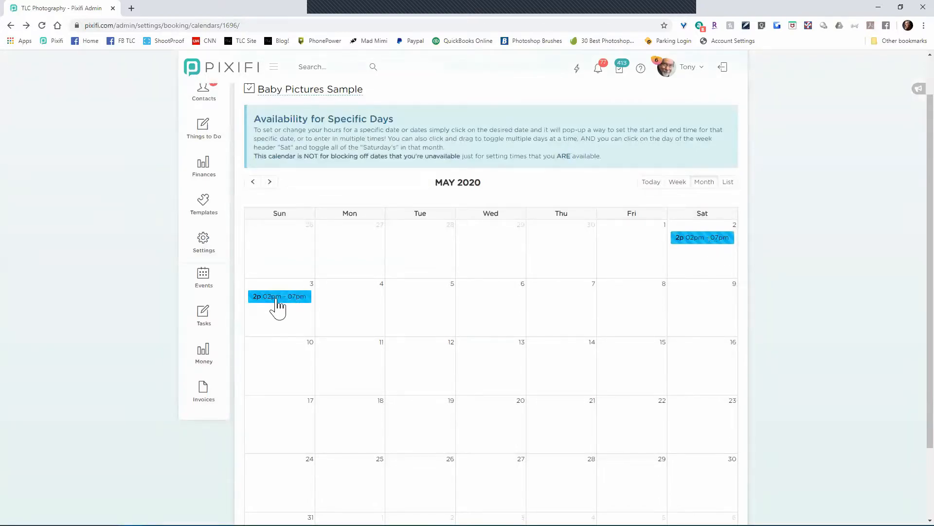
Return to the list of booking pages and open the Baby Pictures! page for editing
scroll(278, 307, up, 1)
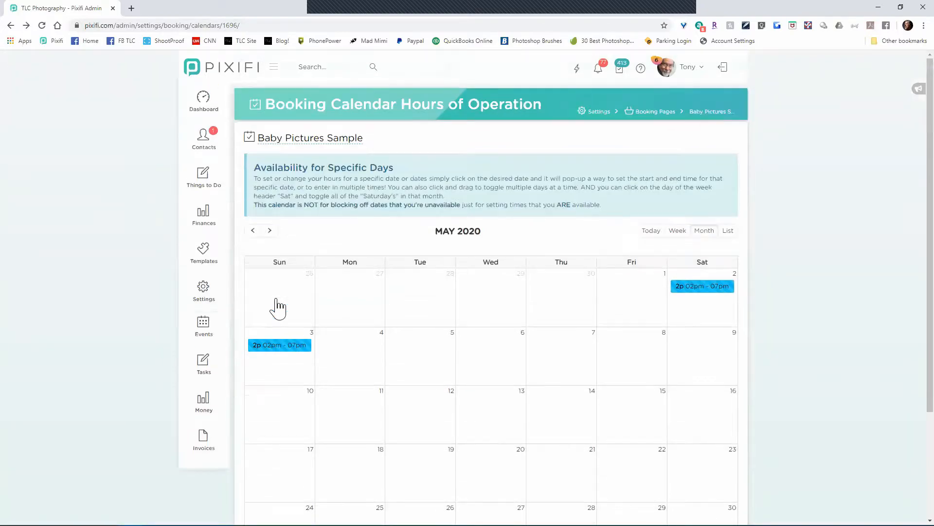
click(649, 113)
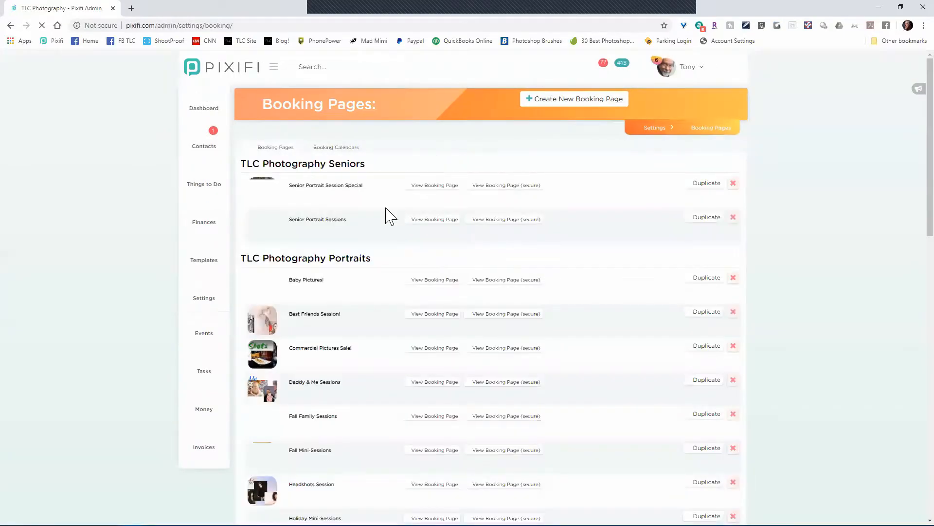
click(307, 281)
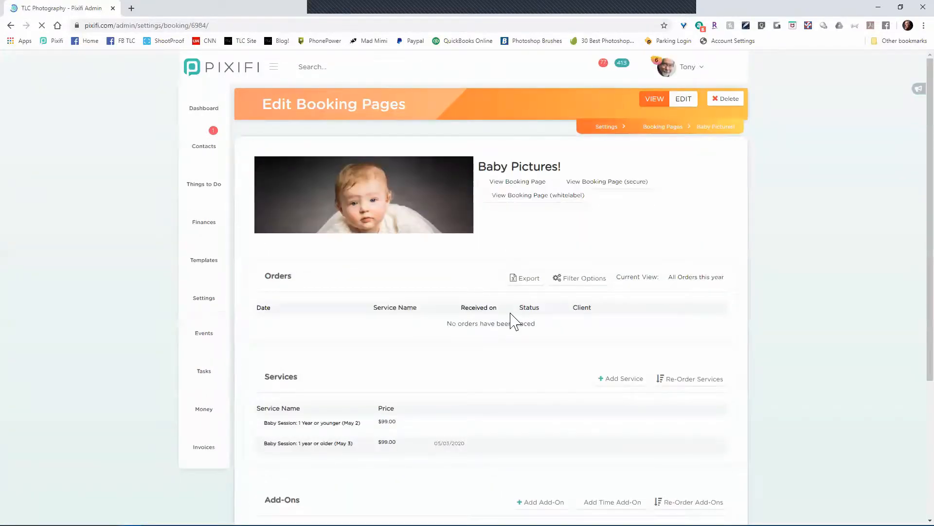
Assign the Baby Pictures Sample custom booking calendar to the "Baby Session: 1 Year or younger (May 2)" service and save the service
scroll(511, 317, down, 2)
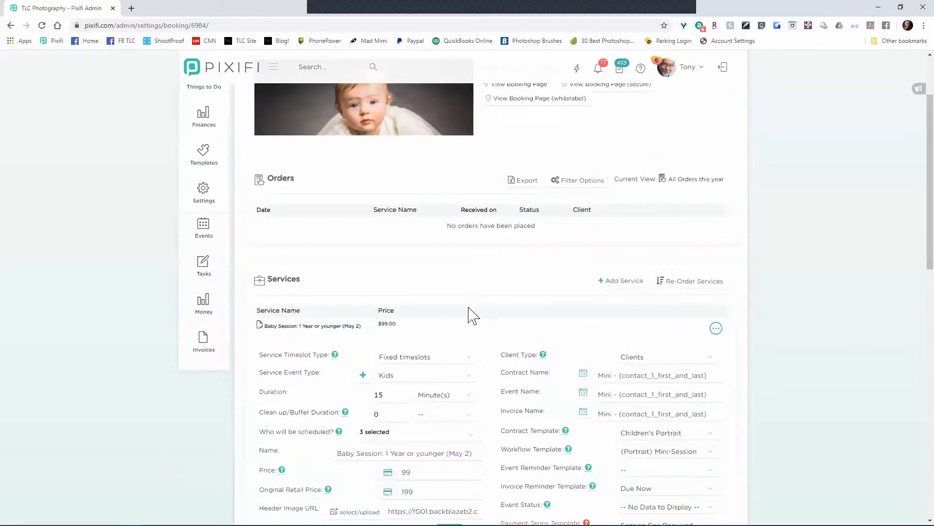
scroll(299, 351, down, 6)
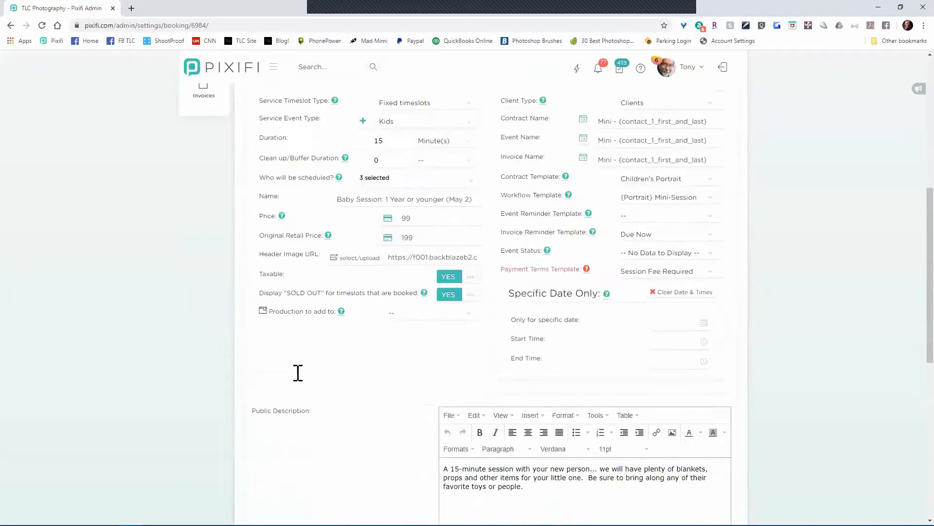
scroll(793, 287, down, 4)
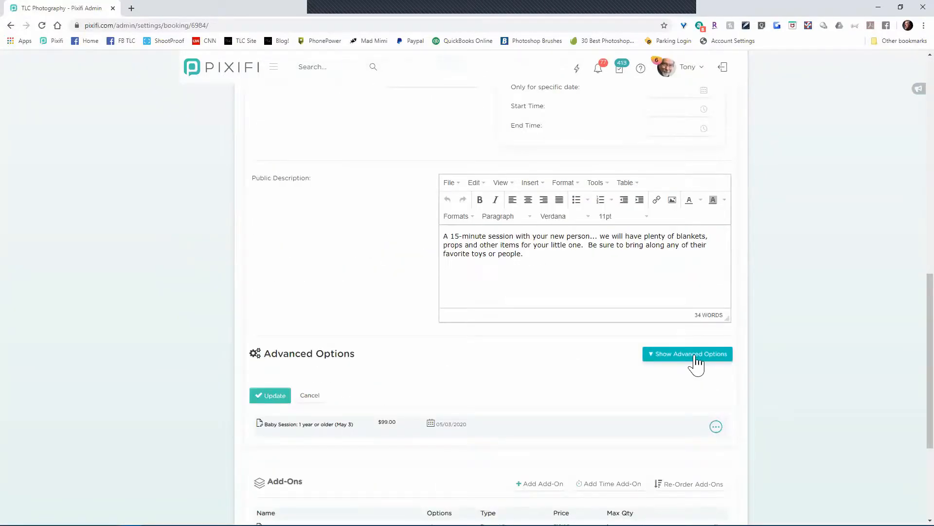
click(696, 358)
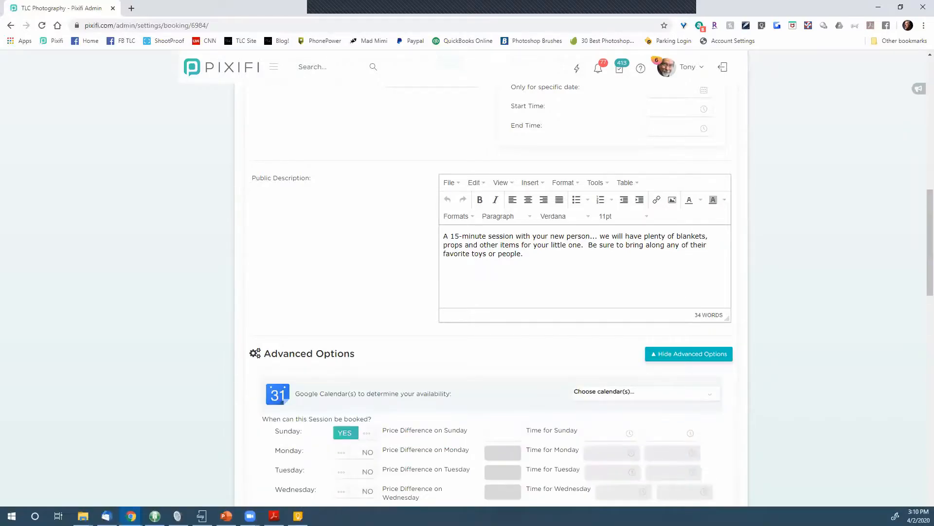
scroll(812, 379, down, 6)
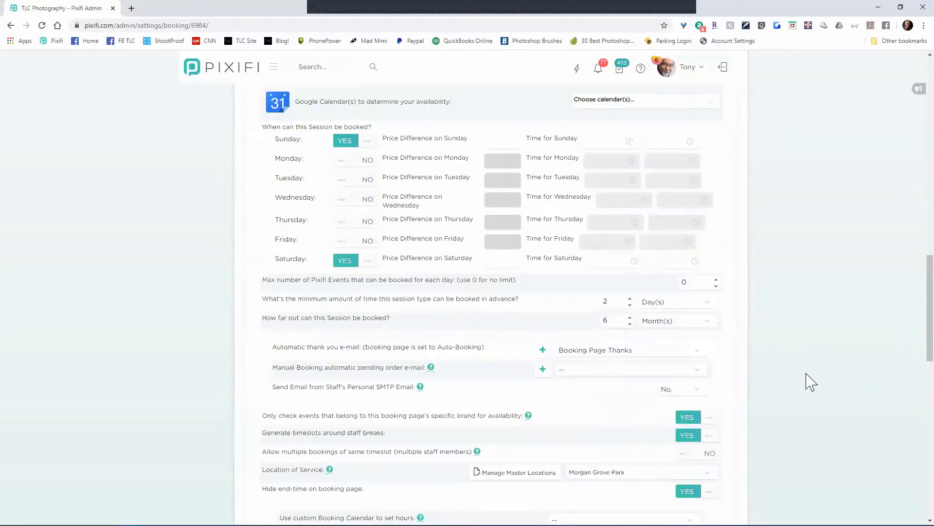
scroll(808, 381, down, 3)
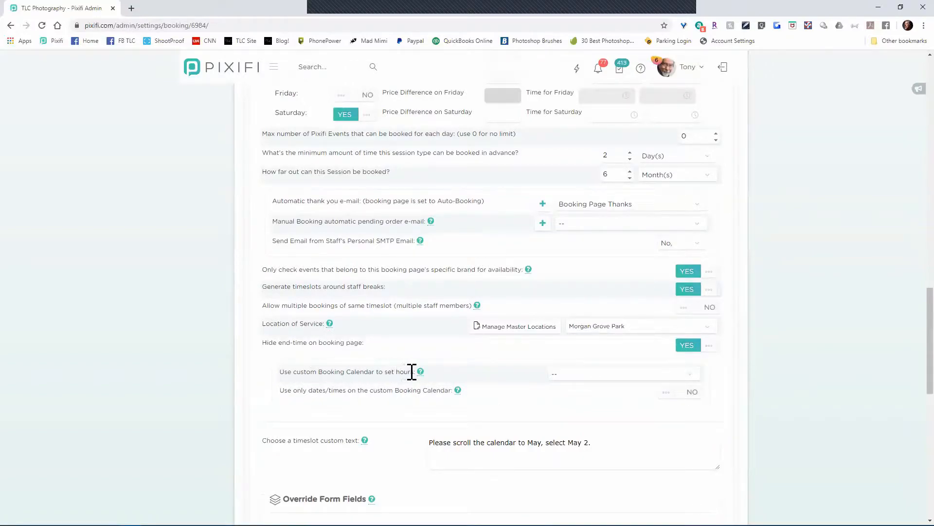
click(598, 378)
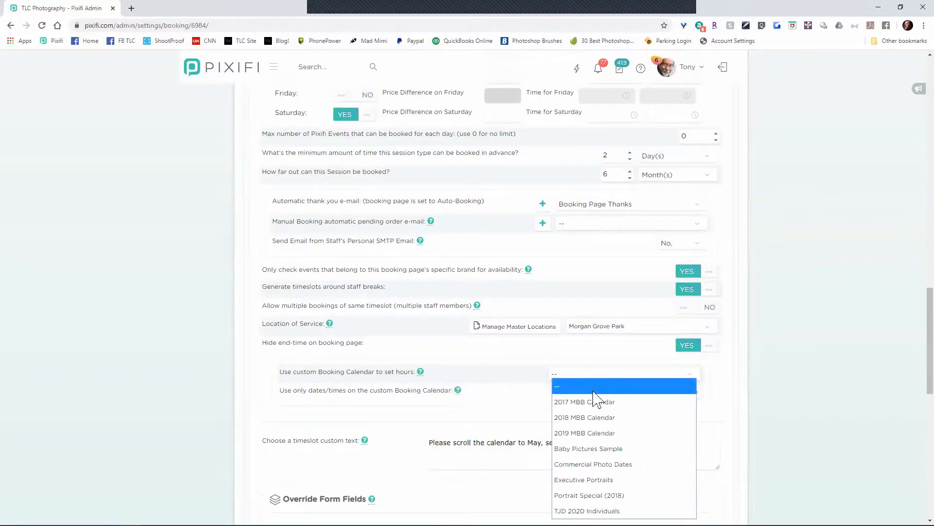
click(598, 450)
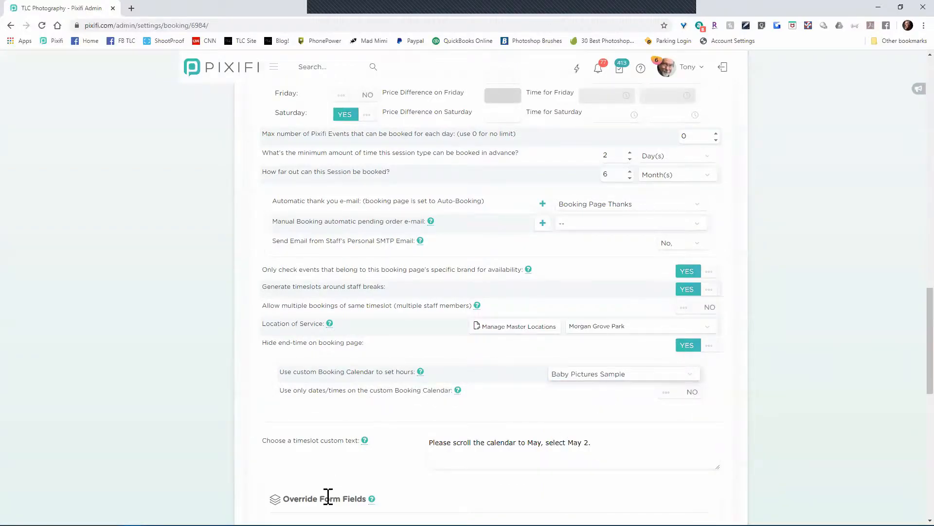
scroll(319, 494, down, 7)
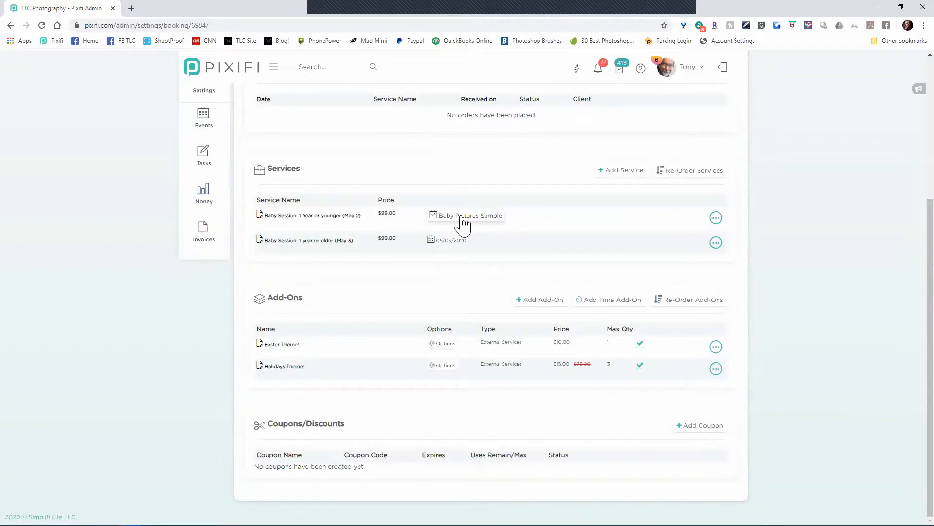
Remove "(May 2)" from the 1 Year or younger service's name and save the service
click(342, 223)
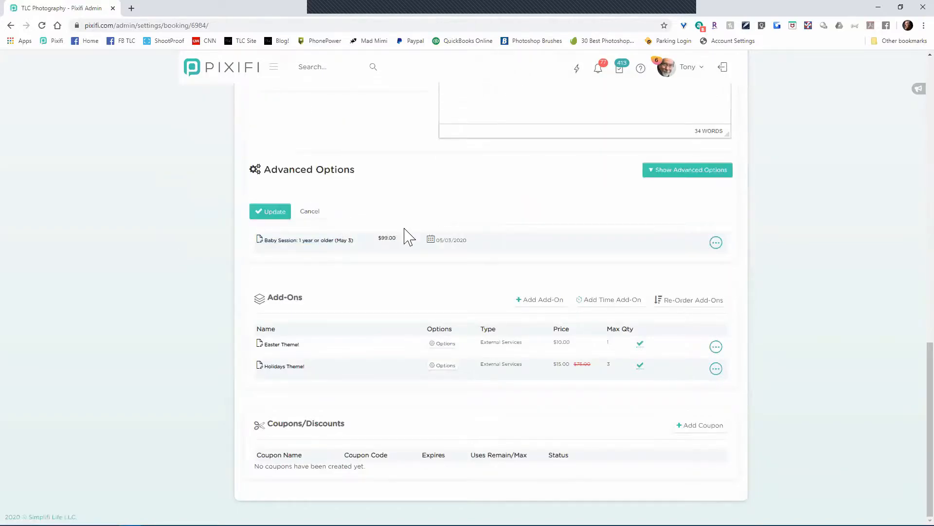
scroll(408, 251, up, 10)
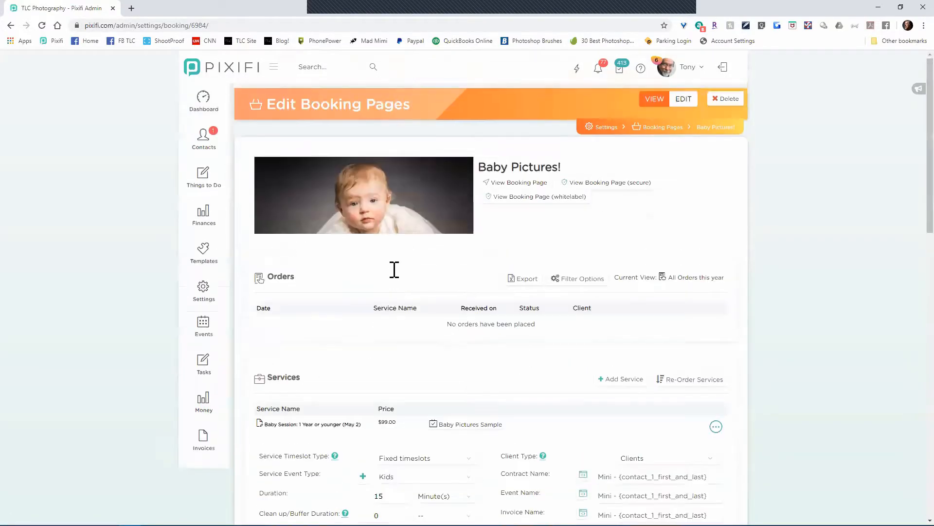
scroll(392, 267, down, 2)
scroll(457, 405, down, 1)
click(444, 408)
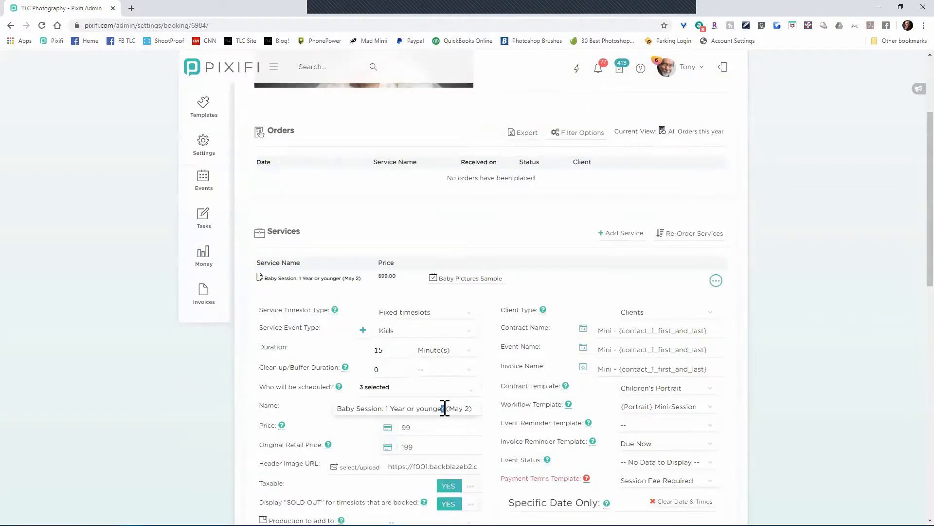
drag(445, 408, 485, 410)
key(BackSpace)
scroll(333, 437, down, 9)
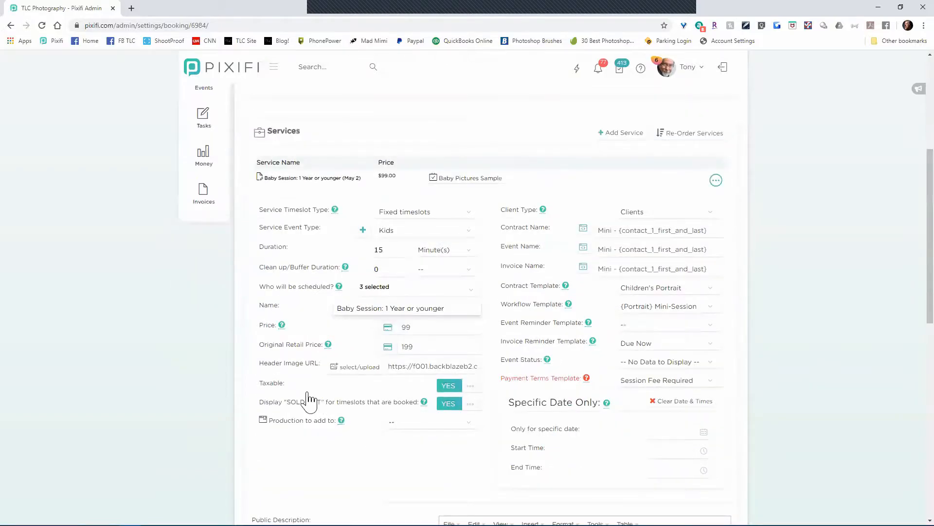
click(275, 399)
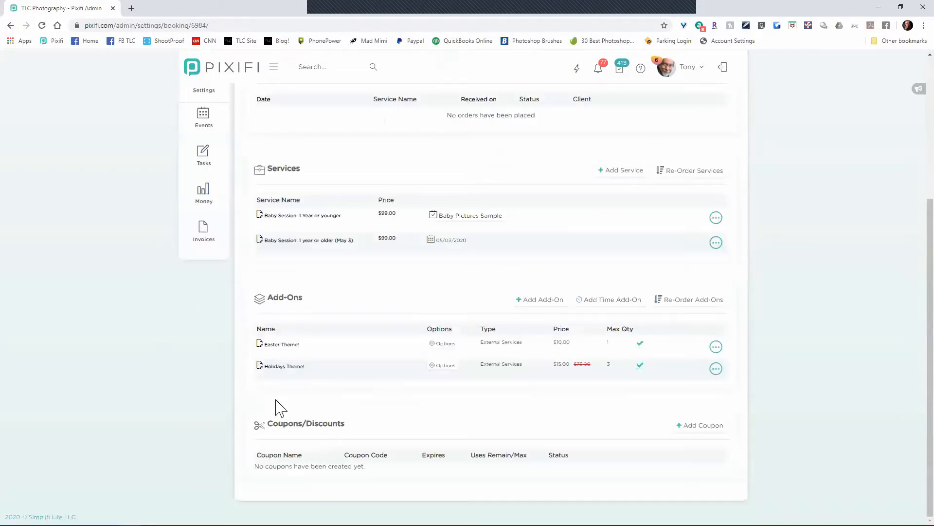
Remove "(May 3)" from the 1 year or older service's name and save the service
click(326, 246)
scroll(361, 263, up, 5)
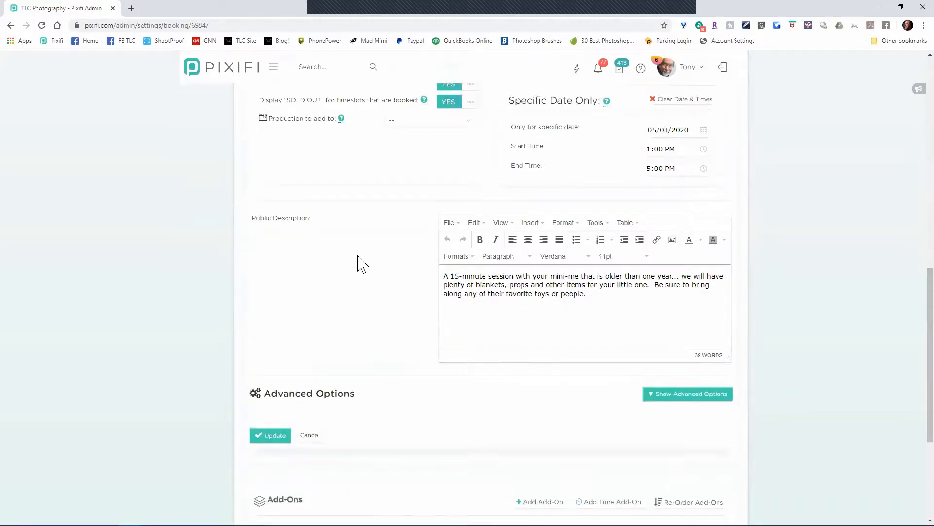
scroll(436, 237, up, 1)
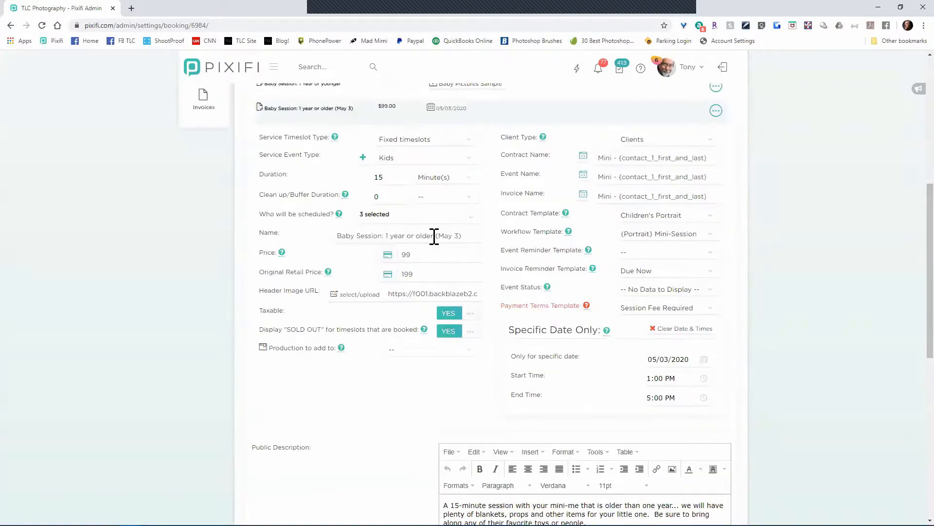
drag(434, 236, 495, 239)
key(BackSpace)
scroll(411, 317, down, 6)
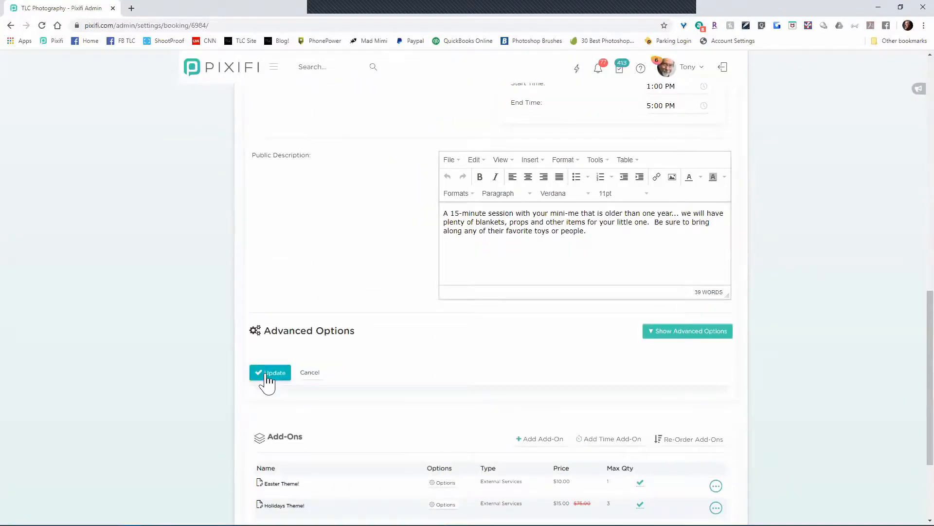
click(266, 373)
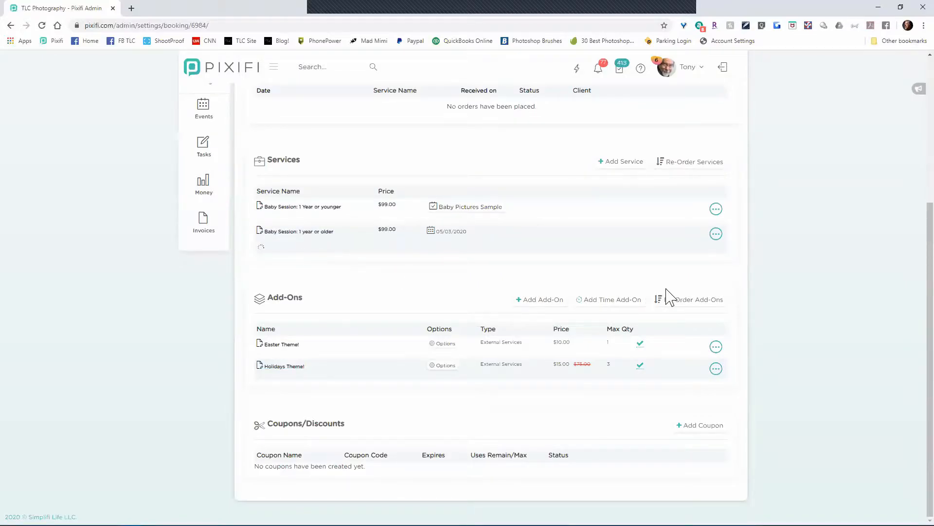
Set the 1 year or older service's hours from the Baby Pictures Sample custom booking calendar and save the service
scroll(701, 243, down, 3)
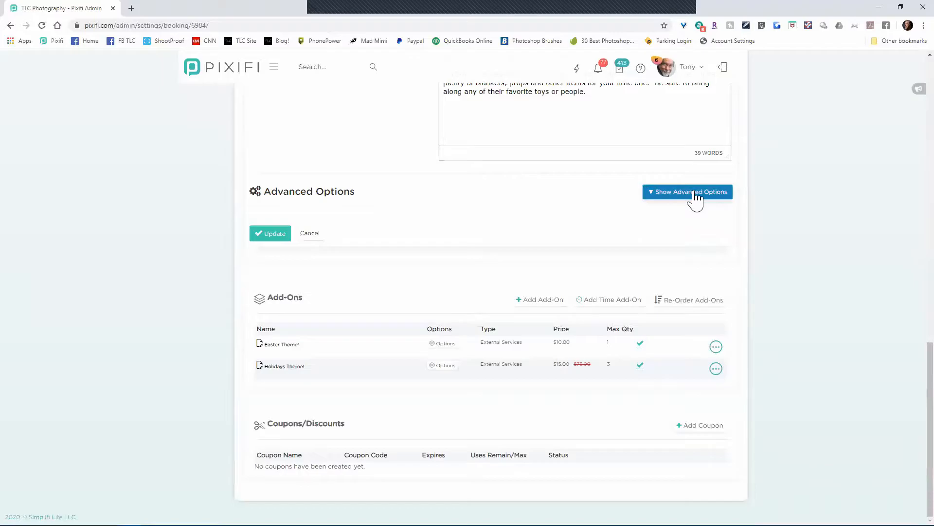
click(698, 193)
scroll(786, 319, down, 6)
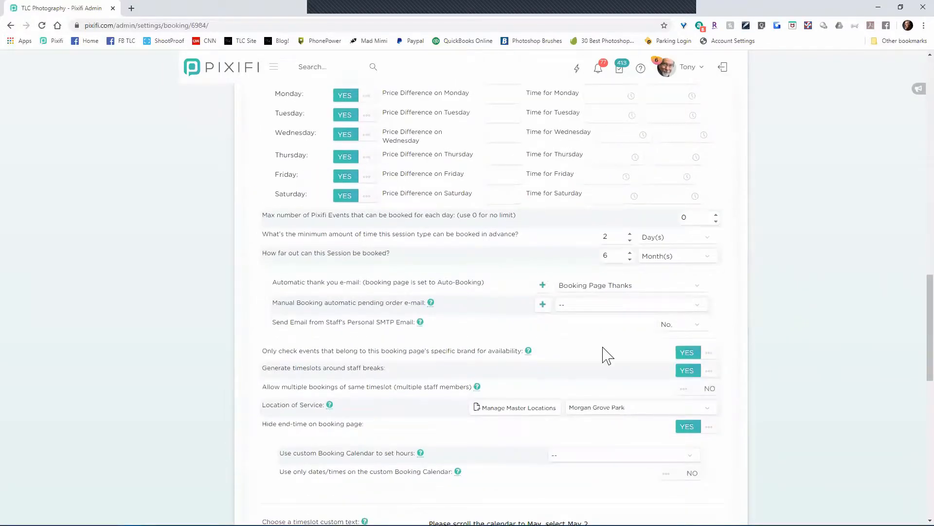
click(581, 361)
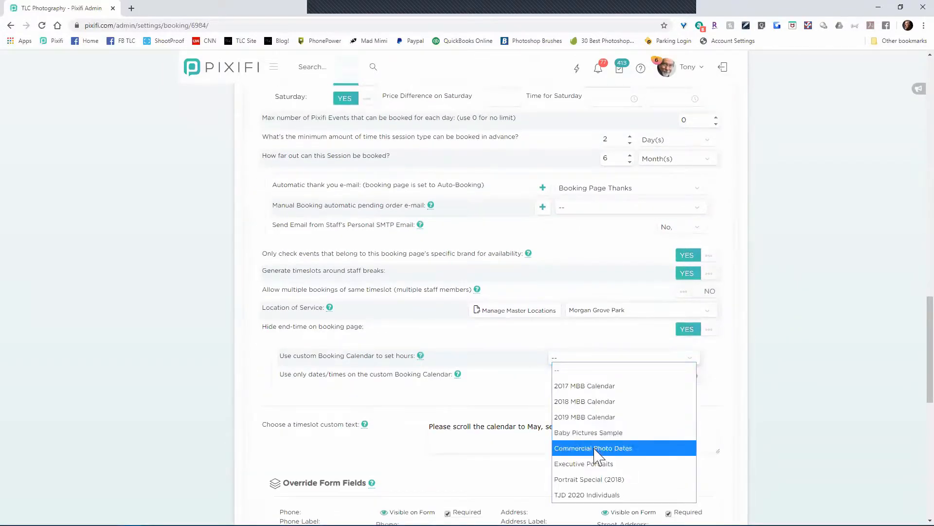
click(588, 432)
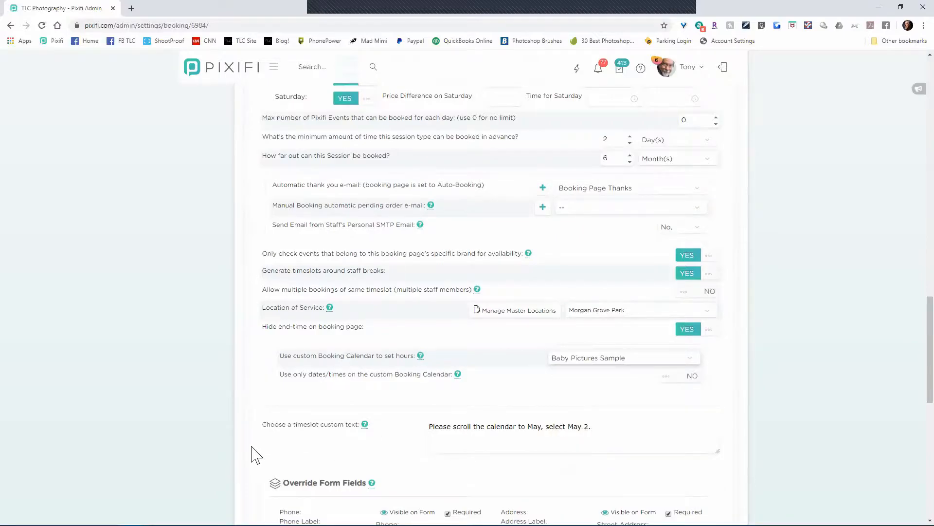
scroll(251, 455, down, 2)
scroll(251, 458, down, 4)
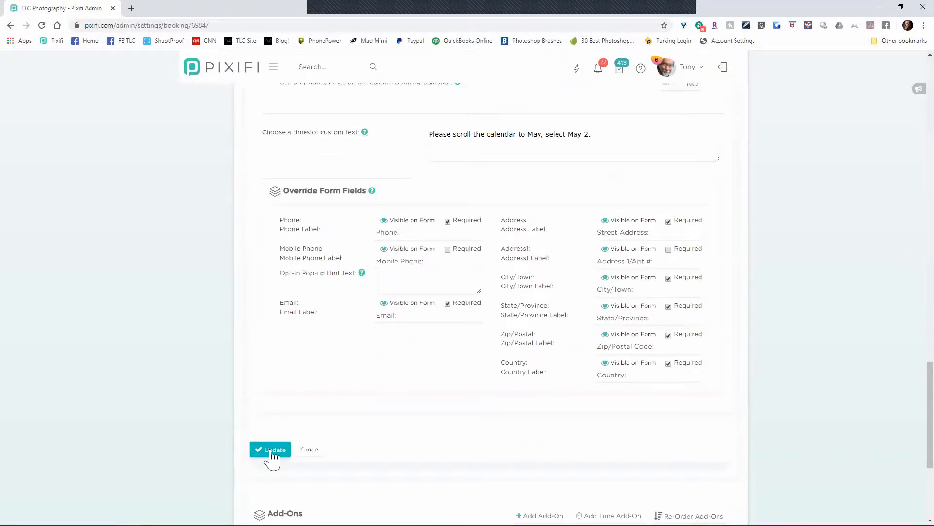
click(272, 450)
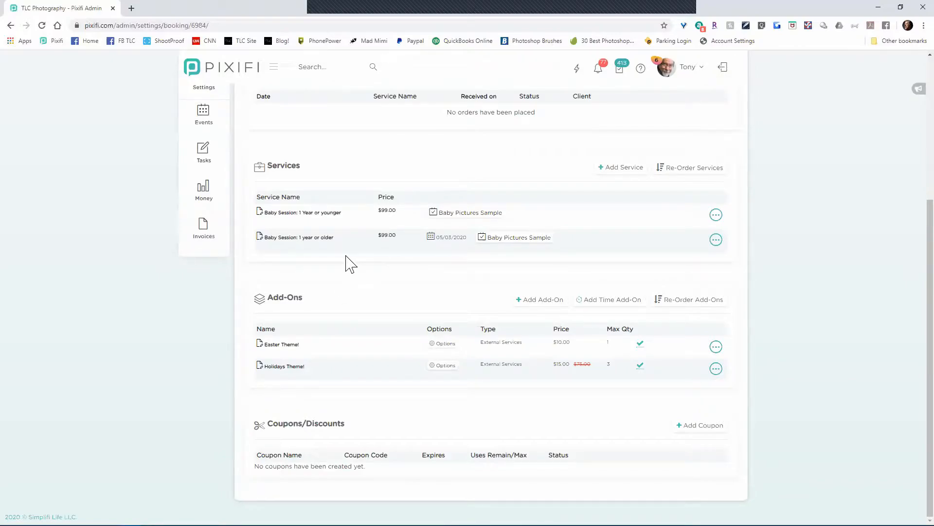
Open the whitelabel version of the Baby Pictures! booking page and look over the services offered
scroll(354, 267, up, 4)
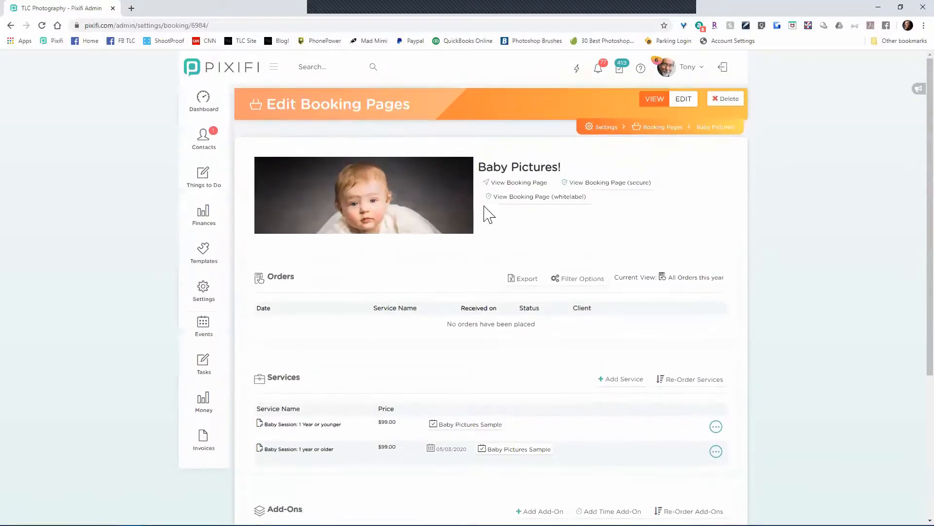
click(520, 197)
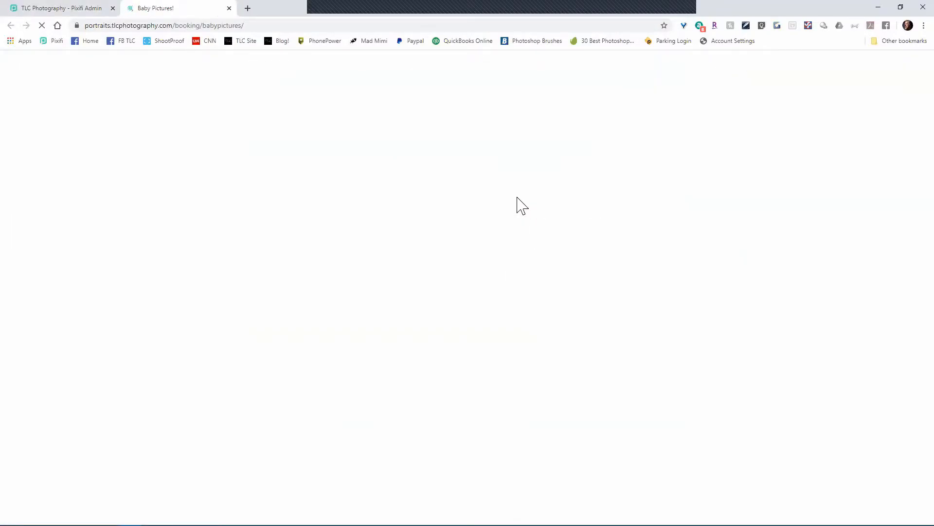
scroll(100, 303, down, 4)
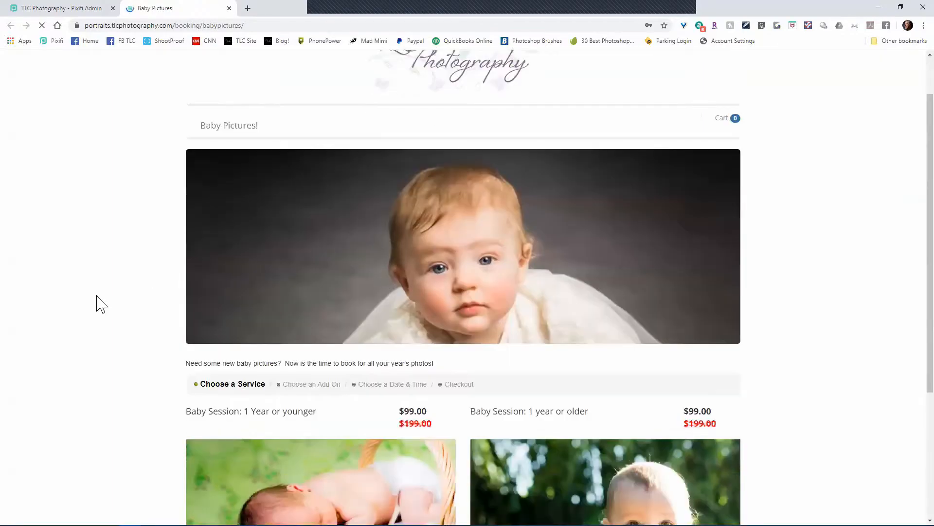
Book the 1 Year or younger baby session on the public page and continue past the add-ons to the date and time choice
scroll(175, 433, down, 1)
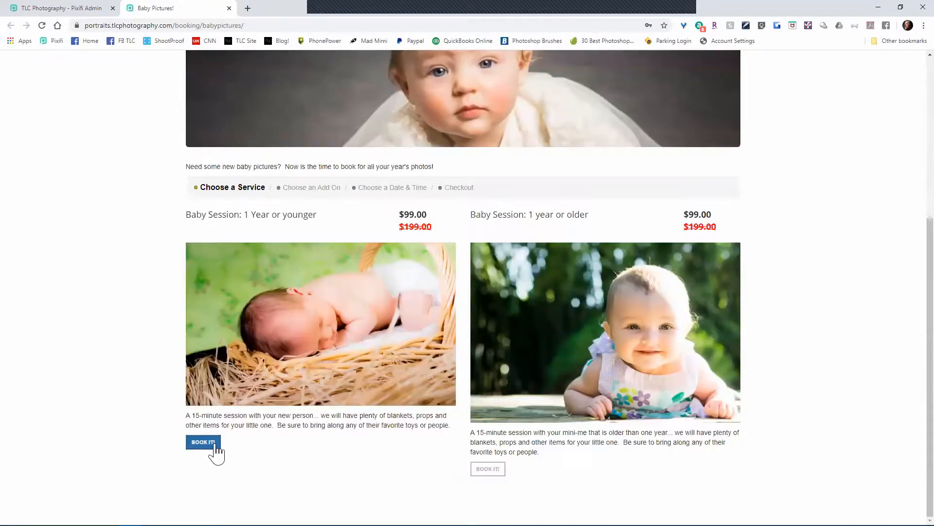
click(215, 451)
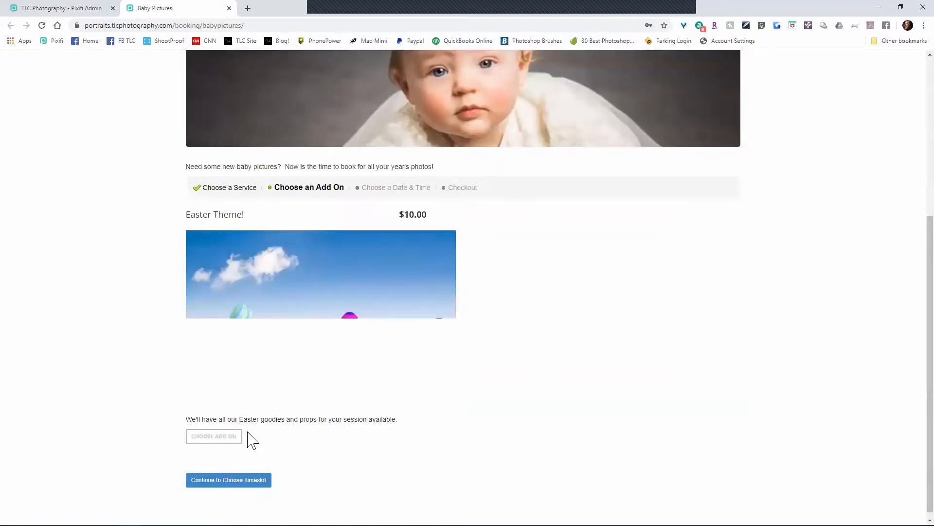
click(229, 438)
click(226, 482)
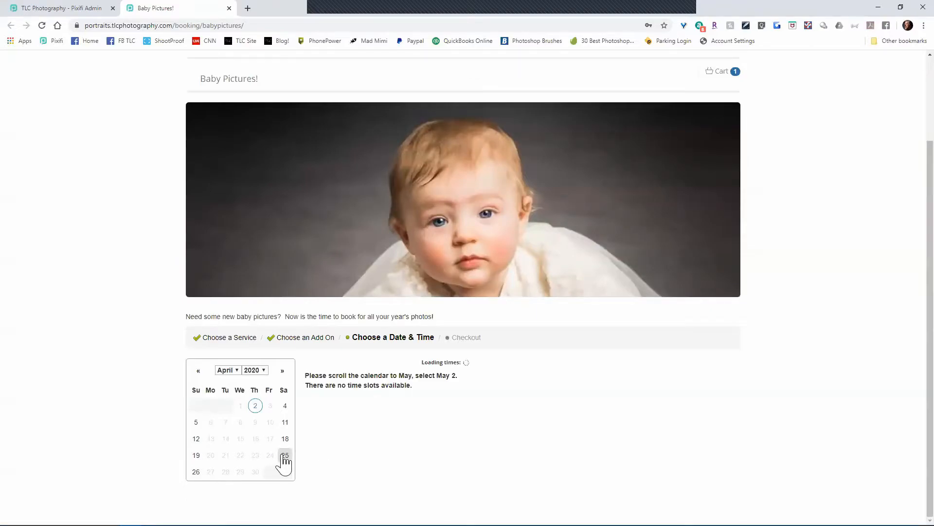
Check the bookable timeslots on several April weekend dates and on May 2, 3, 16 and 30, 2020
click(195, 474)
click(196, 457)
click(283, 370)
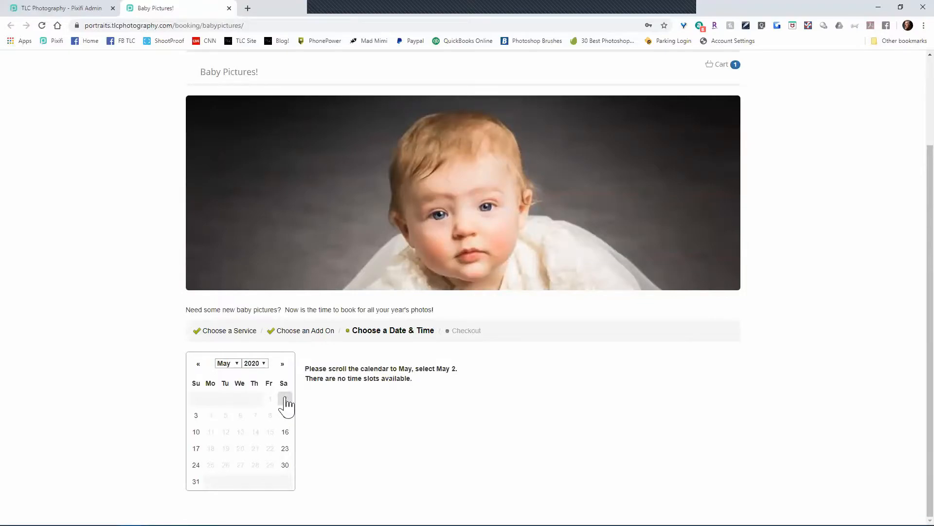
click(286, 400)
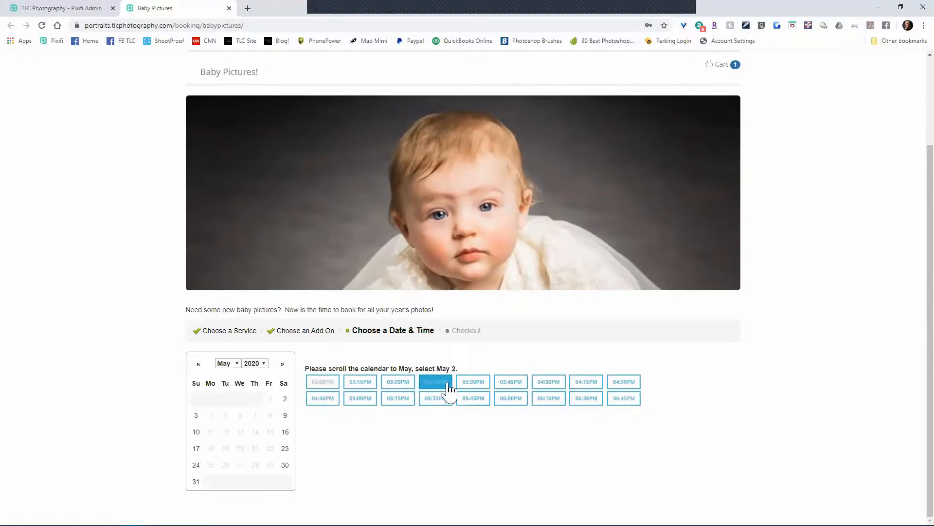
click(197, 416)
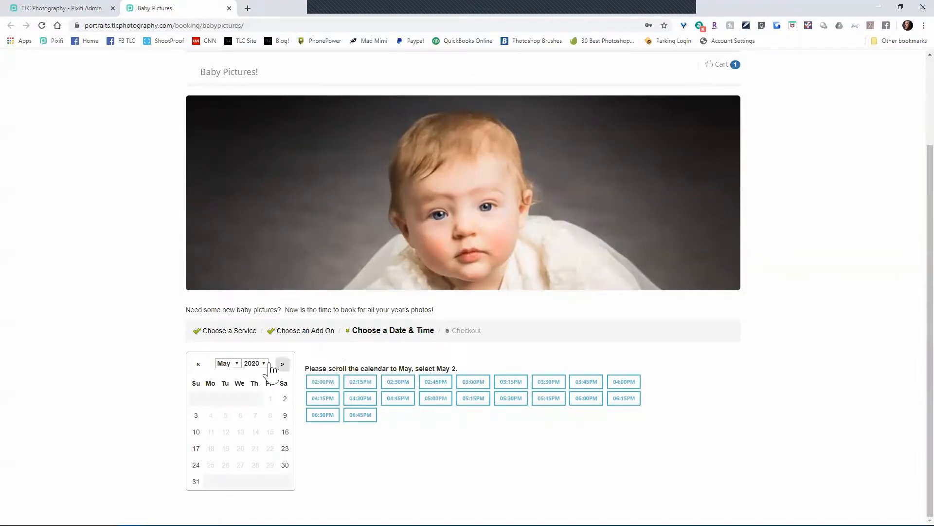
click(199, 419)
click(286, 434)
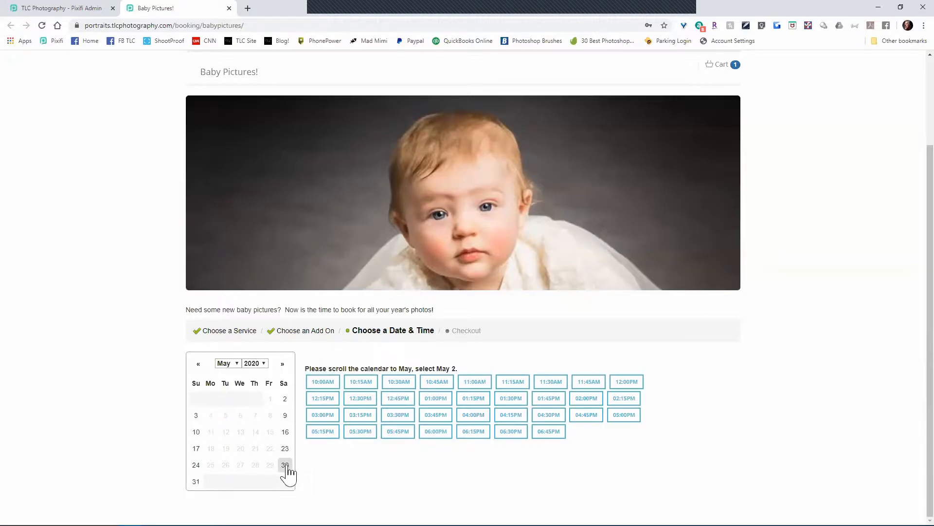
click(287, 466)
Return to the Pixifi admin, open the Baby Pictures Sample booking calendar separately and view its hours for May 2020
click(19, 10)
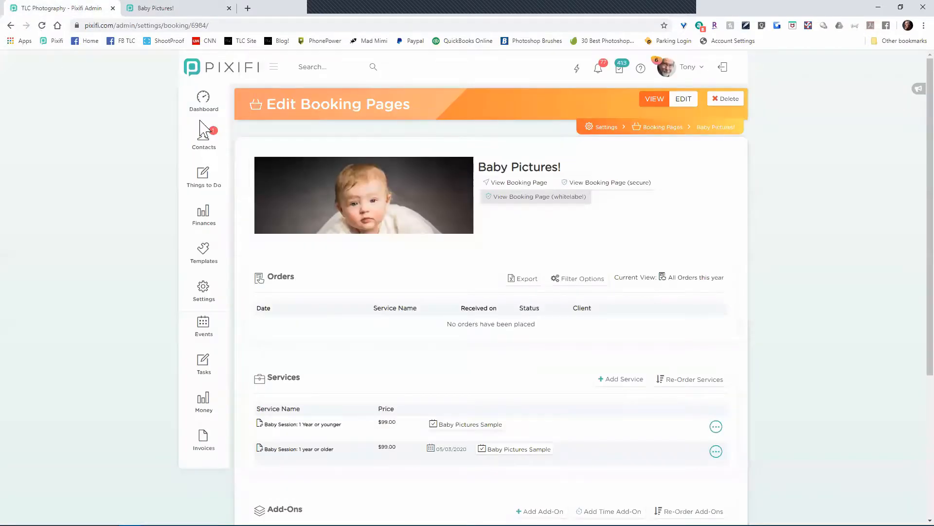
scroll(459, 389, down, 1)
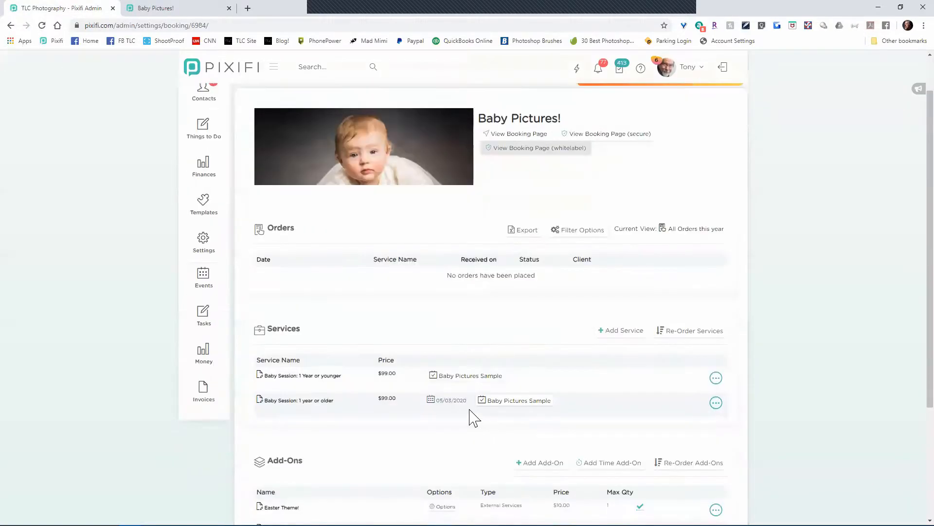
middle_click(466, 379)
click(307, 10)
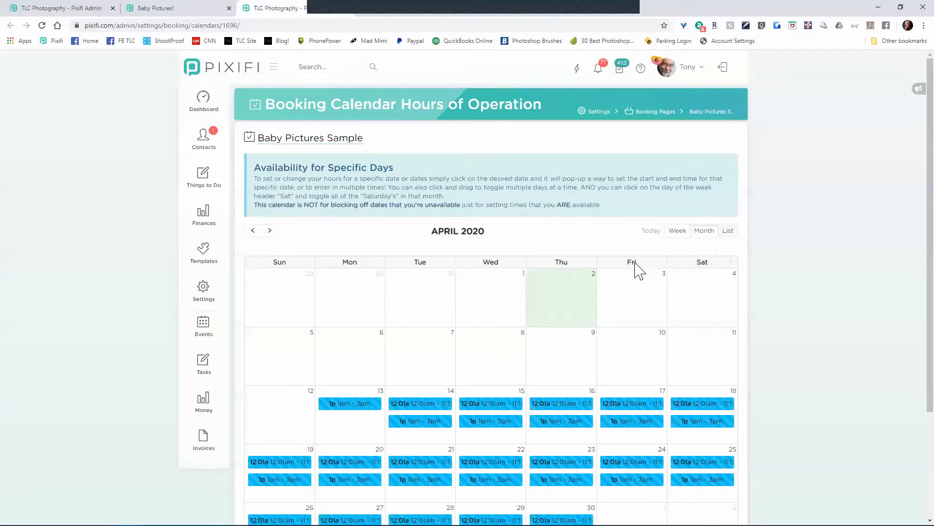
click(270, 231)
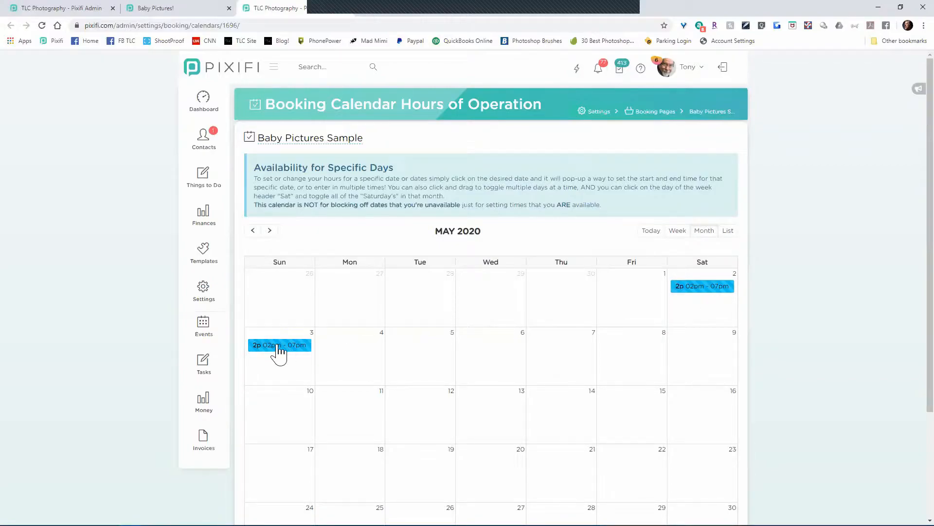
Restrict the 1 Year or younger service to only the dates and times on its custom booking calendar and save the service
click(60, 14)
scroll(360, 310, down, 4)
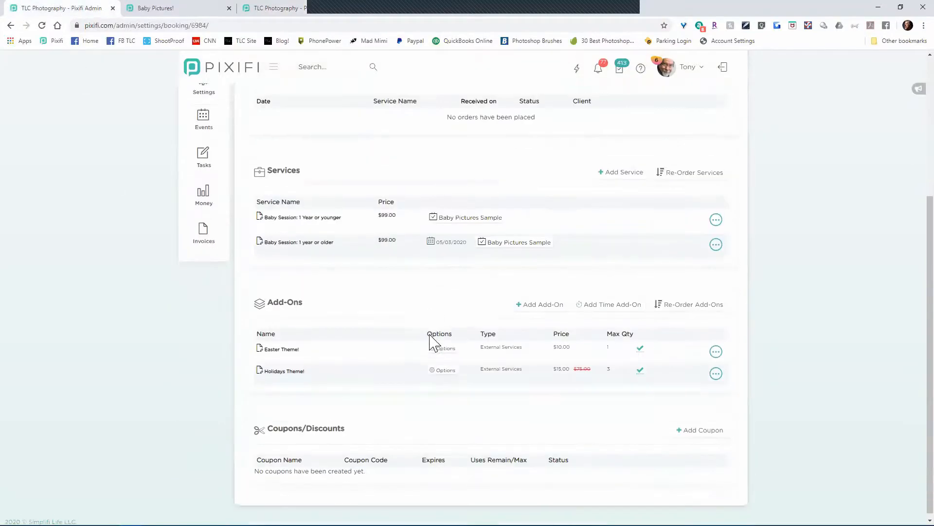
click(332, 215)
scroll(752, 336, down, 1)
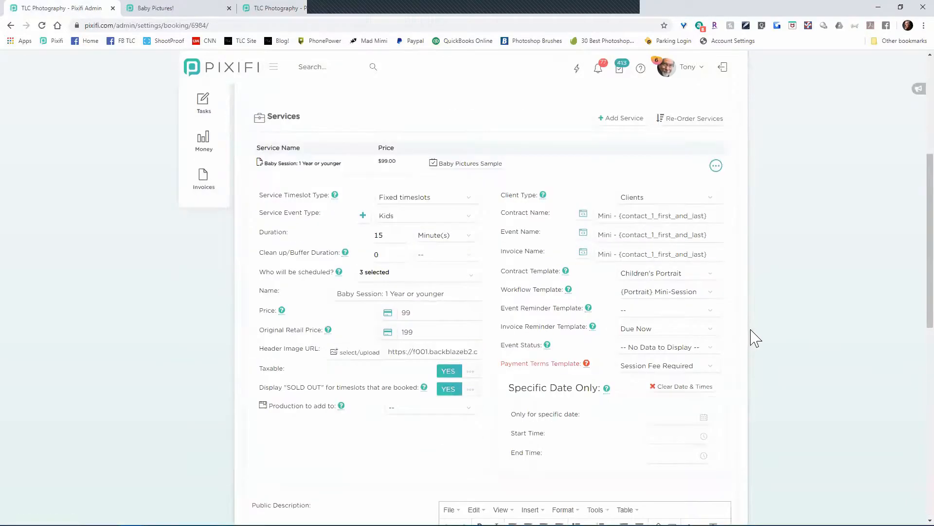
scroll(578, 327, down, 8)
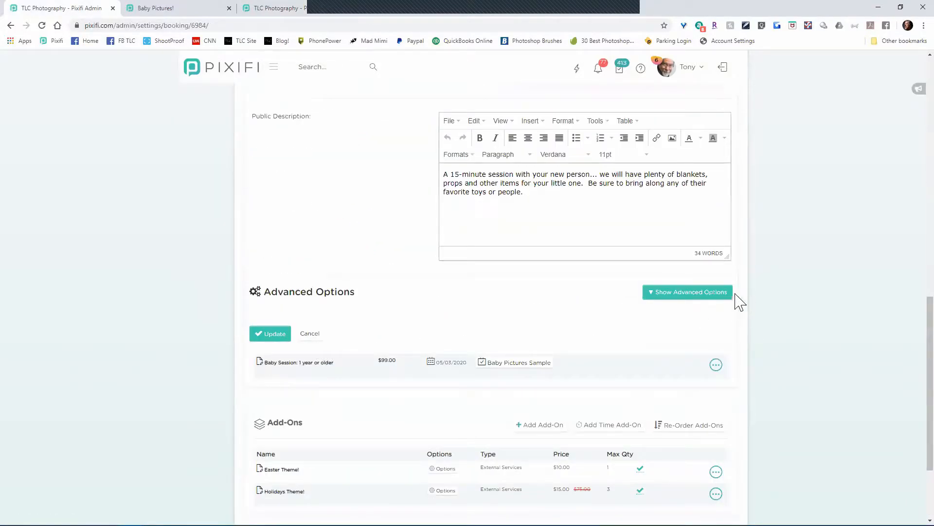
click(708, 294)
scroll(782, 342, down, 4)
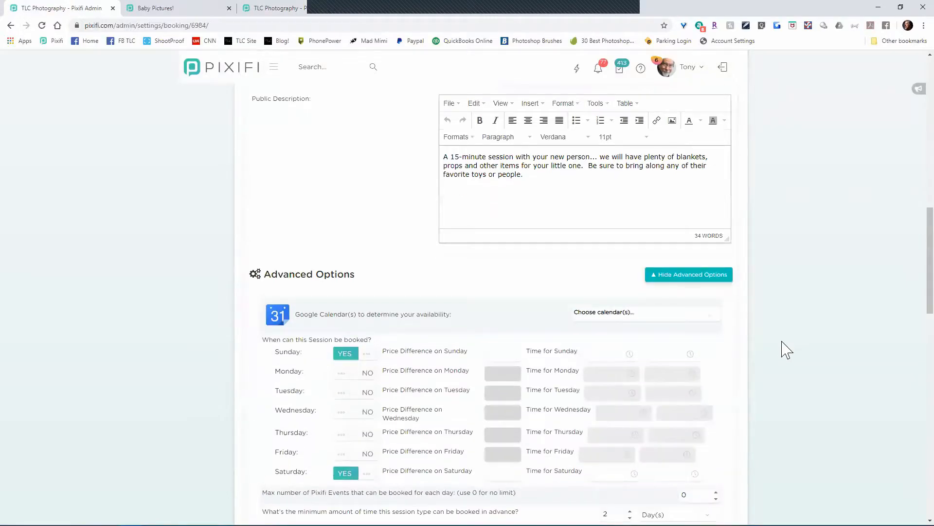
scroll(752, 351, down, 1)
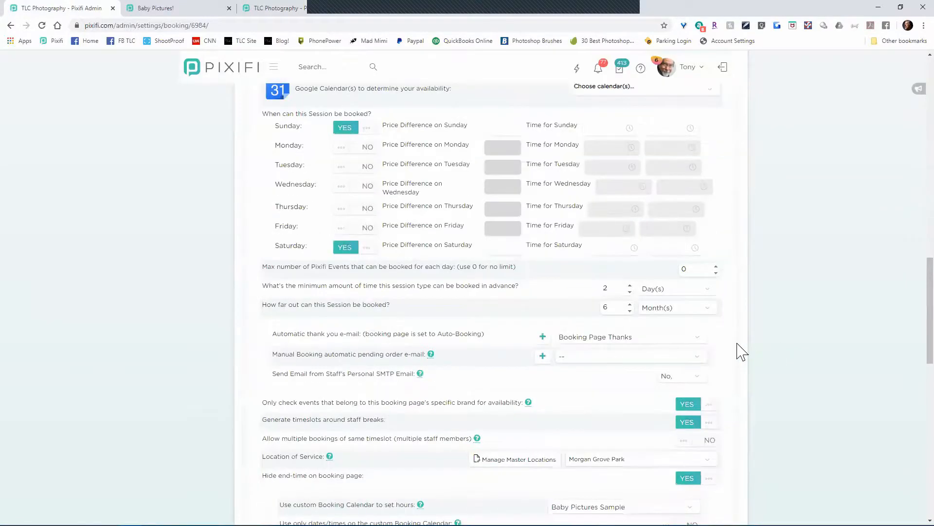
scroll(625, 341, down, 4)
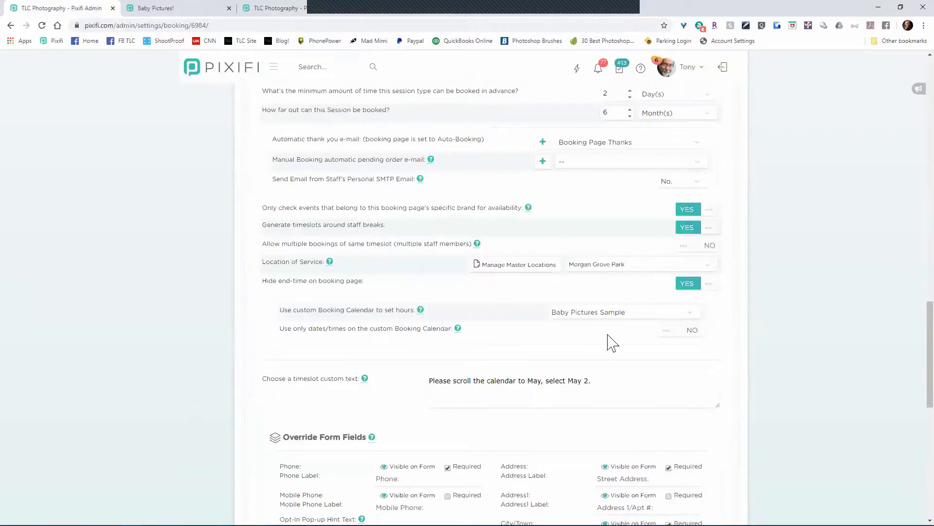
click(692, 331)
scroll(208, 438, down, 6)
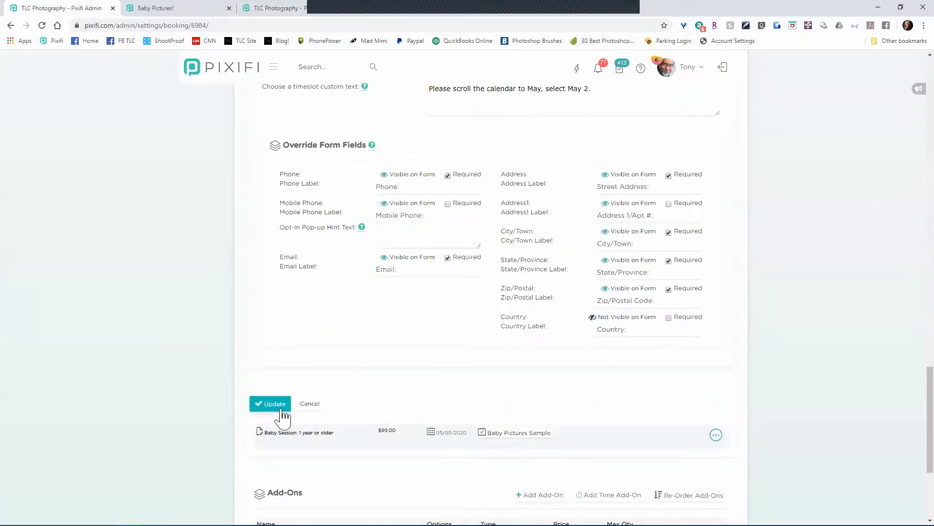
click(282, 409)
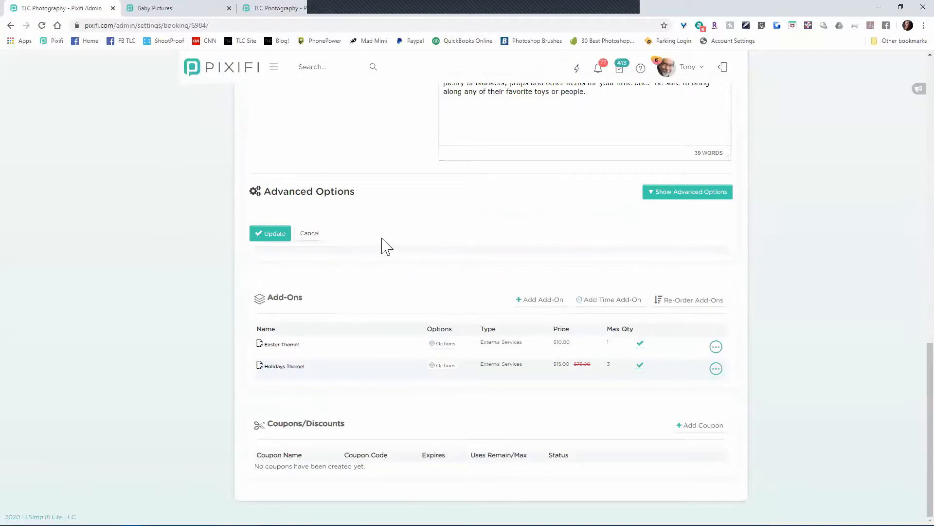
Clear the custom timeslot text in the 1 year or older service's advanced options
click(719, 192)
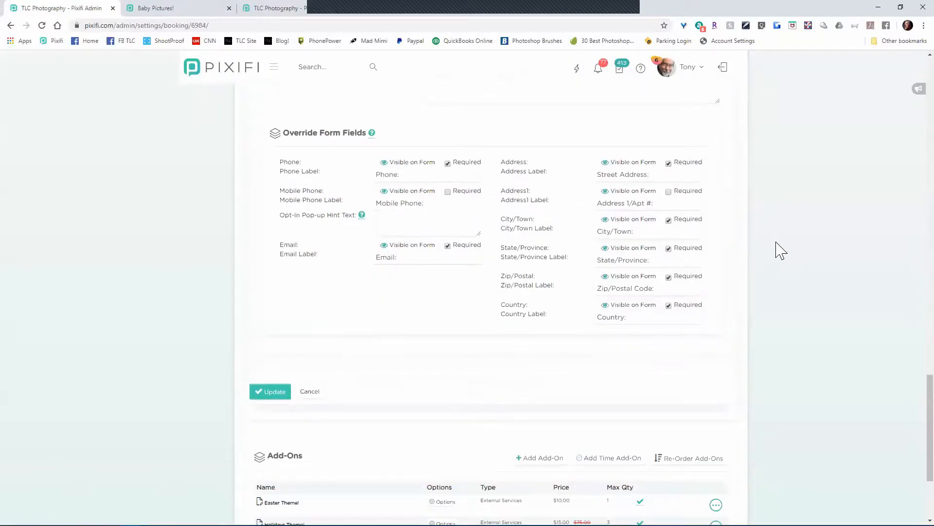
scroll(774, 252, down, 1)
scroll(769, 256, up, 2)
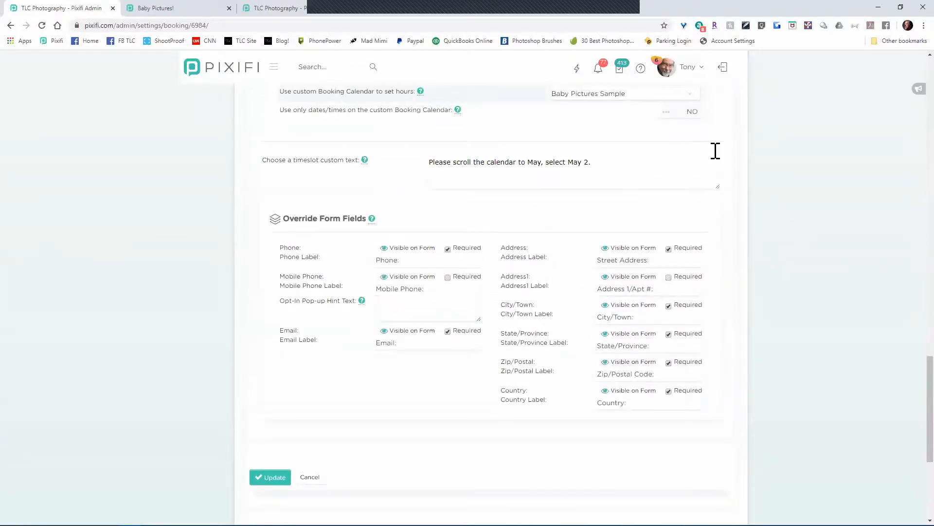
scroll(751, 202, up, 2)
drag(596, 262, 412, 265)
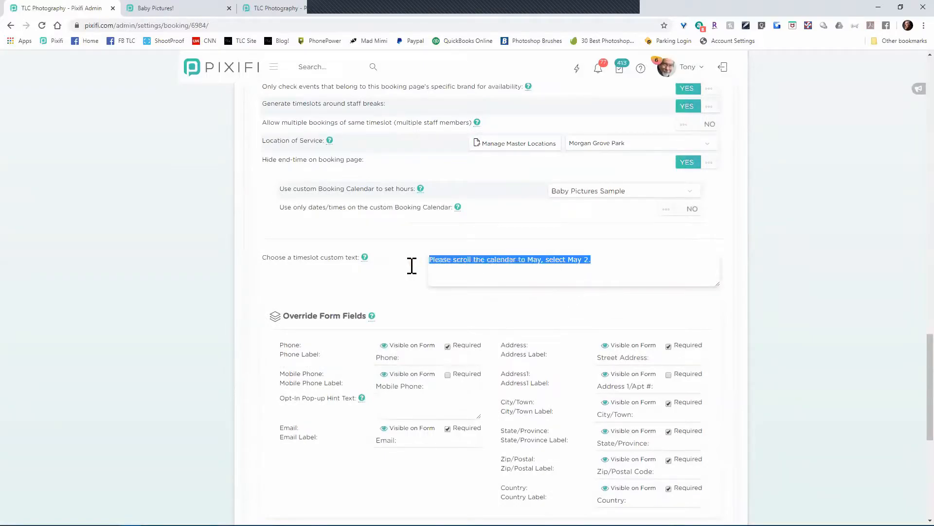
key(BackSpace)
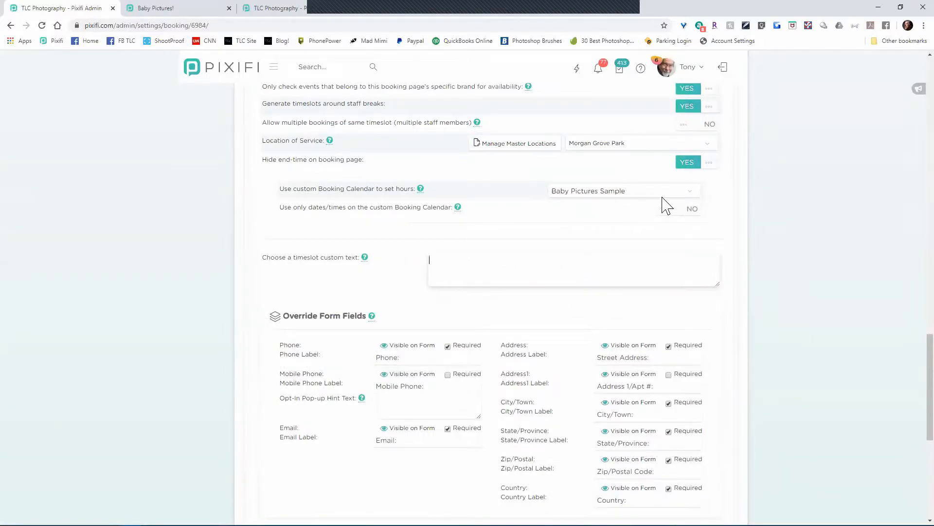
Restrict the 1 year or older service to only the dates and times on its custom booking calendar and save the service
click(675, 213)
scroll(260, 363, down, 3)
scroll(258, 377, down, 1)
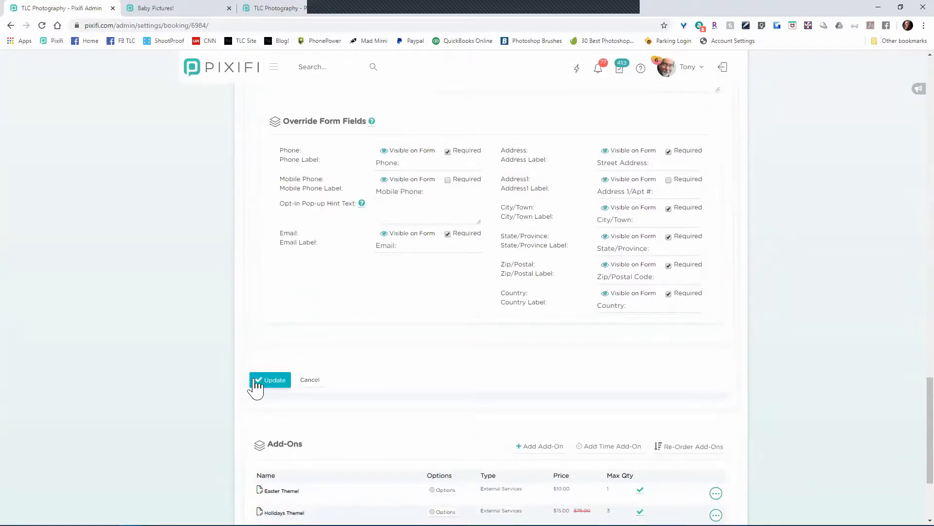
click(271, 380)
Reopen the 1 Year or younger service for editing
scroll(254, 386, up, 4)
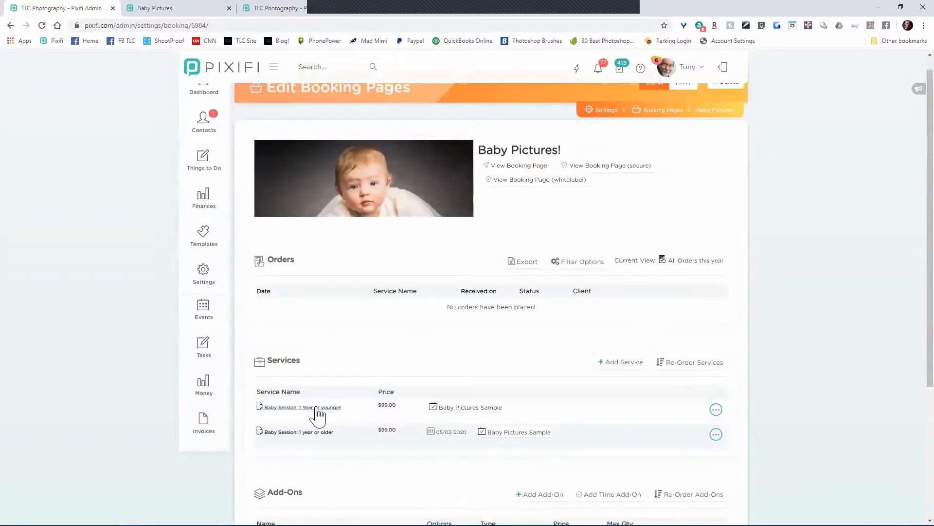
click(315, 408)
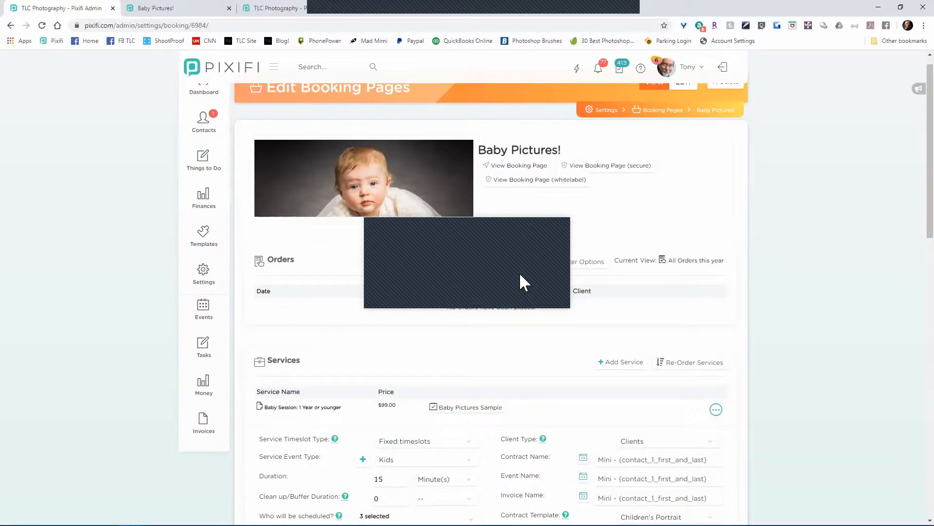
Test the microphone and speaker in the meeting program's audio settings, and close the settings
click(487, 296)
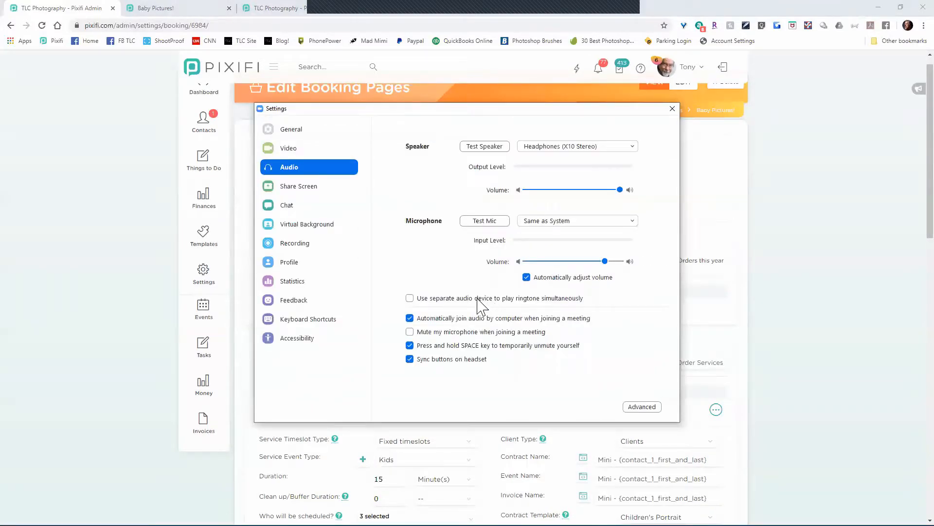
click(485, 221)
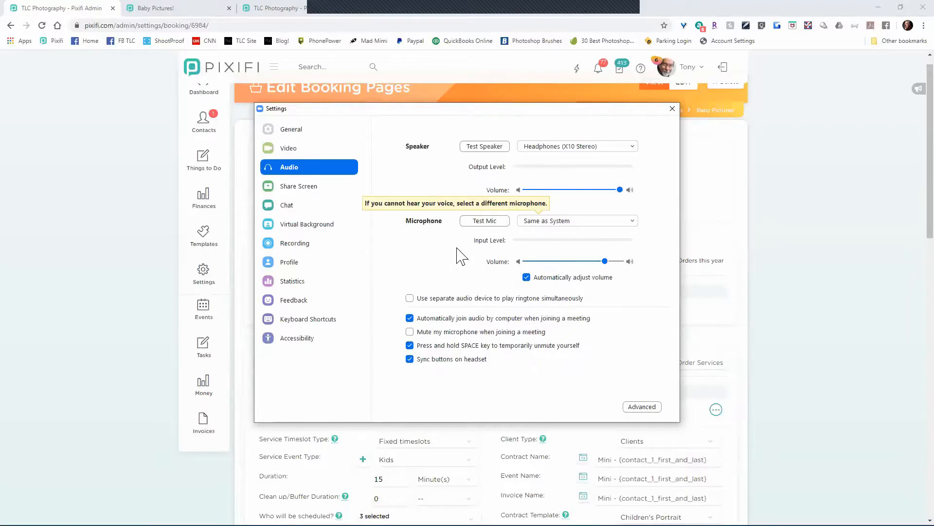
click(492, 153)
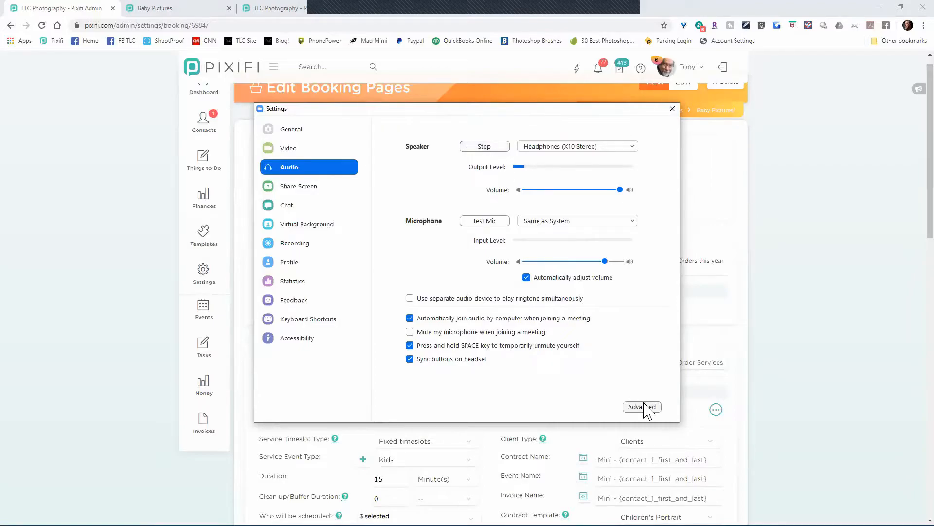
click(673, 108)
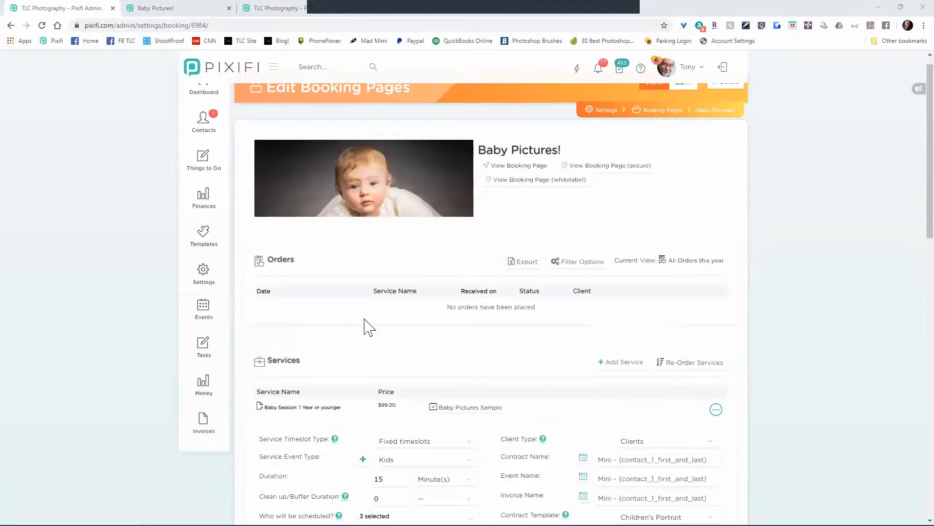
Clear the custom timeslot text in the 1 Year or younger service's advanced options
scroll(366, 326, down, 2)
scroll(366, 325, down, 10)
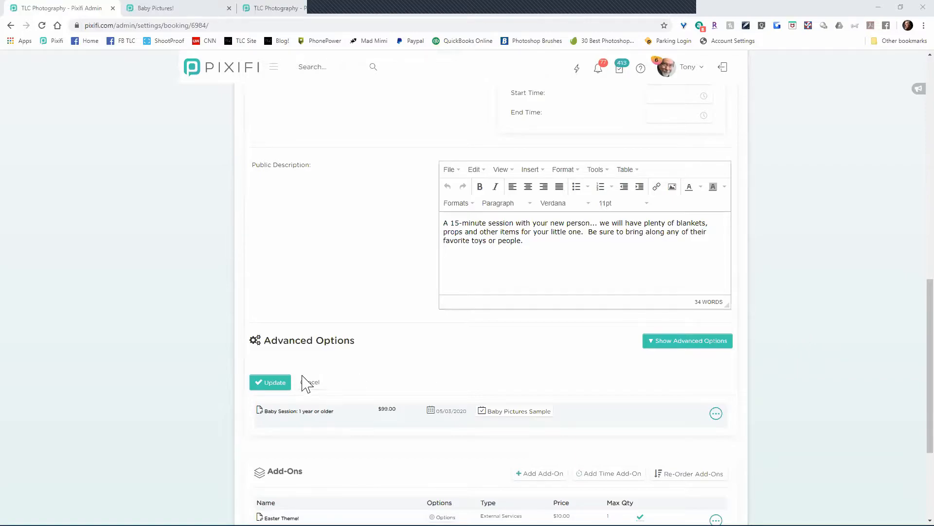
scroll(420, 384, up, 2)
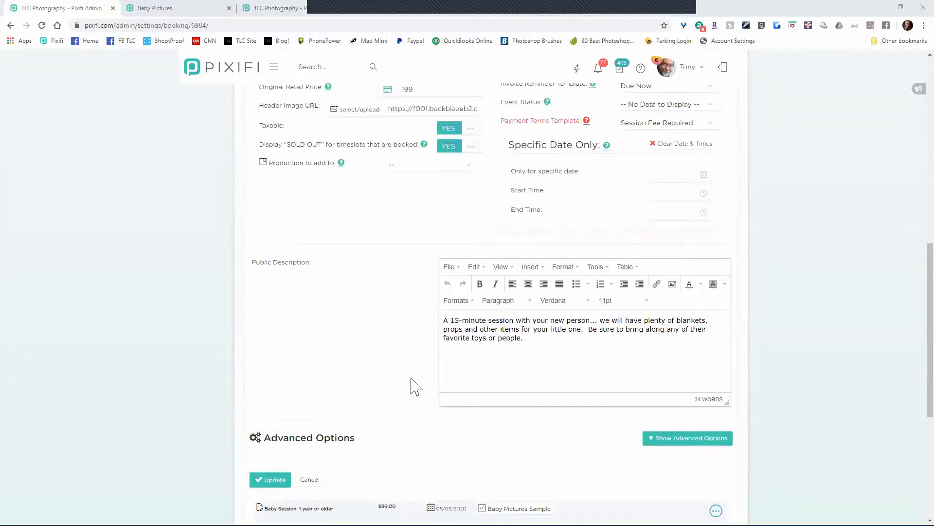
scroll(415, 386, up, 3)
scroll(415, 387, down, 3)
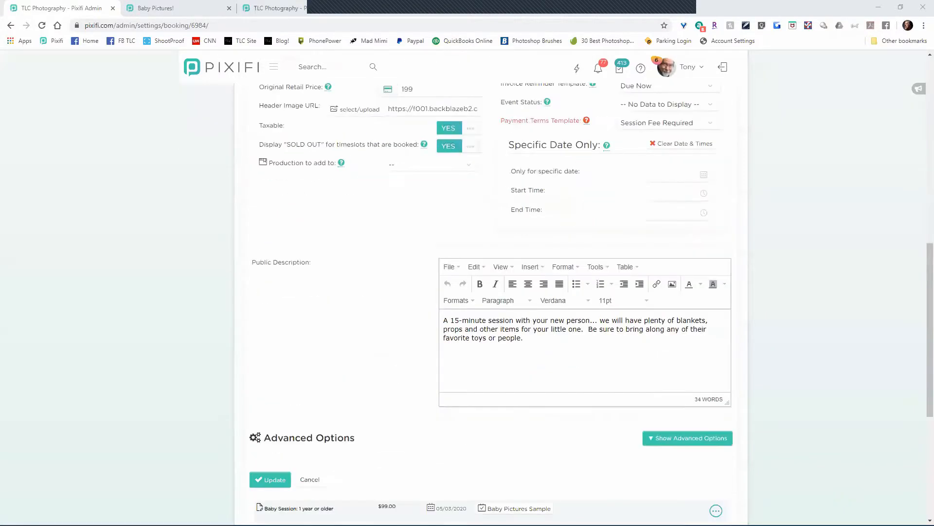
click(715, 439)
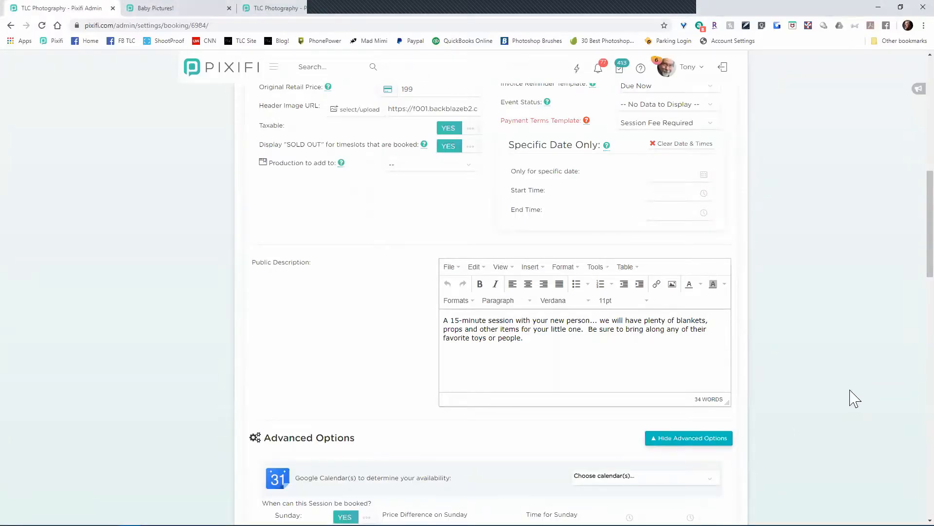
scroll(848, 400, down, 4)
scroll(848, 402, down, 6)
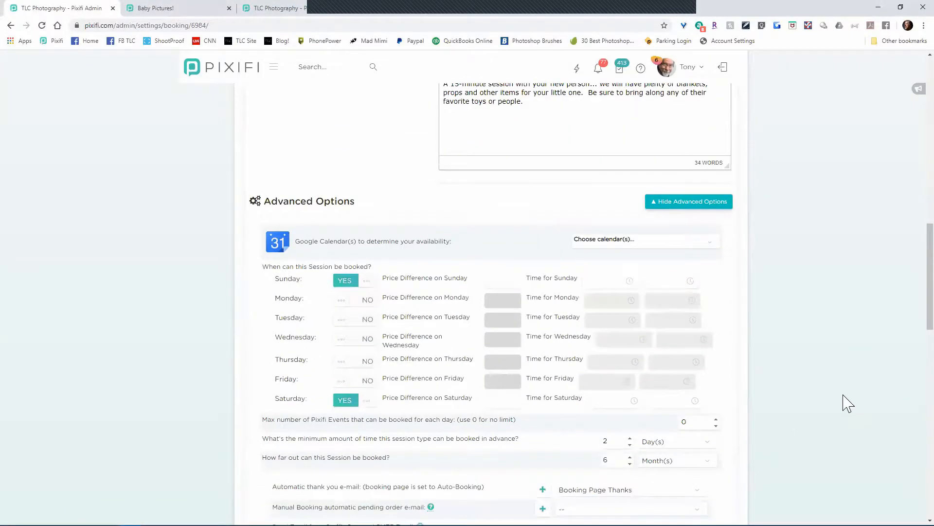
scroll(849, 386, down, 2)
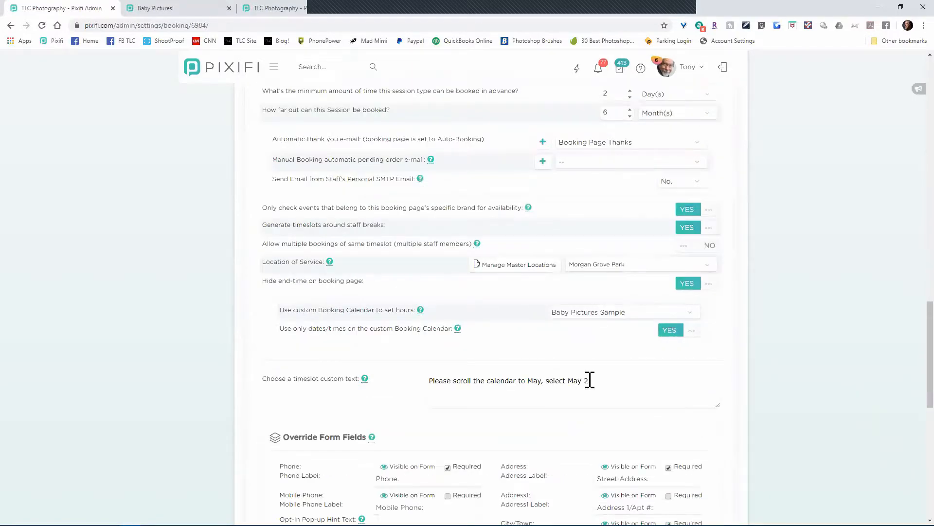
drag(590, 381, 495, 380)
drag(396, 386, 362, 396)
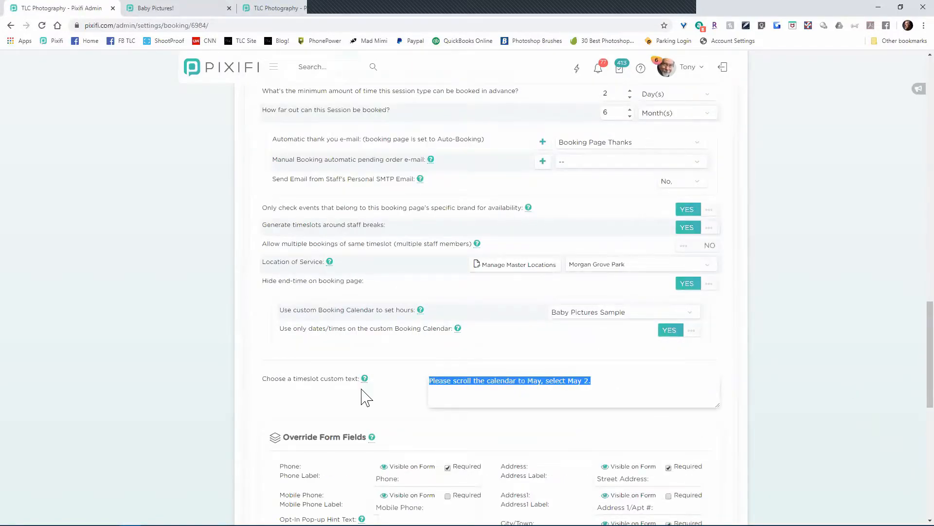
key(BackSpace)
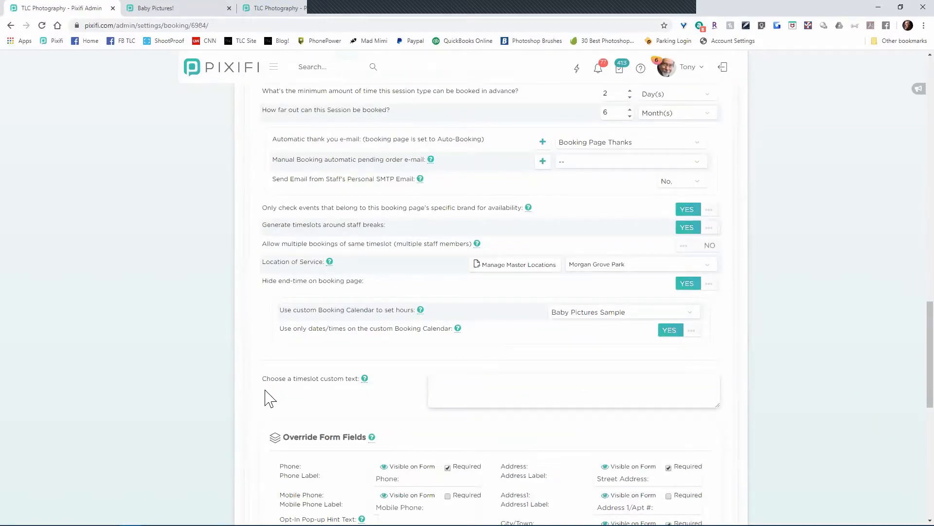
Save the changes to the 1 Year or younger service
scroll(263, 404, down, 5)
scroll(277, 413, down, 1)
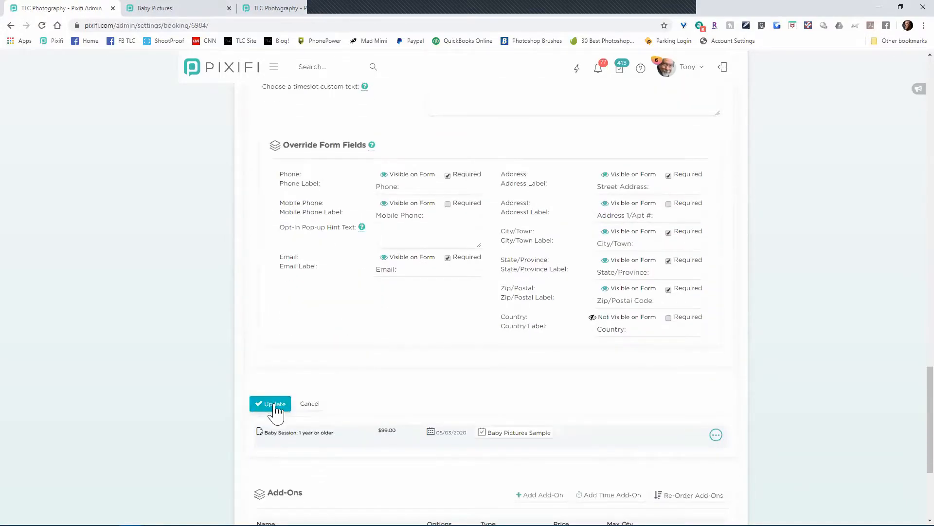
click(272, 403)
scroll(389, 360, up, 3)
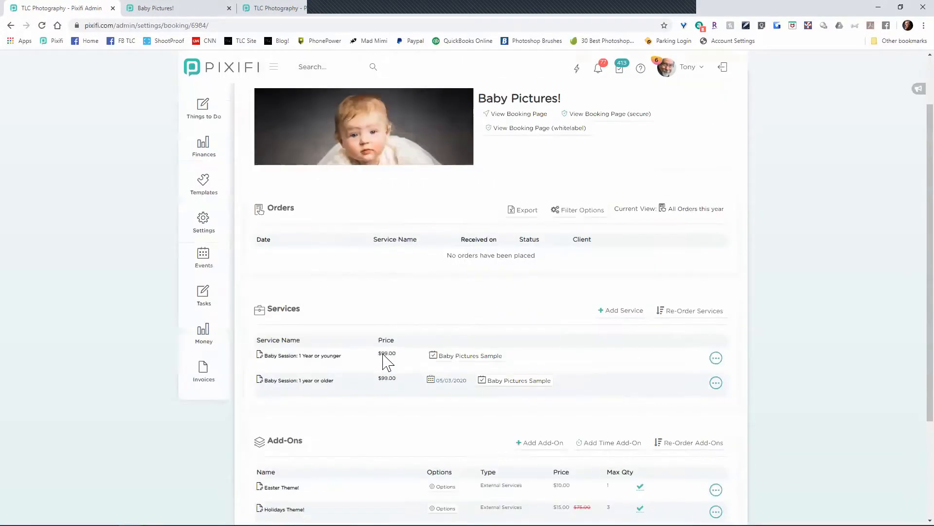
Reload the public Baby Pictures! booking page, choose the 1 Year or younger session, and continue without add-ons to the date and time selection
click(178, 14)
click(42, 25)
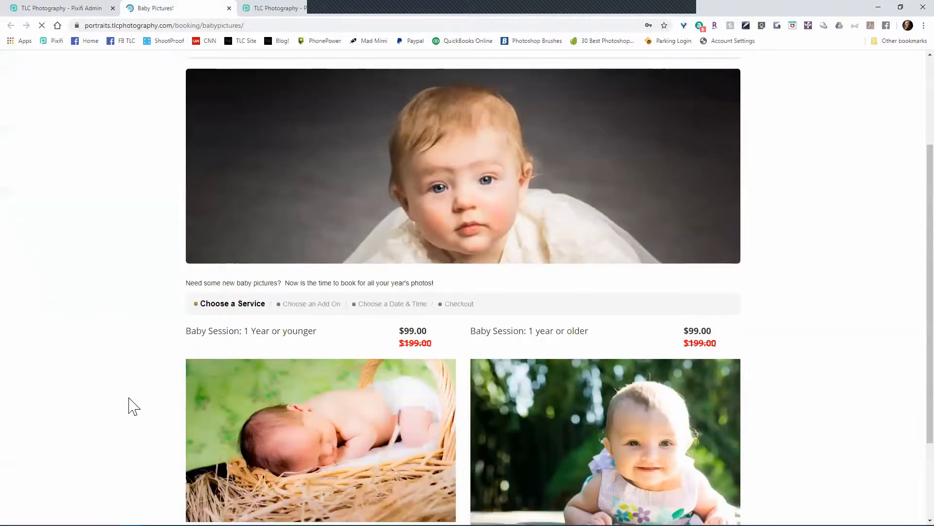
scroll(161, 423, down, 2)
click(207, 443)
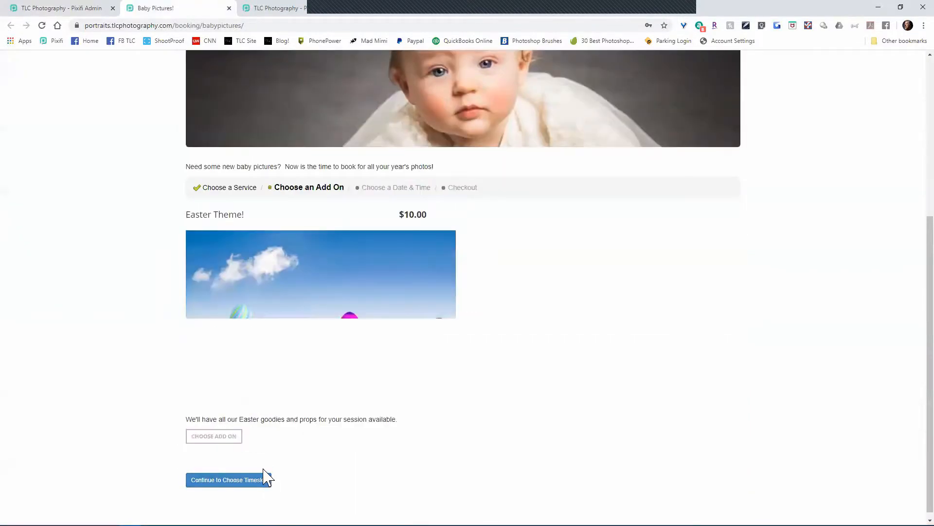
click(232, 481)
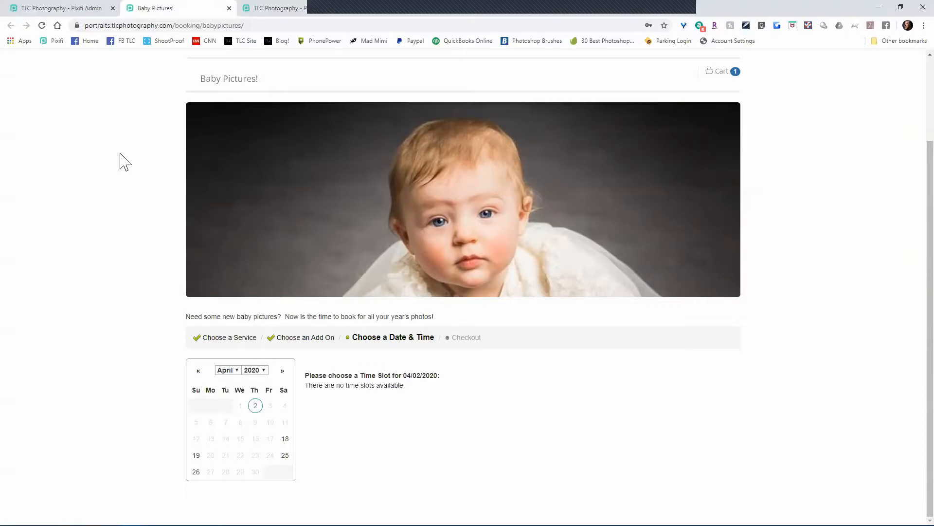
Reopen the 1 Year or younger service in the admin page and review the bookable weekdays in its advanced options
click(86, 9)
scroll(104, 354, down, 4)
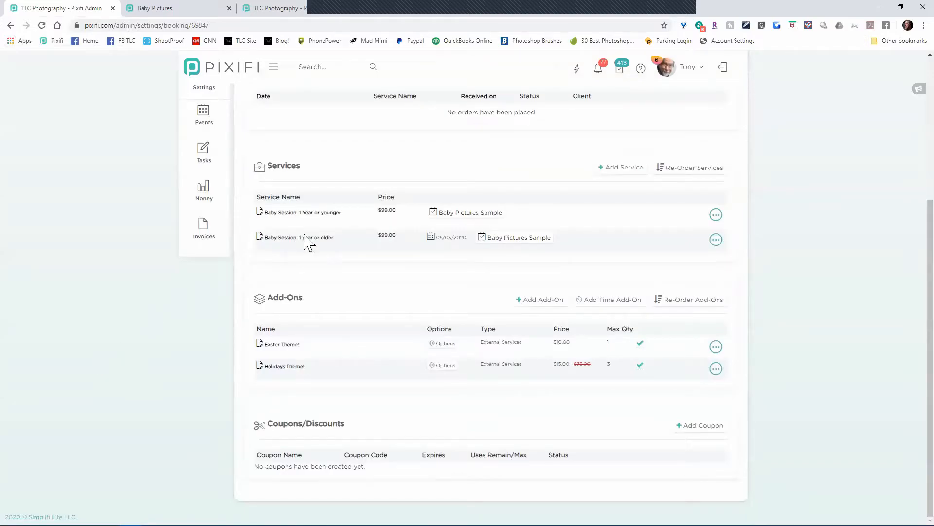
click(319, 218)
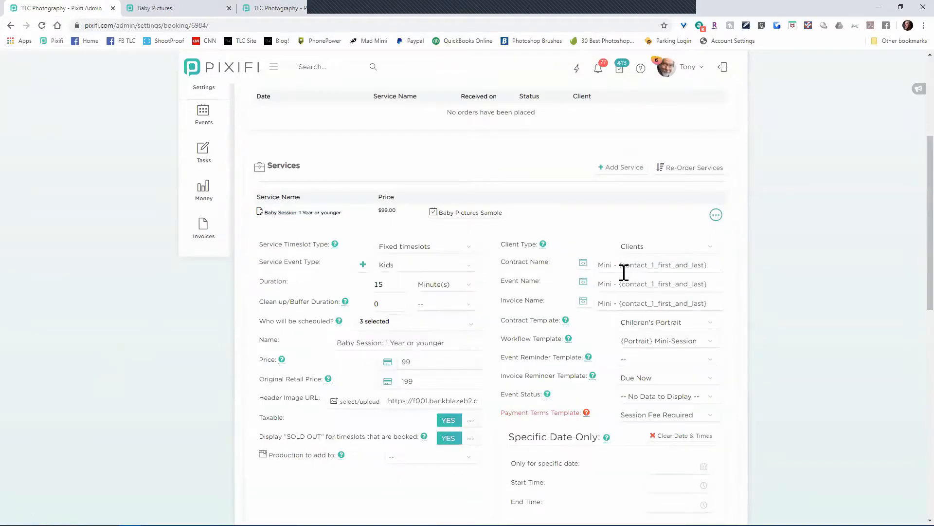
scroll(823, 345, down, 2)
scroll(717, 309, down, 7)
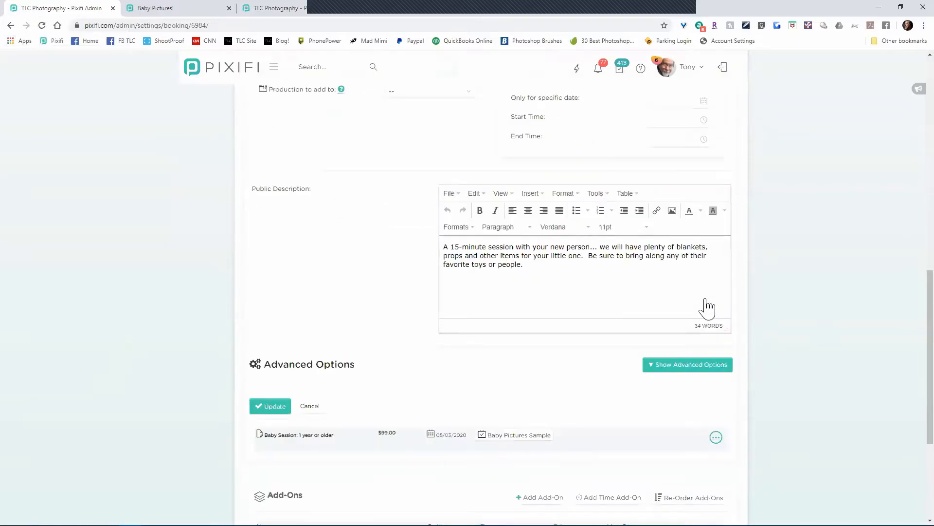
click(707, 295)
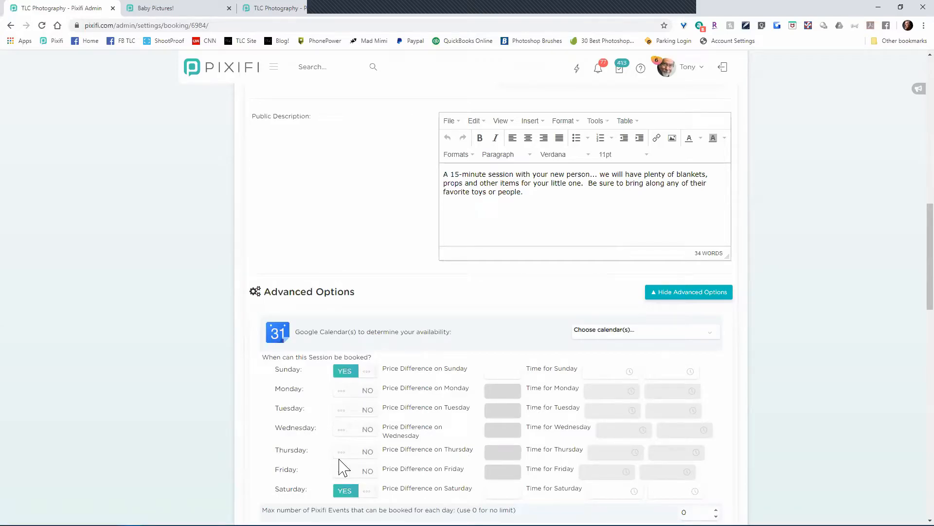
Compare the April 2020 availability on the Baby Pictures Sample booking calendar with the dates offered on the public booking page
click(313, 3)
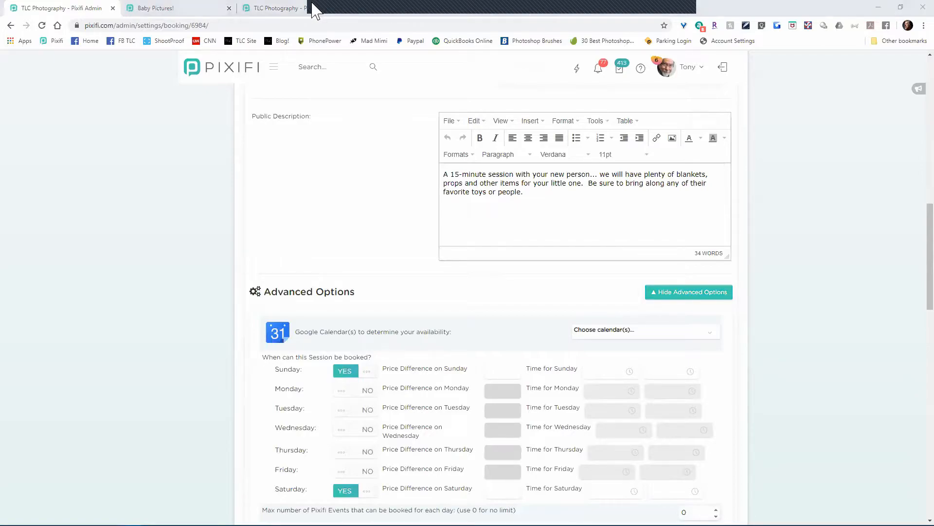
click(306, 10)
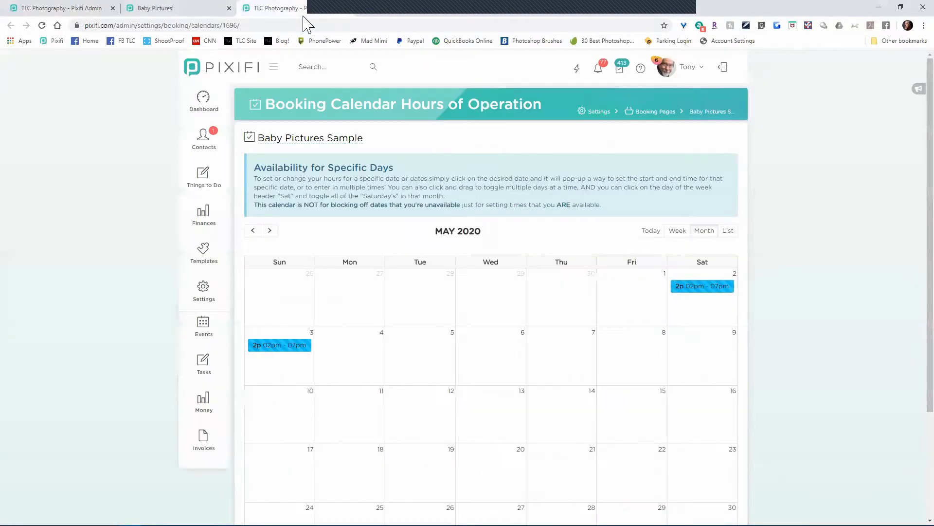
click(252, 230)
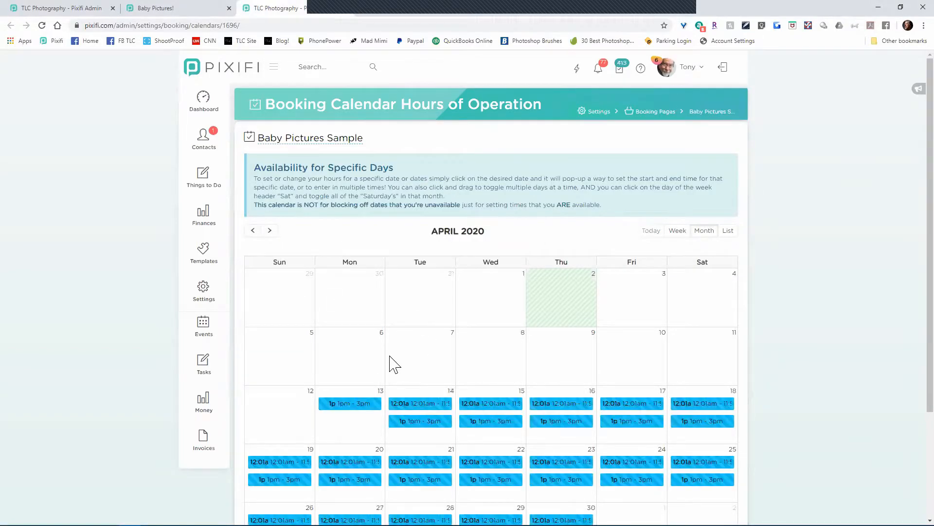
scroll(384, 355, down, 2)
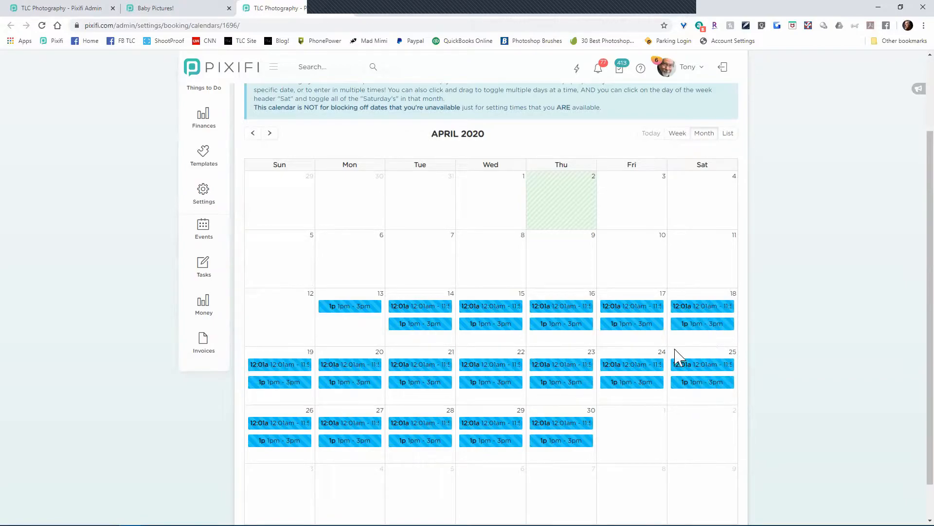
click(86, 8)
click(142, 8)
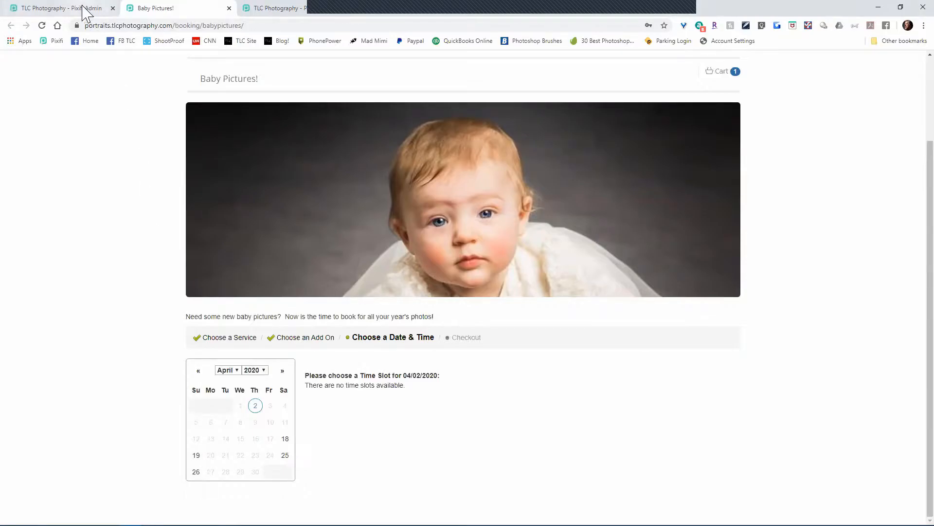
click(275, 8)
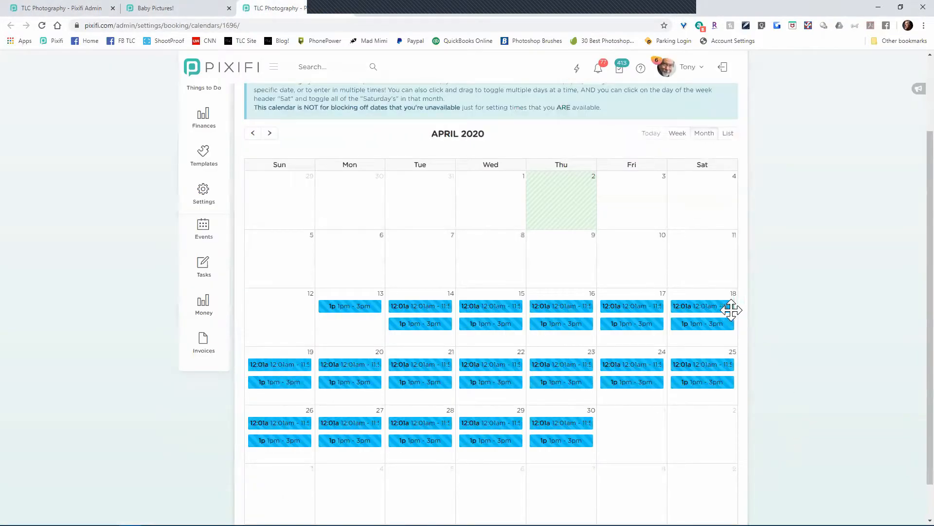
Delete both availability entries on Saturday, April 18, from the Baby Pictures Sample booking calendar
click(447, 307)
click(416, 319)
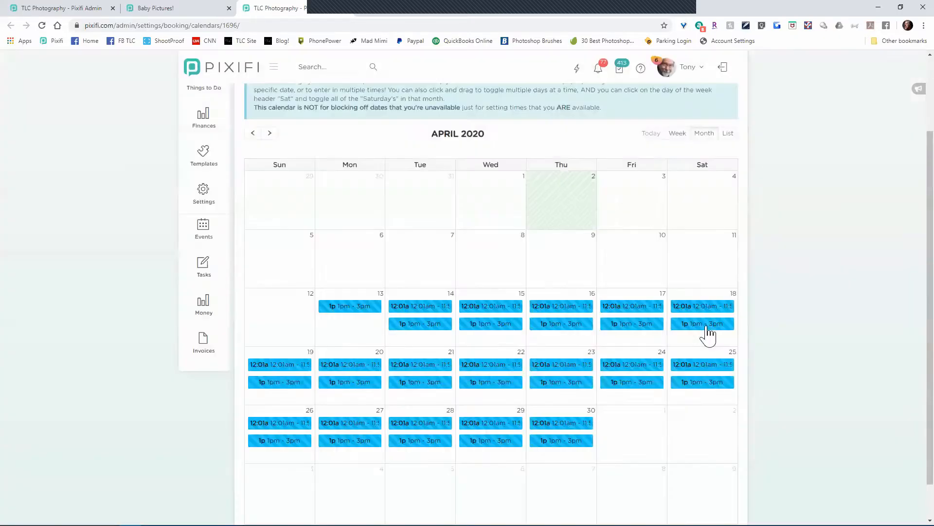
click(703, 323)
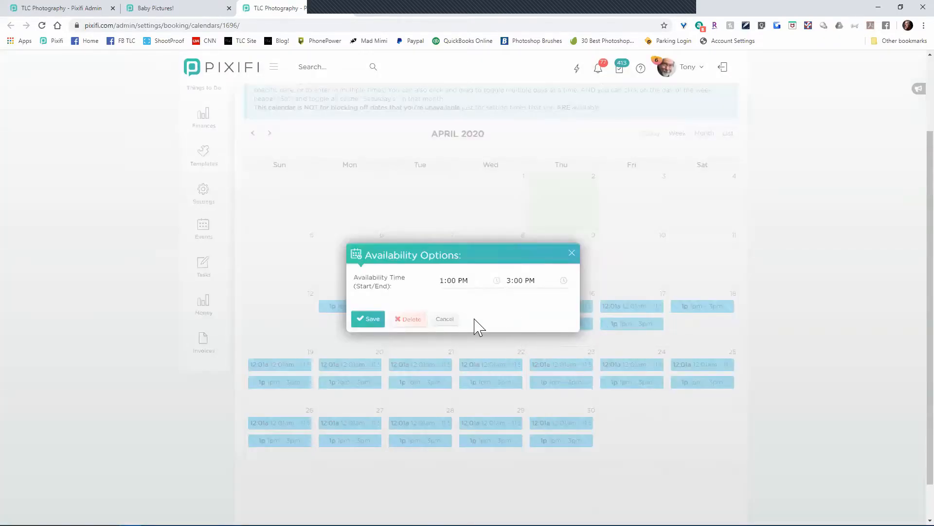
click(403, 322)
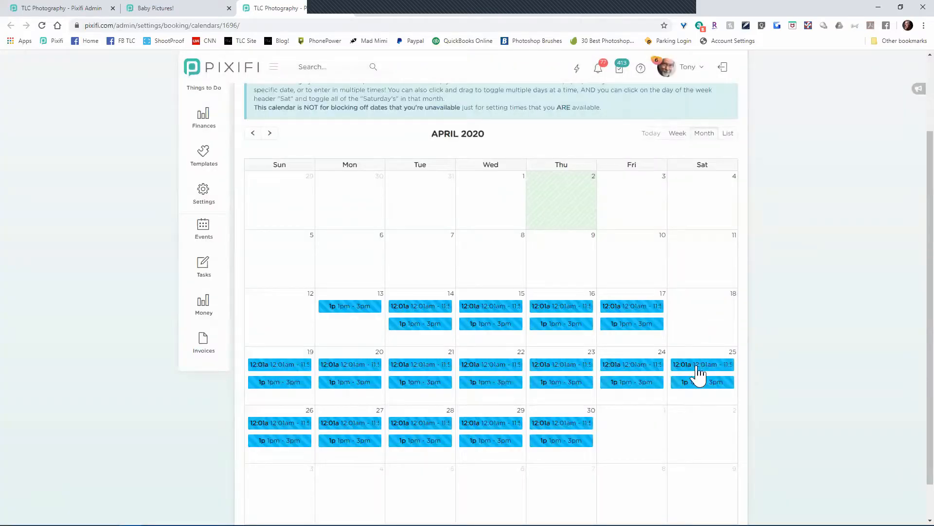
Delete both availability entries on Saturday, April 25, from the booking calendar
click(697, 368)
click(415, 320)
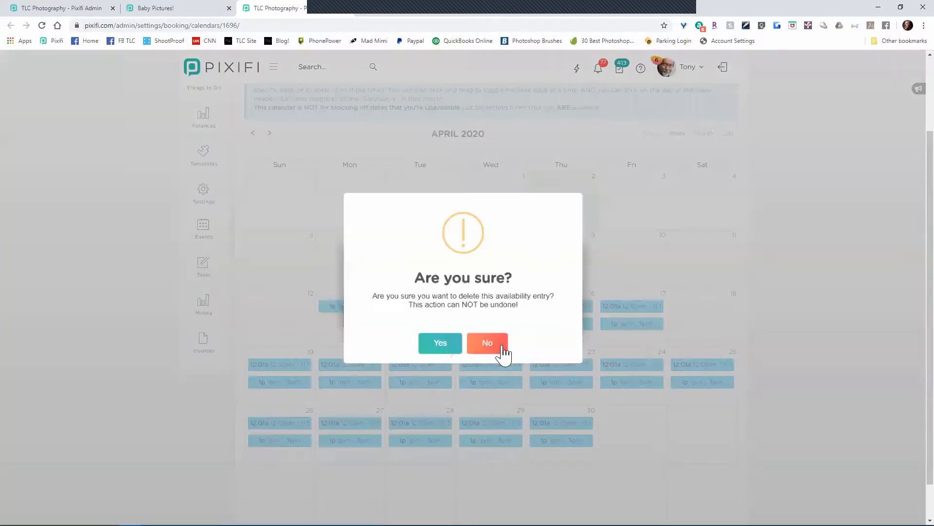
click(441, 344)
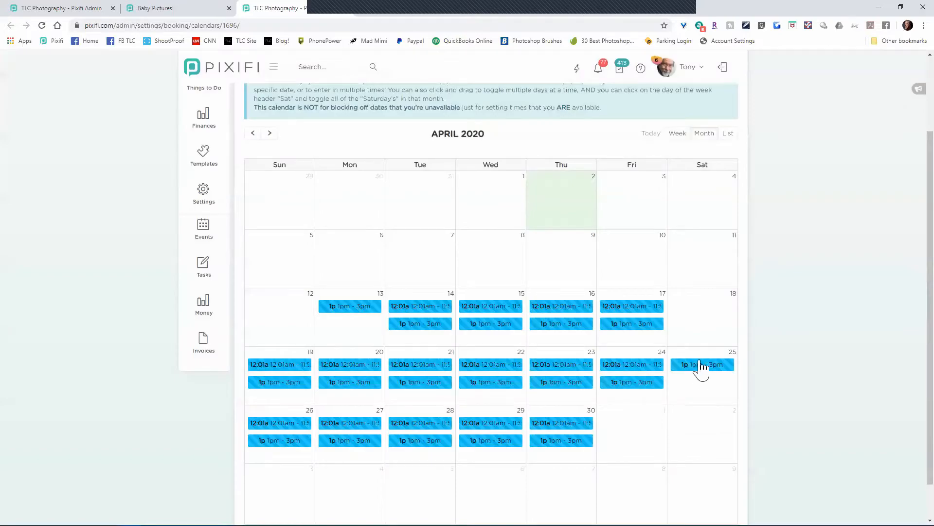
click(405, 353)
click(409, 322)
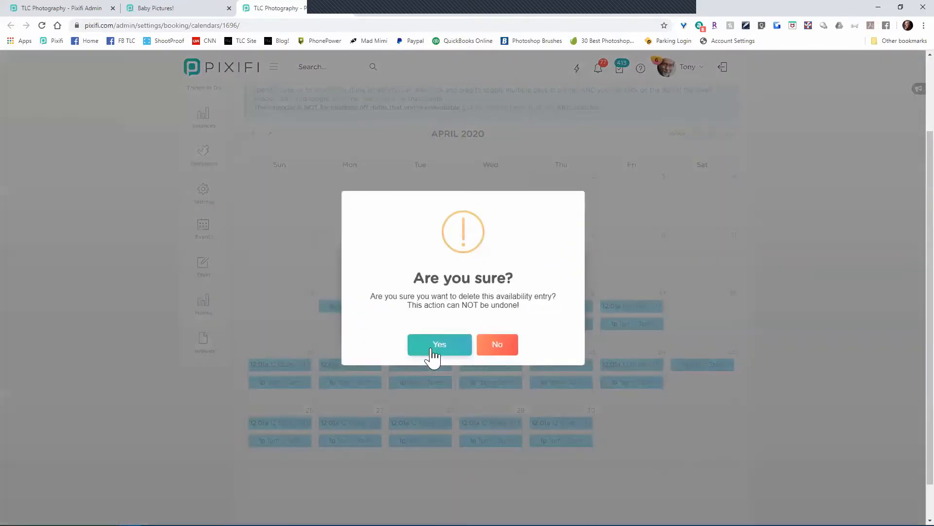
click(432, 349)
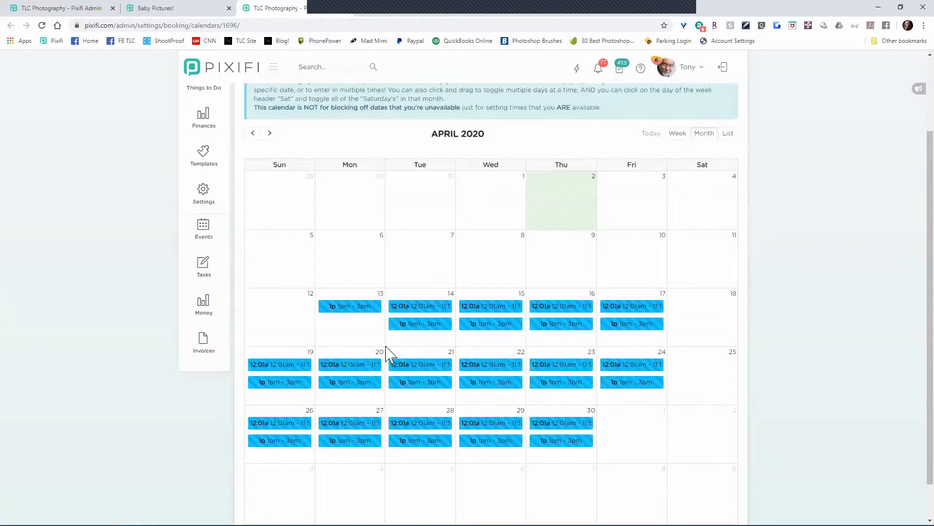
Delete both availability entries on Sunday, April 19, from the booking calendar
click(391, 363)
click(402, 323)
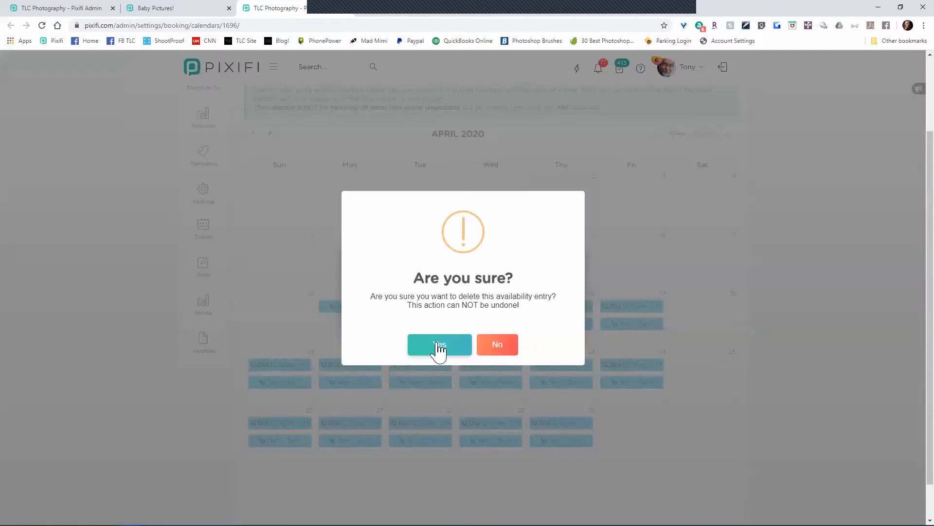
click(439, 348)
click(273, 369)
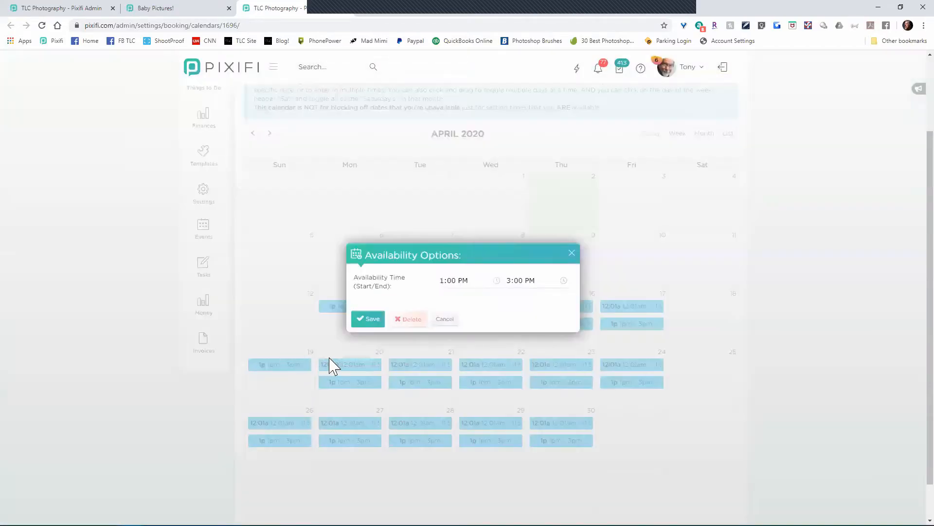
click(414, 321)
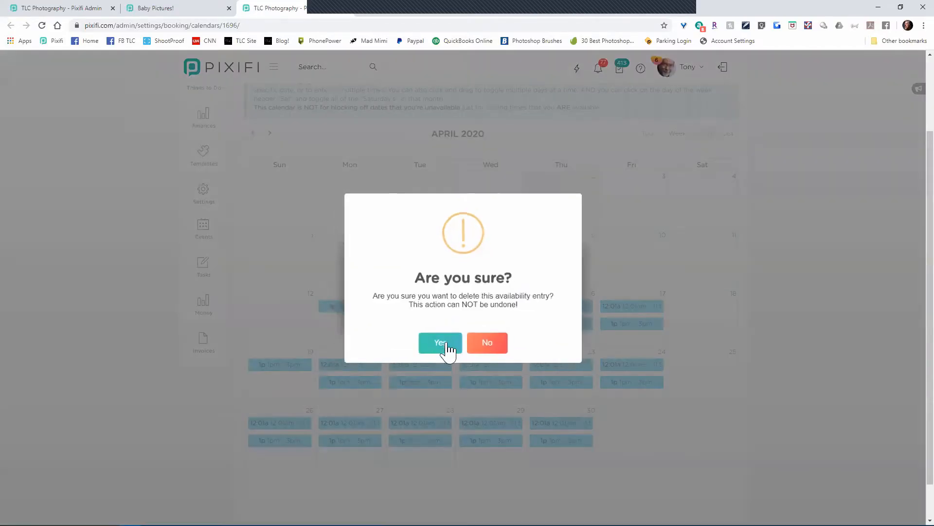
click(443, 351)
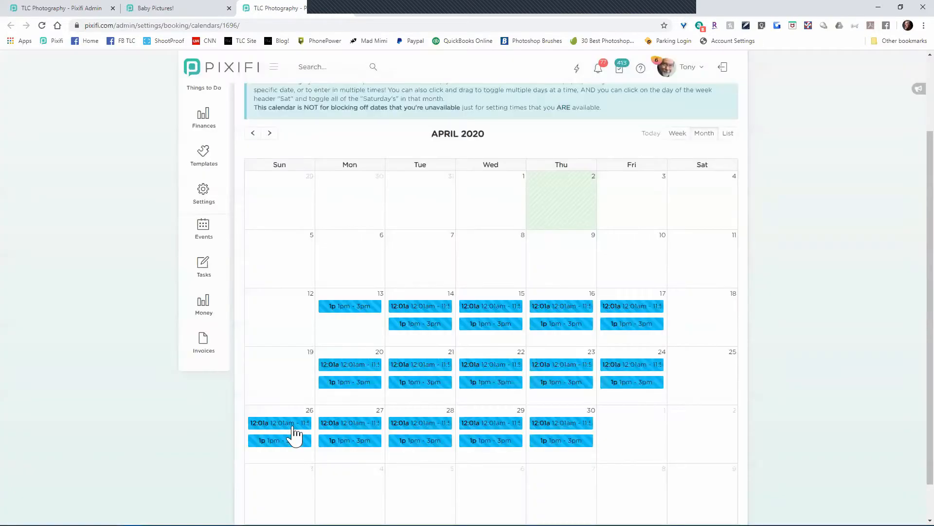
Delete both availability entries on Sunday, April 26, from the Baby Pictures Sample booking calendar
click(294, 426)
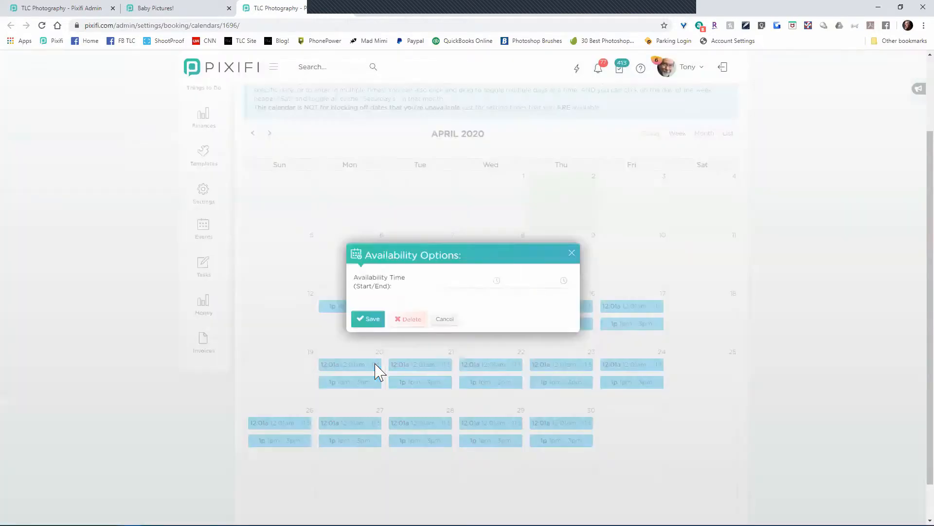
click(409, 319)
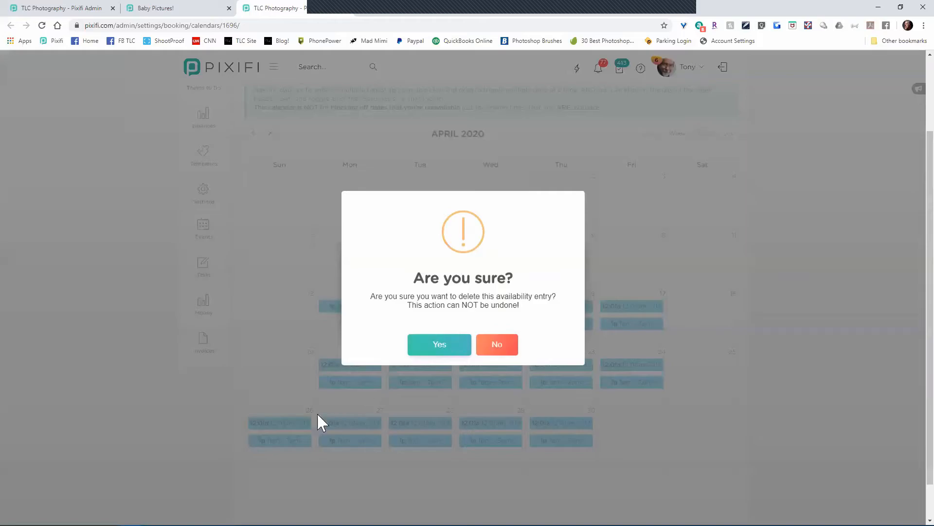
click(291, 433)
click(417, 325)
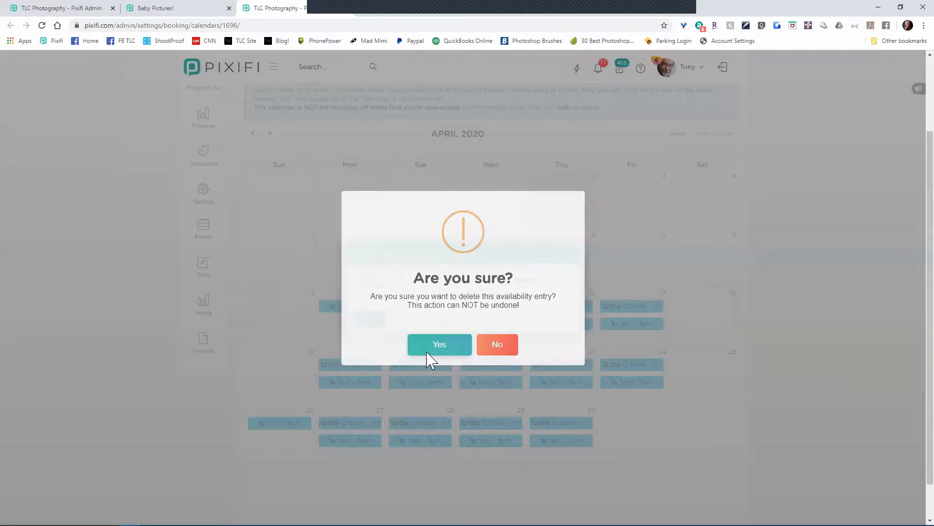
click(429, 352)
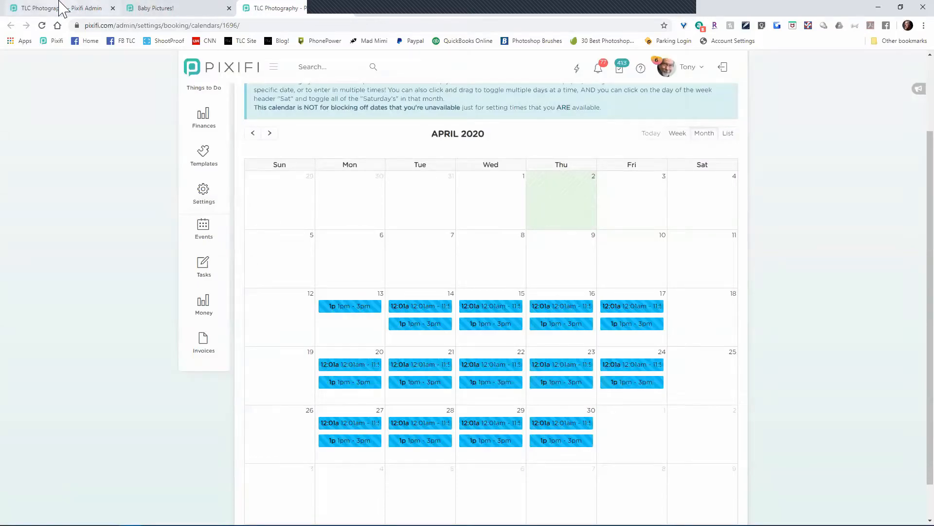
Reload the public Baby Pictures! booking page and proceed through the service and add-on choices to the date and time selection
click(66, 8)
click(146, 8)
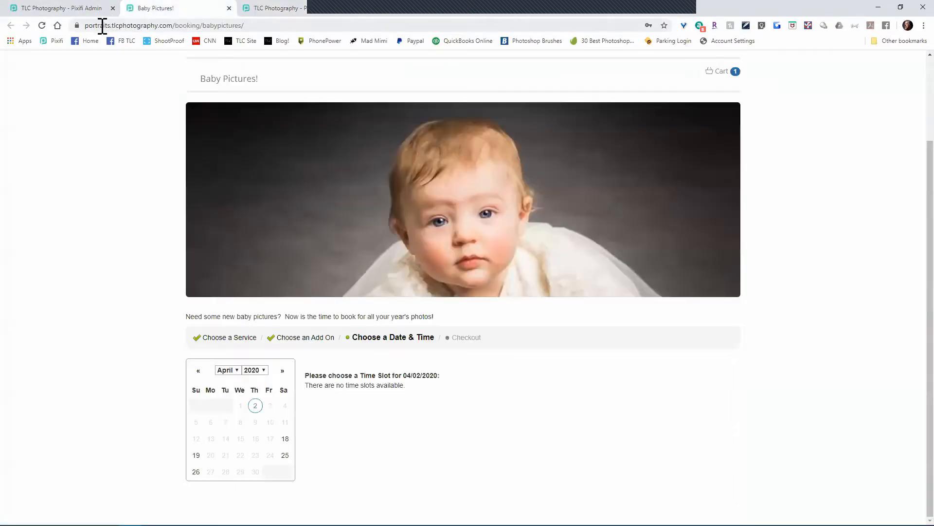
click(43, 26)
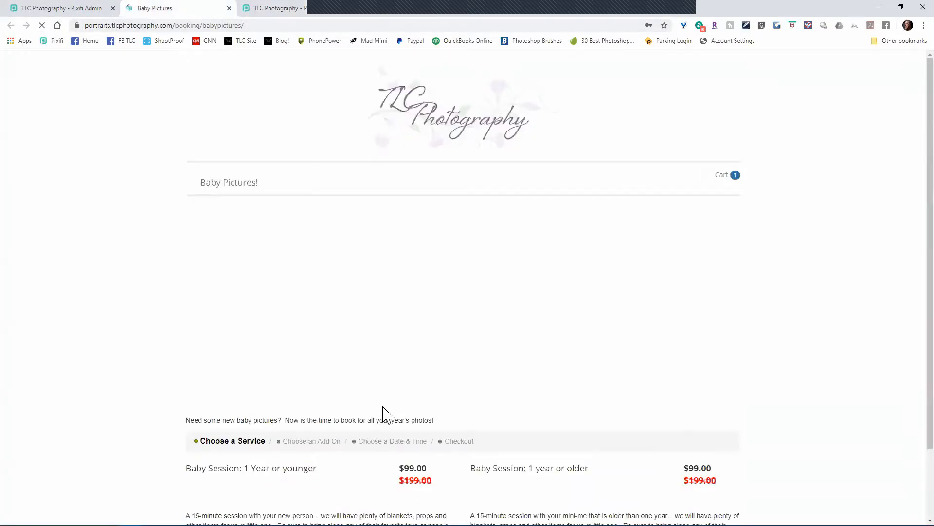
scroll(265, 445, down, 3)
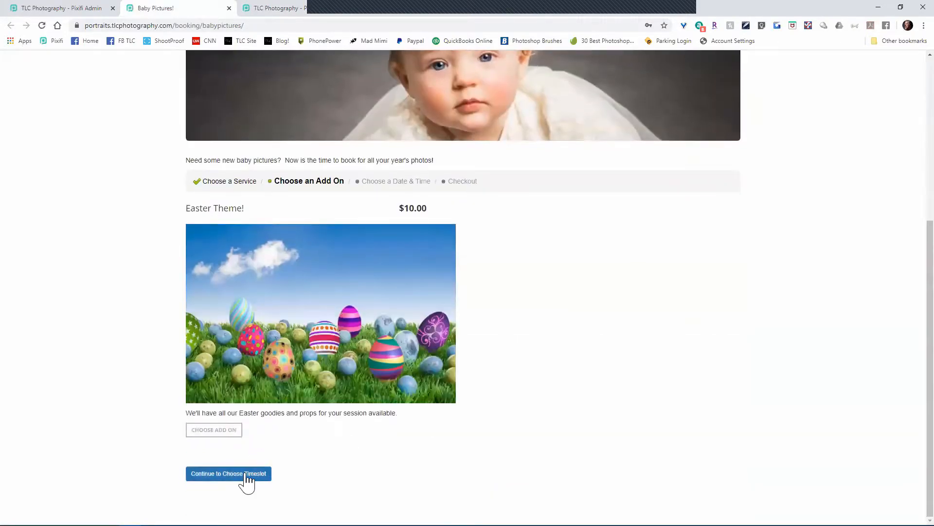
click(245, 473)
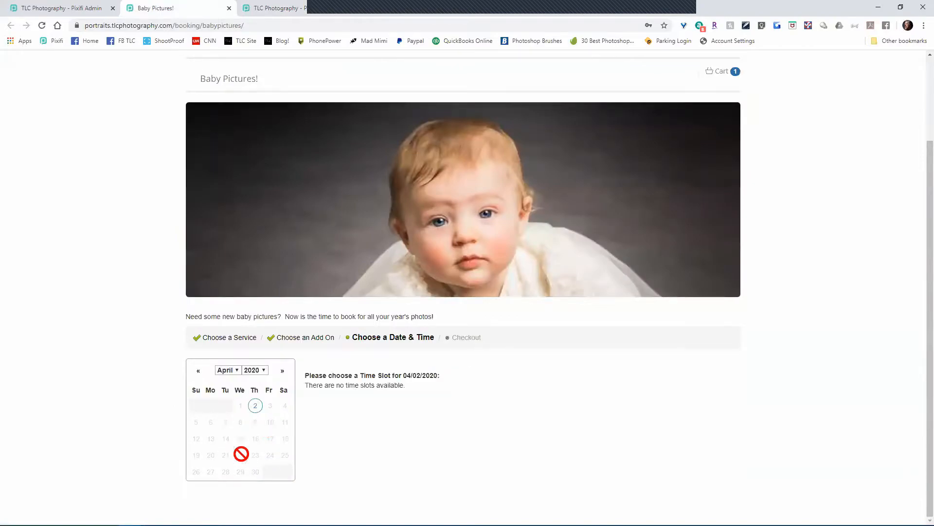
Examine the time slots offered for May 2 and May 3, 2020, on the public booking page
click(282, 371)
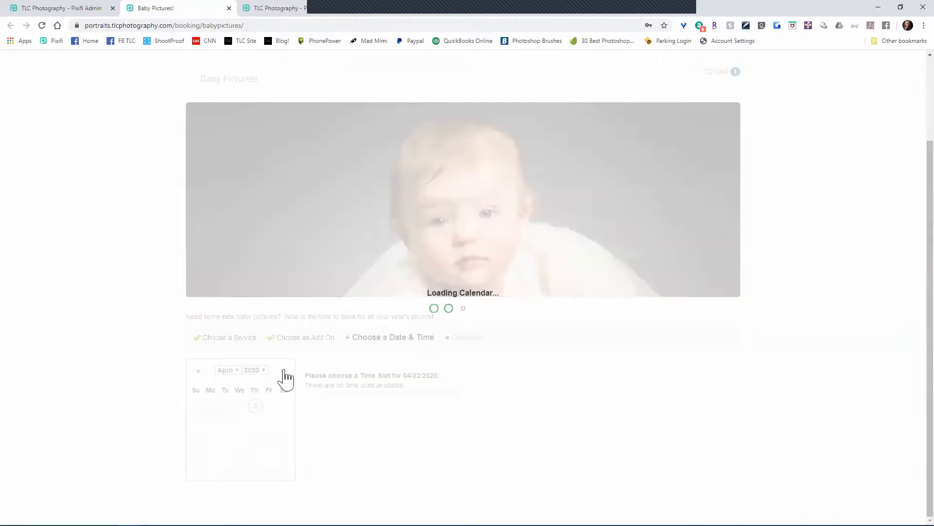
click(286, 400)
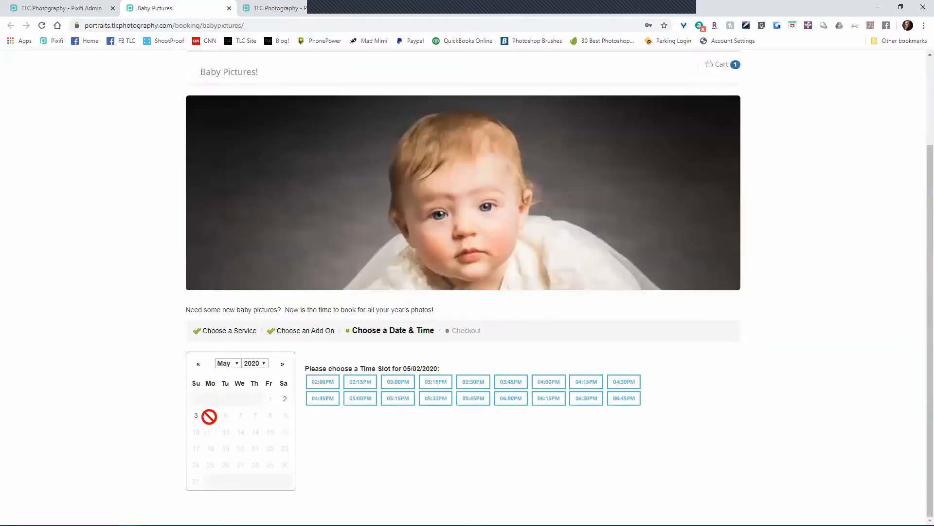
click(195, 417)
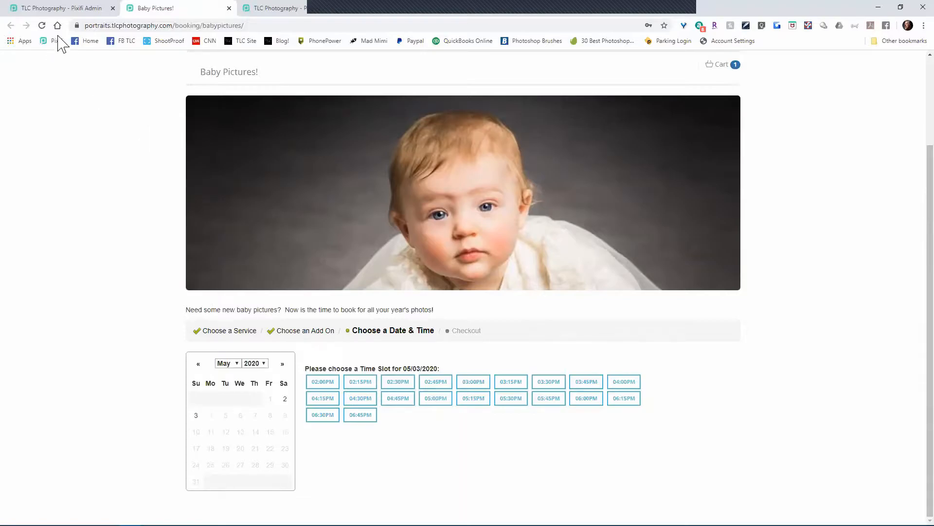
click(47, 7)
scroll(156, 376, down, 3)
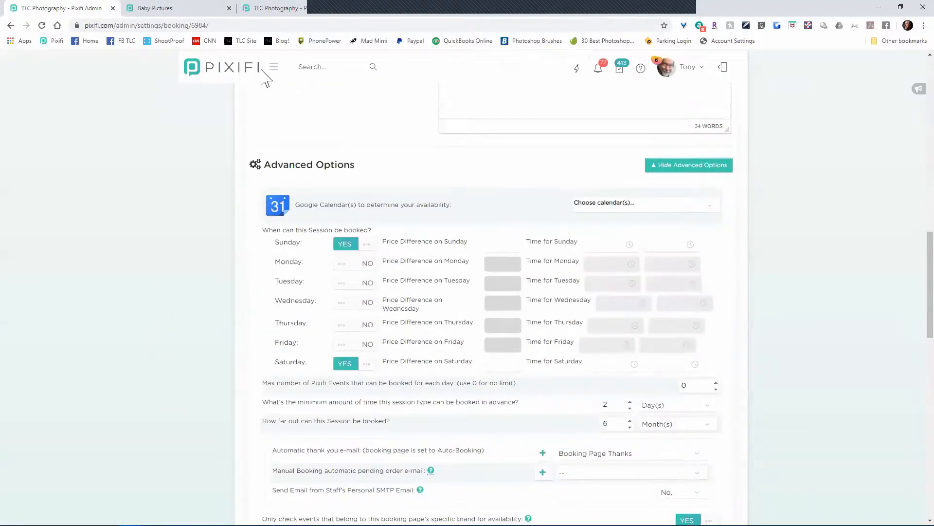
scroll(262, 73, up, 3)
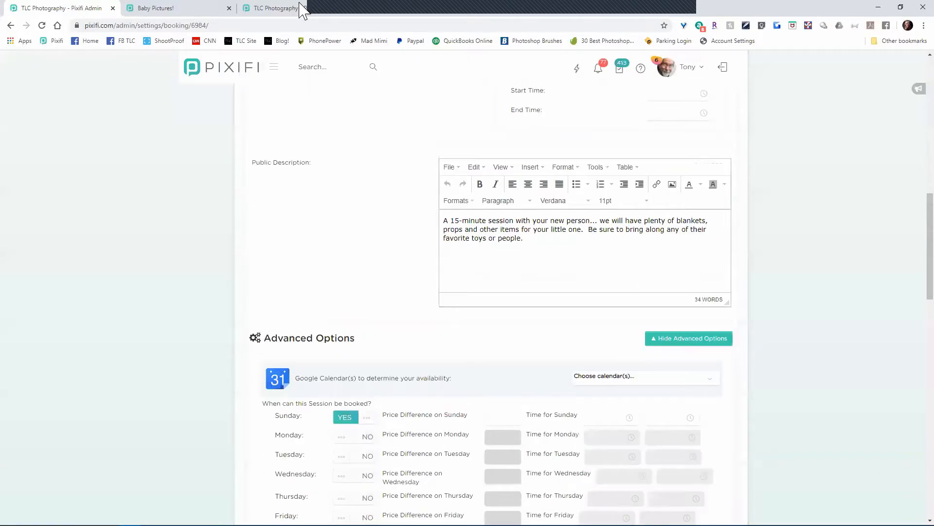
click(192, 10)
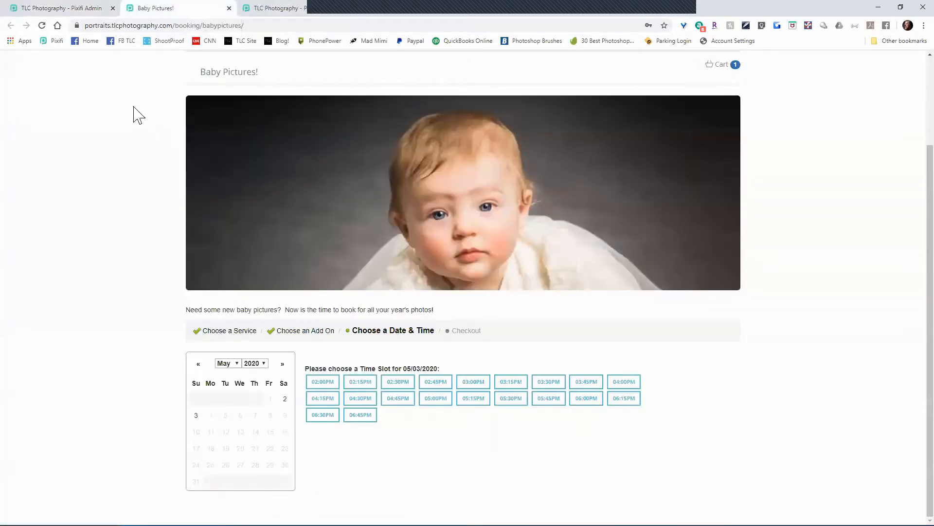
Create a new booking hours calendar named "Just Thursdays" and open it for editing
click(284, 10)
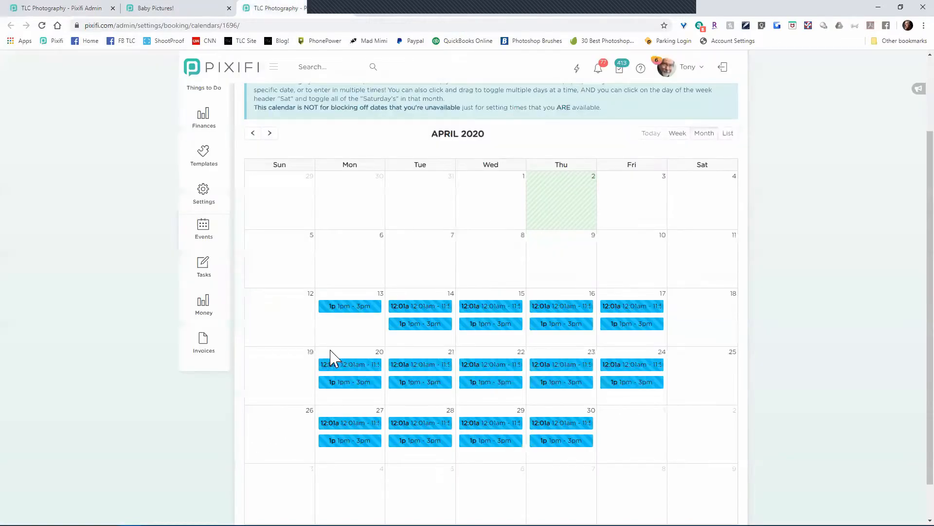
scroll(590, 167, up, 1)
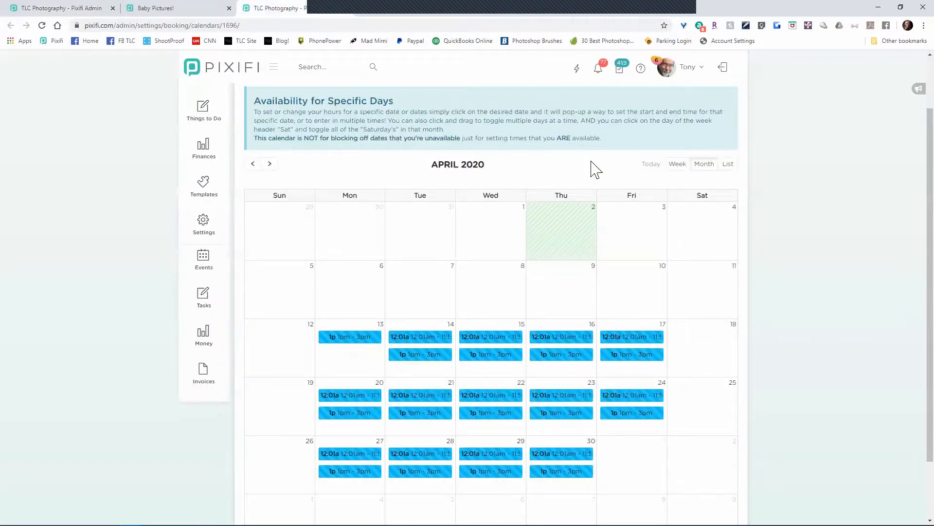
scroll(511, 152, up, 3)
key(alt+Left)
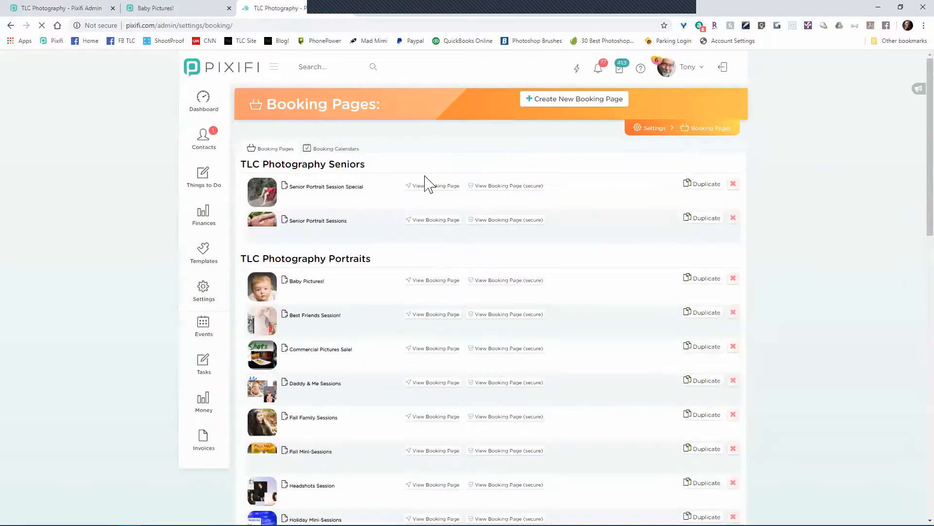
click(340, 150)
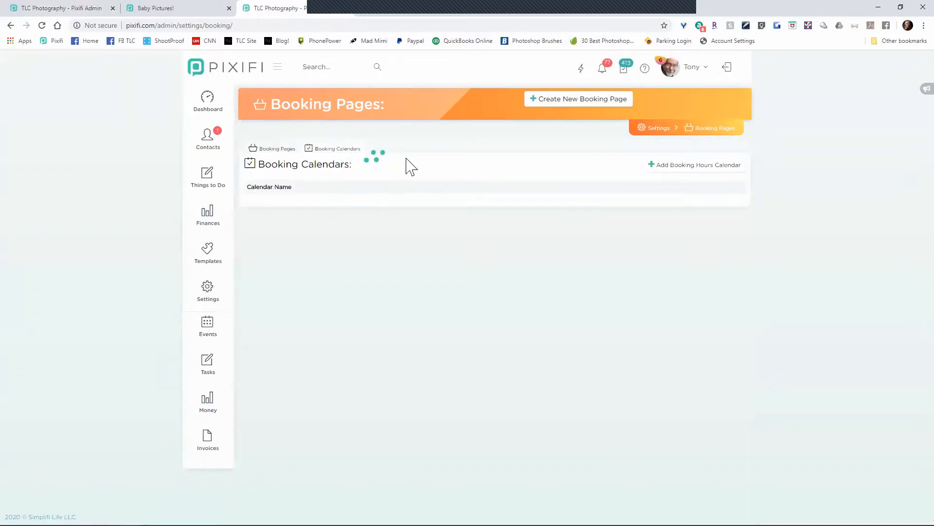
click(674, 167)
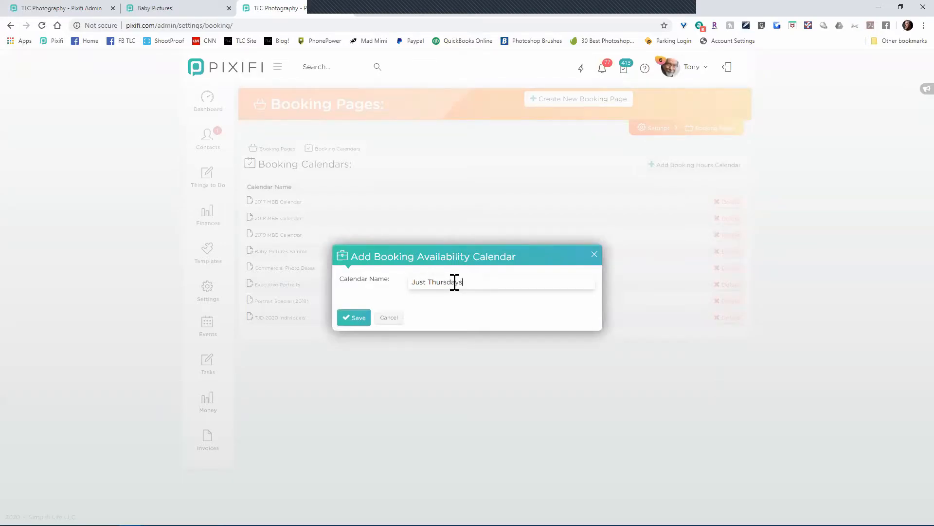
click(363, 320)
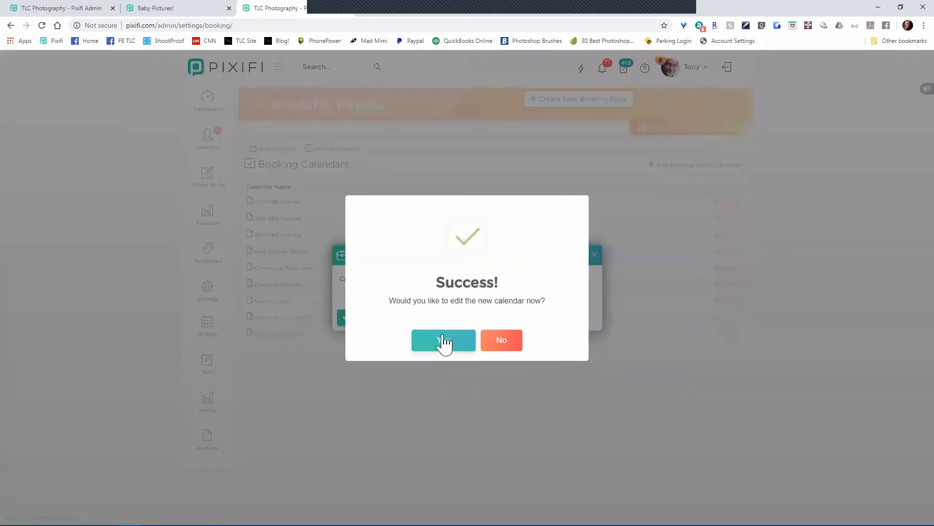
click(444, 339)
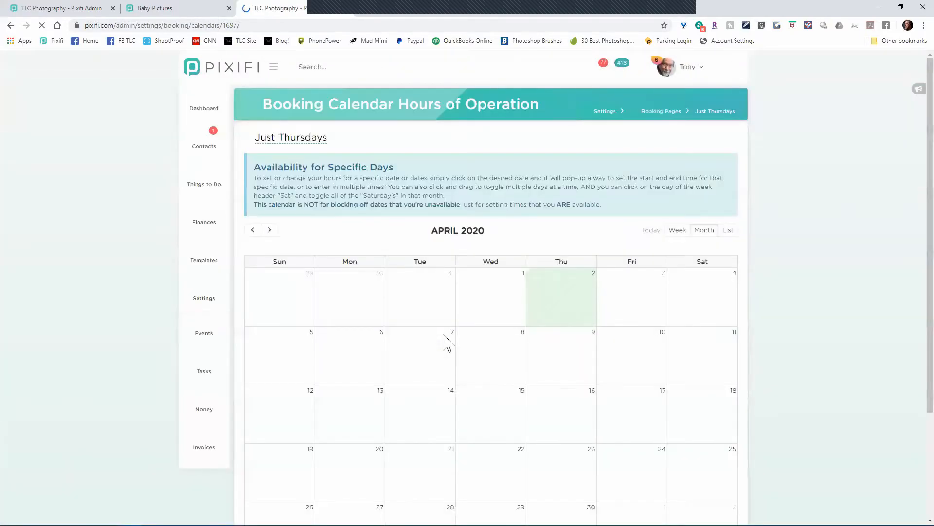
Add 1pm-7pm availability to all Thursdays of April 2020 in the Just Thursdays calendar
scroll(445, 340, down, 2)
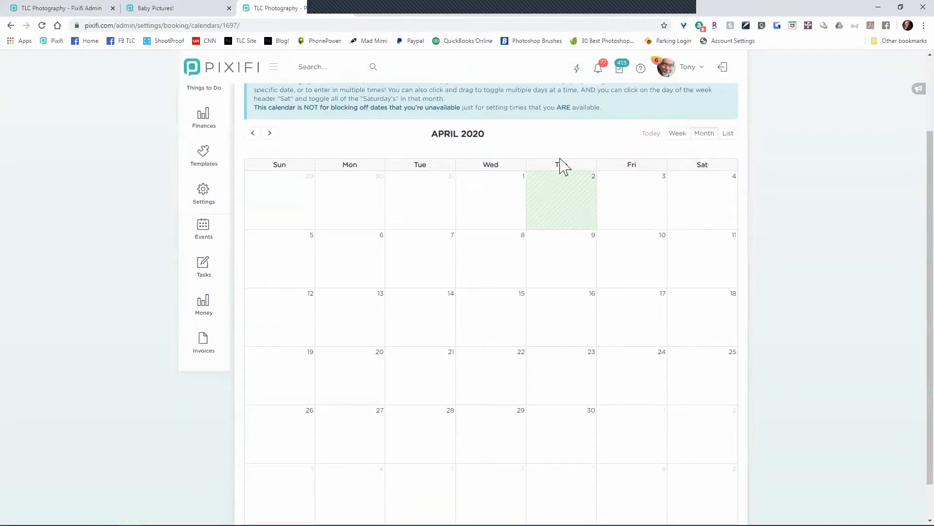
click(561, 166)
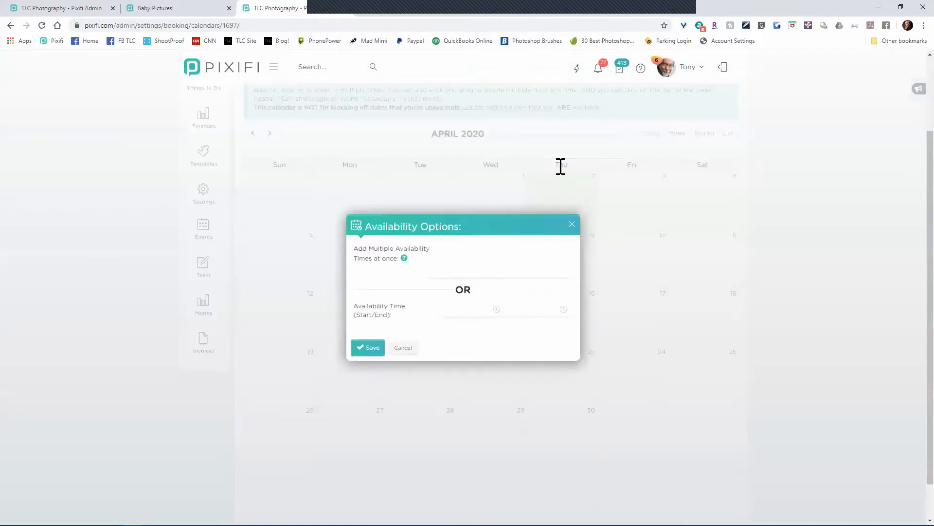
click(450, 269)
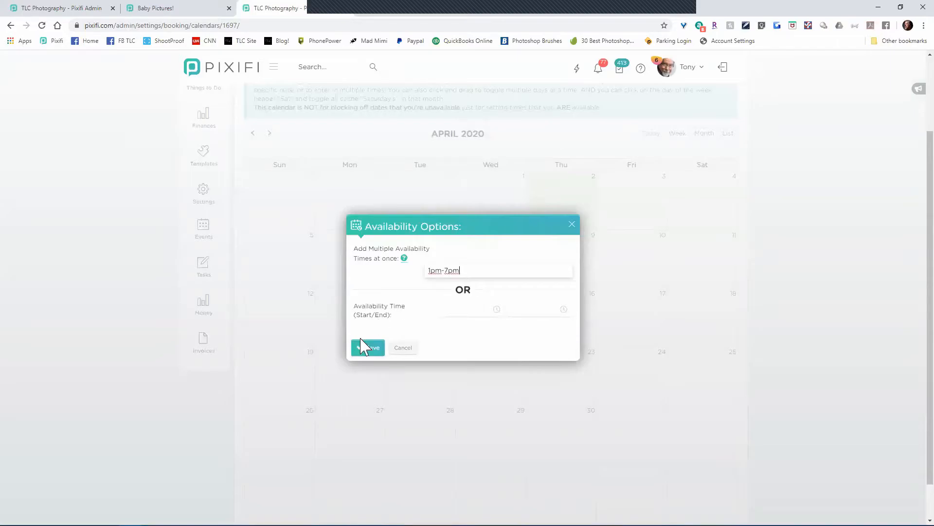
click(366, 347)
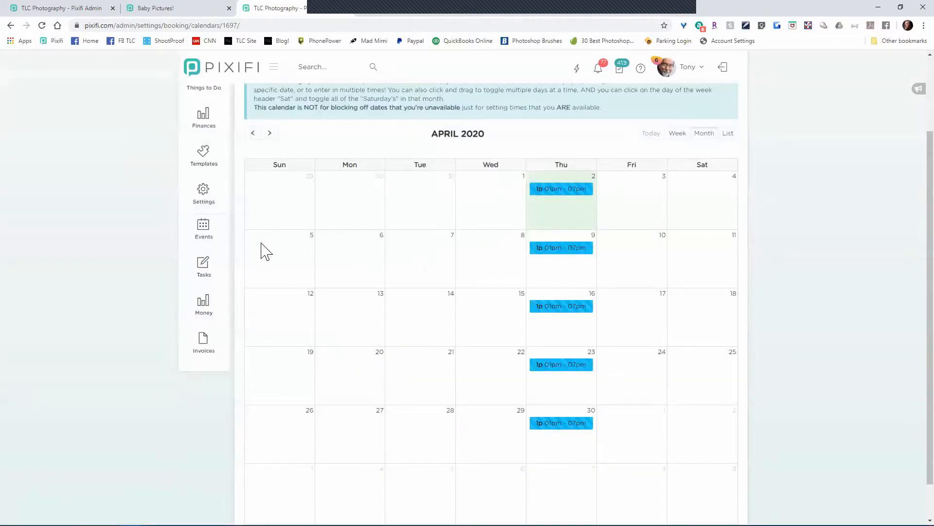
scroll(124, 204, up, 2)
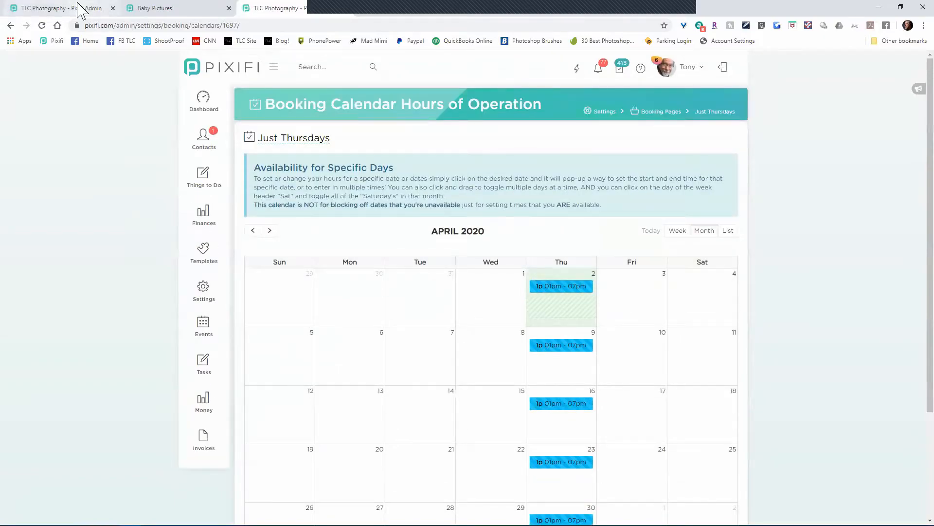
Check the custom booking calendar choices in the baby session's advanced options and reload the booking page editor
click(79, 9)
scroll(380, 262, down, 9)
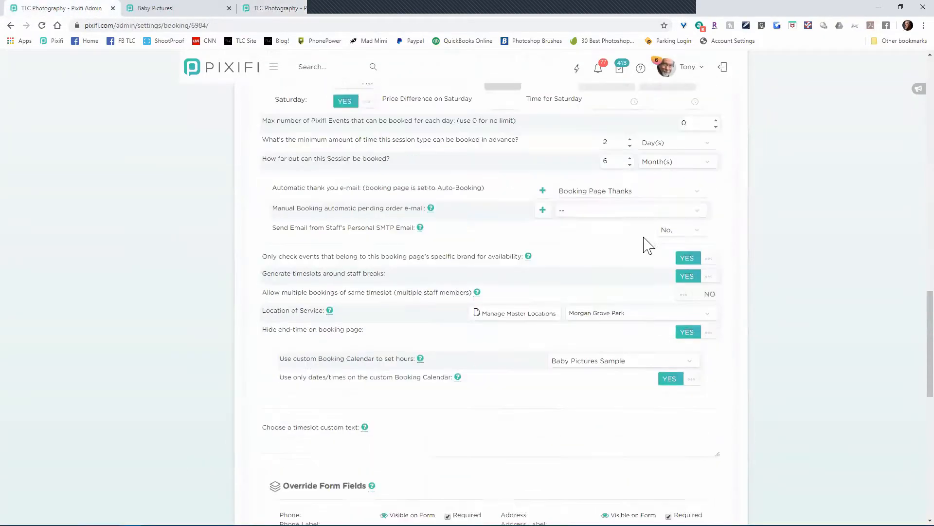
click(633, 364)
click(632, 364)
click(41, 24)
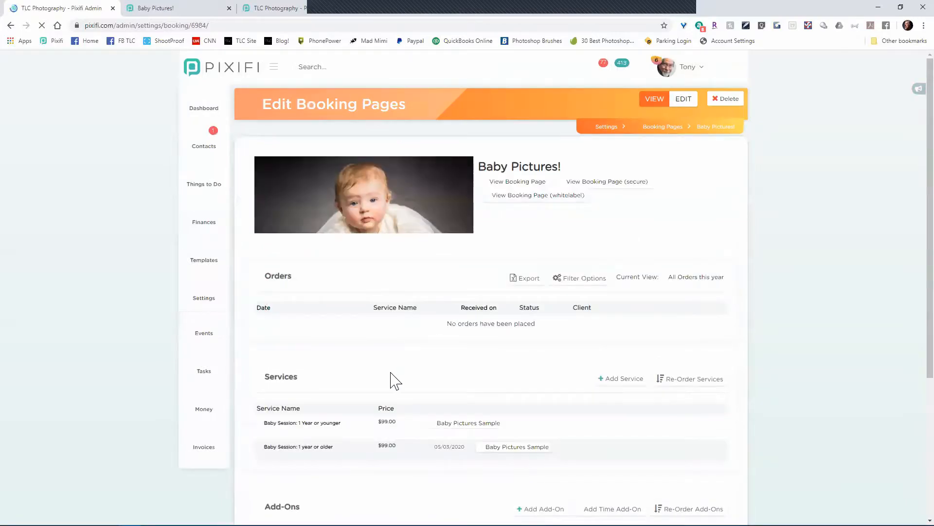
Open the "Baby Session: 1 Year or younger" service for editing and show its advanced options
scroll(308, 379, down, 1)
scroll(308, 378, down, 1)
click(295, 335)
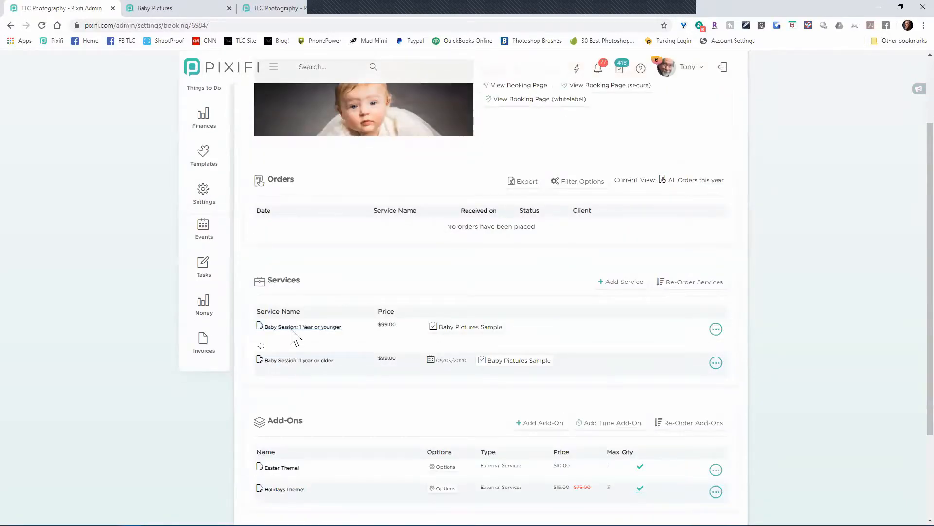
scroll(855, 410, down, 7)
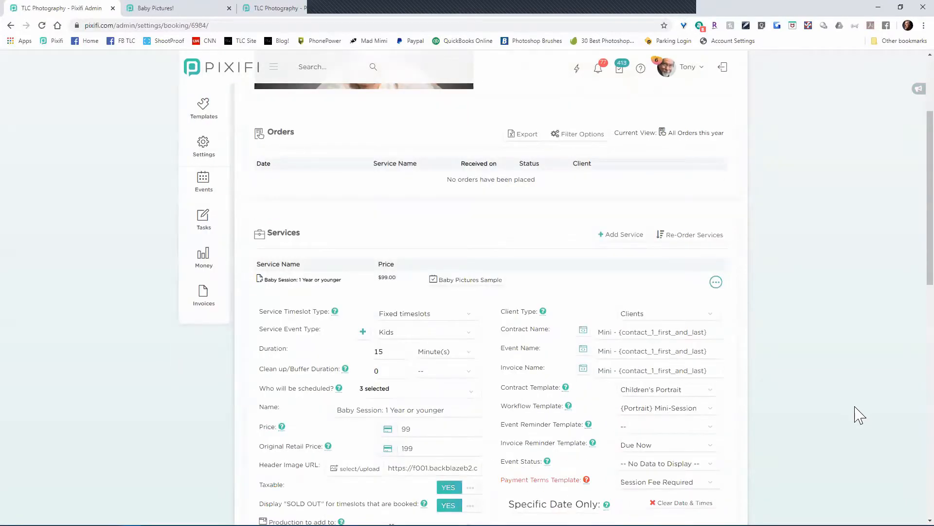
scroll(729, 363, down, 4)
click(719, 364)
scroll(817, 409, down, 3)
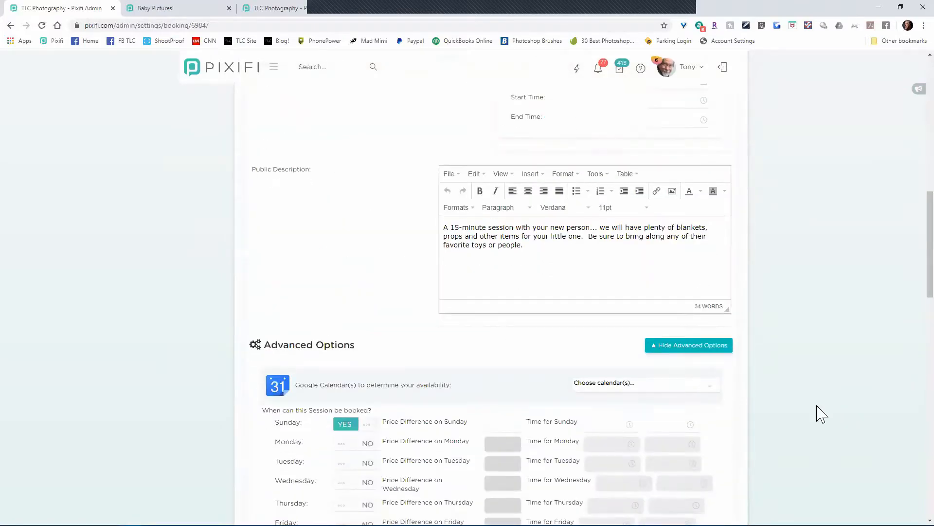
Set the younger baby session's custom booking calendar to Just Thursdays and turn off using only that calendar's dates and times
scroll(808, 408, down, 6)
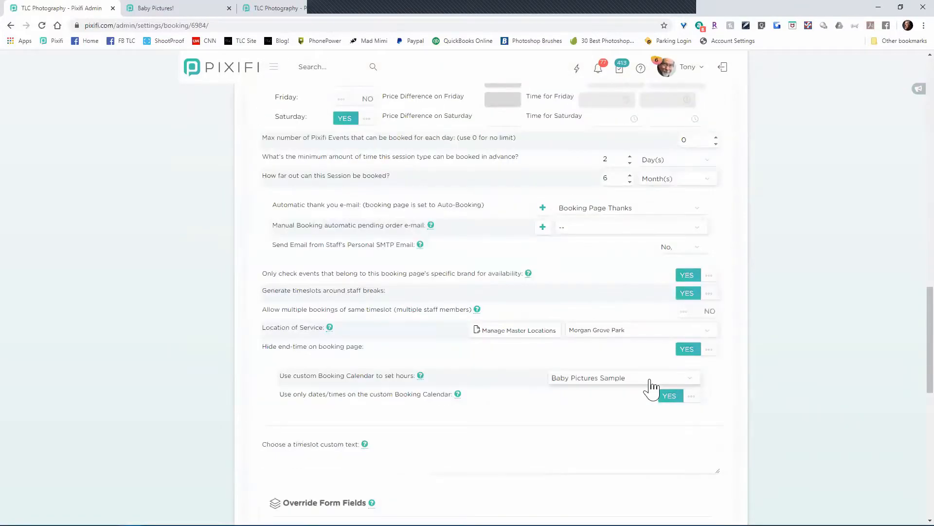
click(638, 378)
click(614, 334)
click(691, 397)
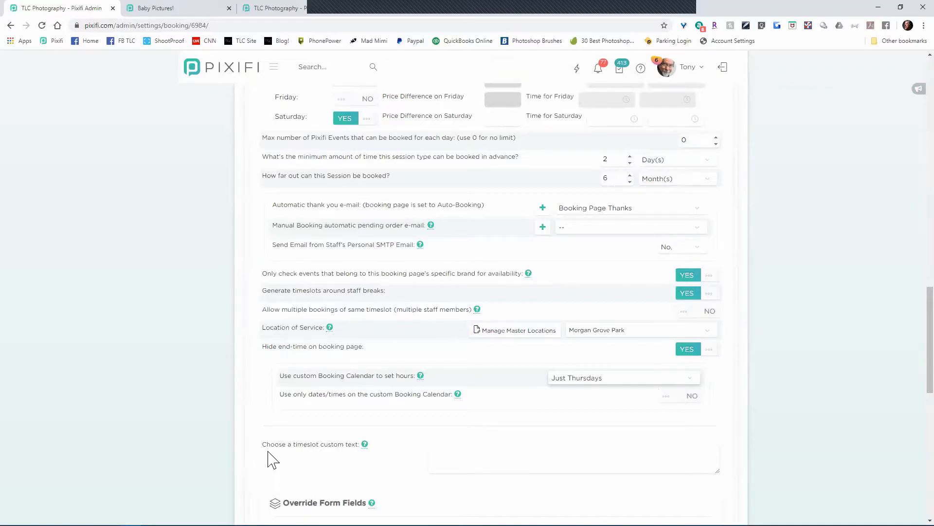
In the older baby session's advanced options, select the Just Thursdays booking calendar and turn off using only its dates and times
scroll(292, 491, down, 7)
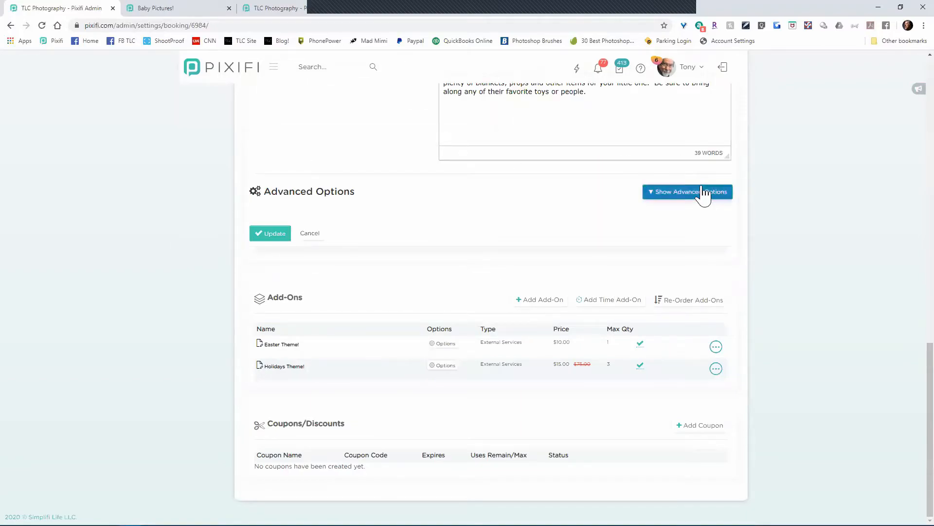
click(703, 193)
scroll(270, 458, down, 1)
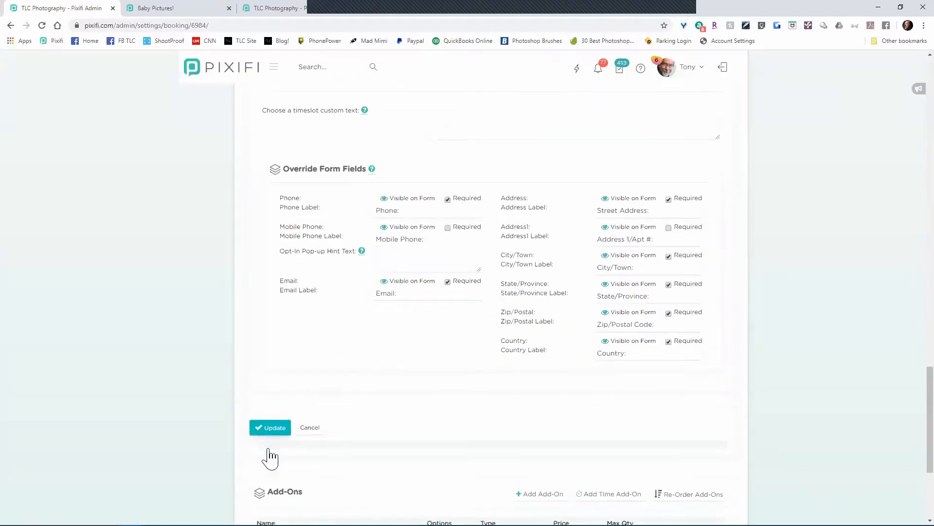
scroll(270, 457, down, 2)
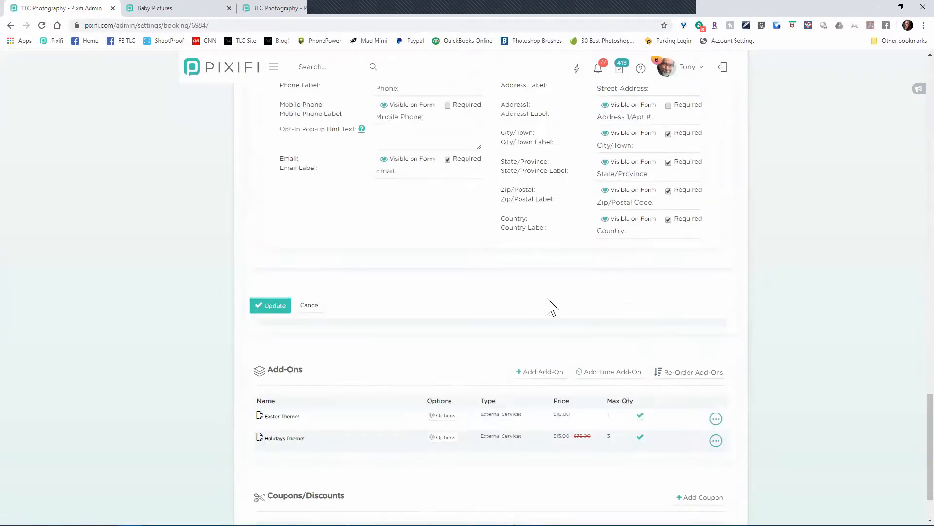
scroll(552, 306, up, 5)
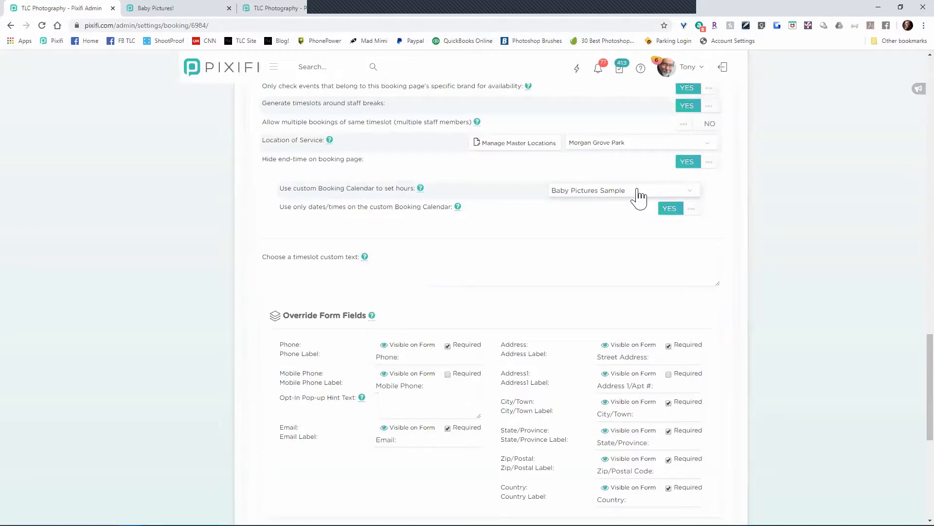
click(641, 195)
click(607, 311)
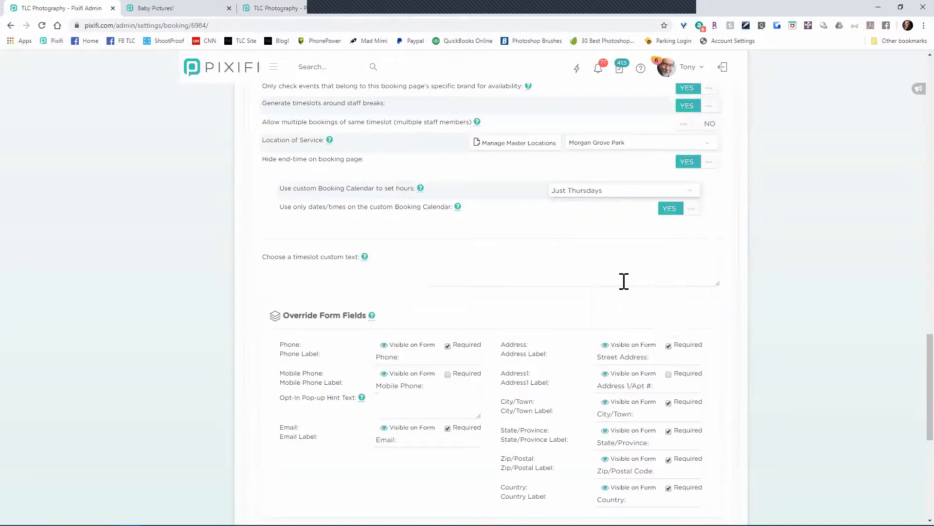
click(669, 209)
scroll(284, 354, down, 3)
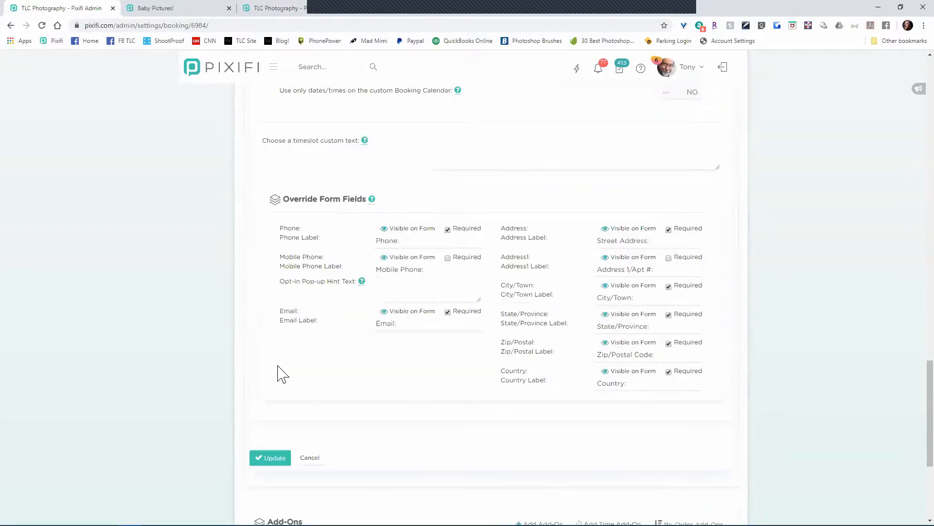
Reload the public Baby Pictures! booking page and take the 1 Year or younger session through to choosing a timeslot without an add-on
scroll(280, 373, down, 4)
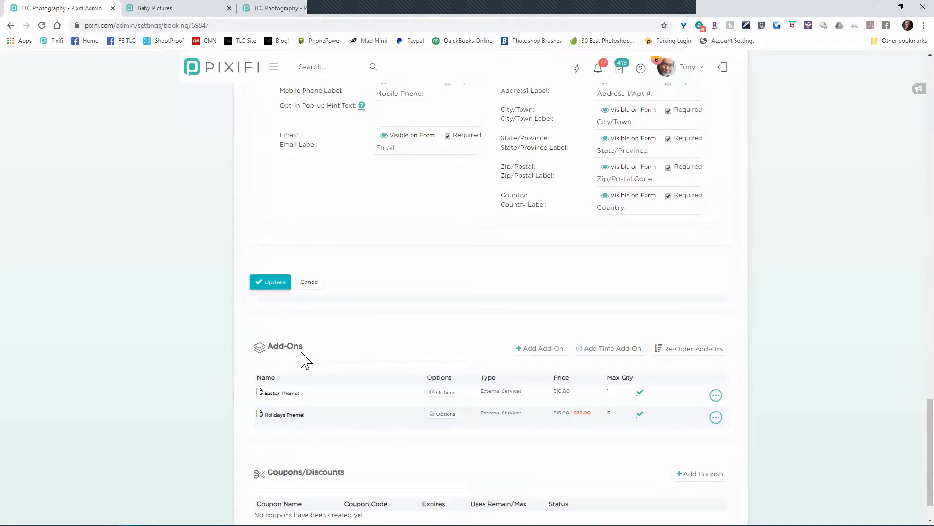
scroll(266, 345, up, 5)
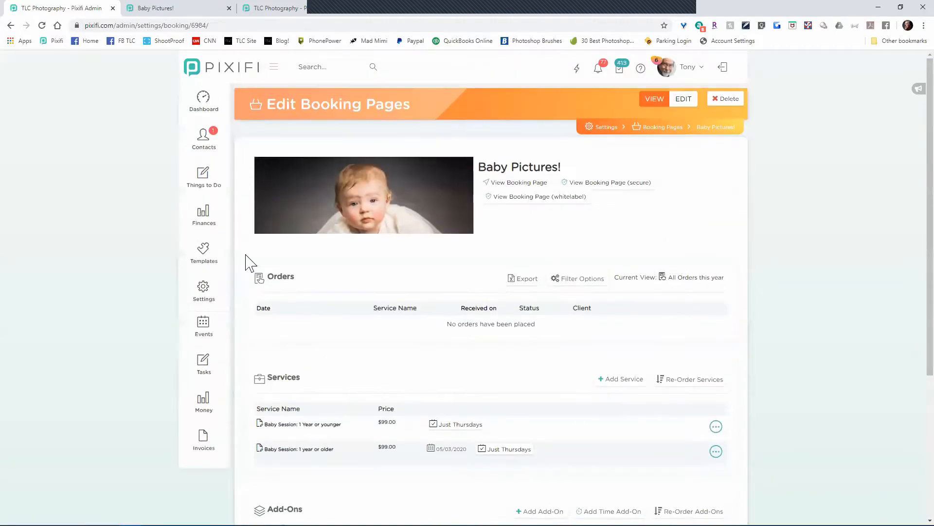
click(158, 8)
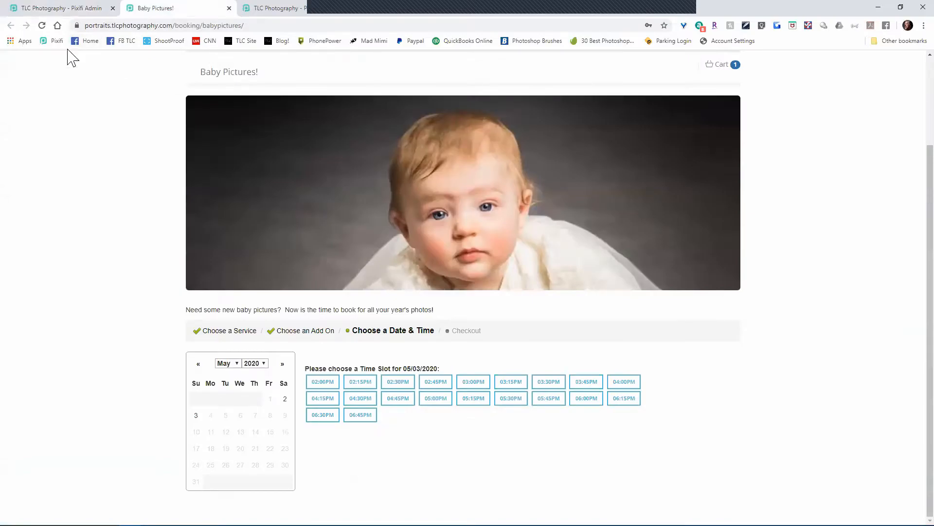
click(42, 26)
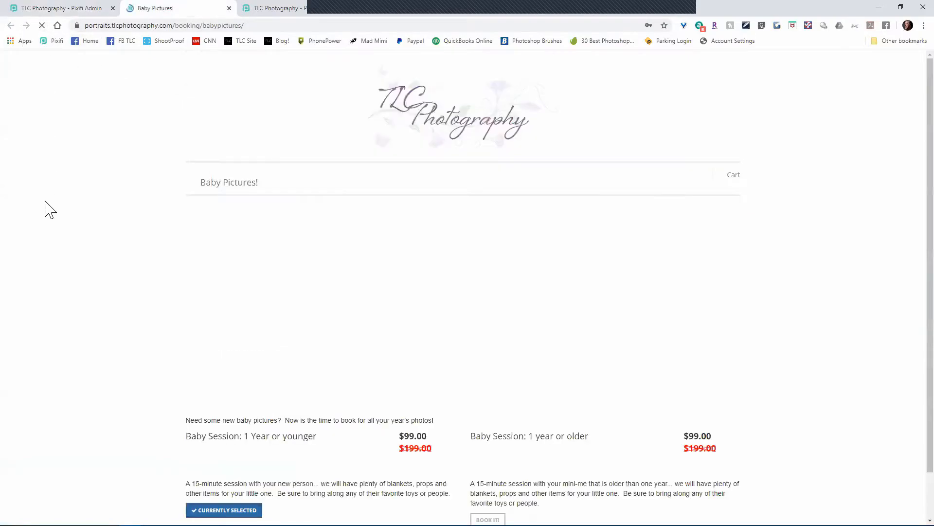
scroll(83, 270, down, 1)
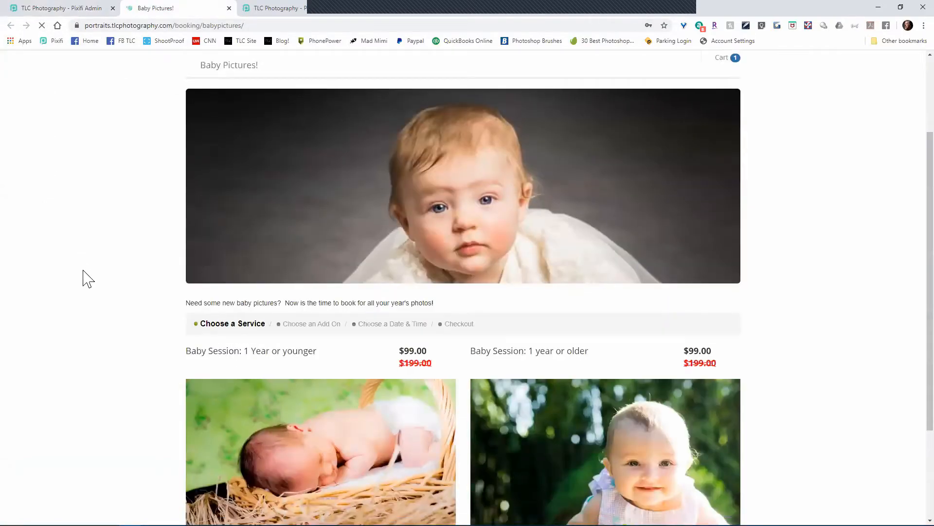
scroll(83, 278, down, 3)
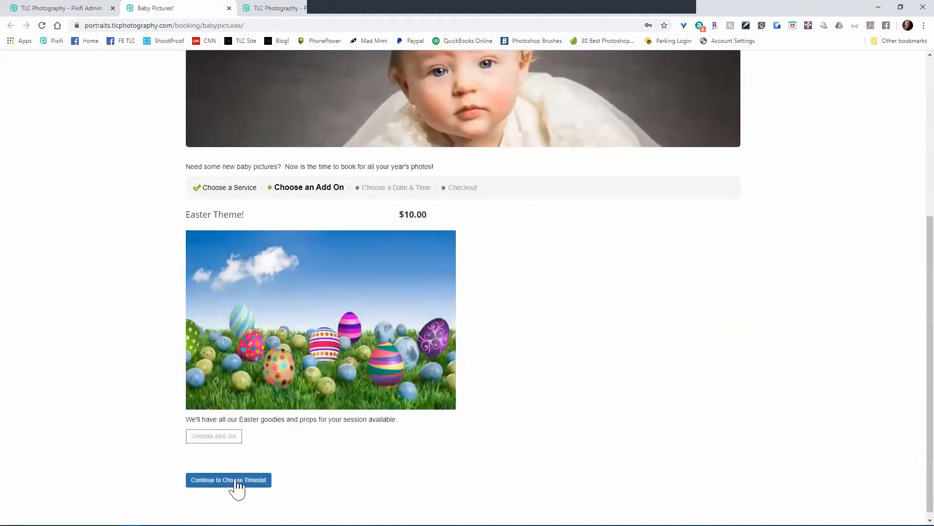
click(236, 482)
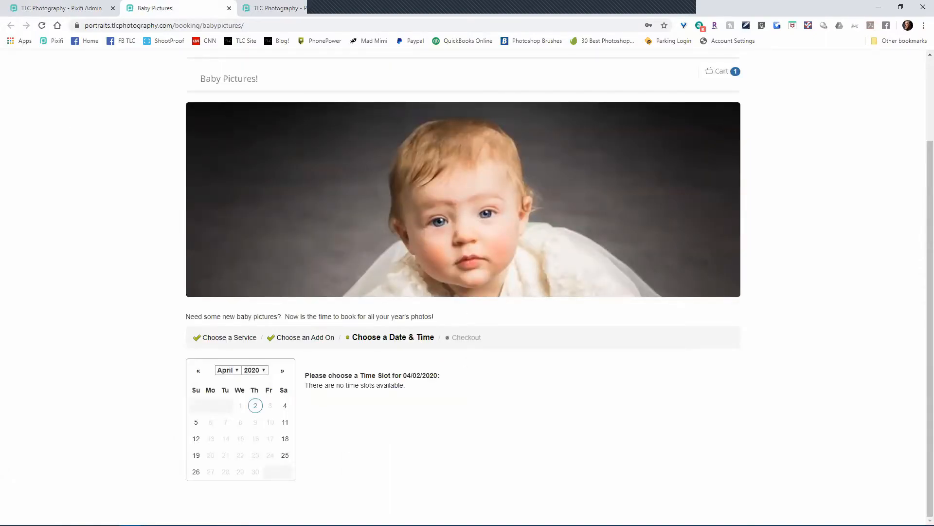
In the Pixifi admin, open the Baby Session: 1 Year or younger service for editing and show its advanced options
click(57, 9)
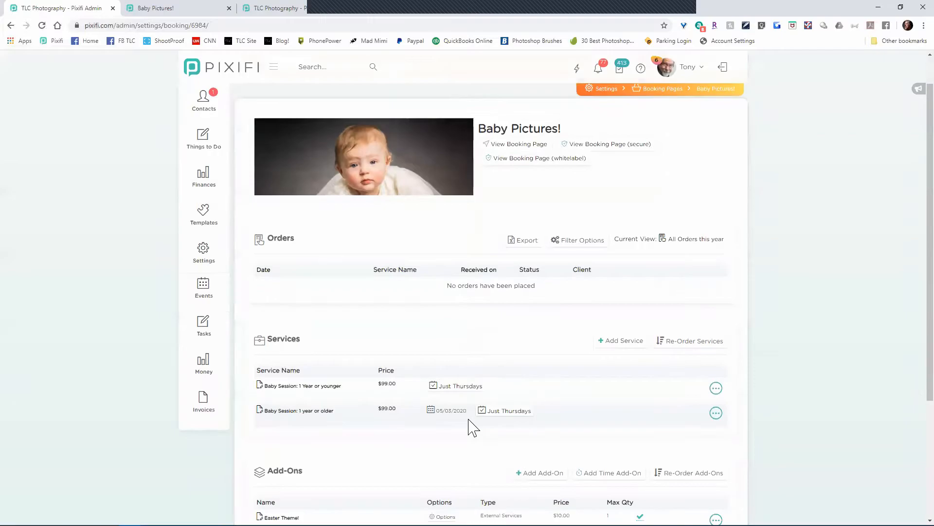
scroll(487, 426, down, 4)
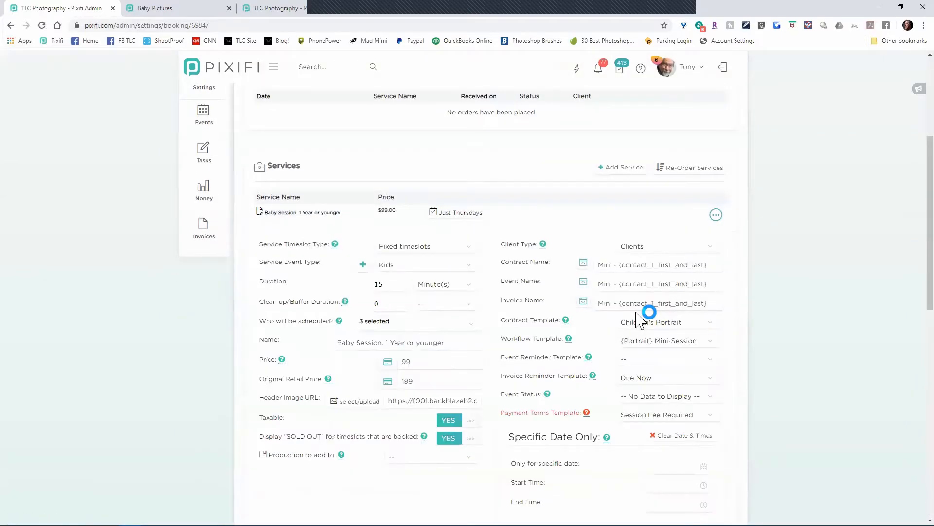
scroll(683, 298, down, 4)
scroll(696, 389, down, 3)
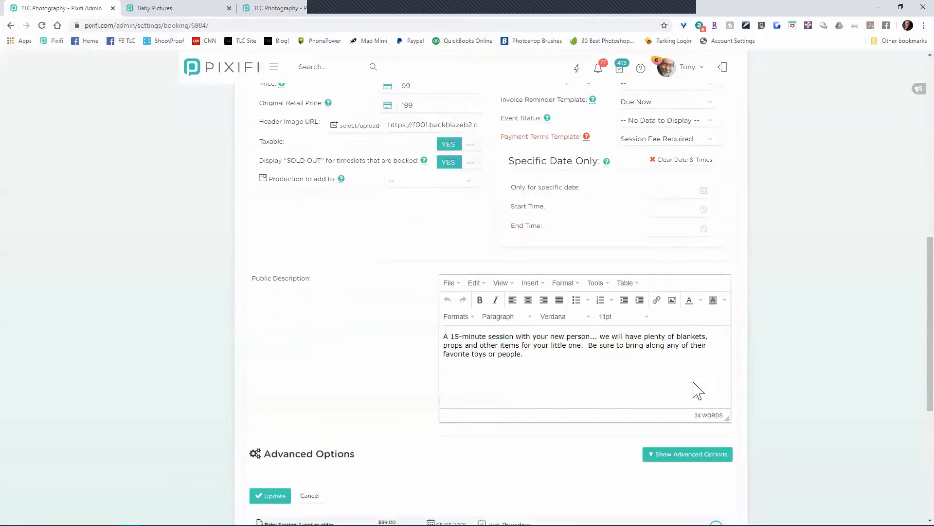
click(693, 392)
scroll(366, 388, down, 5)
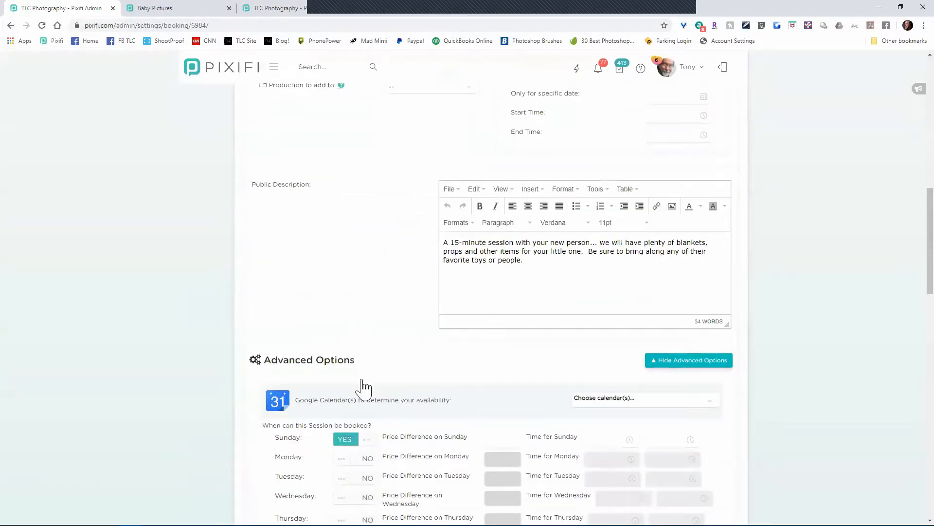
scroll(324, 258, down, 1)
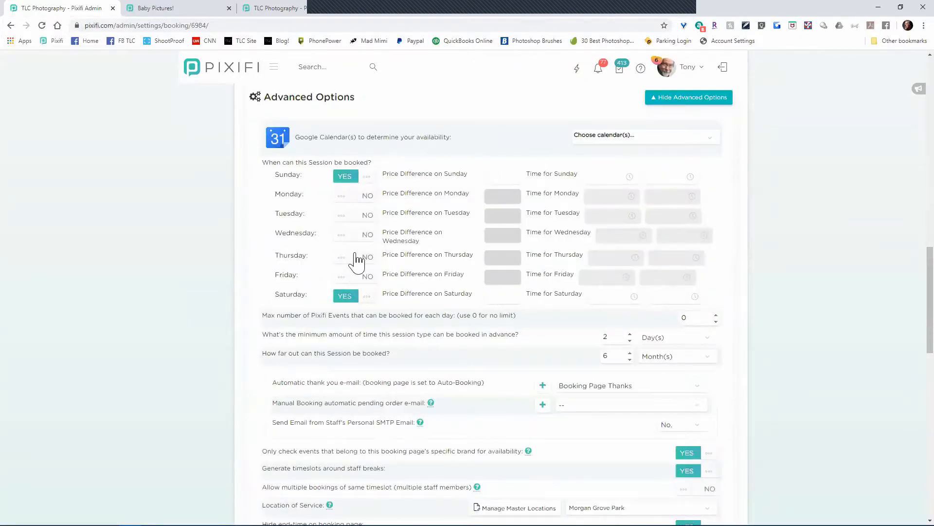
Check the time slots offered for Saturdays April 11 and April 25, 2020 on the public booking page
click(197, 8)
click(286, 422)
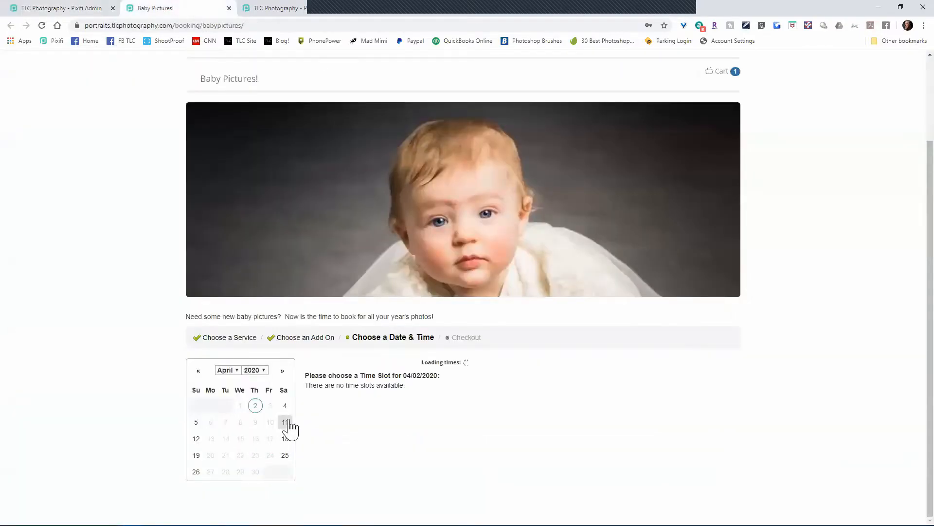
click(285, 455)
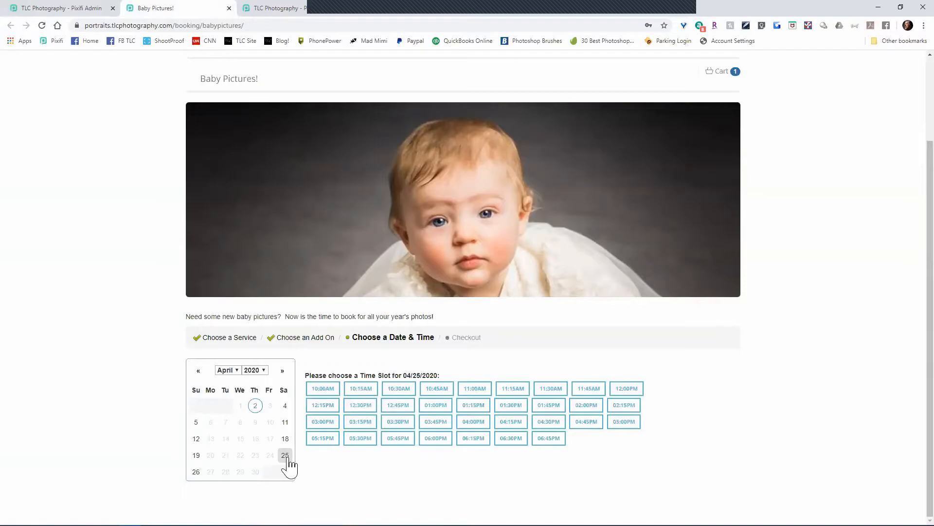
Reload the booking page and choose Baby Session: 1 Year or younger to reach the add-on choice
click(41, 26)
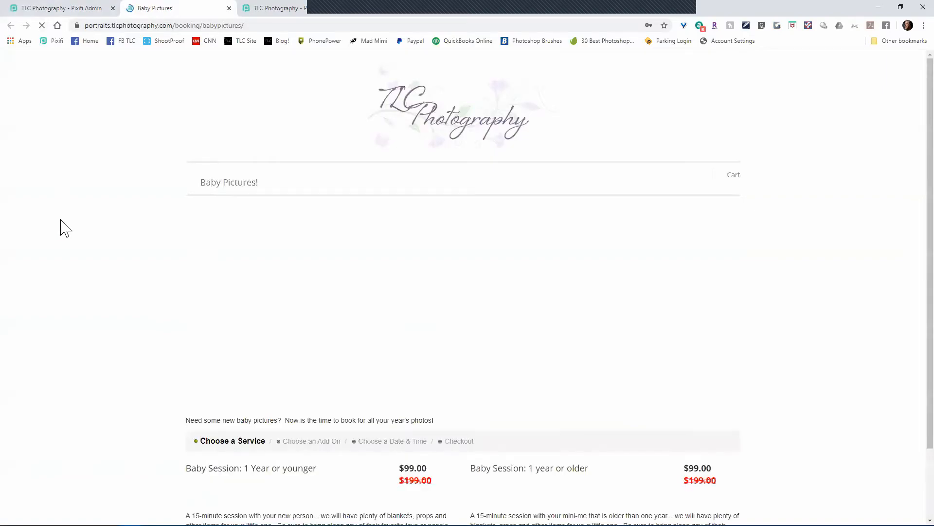
scroll(62, 228, down, 5)
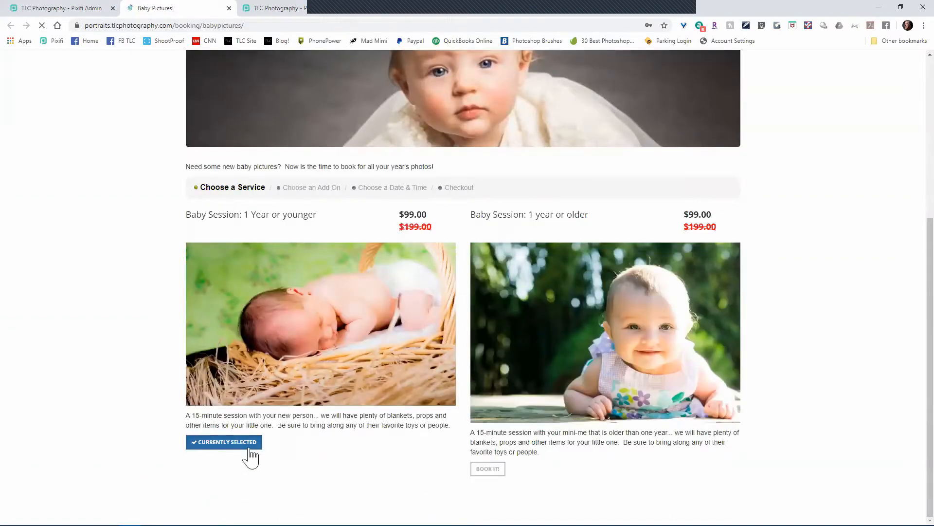
click(249, 448)
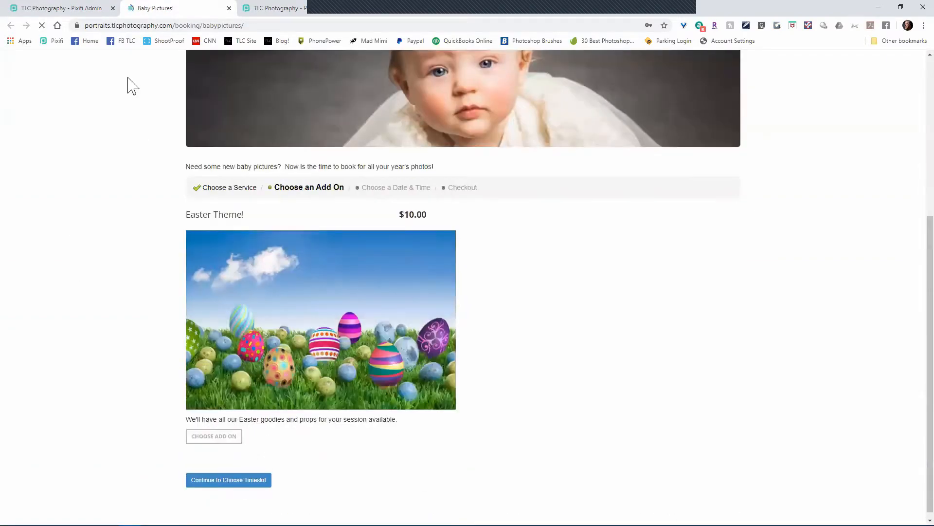
In the Pixifi admin, make the younger baby session bookable on Thursday only, turning off Sunday and Saturday, and update the service
click(69, 10)
scroll(358, 119, down, 2)
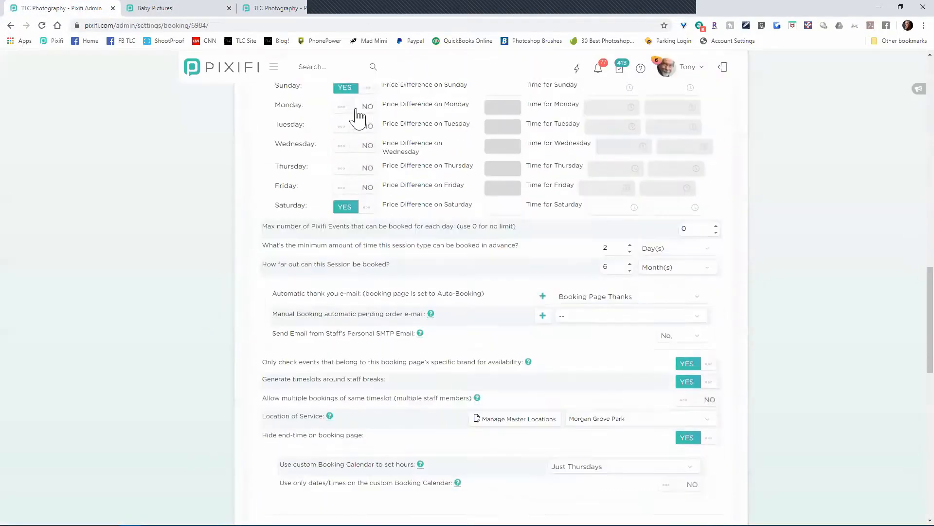
scroll(367, 130, up, 1)
click(359, 128)
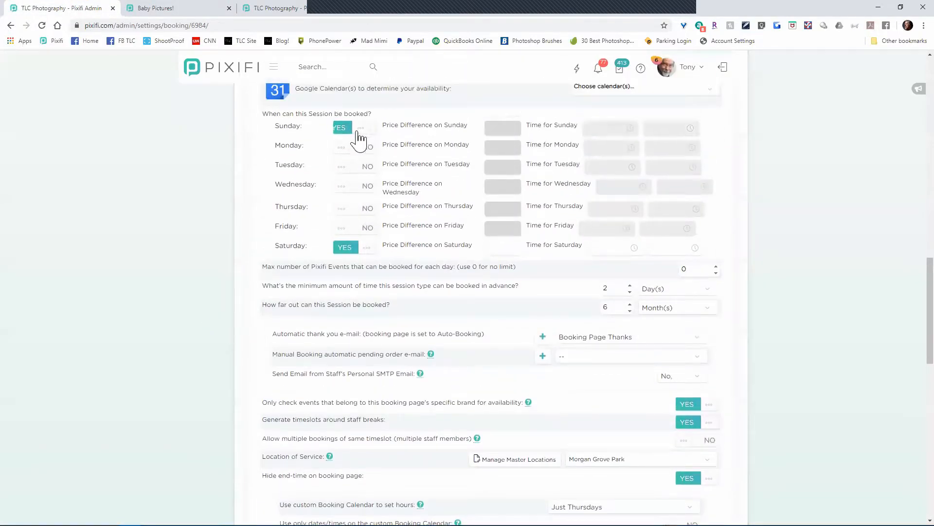
click(351, 247)
click(349, 209)
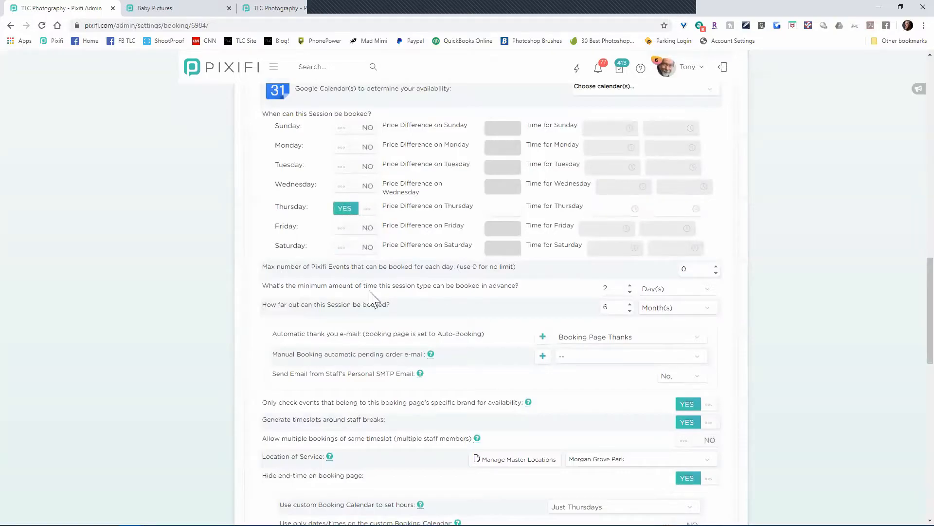
scroll(379, 354, down, 8)
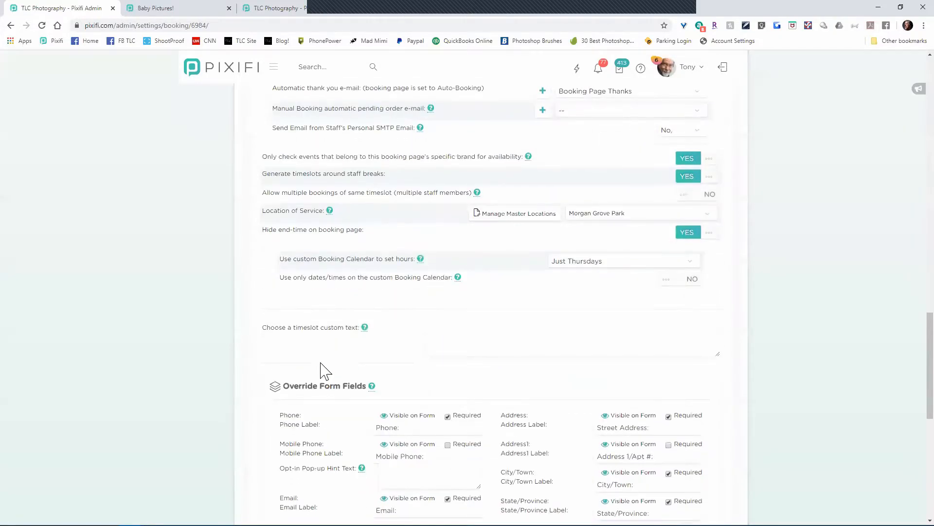
scroll(290, 408, down, 3)
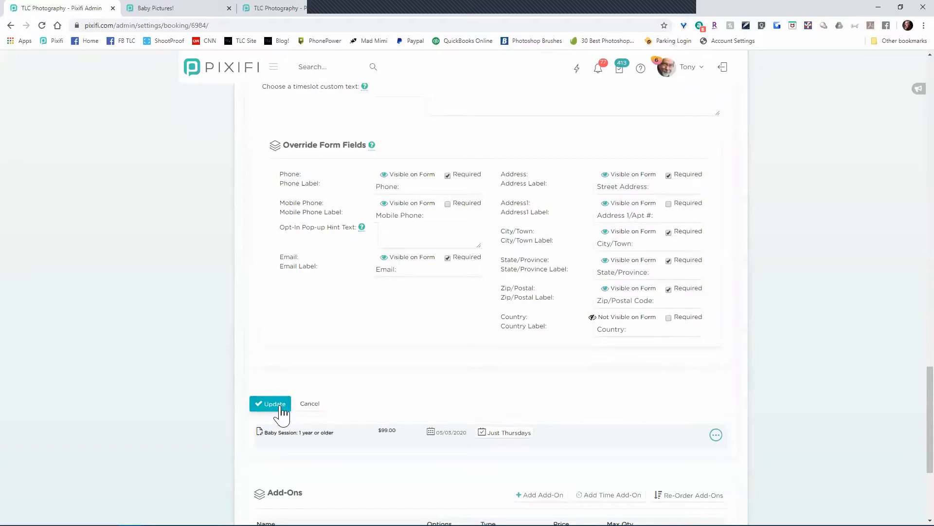
Reload the public booking page and select the 1 Year or younger session again to test the Thursday-only availability
click(154, 6)
click(43, 28)
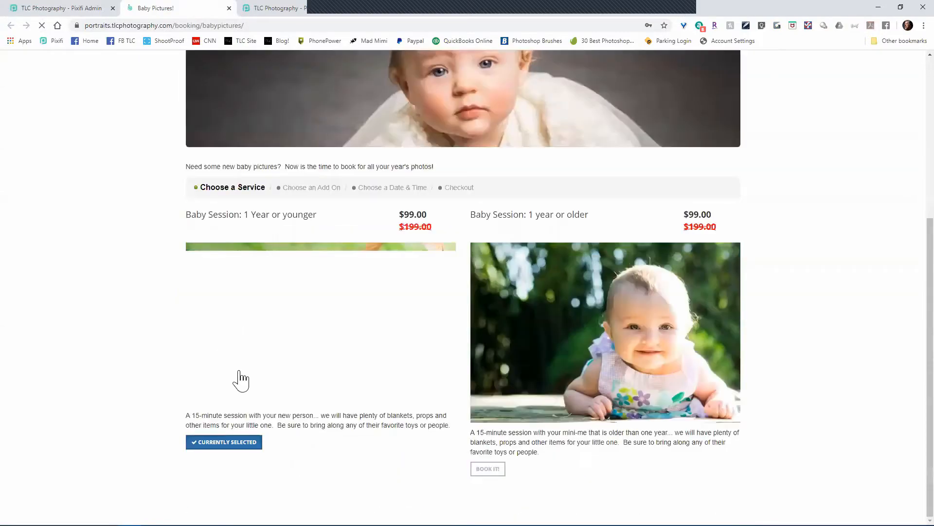
click(235, 442)
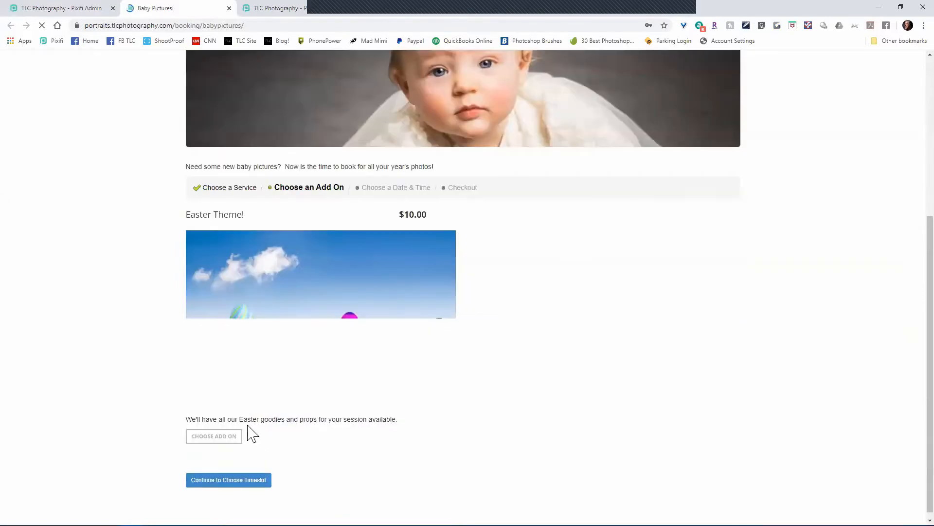
Reopen the Baby Session: 1 Year or younger service in the Pixifi admin and show its advanced options
click(88, 9)
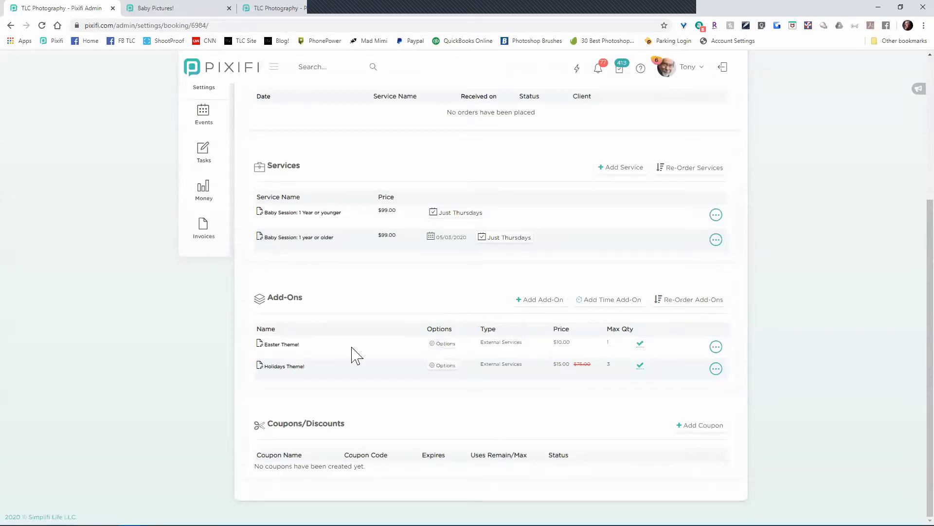
click(300, 214)
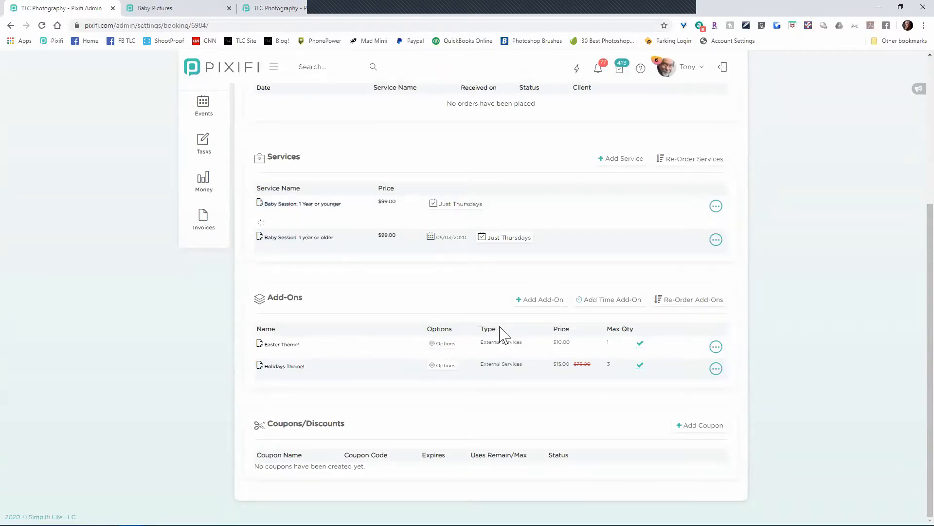
scroll(501, 334, up, 2)
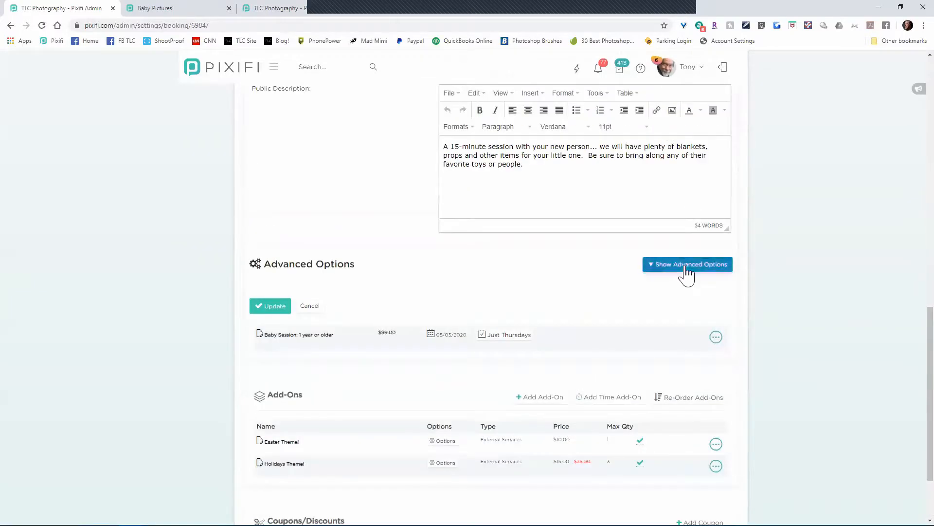
click(686, 273)
scroll(506, 278, down, 3)
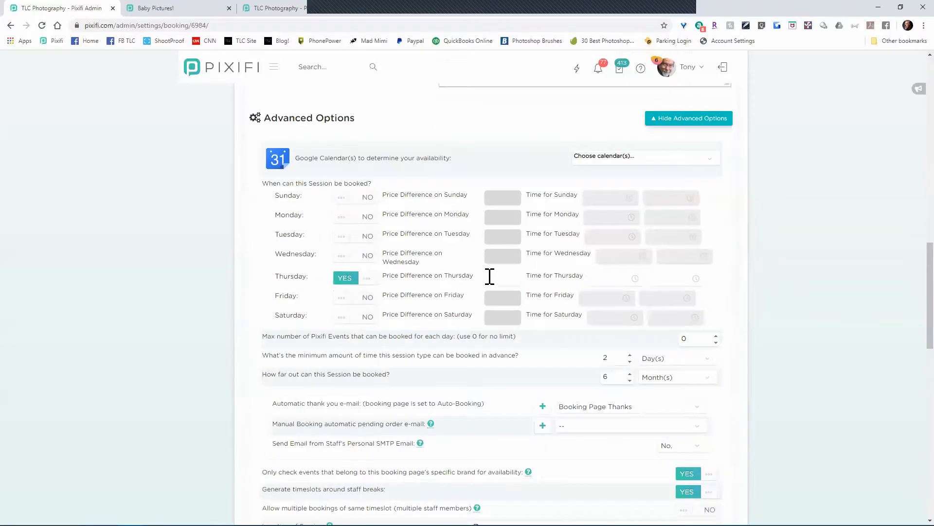
Set the session's Thursday booking time from 1:00 PM to 7:00 PM
click(603, 280)
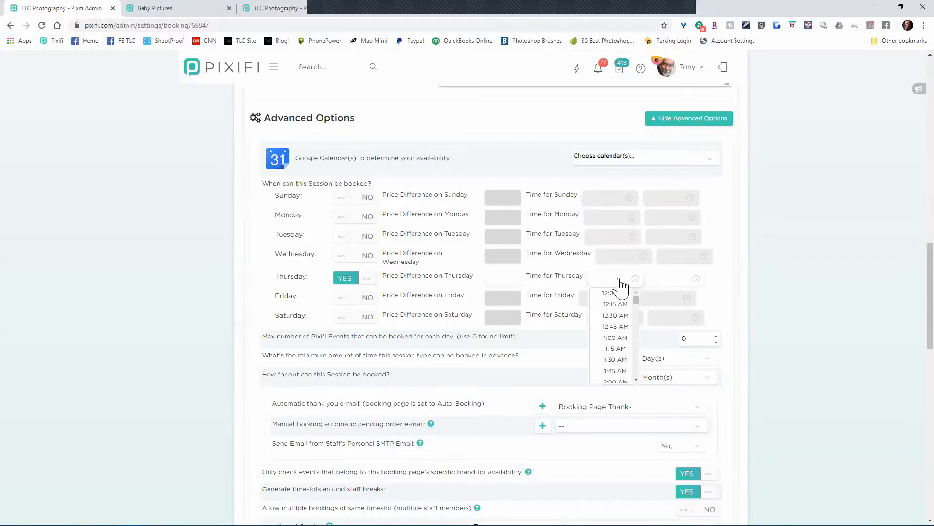
text(1pm)
key(Tab)
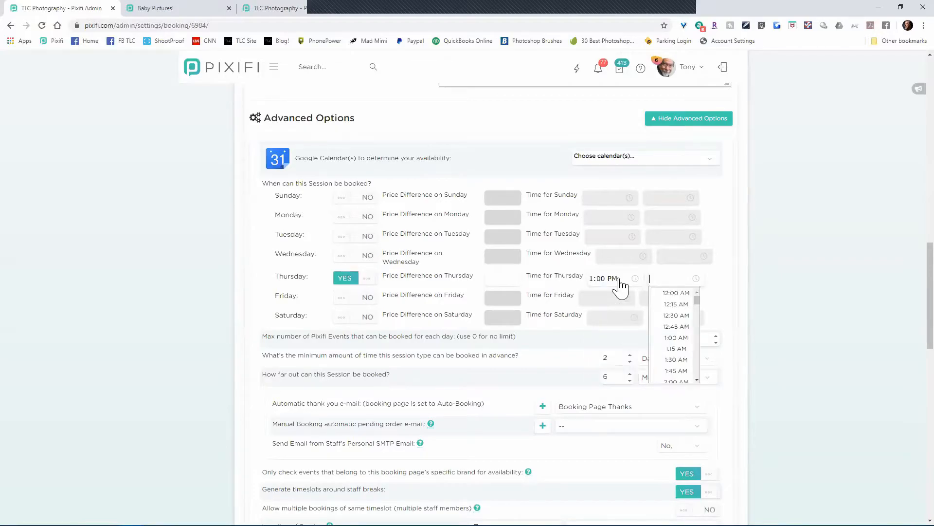
text(7pm)
key(Tab)
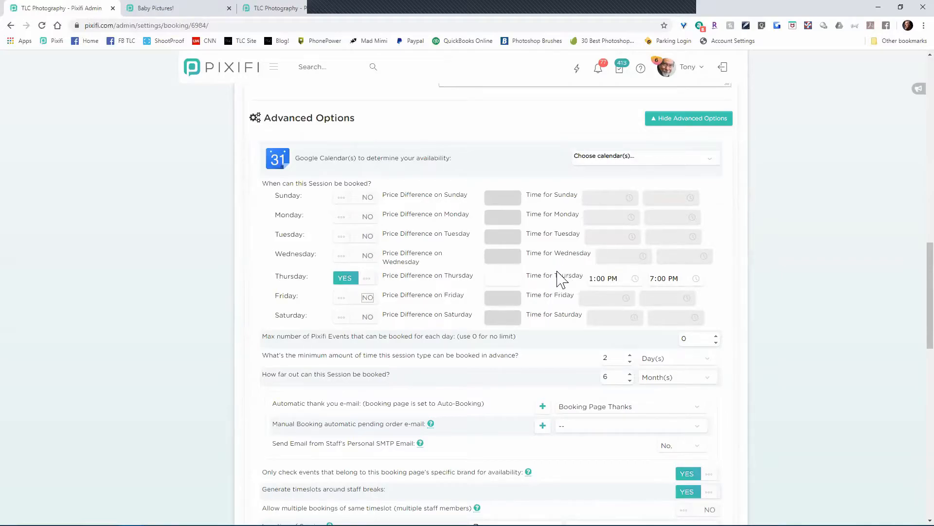
scroll(536, 429, down, 5)
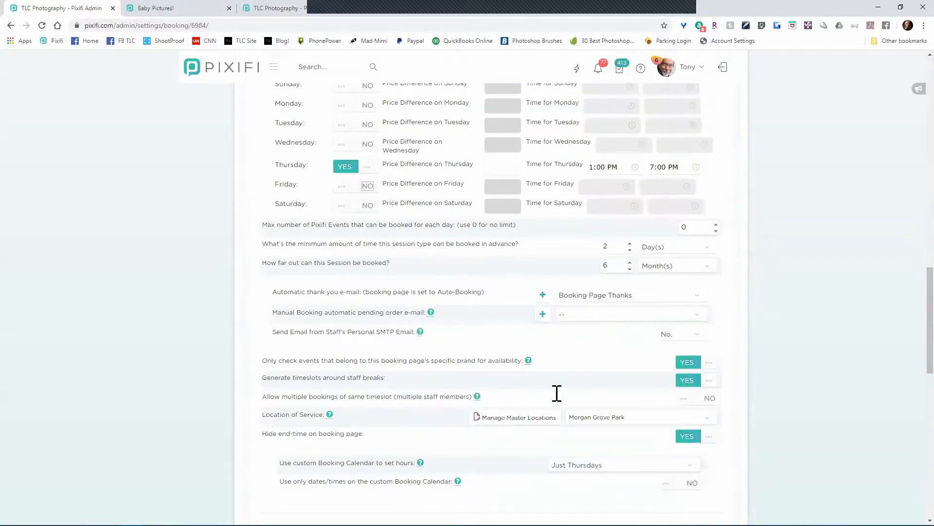
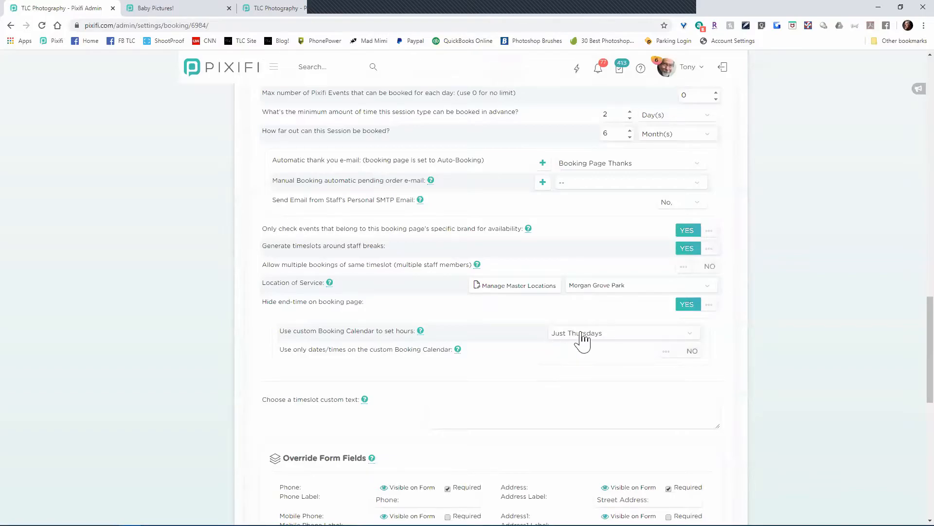
Clear both the start and end time for Thursday in the session's booking days
scroll(583, 341, up, 4)
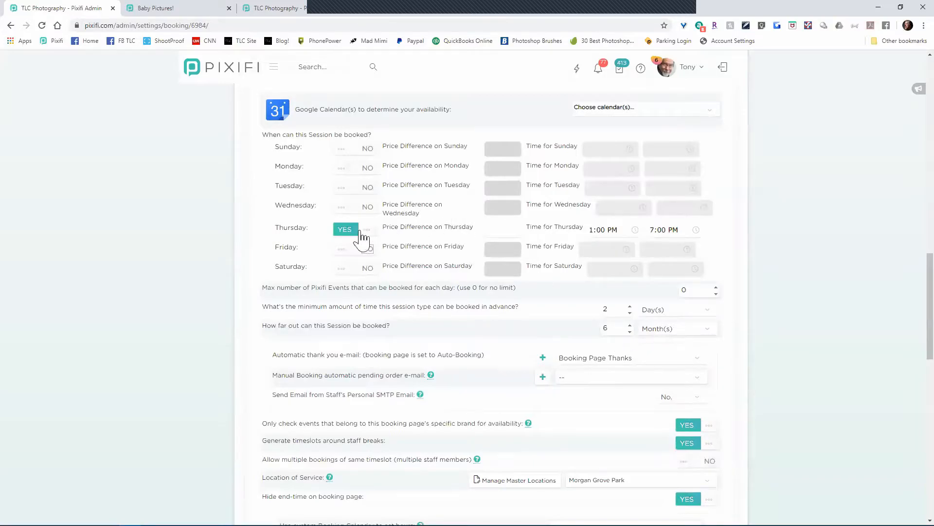
click(686, 233)
key(BackSpace)
click(622, 232)
key(BackSpace)
key(Tab)
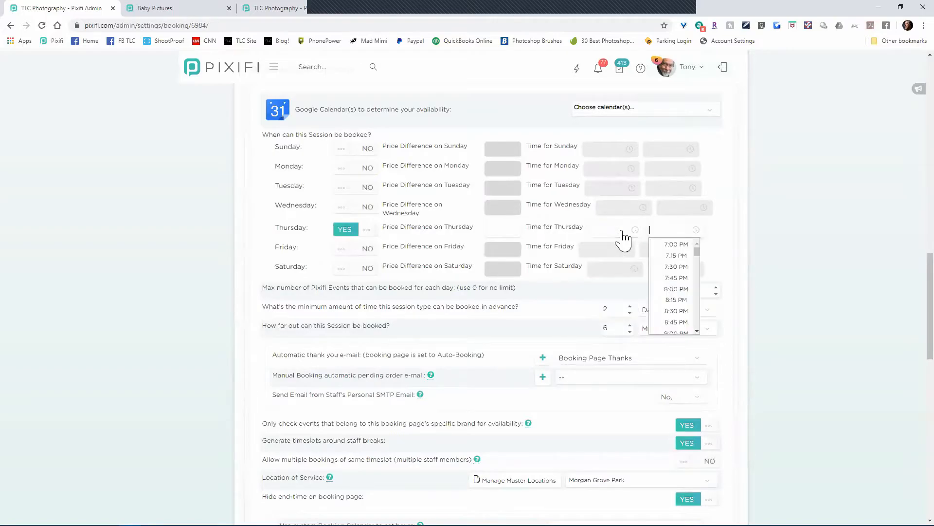
Update the Baby Session: 1 Year or younger service to save the cleared Thursday times
scroll(158, 382, down, 10)
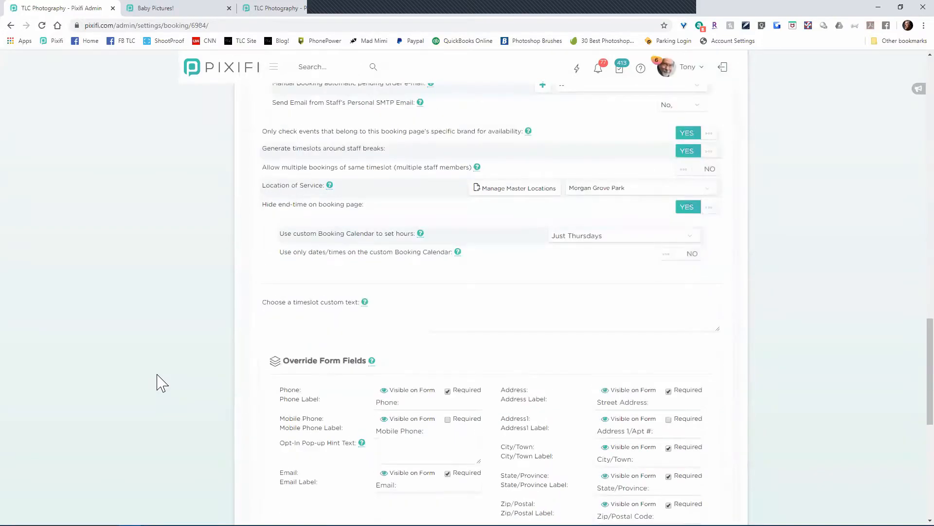
scroll(256, 261, down, 4)
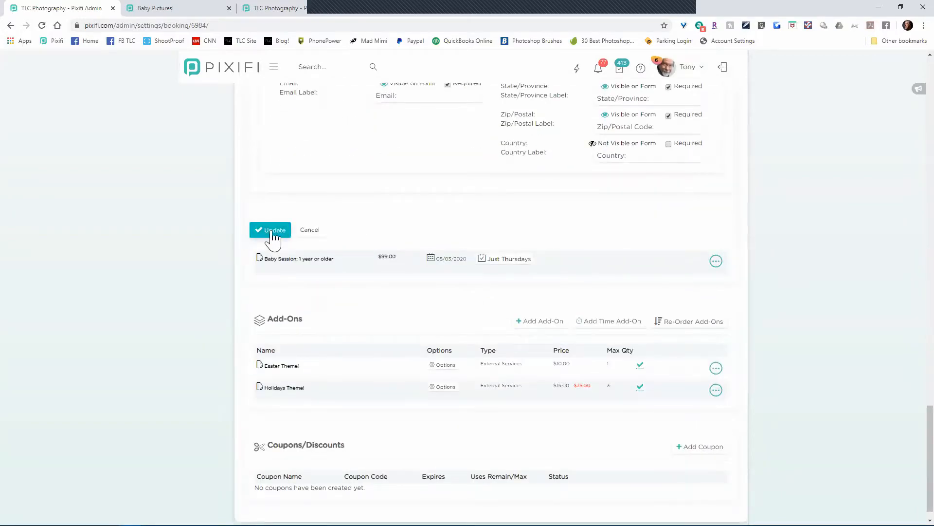
Reload the public Baby Pictures! booking page, choose the 1 Year or younger session and continue to the timeslot selection without an add-on
click(177, 7)
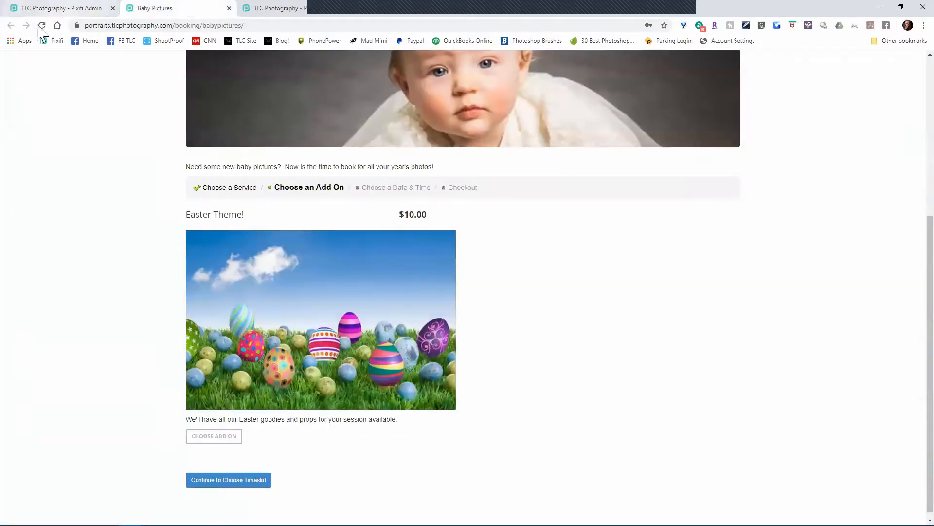
click(41, 26)
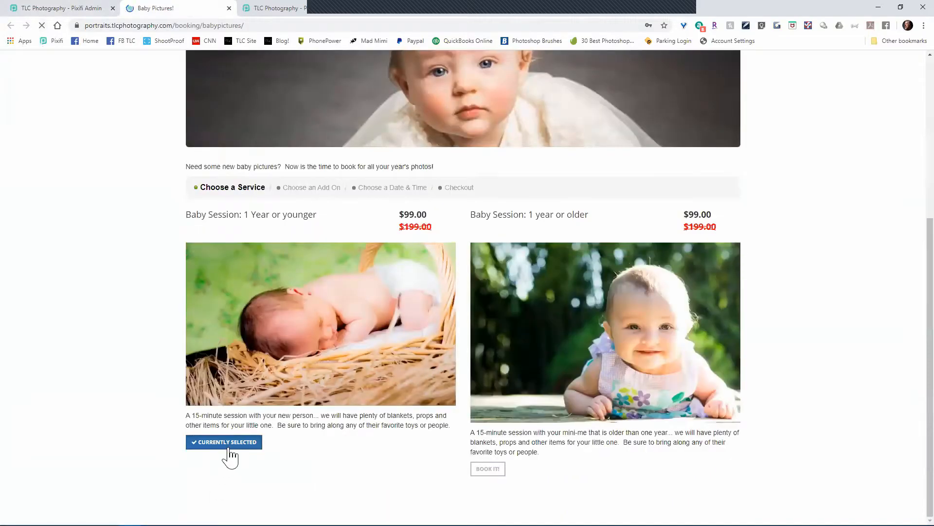
click(230, 449)
click(232, 481)
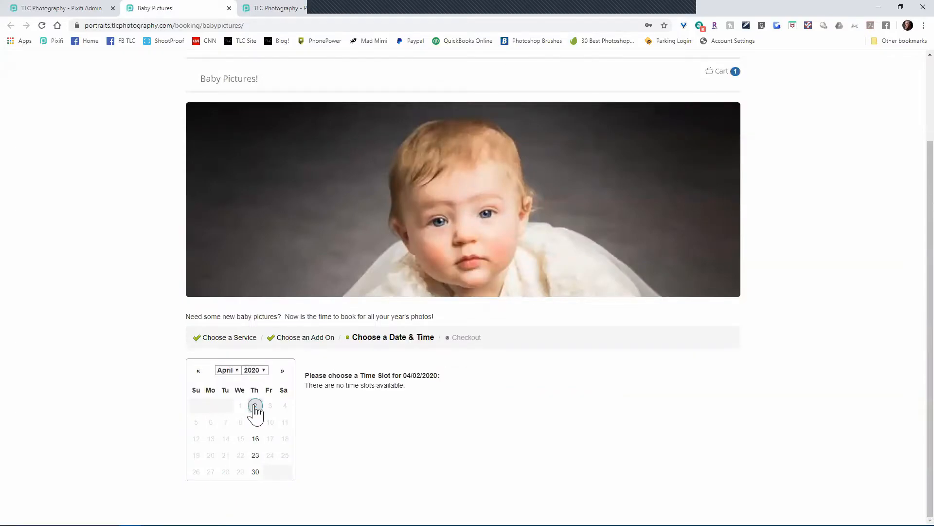
Check the time slots offered for Thursdays April 2, 9 and 23, 2020, and close the public booking page
click(255, 407)
click(254, 423)
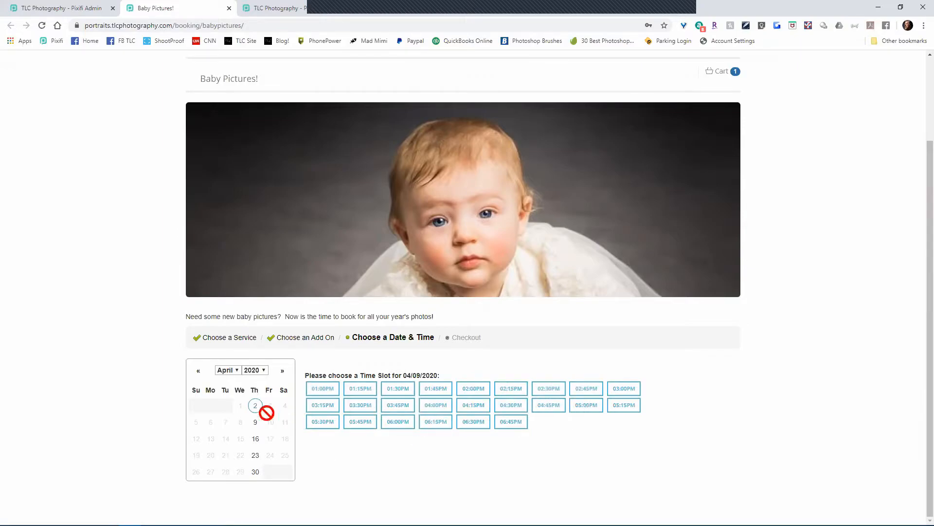
click(255, 456)
click(229, 9)
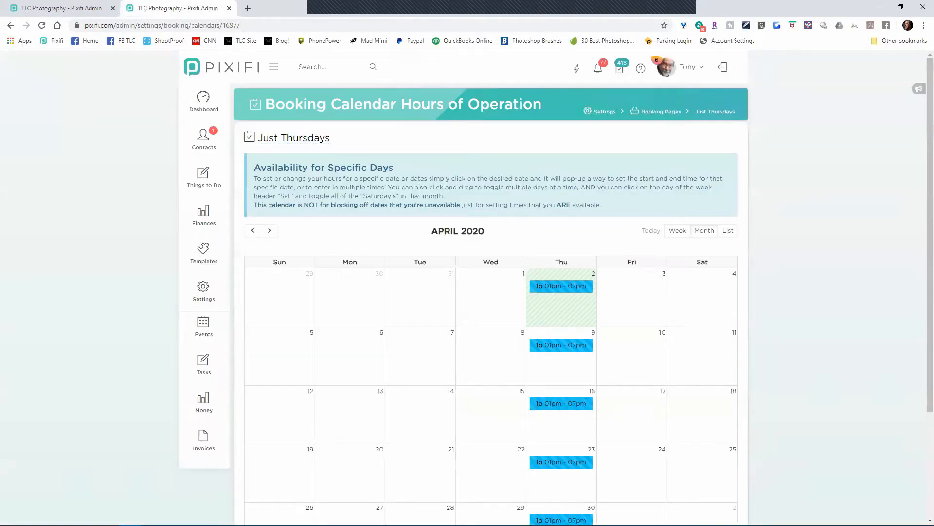
Return to the Pixifi admin's Booking Pages list and open the Tari Jo's Dance Pictures! booking page for editing
click(66, 9)
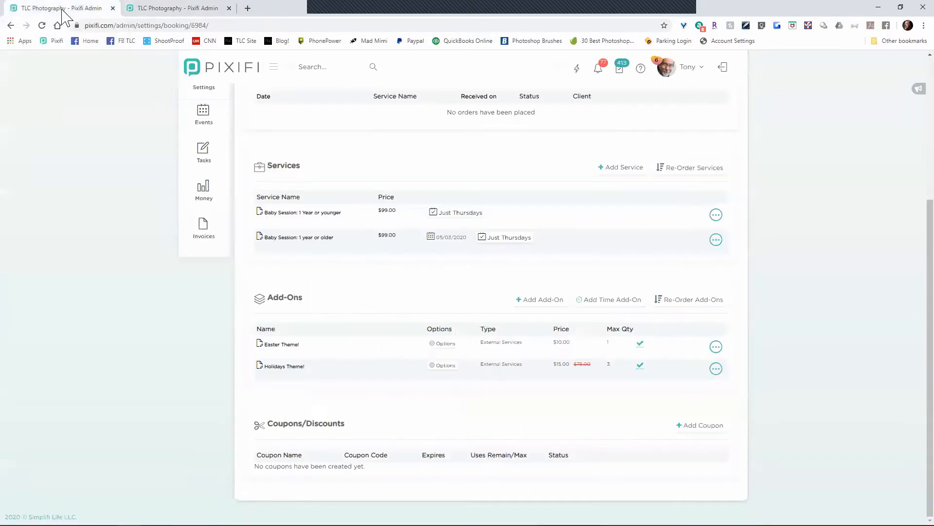
scroll(532, 334, up, 2)
scroll(565, 318, up, 3)
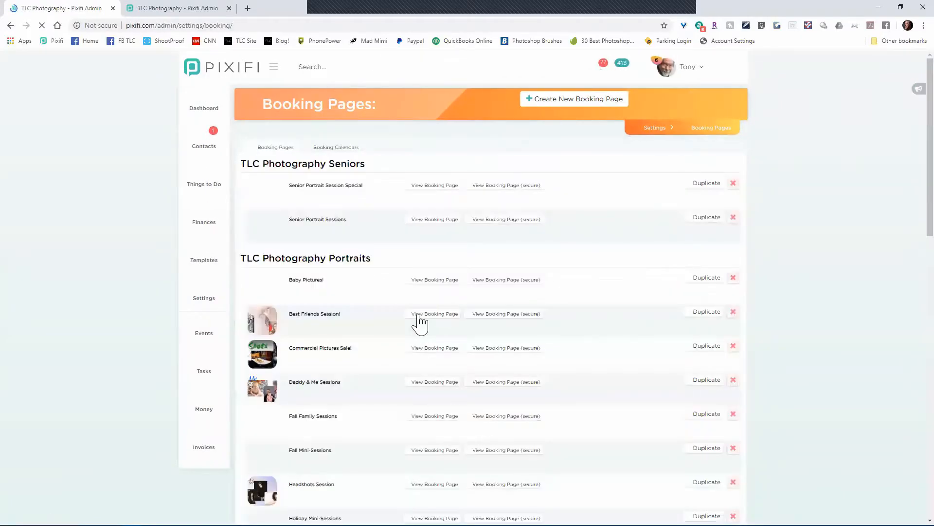
scroll(373, 340, down, 20)
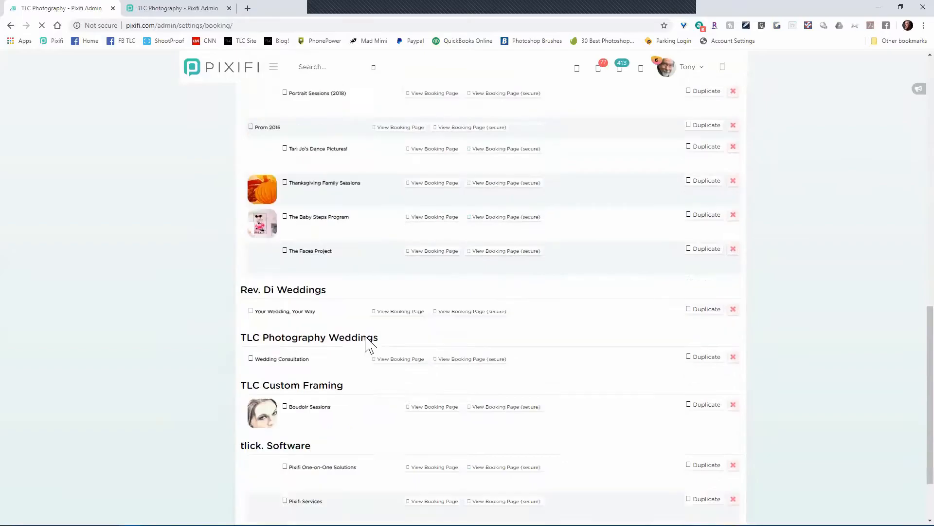
scroll(370, 344, up, 6)
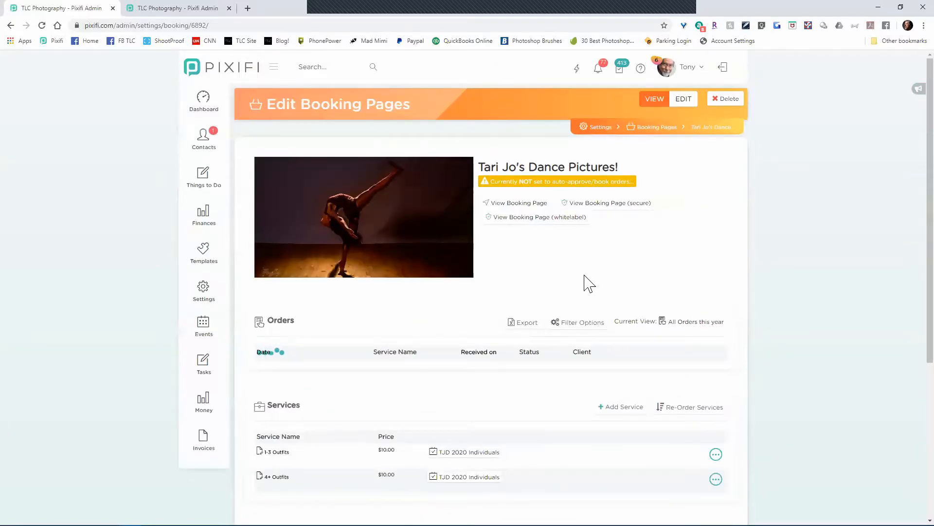
Review the dance page's orders and open the TJD 2020 Individuals calendar of the 1-3 Outfits service, closing the Just Thursdays calendar
scroll(589, 285, down, 4)
scroll(584, 289, down, 2)
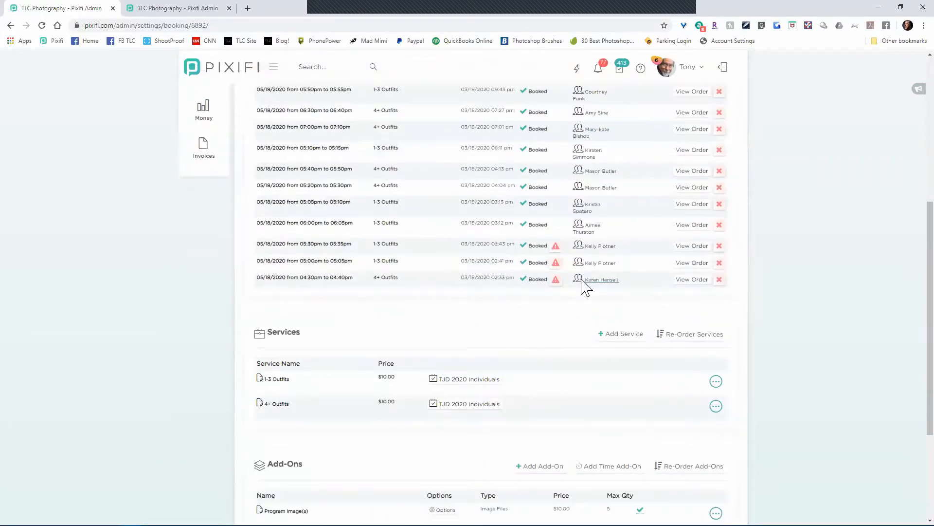
scroll(582, 290, up, 4)
scroll(560, 301, down, 6)
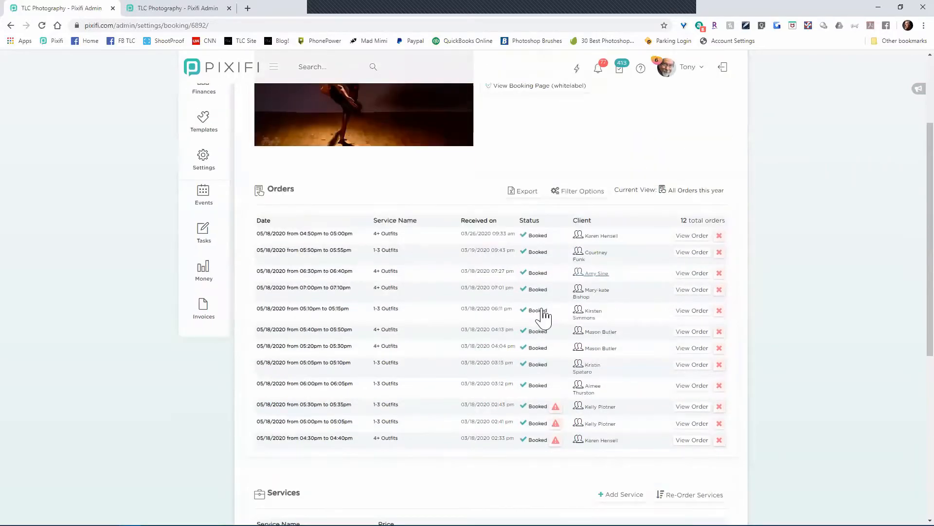
click(468, 234)
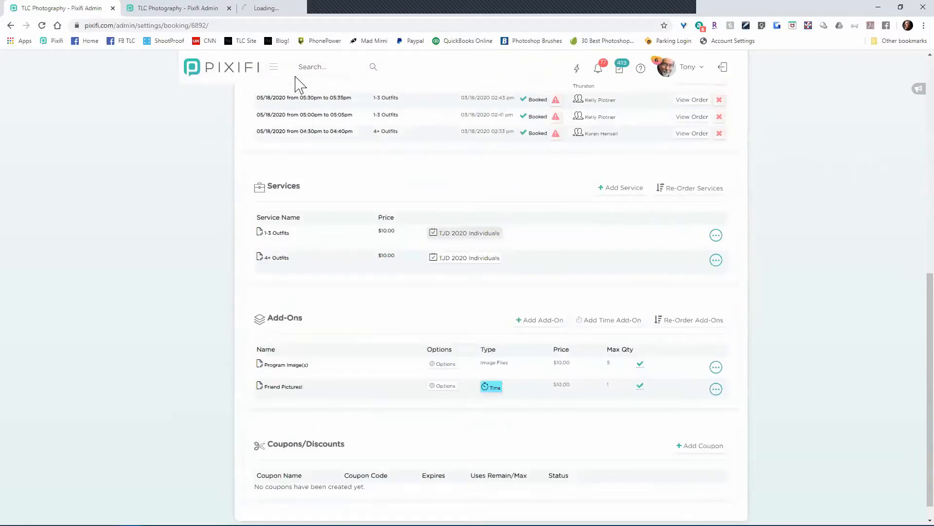
click(229, 8)
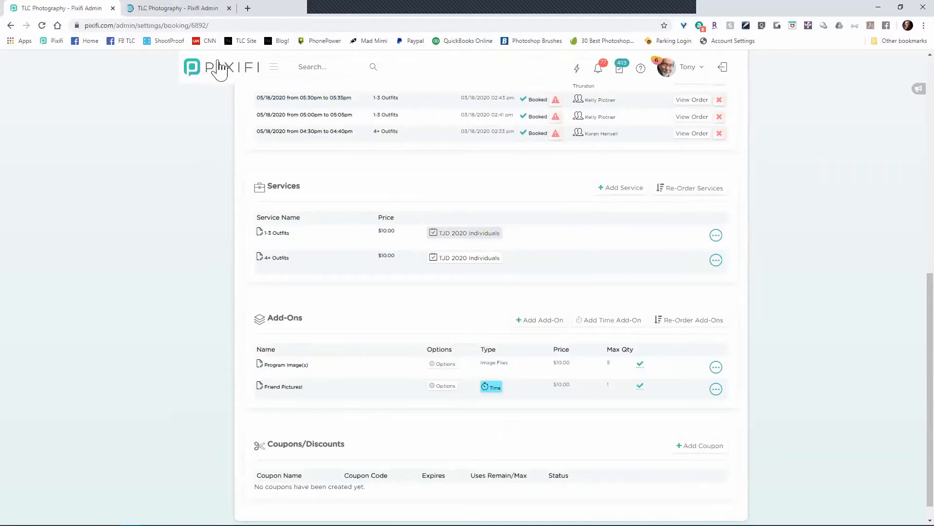
click(193, 8)
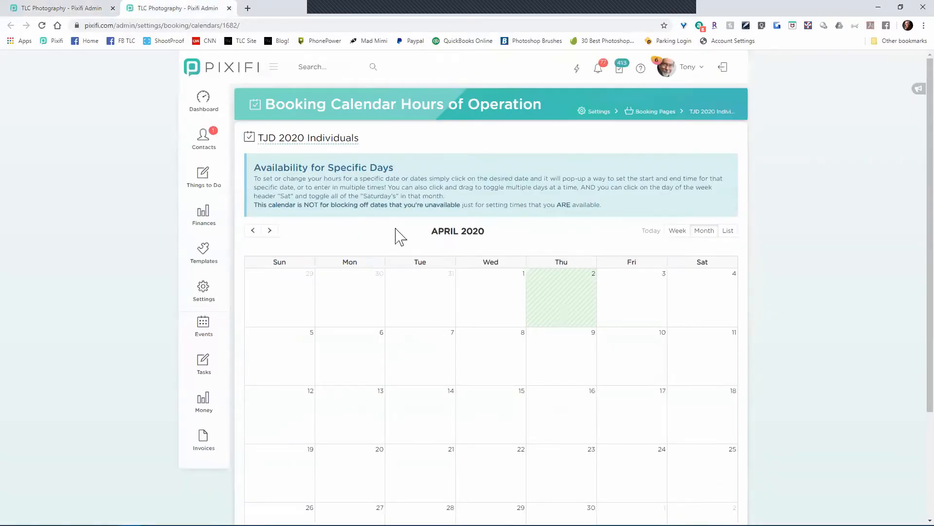
Examine the May 2020 availability in the TJD 2020 Individuals calendar, and go back to April 2020
click(270, 230)
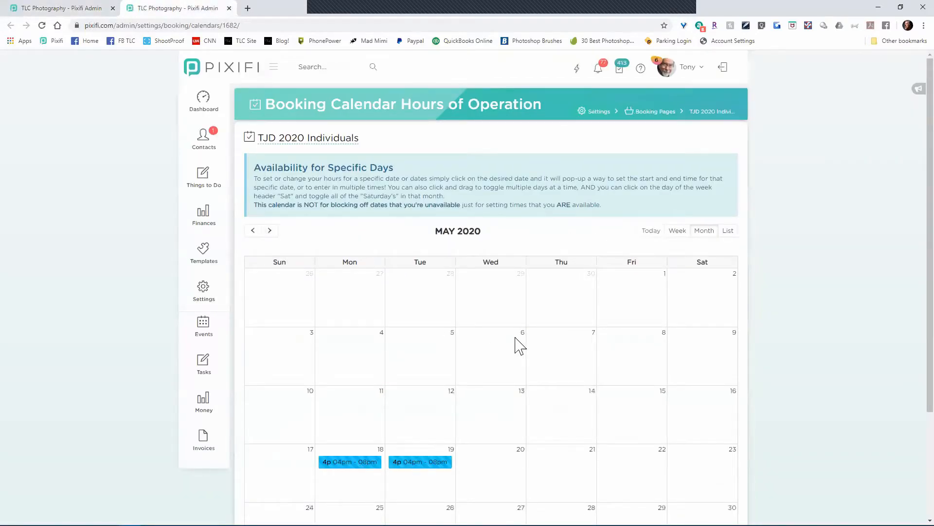
scroll(518, 346, down, 2)
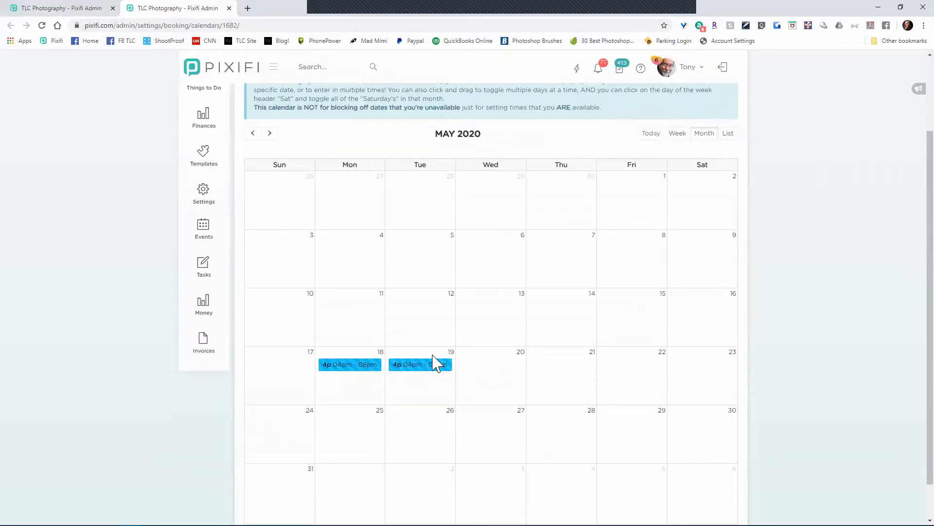
scroll(413, 351, up, 2)
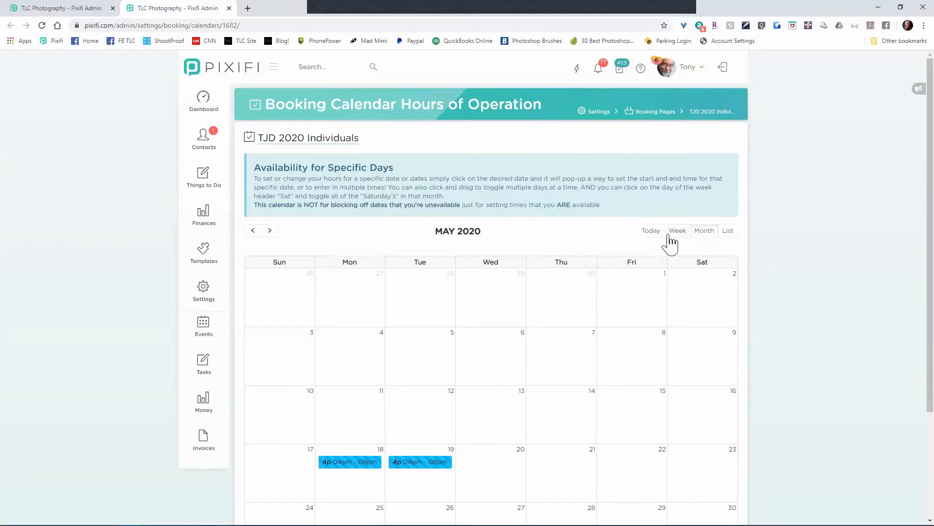
click(252, 231)
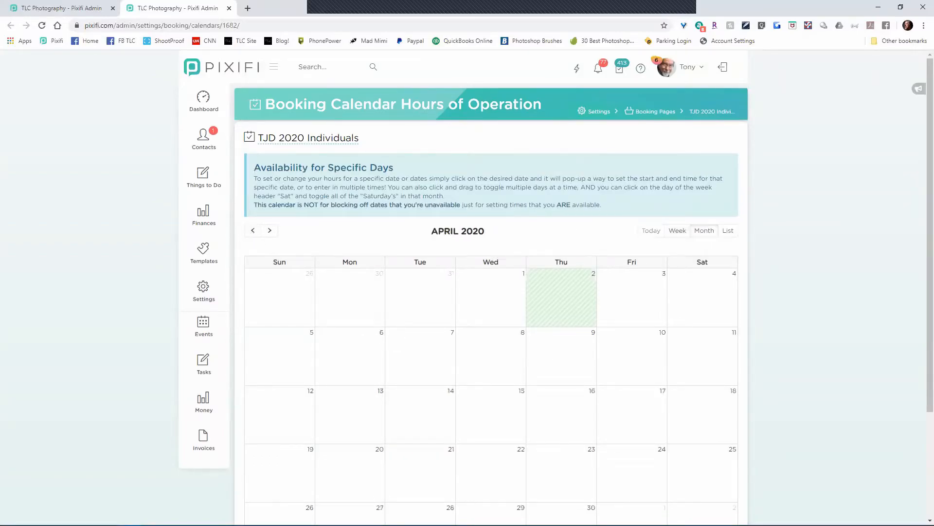
Return to the Tari Jo's Dance Pictures! admin page and open its whitelabel public booking page
click(71, 9)
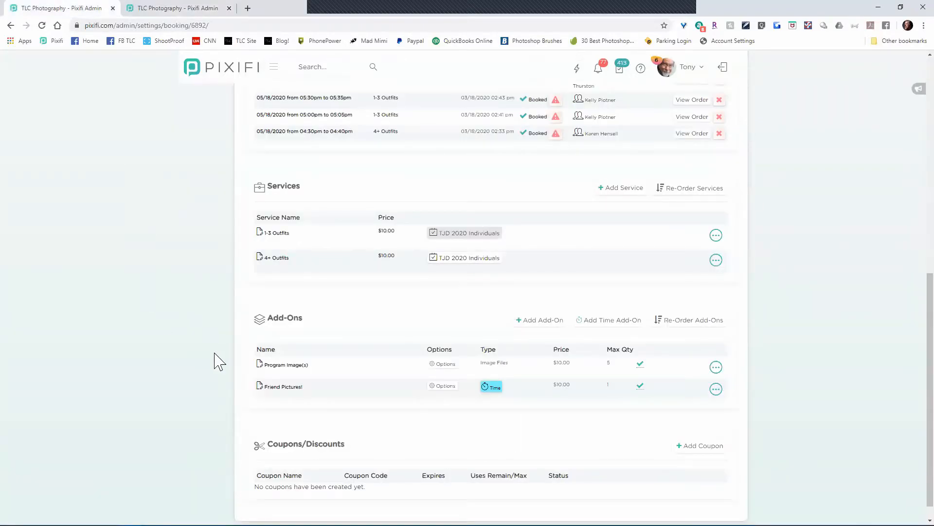
scroll(389, 334, up, 4)
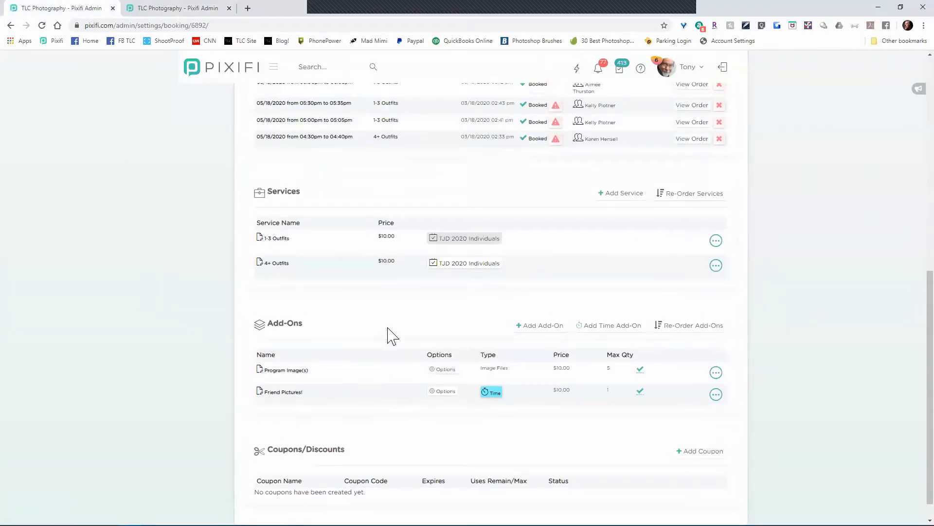
scroll(393, 335, up, 5)
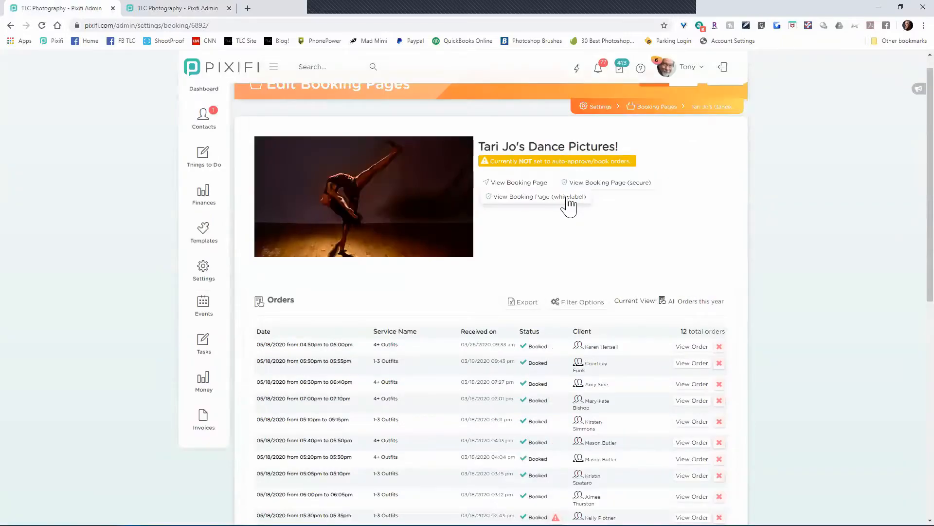
click(569, 197)
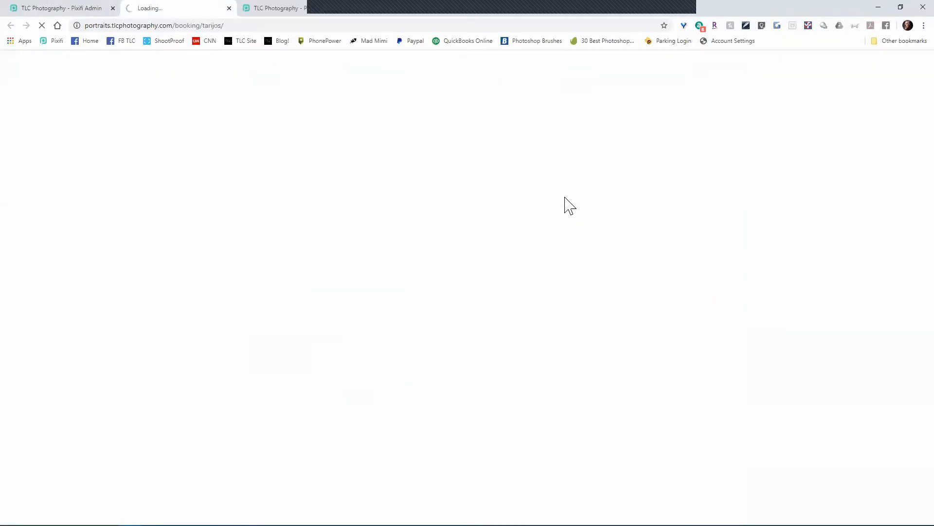
Book the 1-3 Outfits service on the public dance page and continue without extras to view the available dates and times
scroll(197, 303, down, 4)
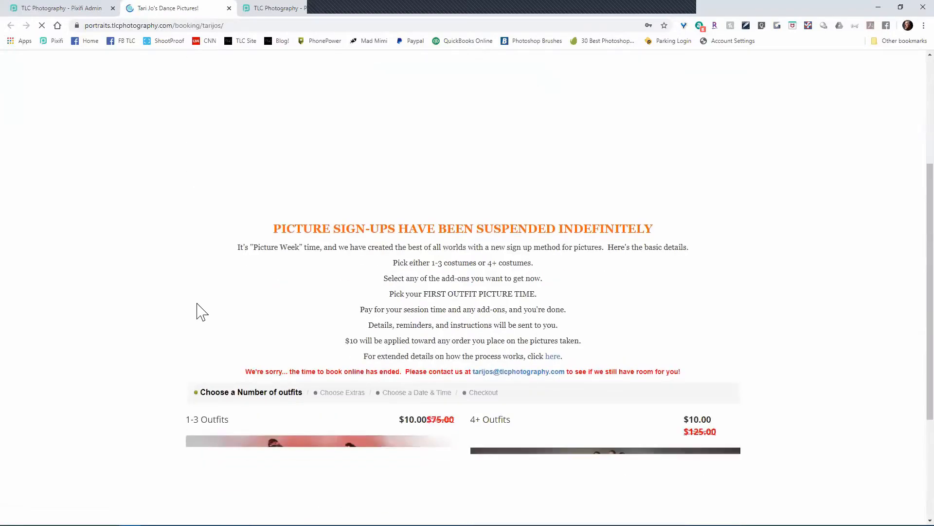
scroll(198, 309, down, 2)
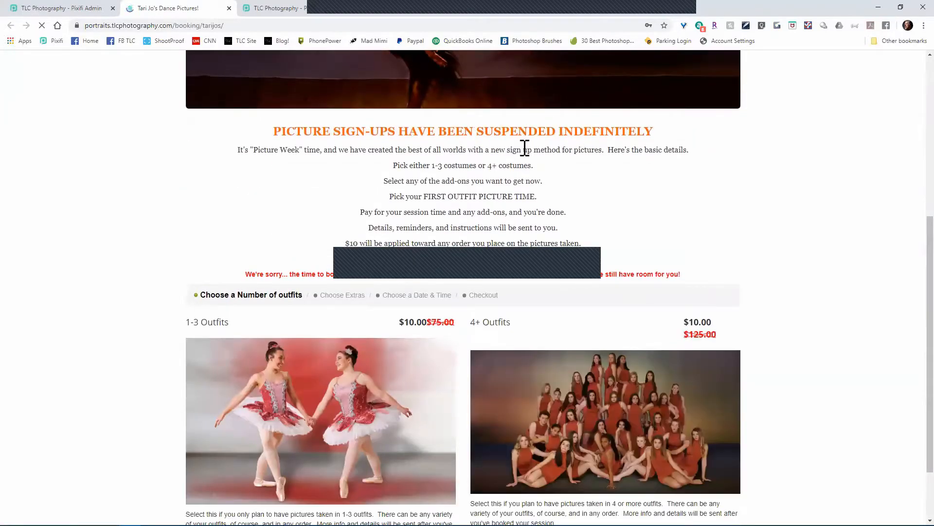
scroll(122, 440, down, 1)
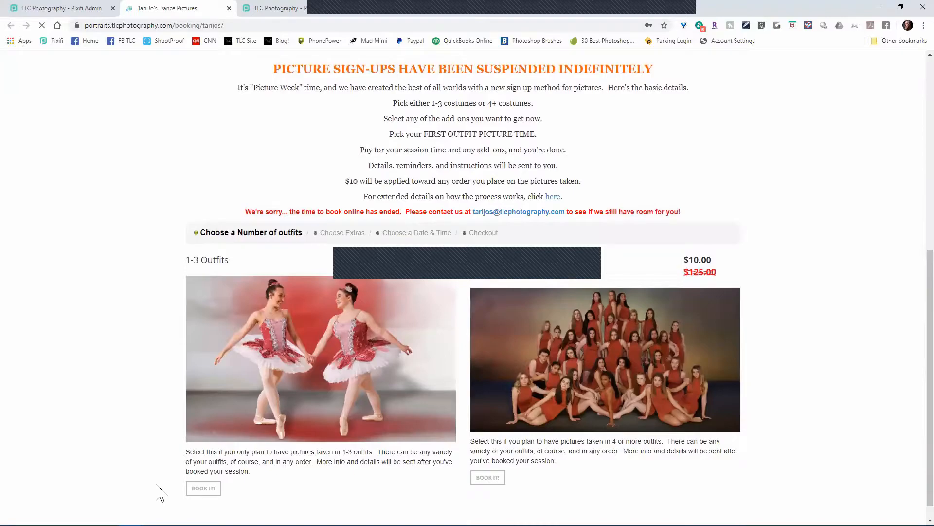
scroll(157, 485, down, 1)
click(203, 469)
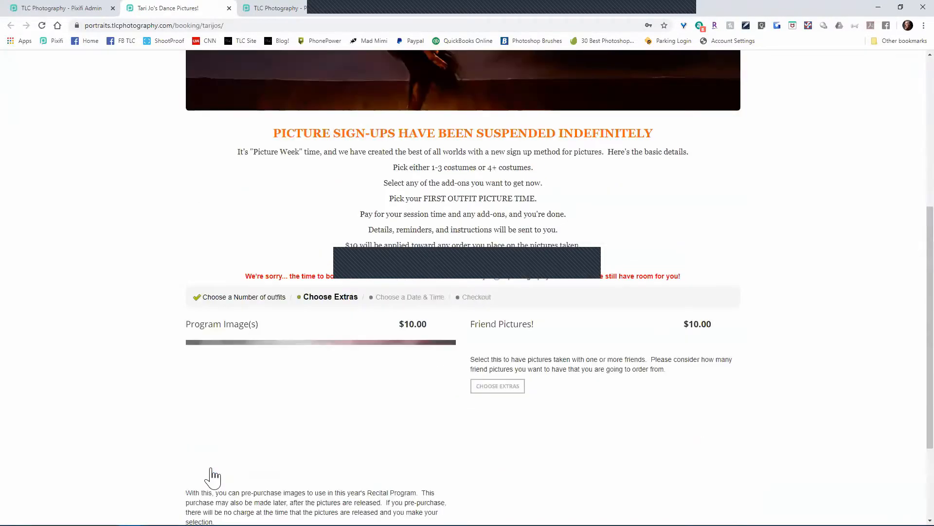
scroll(214, 474, down, 3)
click(228, 475)
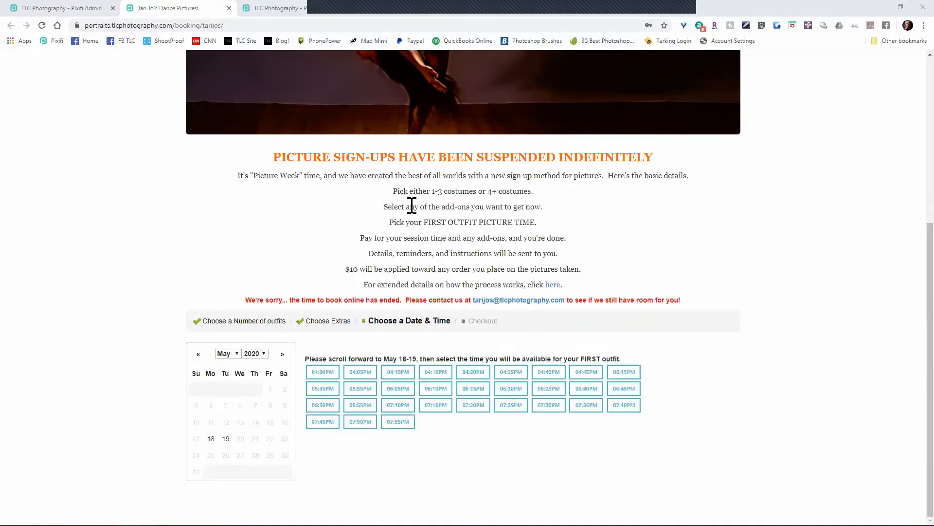
Close the public dance booking page and go back to the admin's Booking Pages list, locating the Baby Pictures! entry
scroll(223, 292, up, 5)
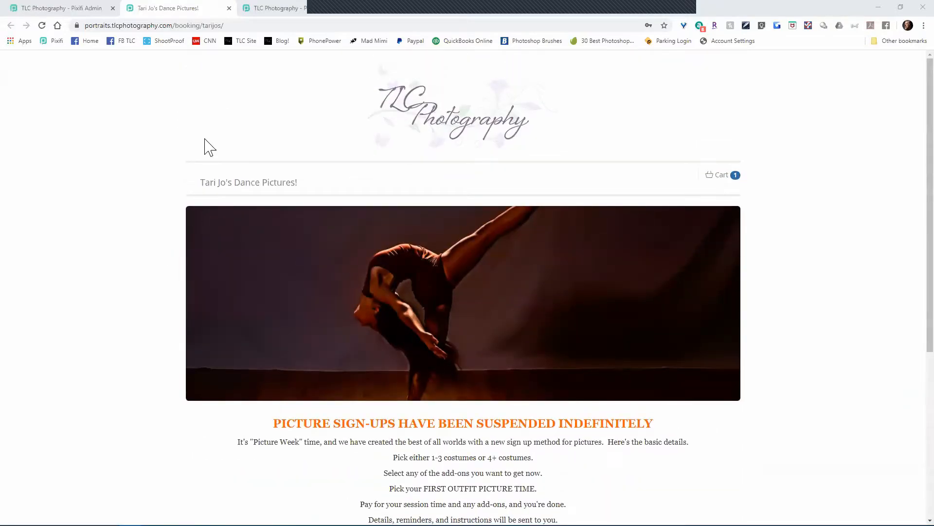
click(228, 8)
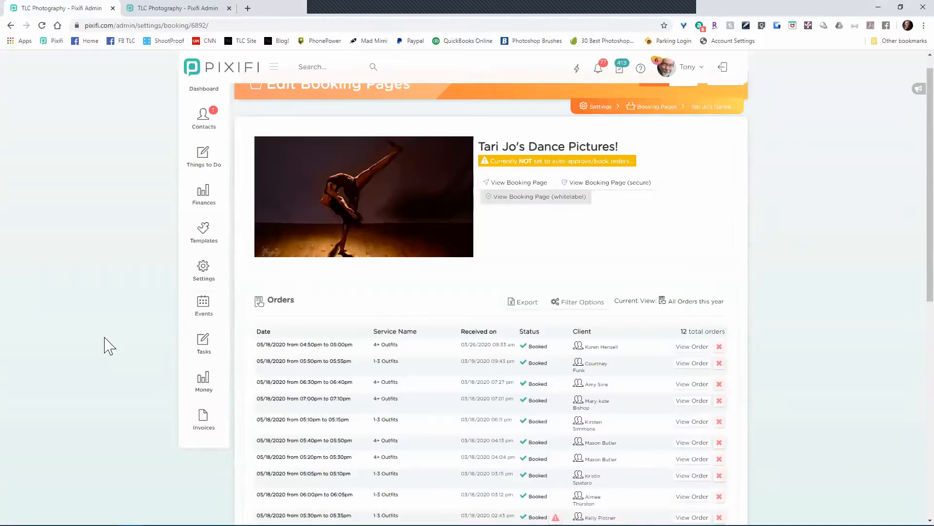
scroll(104, 346, down, 3)
scroll(110, 355, down, 4)
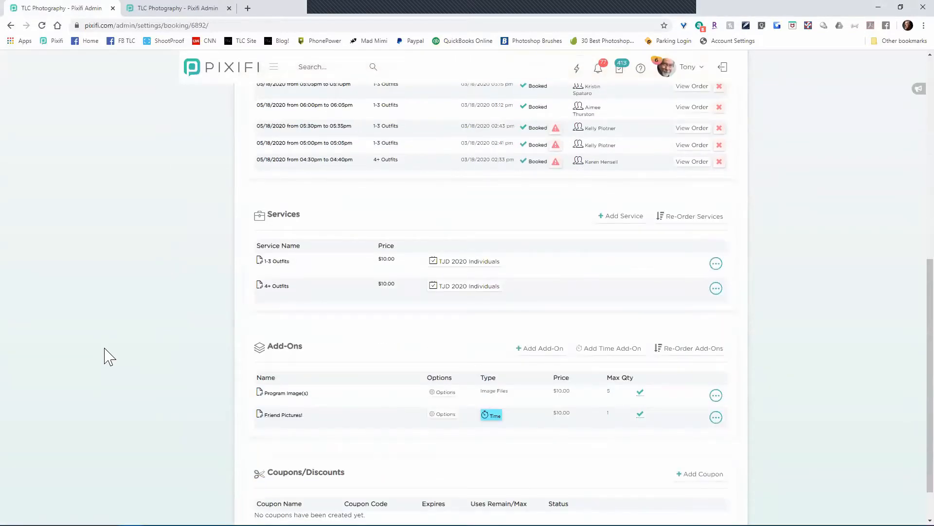
scroll(104, 355, up, 2)
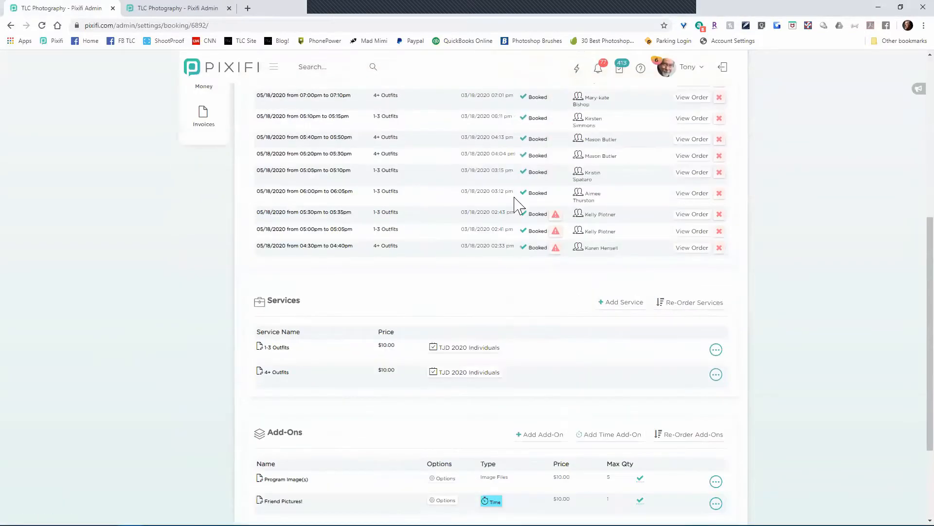
scroll(677, 136, up, 7)
click(671, 128)
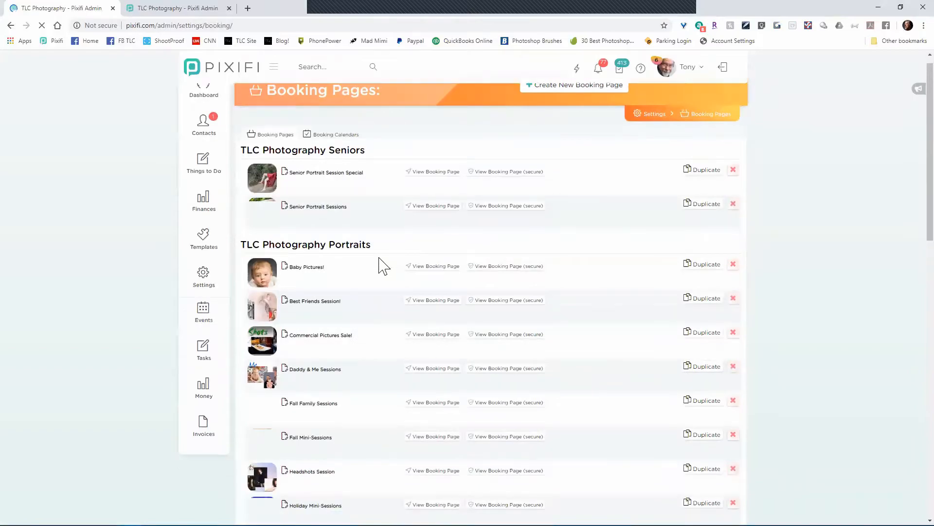
scroll(379, 257, down, 1)
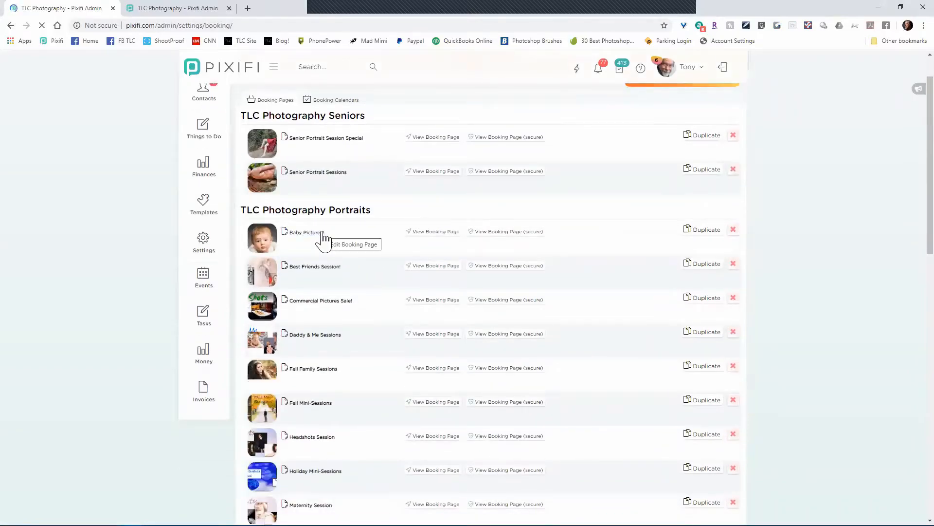
Delete the Just Thursdays and Baby Pictures Sample calendars from the Booking Calendars list
scroll(323, 238, up, 1)
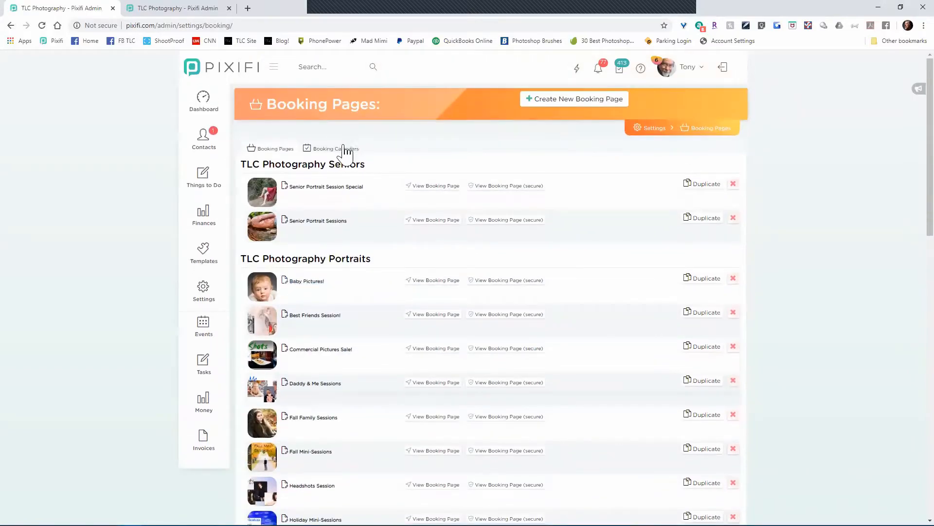
click(344, 151)
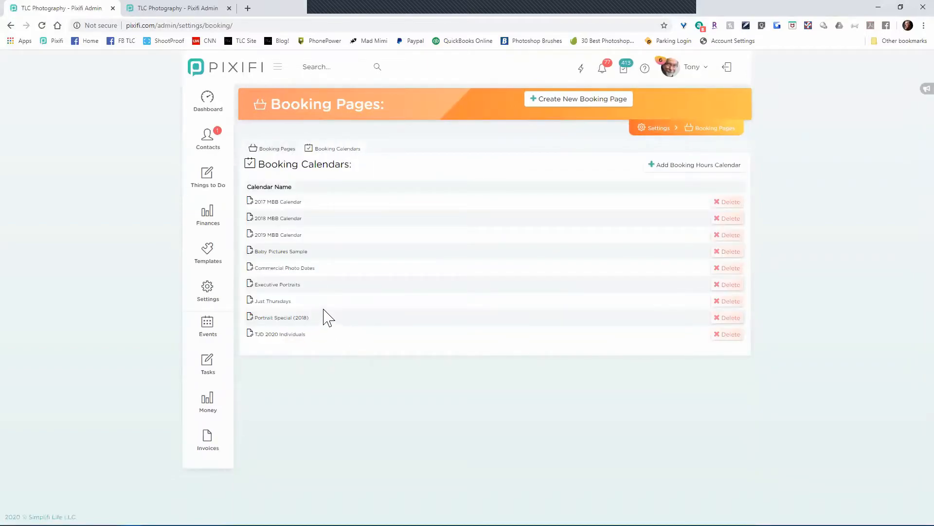
click(719, 302)
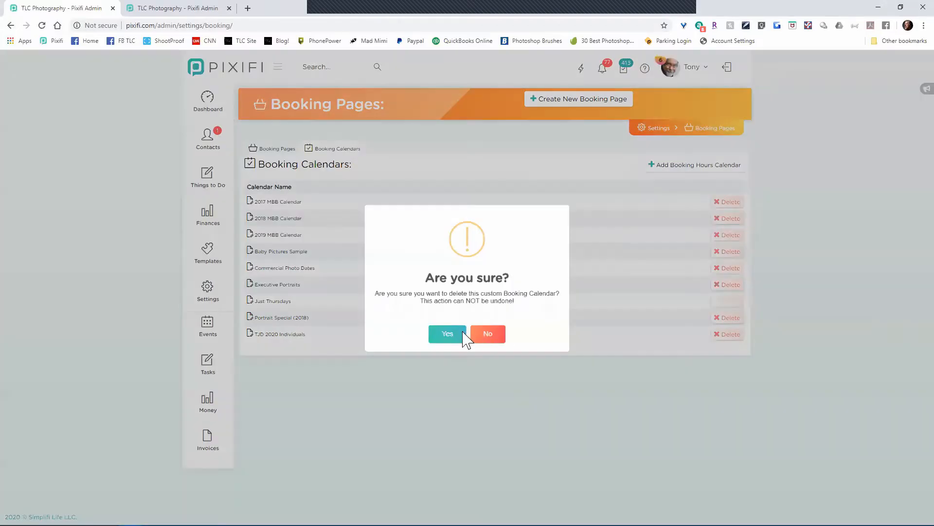
click(446, 342)
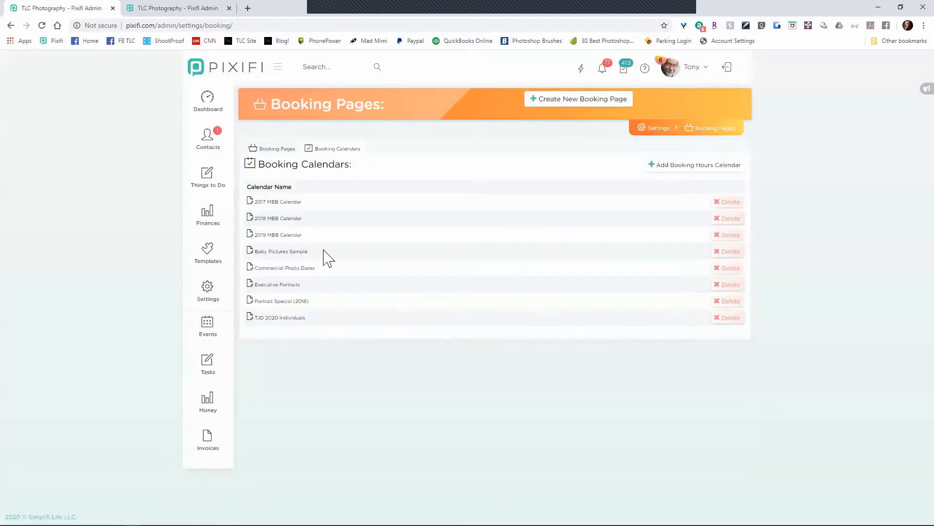
click(731, 252)
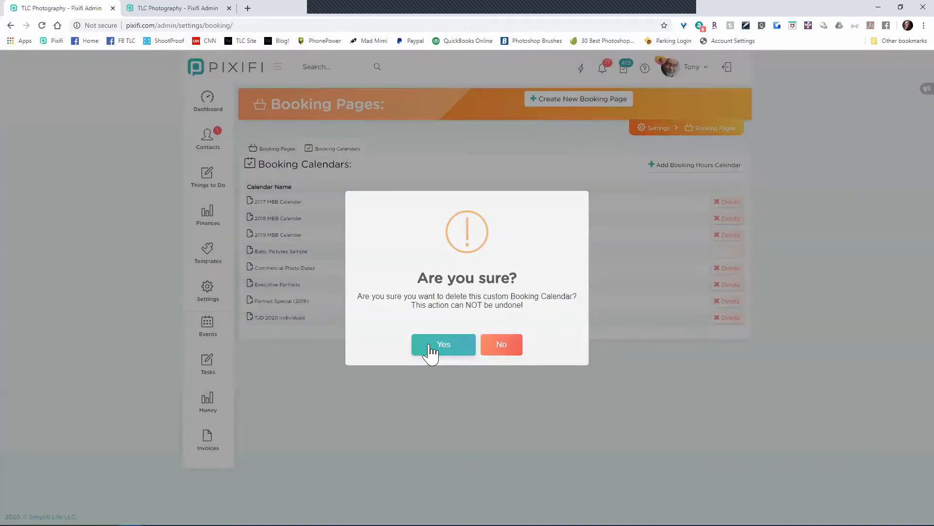
click(431, 346)
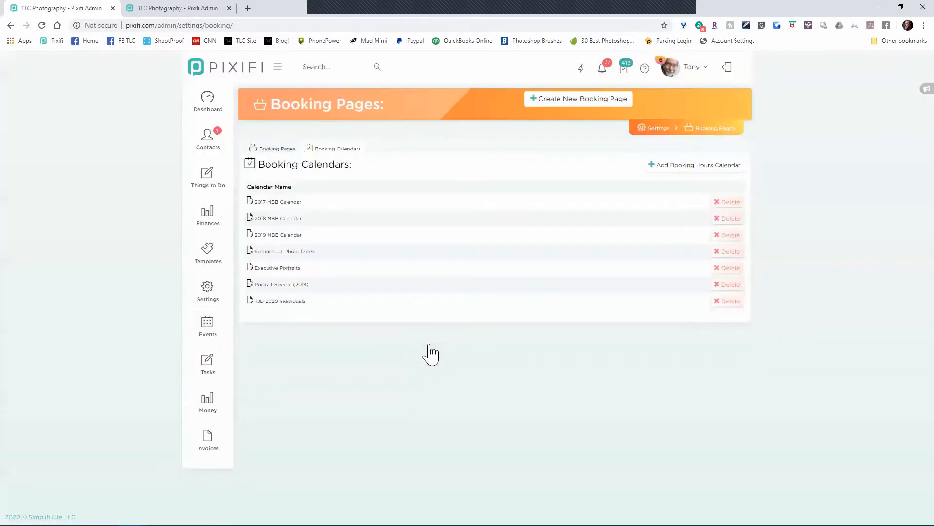
Open the Baby Pictures! booking page from the Booking Pages list and review its services
click(267, 150)
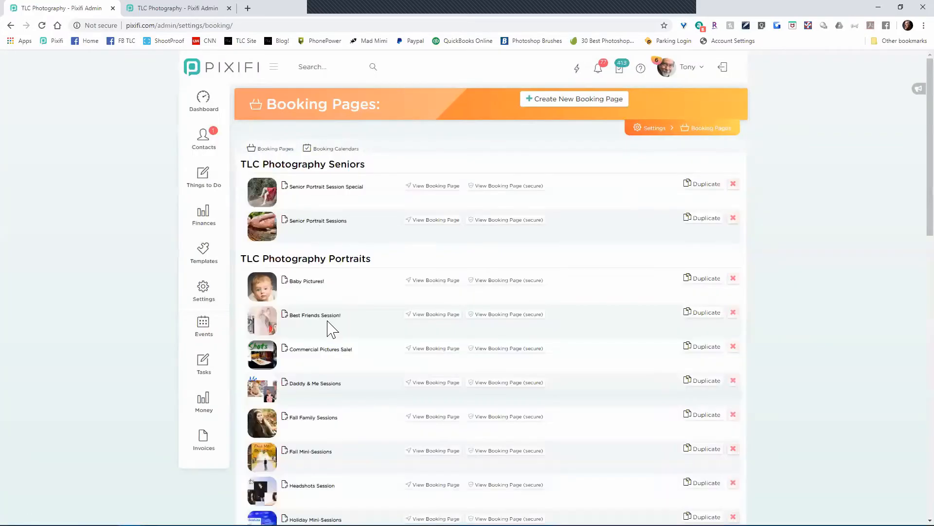
scroll(330, 331, down, 1)
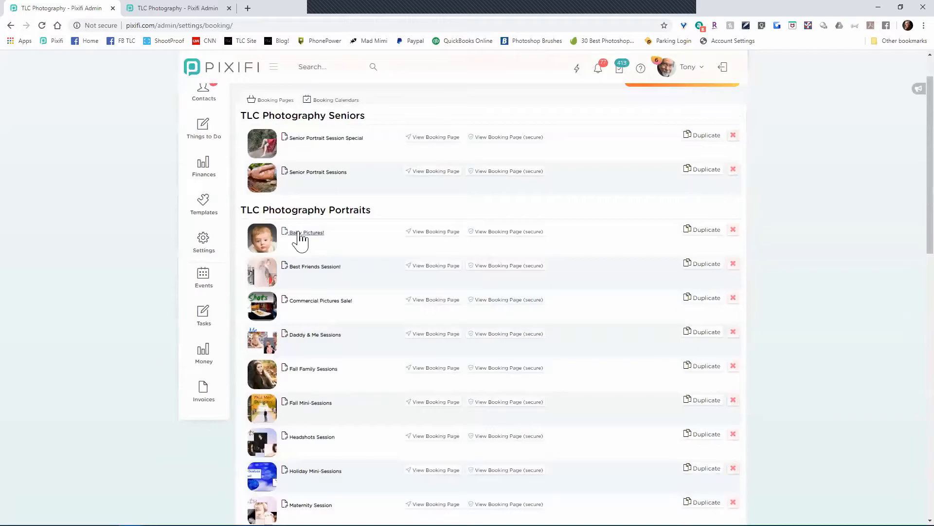
click(300, 233)
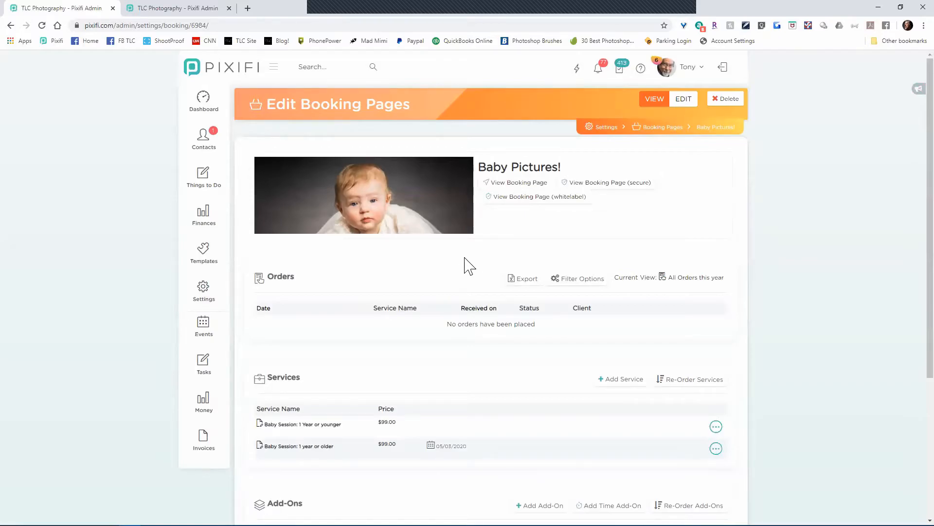
scroll(469, 268, down, 3)
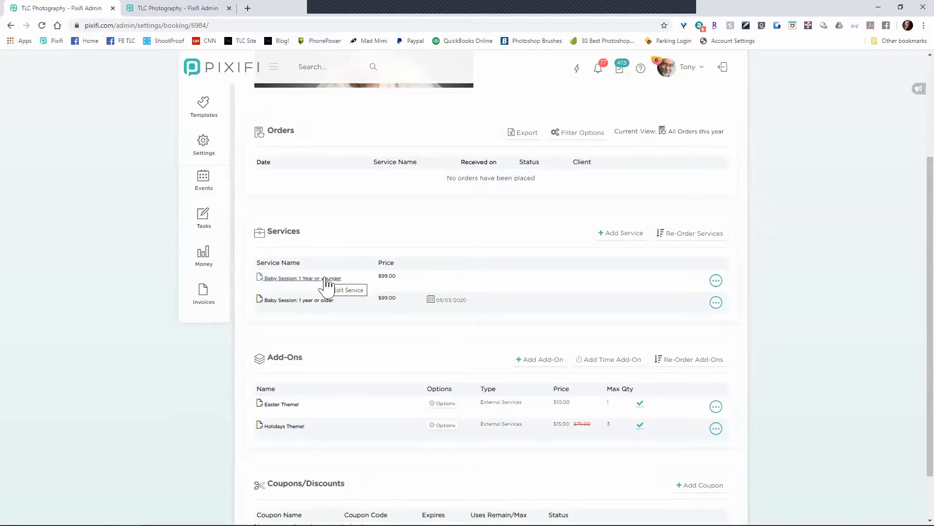
scroll(350, 296, up, 3)
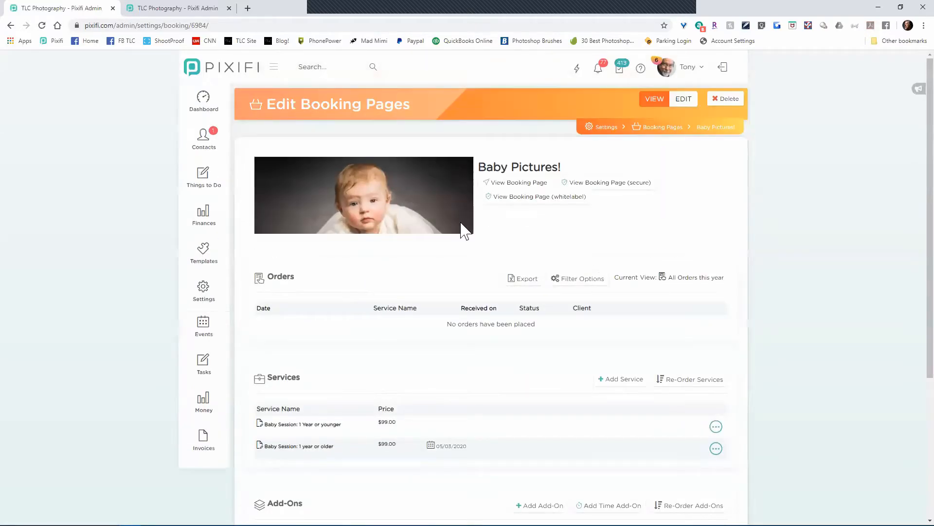
Create a new booking hours calendar named Baby Pictures and open it for editing
click(642, 129)
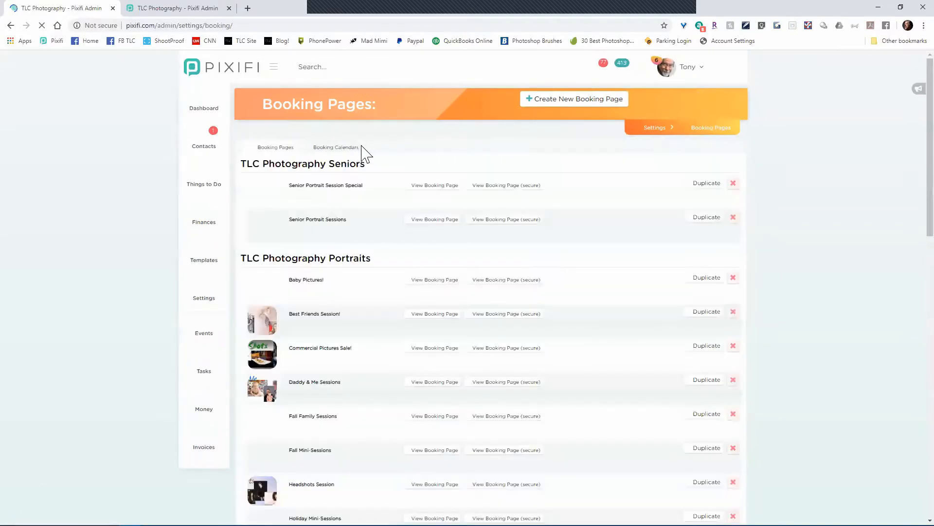
click(348, 148)
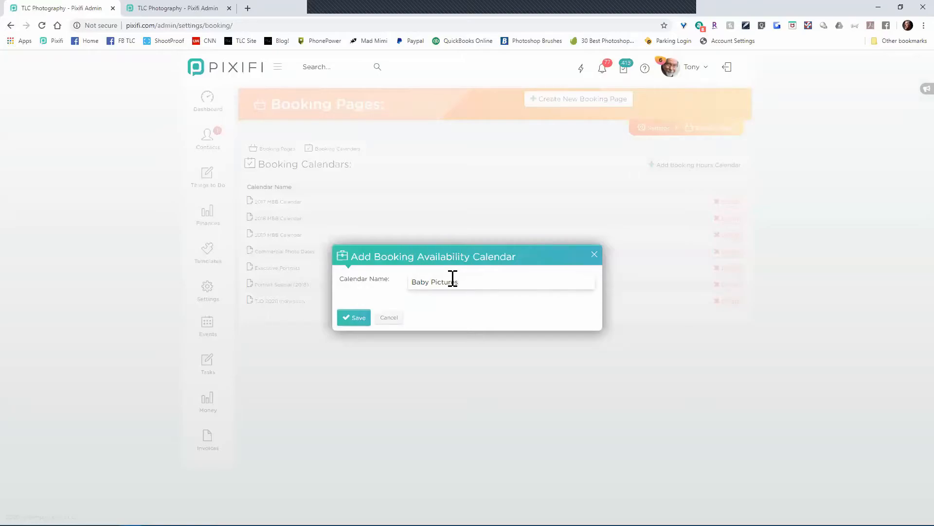
click(350, 320)
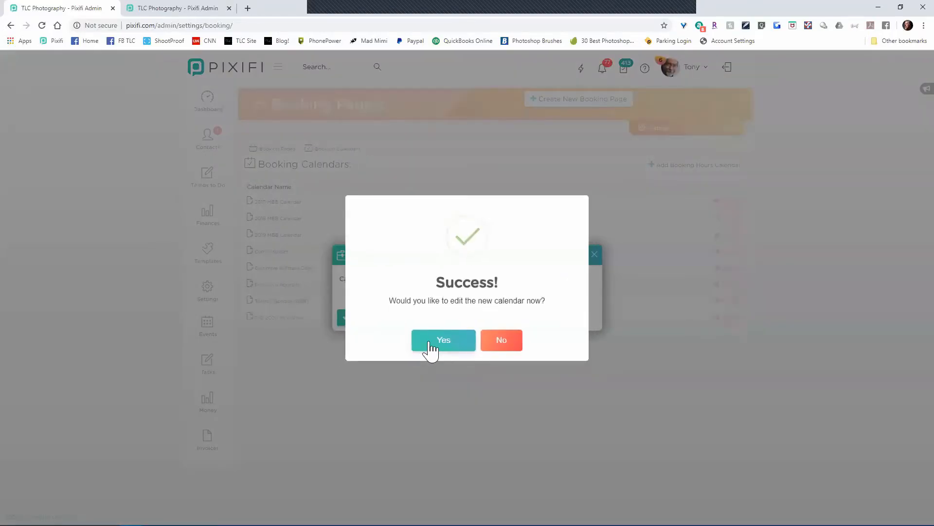
click(443, 340)
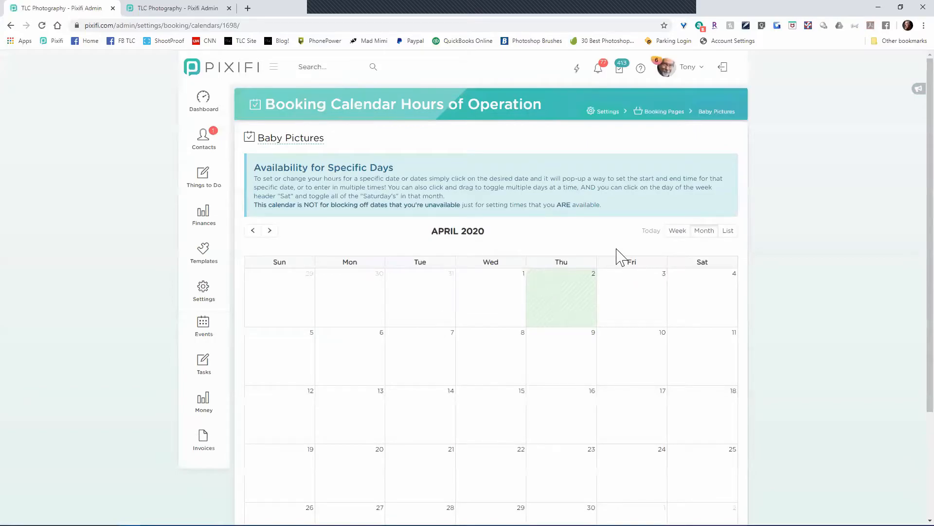
Set availability of 1pm-7pm on every Thursday of June 2020 in the Baby Pictures calendar
click(270, 230)
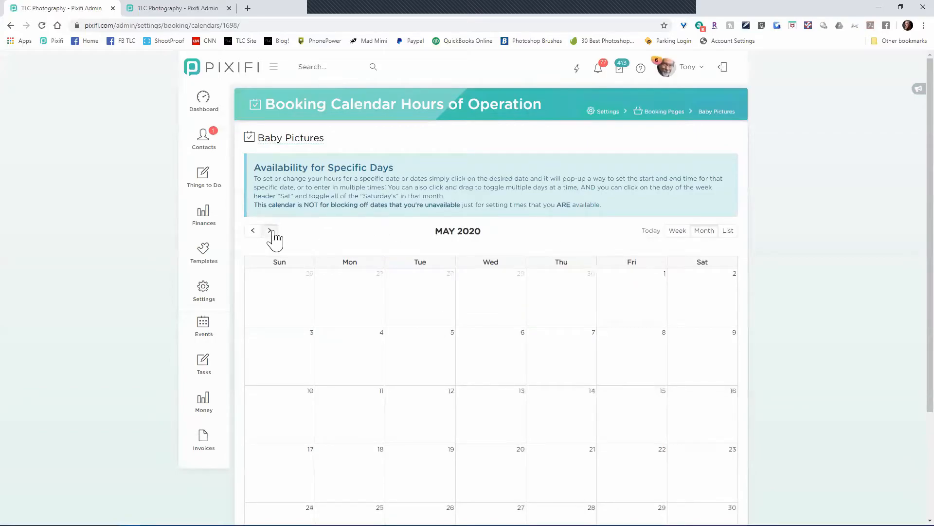
click(270, 230)
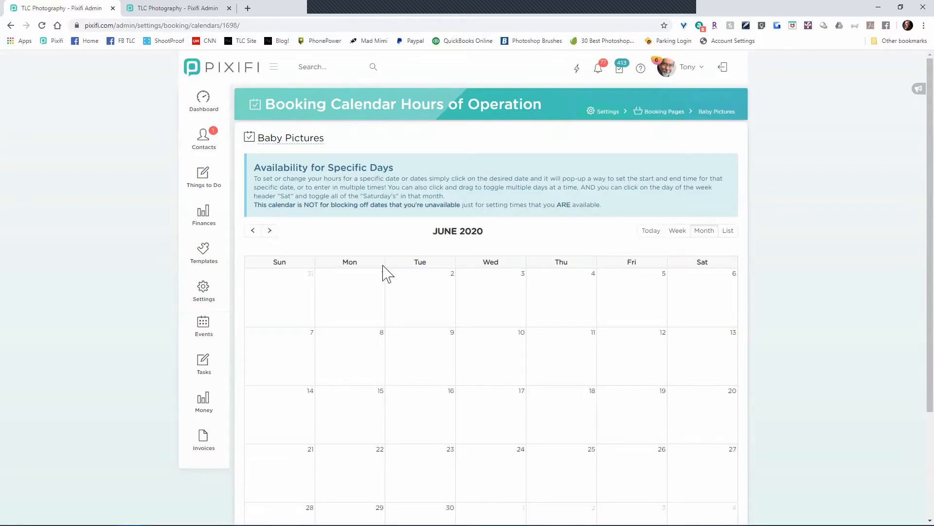
click(564, 261)
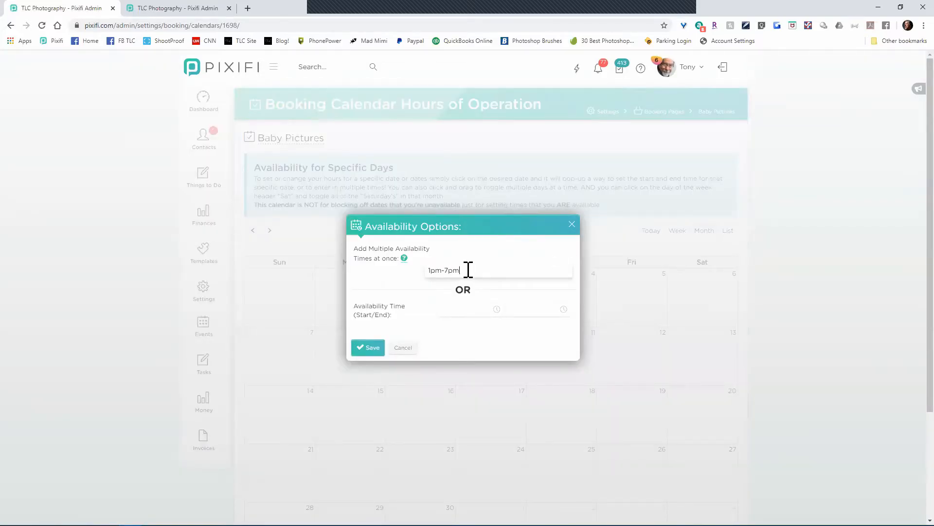
double_click(450, 274)
click(373, 346)
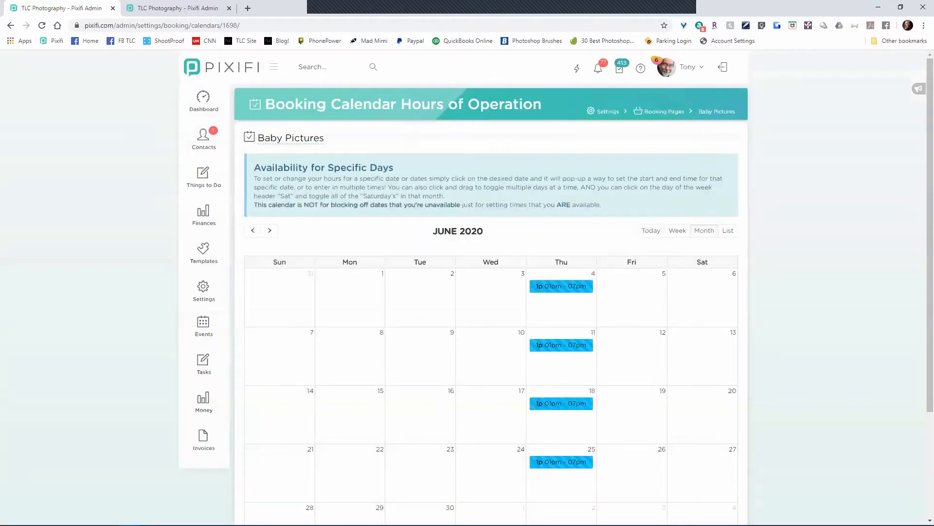
scroll(584, 362, down, 2)
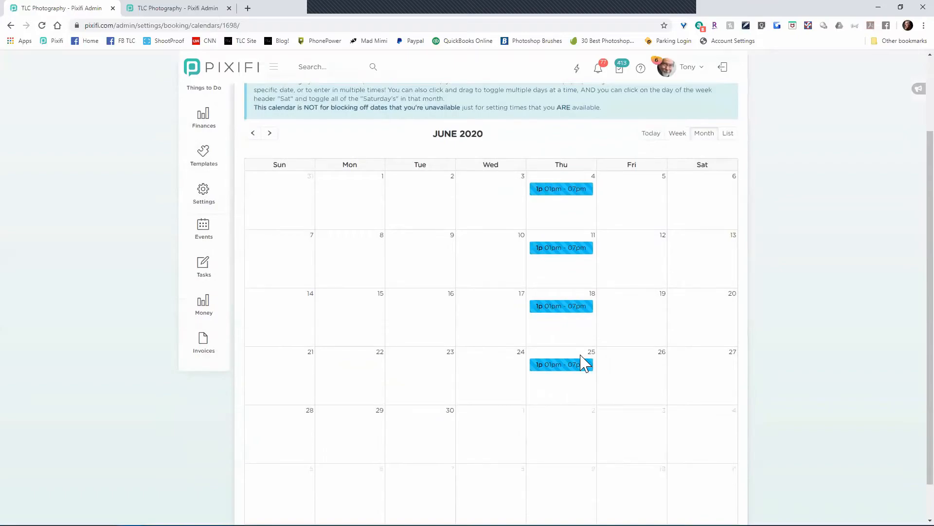
scroll(584, 364, up, 2)
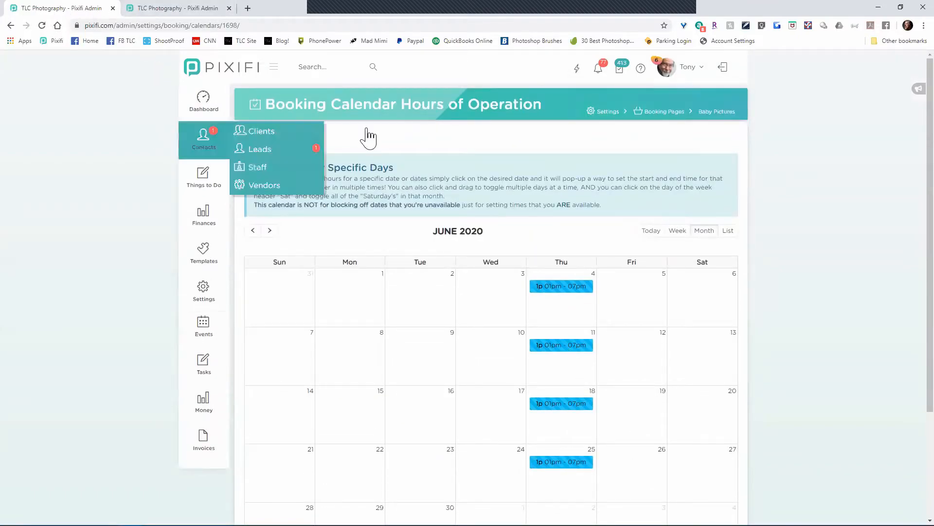
Return to the Baby Pictures! booking page and open the Baby Session: 1 Year or younger service for editing
click(663, 112)
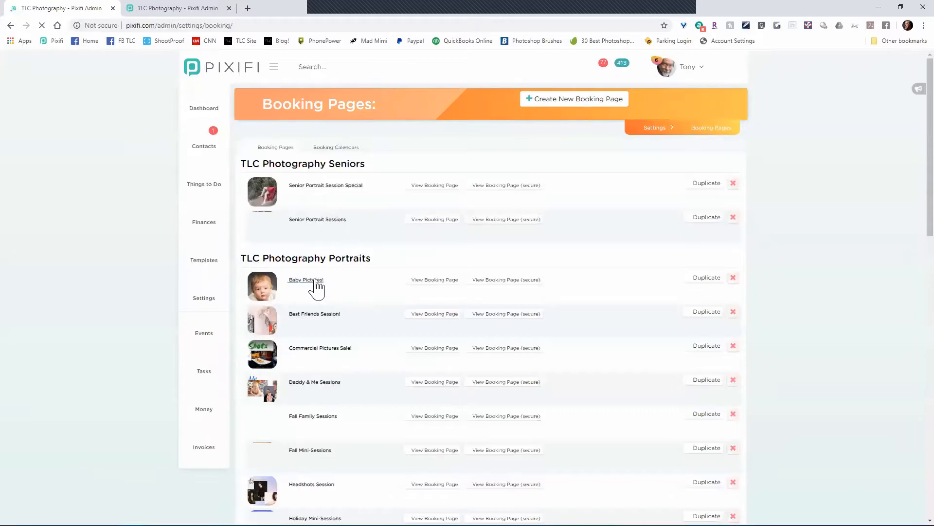
click(316, 280)
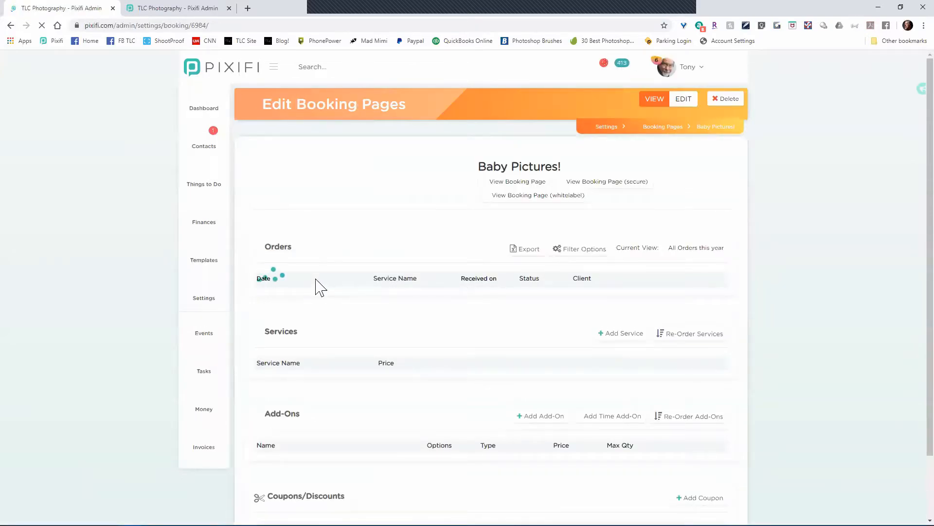
scroll(335, 297, down, 2)
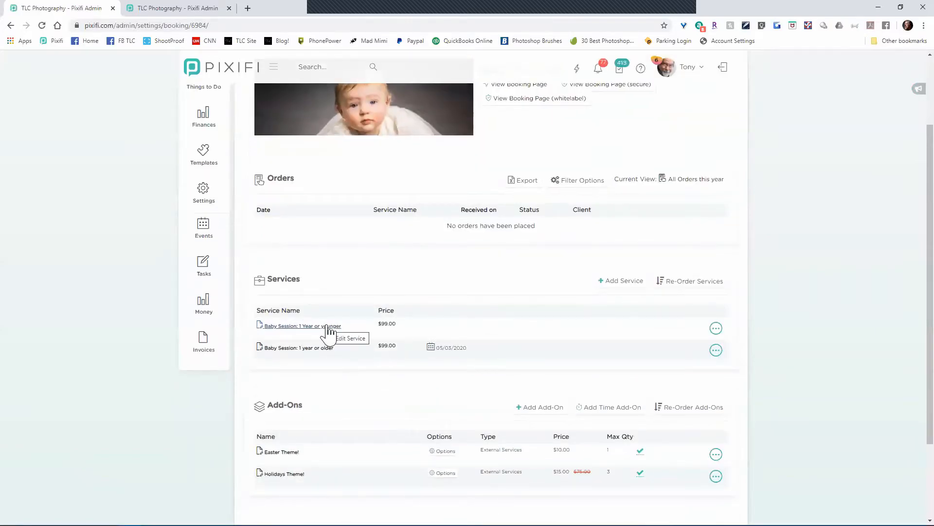
click(327, 327)
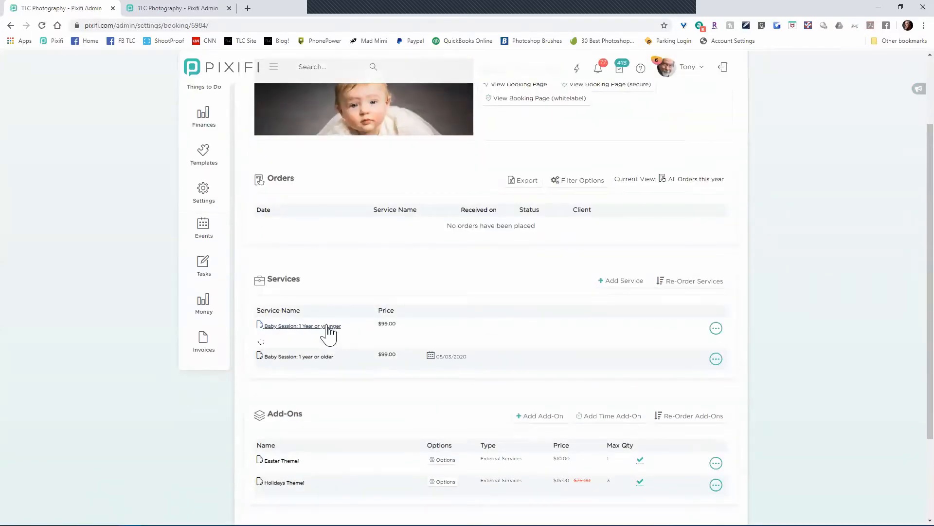
Assign the Baby Pictures custom Booking Calendar to set the hours of the 1 Year or younger session
scroll(488, 317, down, 10)
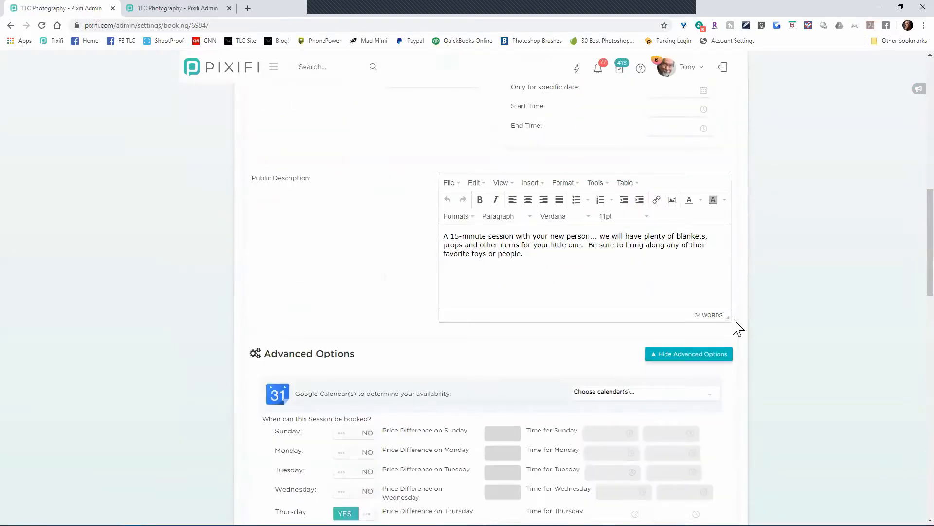
scroll(721, 345, down, 1)
scroll(390, 270, down, 3)
scroll(367, 272, down, 1)
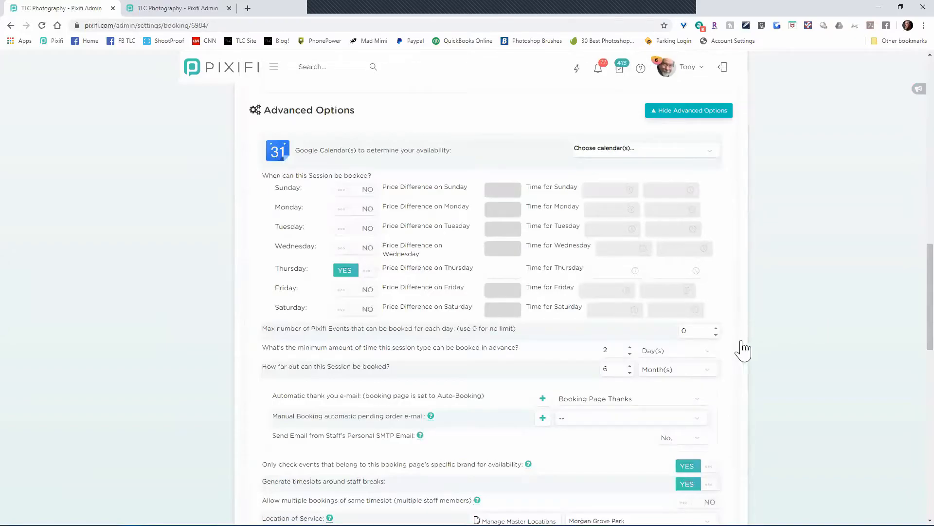
scroll(679, 387, down, 4)
click(623, 374)
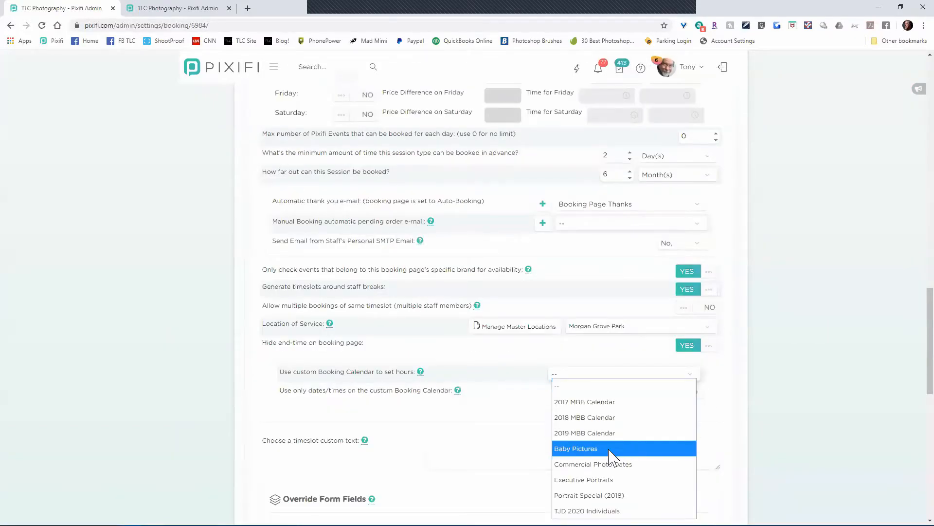
click(615, 444)
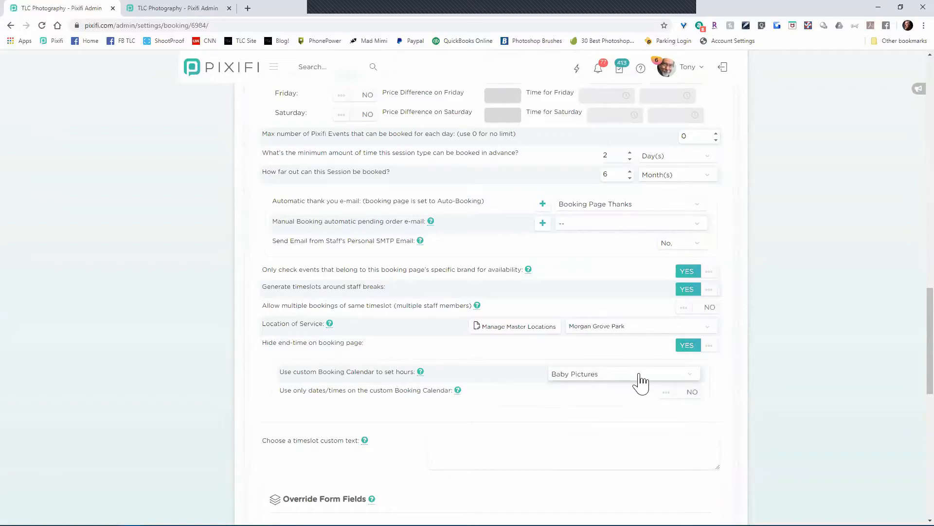
Restrict the 1 Year or younger session to only the custom Booking Calendar's dates and times, and save the service
click(689, 396)
scroll(268, 471, down, 4)
scroll(222, 476, down, 3)
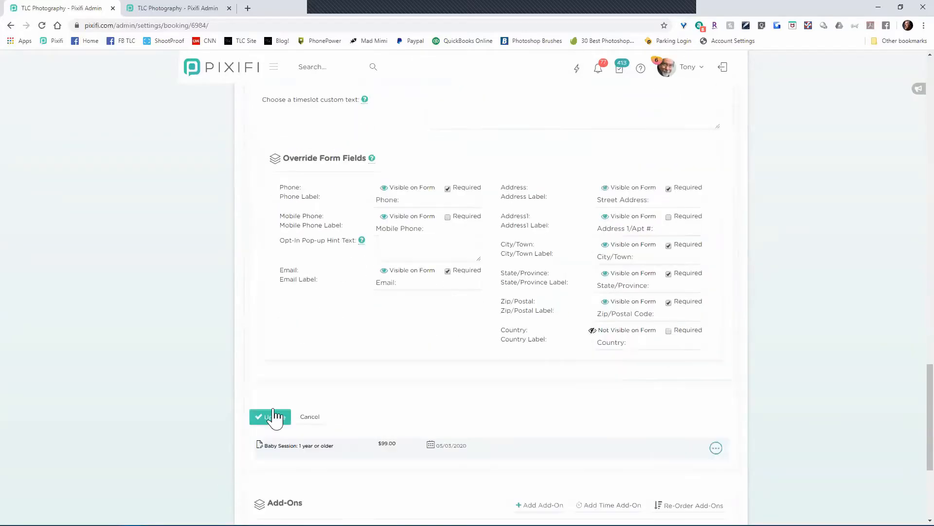
click(269, 418)
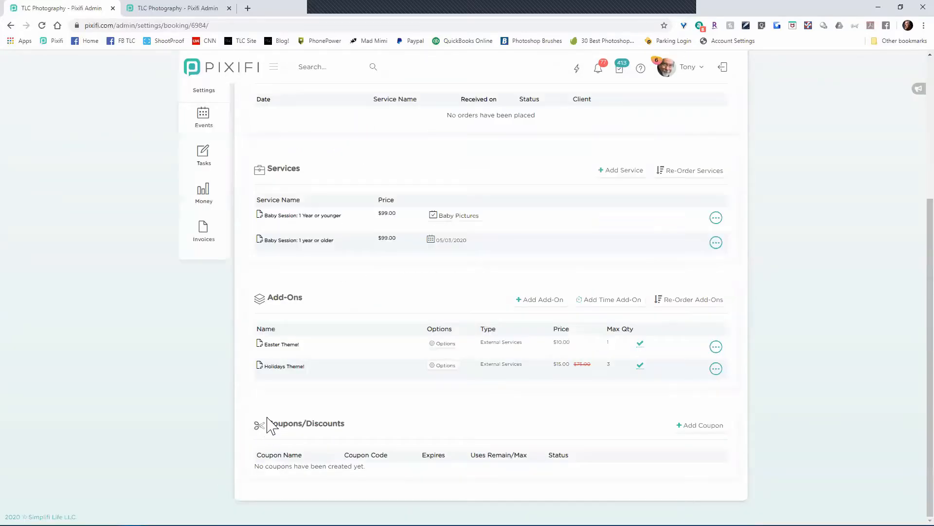
Assign the Baby Pictures custom Booking Calendar to set hours in the Baby Session: 1 year or older advanced options
click(303, 241)
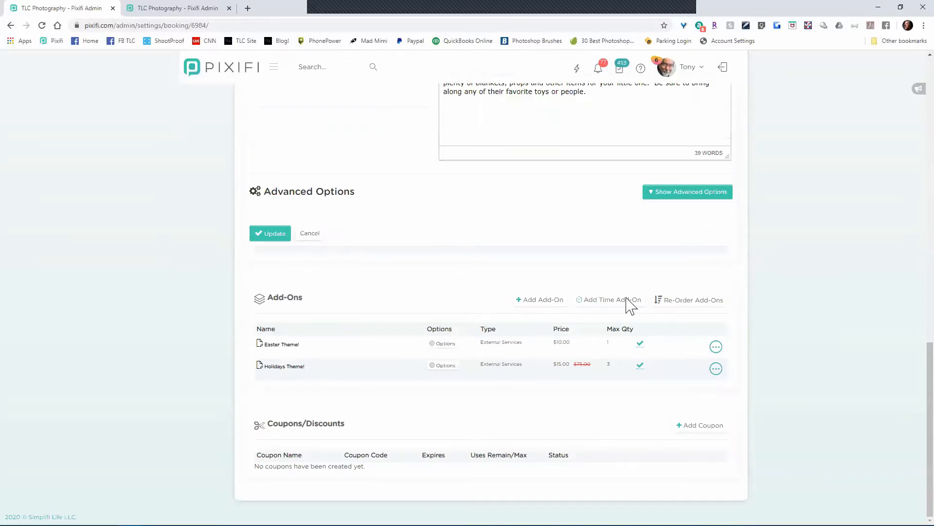
click(702, 195)
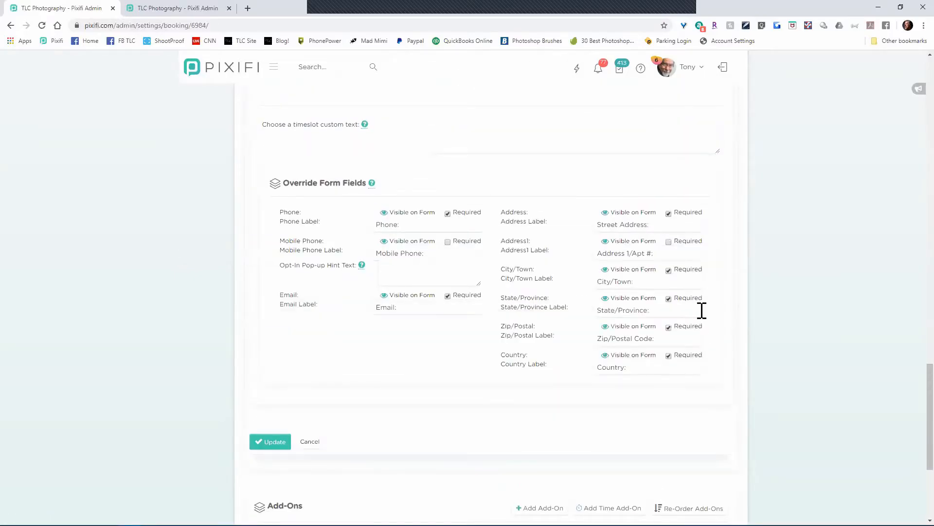
scroll(706, 309, up, 4)
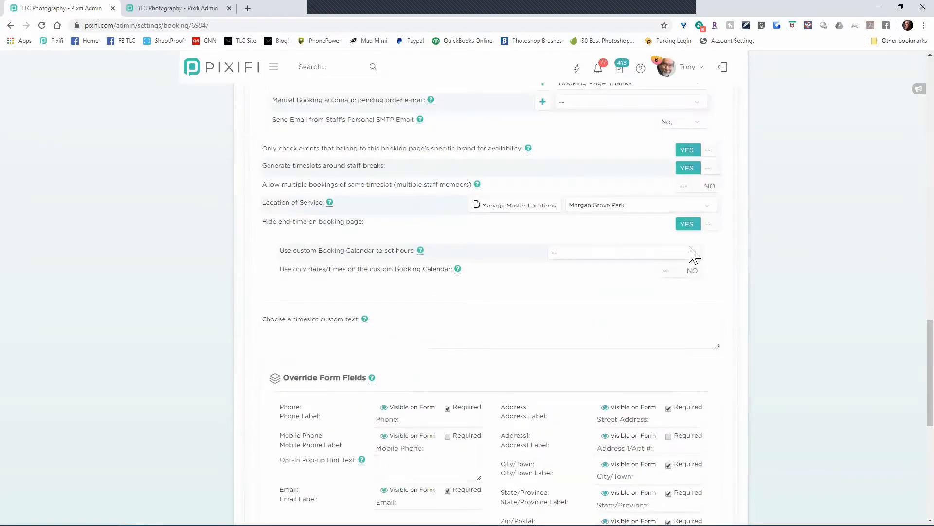
click(690, 253)
click(578, 328)
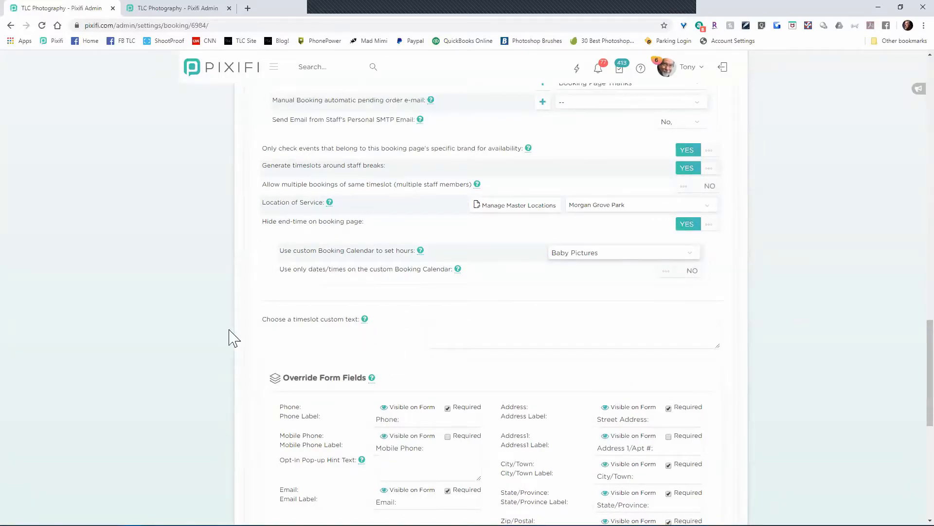
Save the Baby Session: 1 year or older service and open the whitelabel Baby Pictures! booking page in a new tab
scroll(239, 331, down, 5)
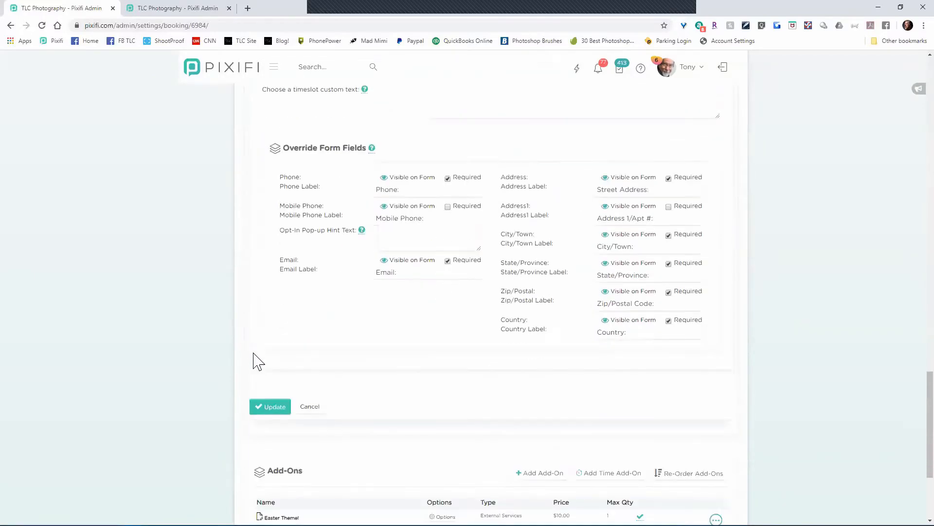
click(270, 393)
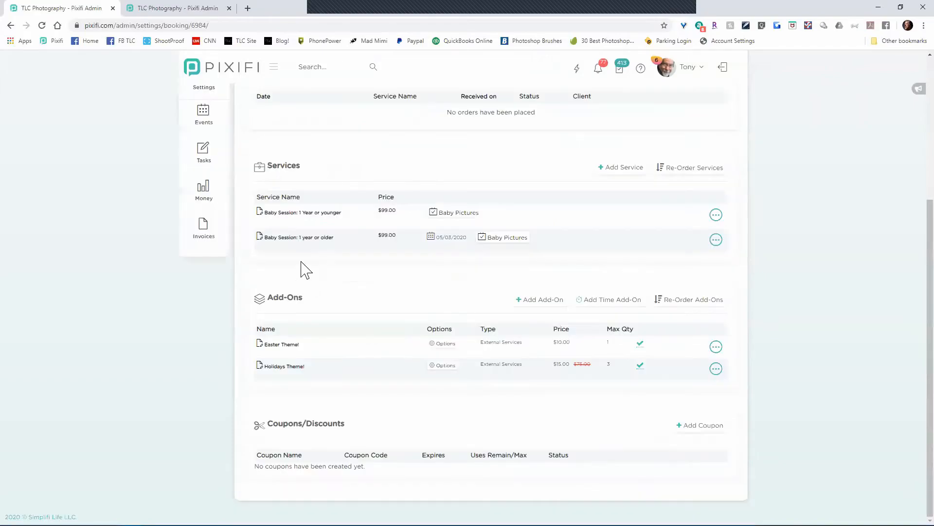
scroll(125, 240, up, 3)
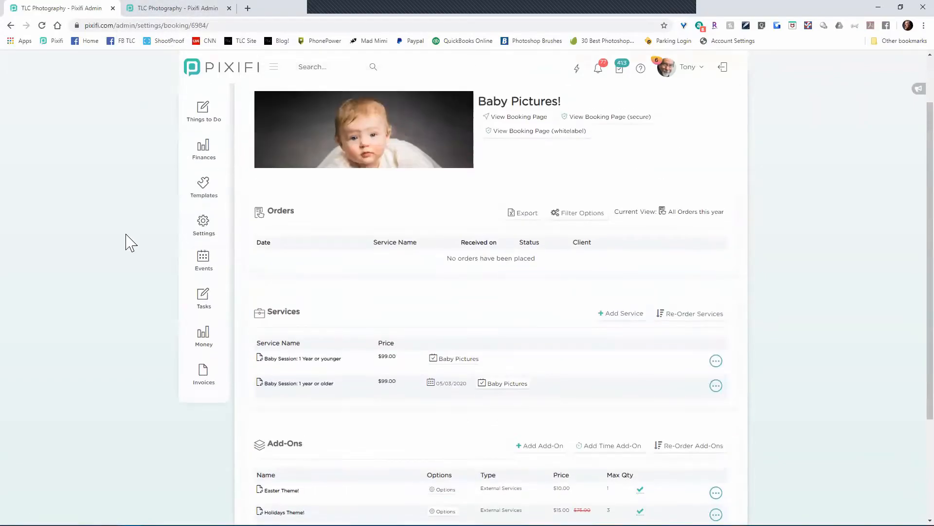
ctrl+click(511, 132)
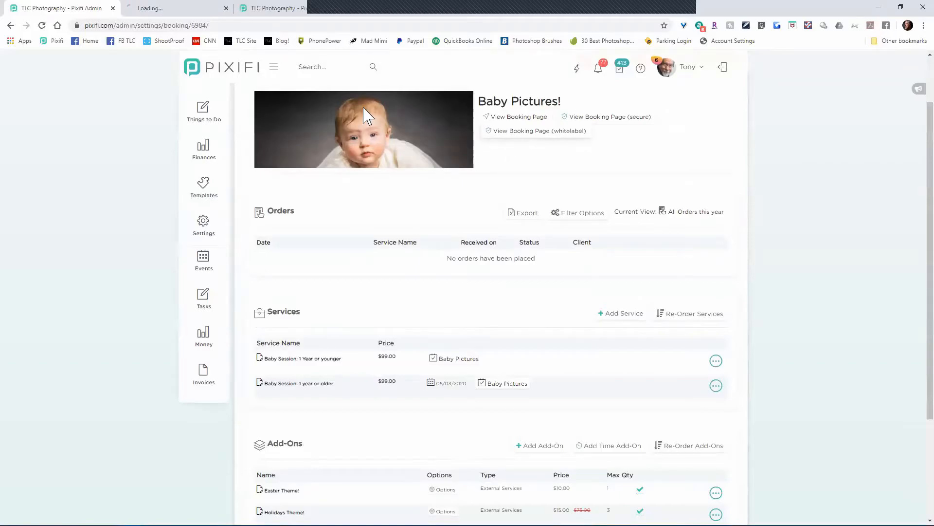
click(173, 11)
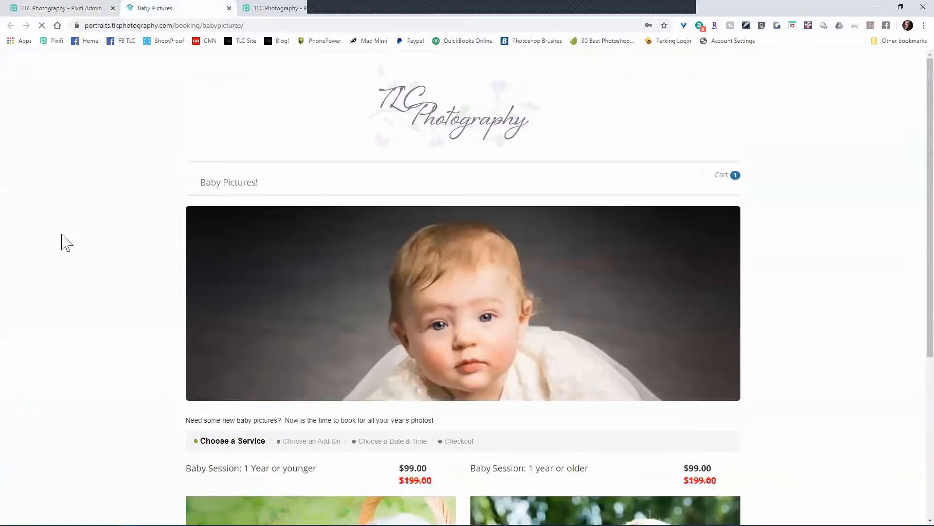
Start a 1 Year or younger booking without add-ons and check the time slots for June 4 and June 25, 2020
scroll(62, 242, down, 5)
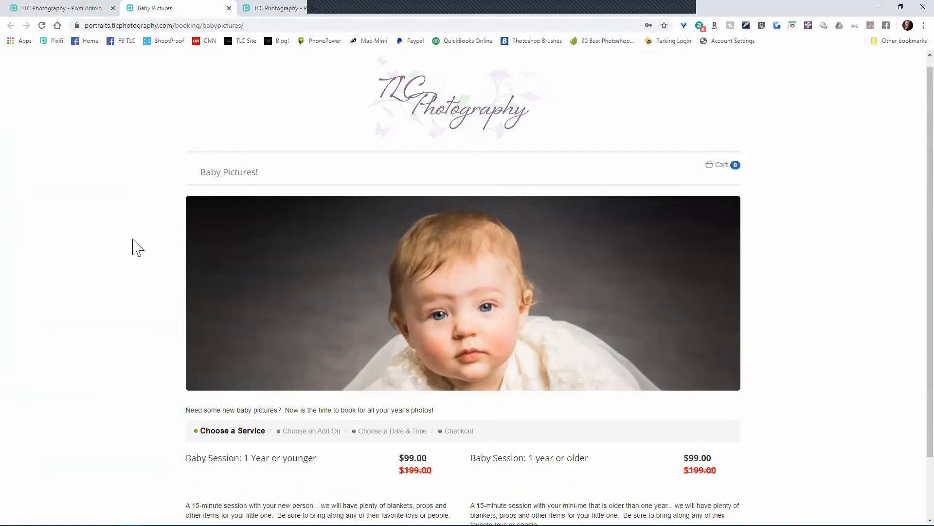
scroll(133, 242, down, 2)
scroll(133, 253, down, 4)
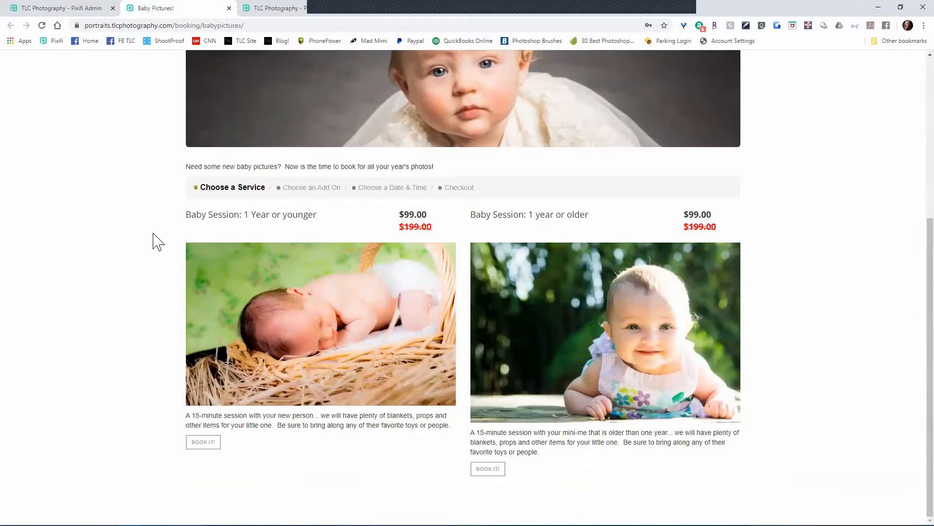
click(202, 443)
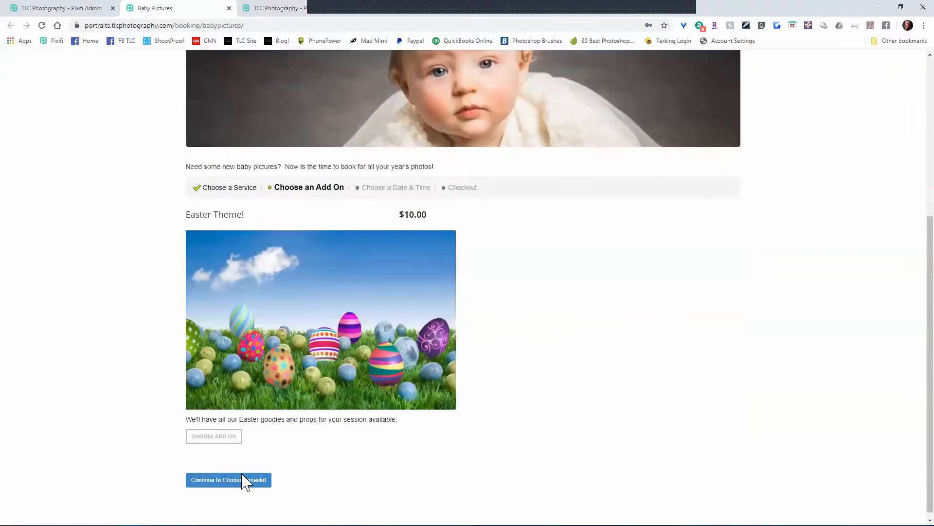
click(244, 480)
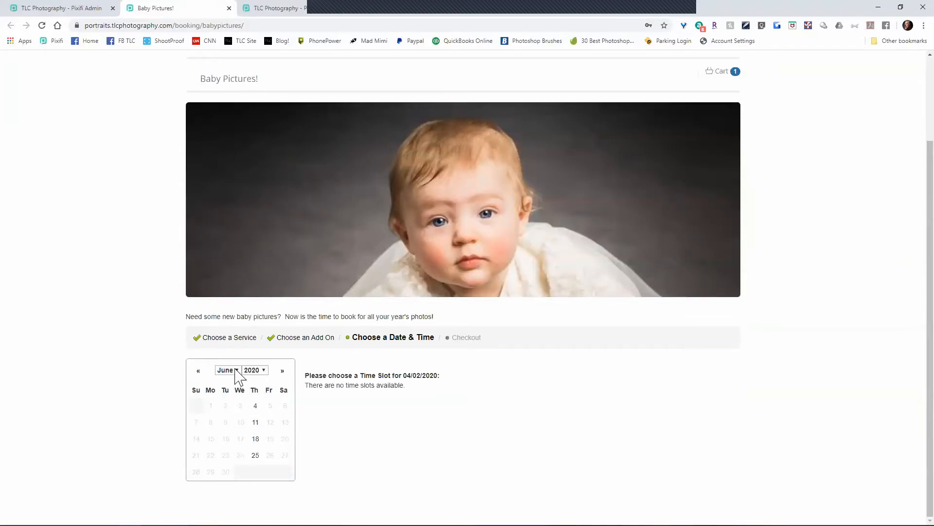
click(254, 404)
click(254, 455)
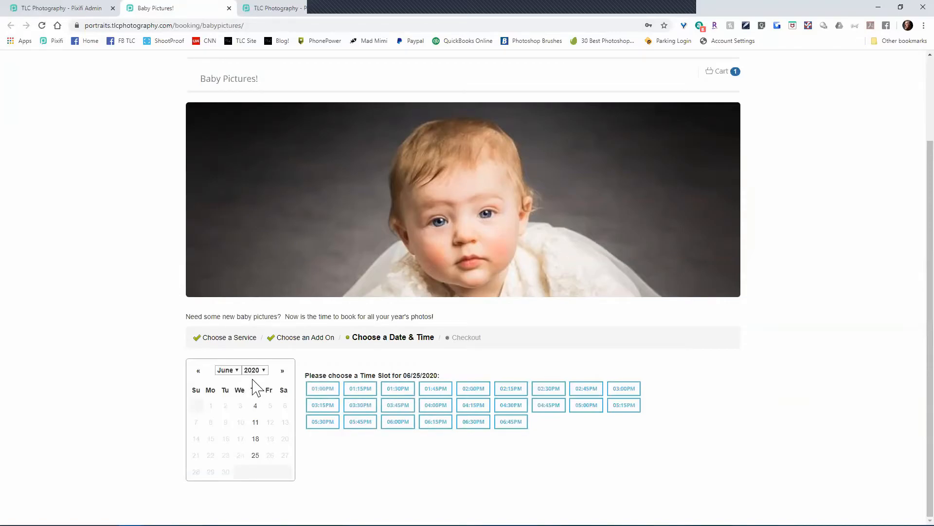
Remove all items from the booking page's cart
scroll(265, 375, up, 2)
click(722, 174)
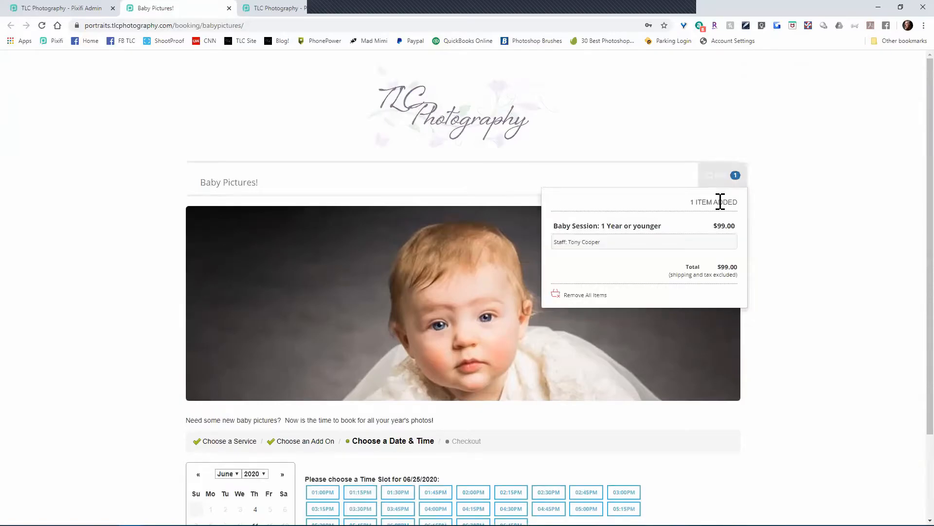
click(578, 295)
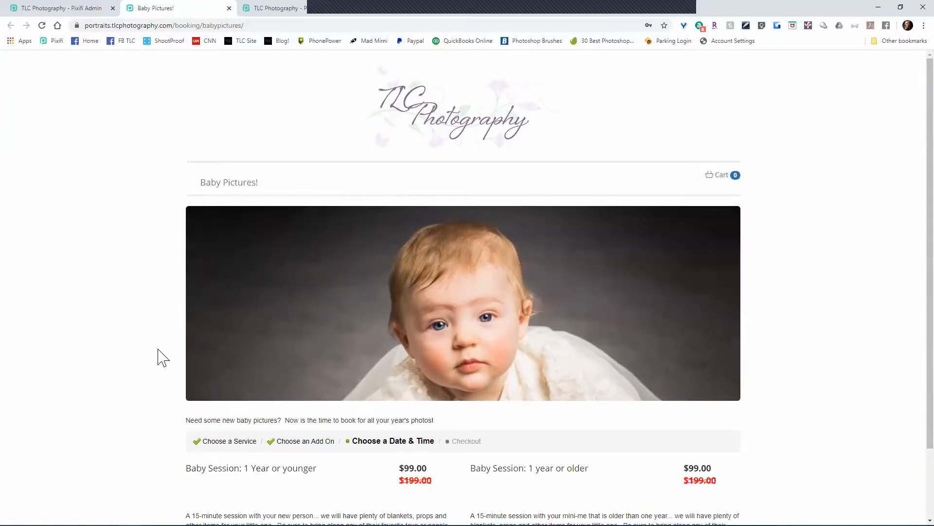
Start a 1 year or older booking without add-ons to check its available time slots
scroll(132, 370, down, 5)
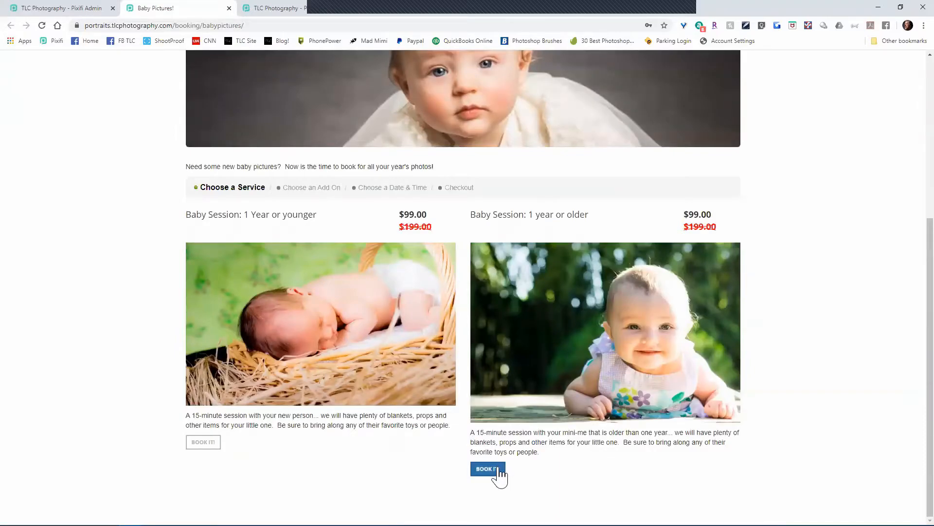
click(497, 468)
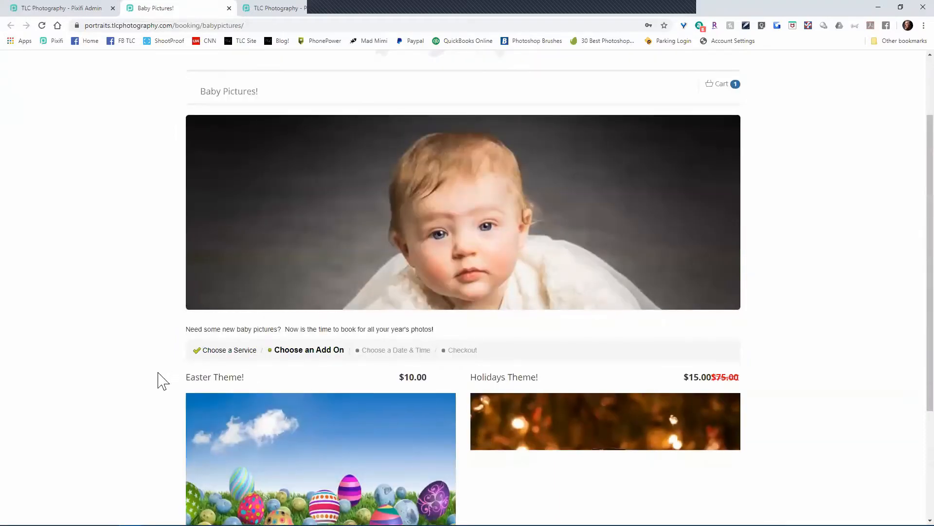
scroll(165, 397, down, 2)
scroll(176, 429, down, 2)
click(198, 476)
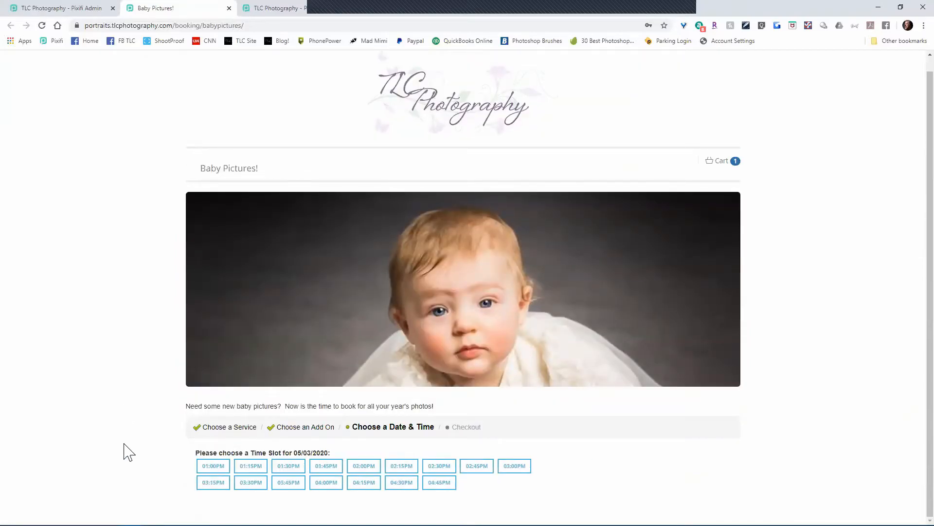
Reload the public booking page and go through the 1 year or older session again to recheck its time slots
click(42, 25)
scroll(171, 180, down, 4)
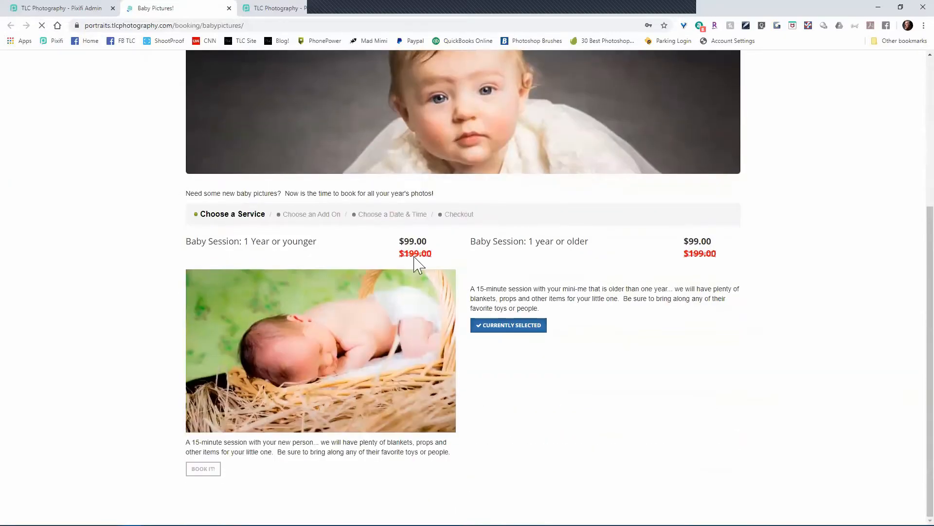
click(515, 330)
scroll(116, 428, down, 3)
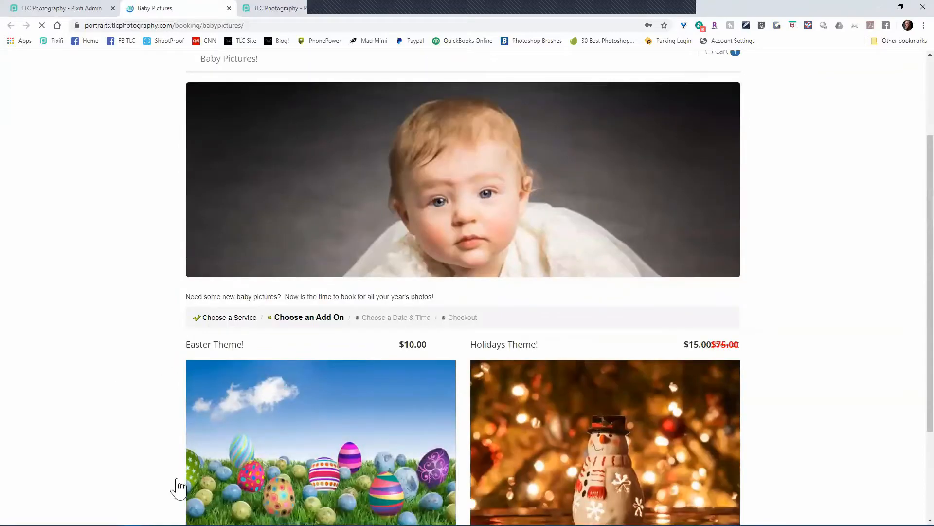
click(218, 475)
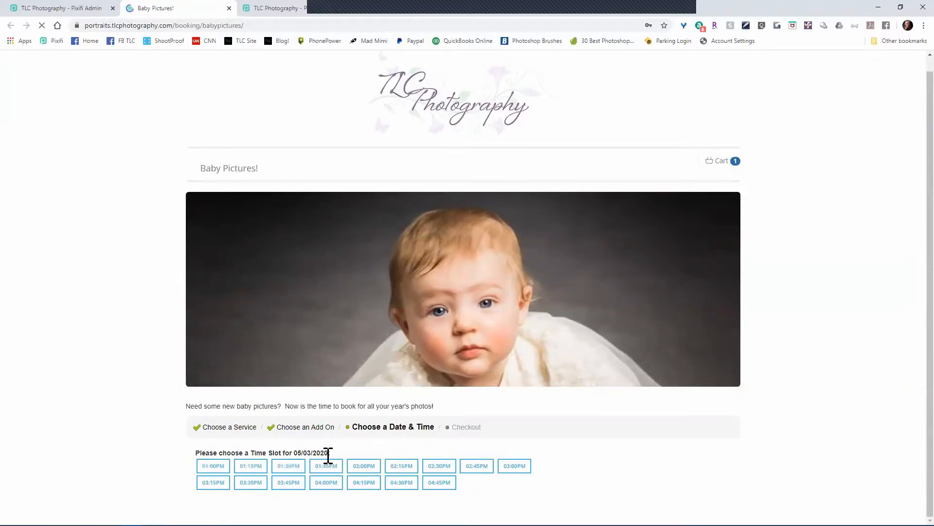
Return to the Pixifi admin page and review the Baby Session: 1 year or older service's settings, including its advanced options
click(86, 14)
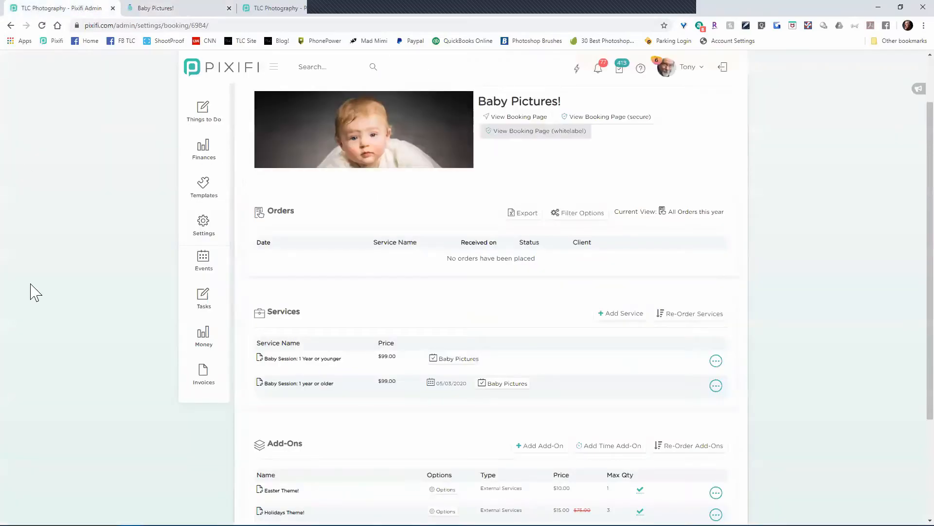
scroll(292, 339, down, 1)
click(297, 336)
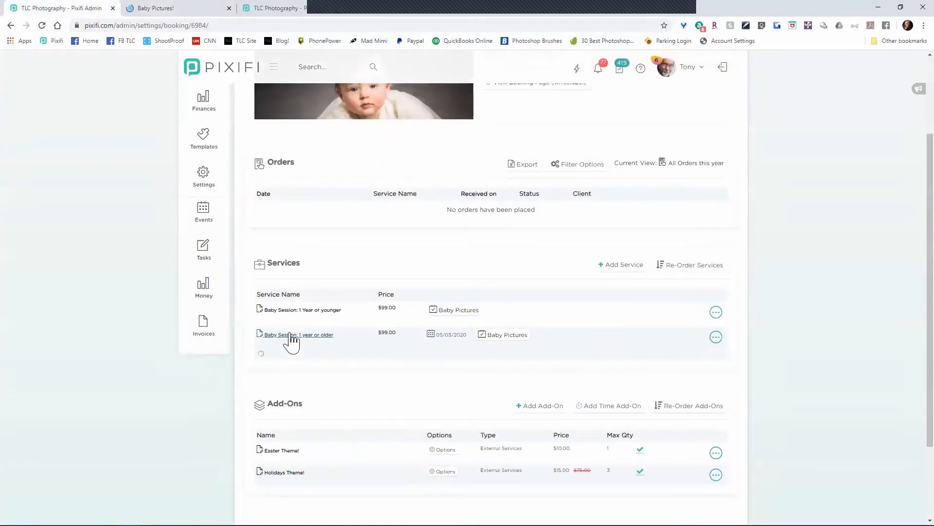
scroll(744, 367, down, 1)
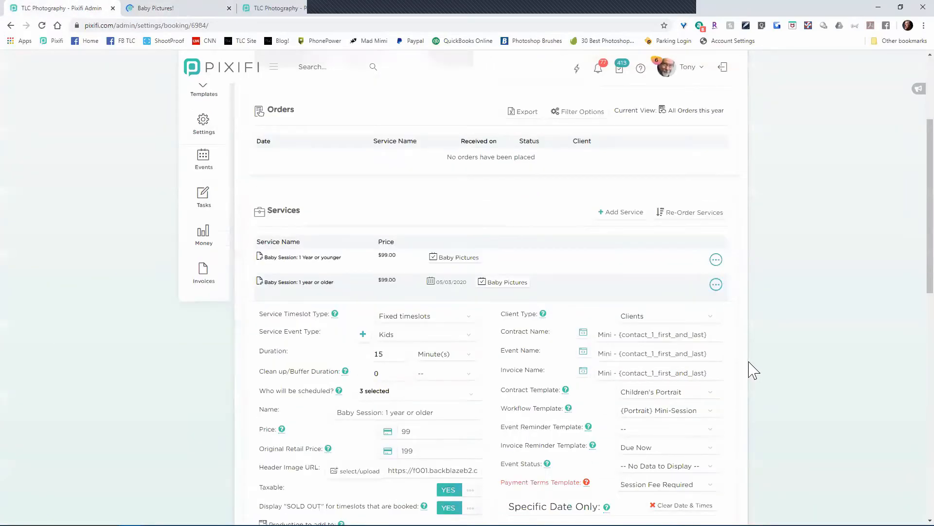
scroll(748, 363, down, 8)
click(698, 418)
scroll(781, 360, down, 5)
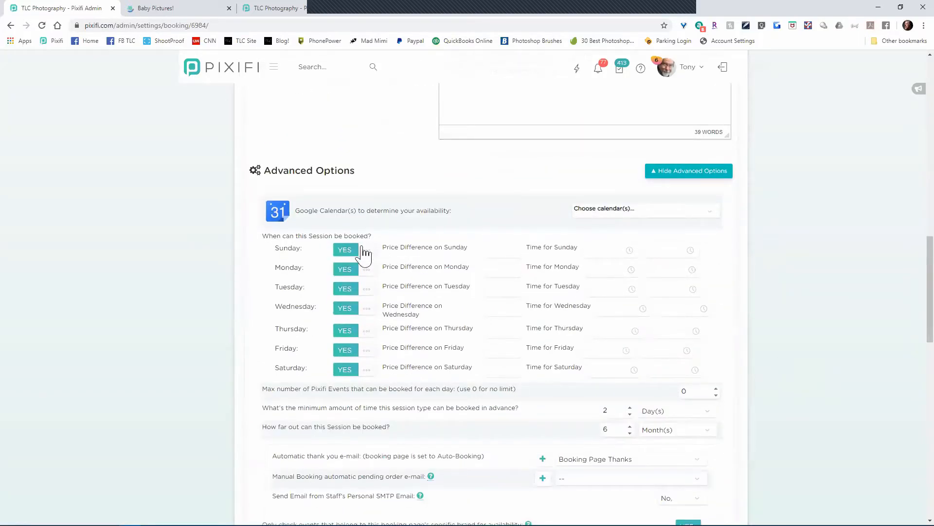
scroll(388, 282, up, 7)
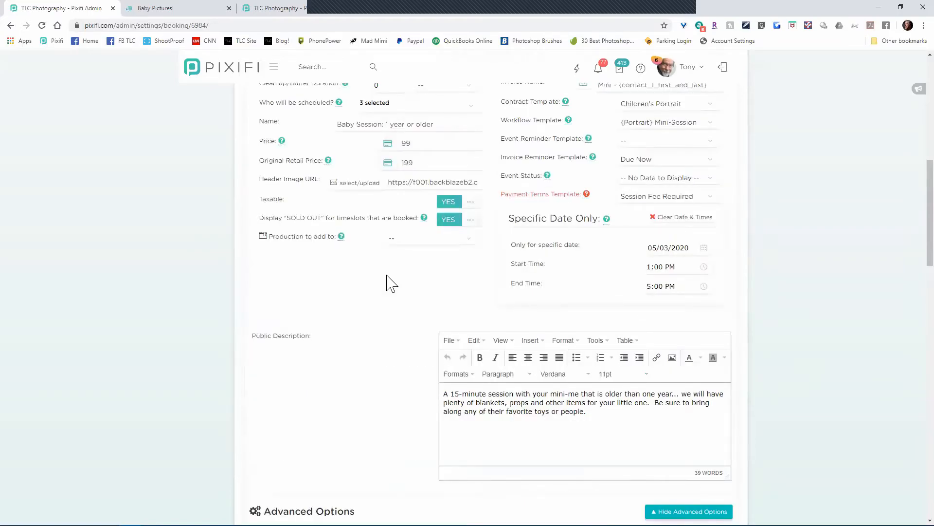
Make Thursday the only bookable day for the 1 year or older session and save the service
scroll(392, 284, down, 6)
click(346, 298)
click(346, 317)
click(346, 337)
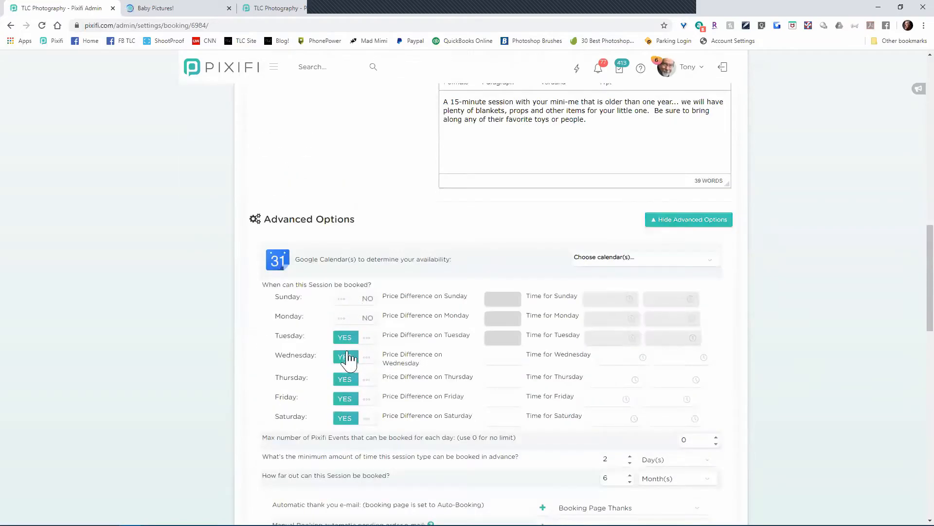
click(346, 399)
click(345, 418)
scroll(539, 377, down, 1)
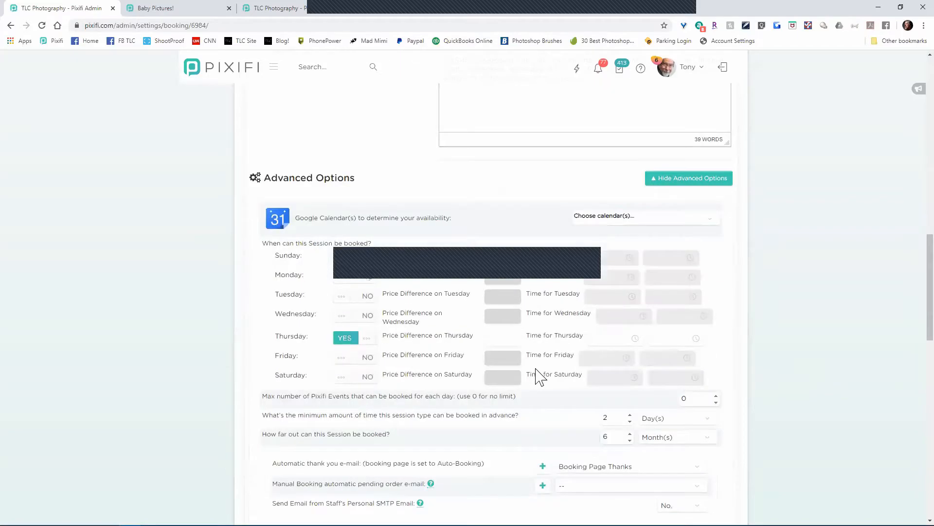
scroll(538, 378, down, 3)
scroll(458, 392, down, 8)
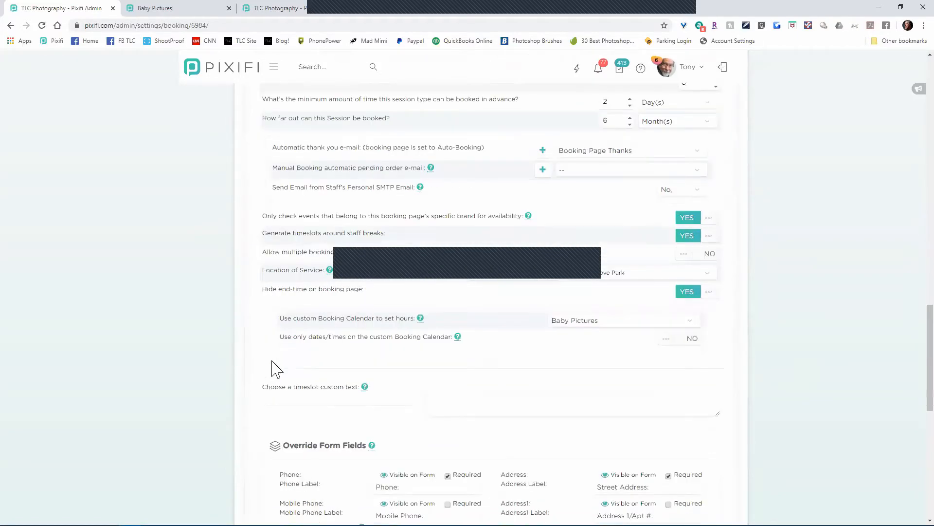
scroll(281, 347, down, 4)
click(284, 332)
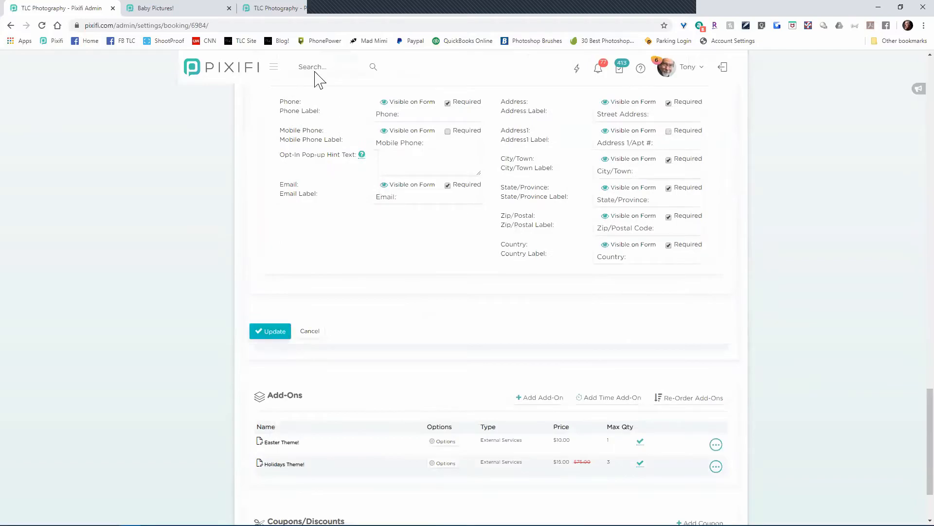
Switch to the public Baby Pictures! booking page and reload it to review the service list
click(202, 8)
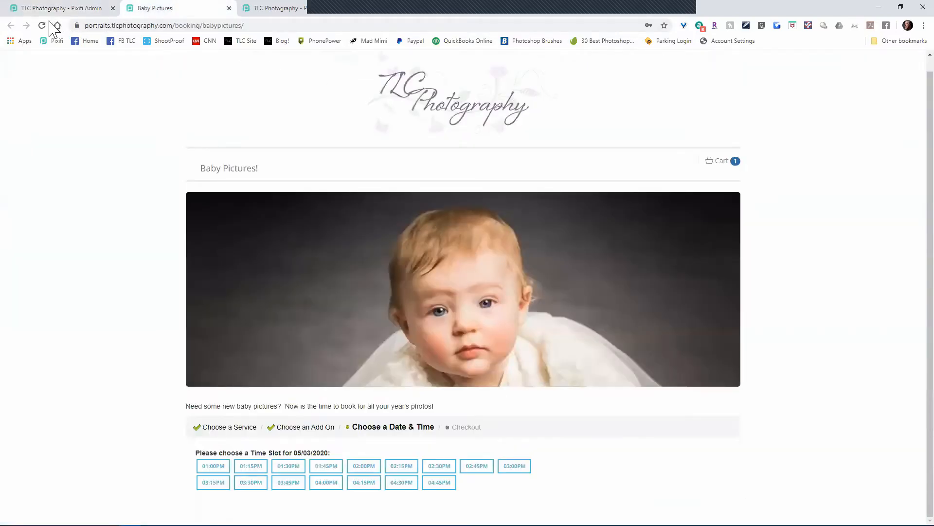
click(43, 25)
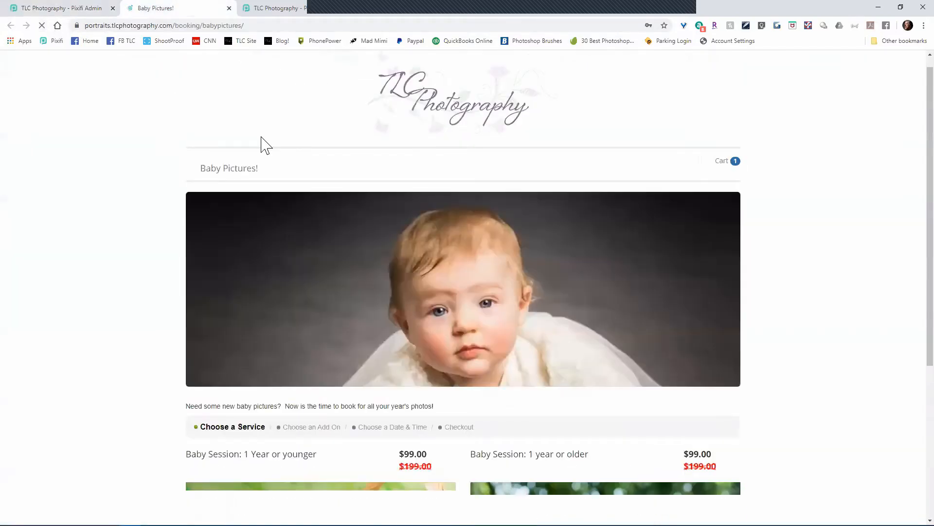
scroll(185, 176, down, 5)
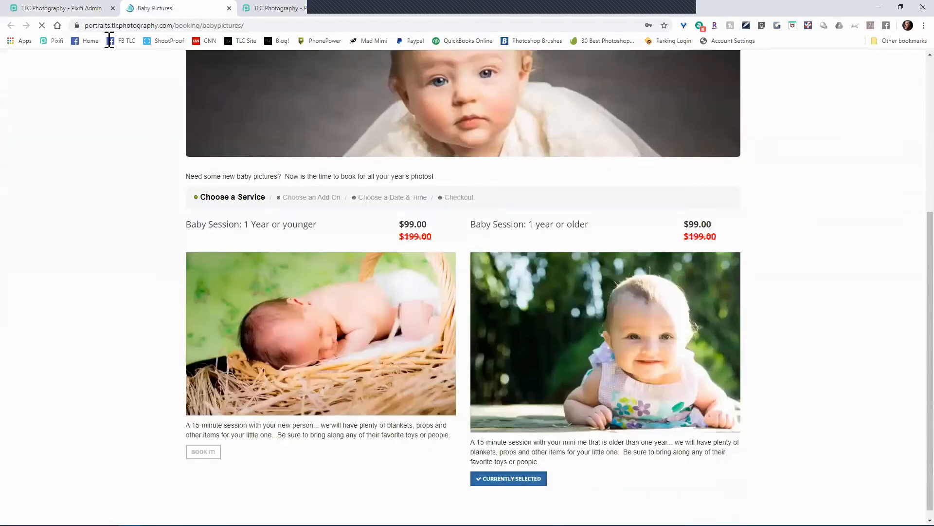
scroll(185, 175, up, 4)
Clear the specific date, start time and end time from the Baby Session: 1 year or older service in Pixifi admin and save it
click(75, 8)
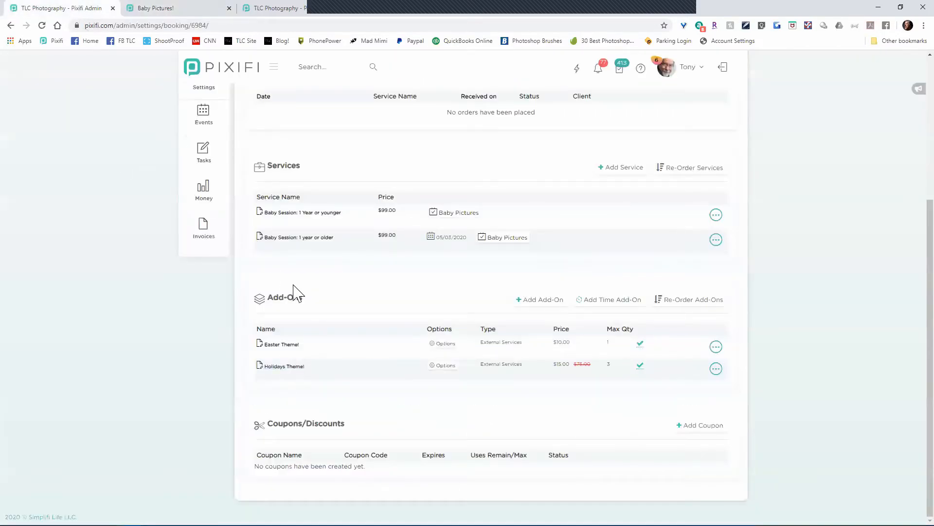
click(304, 238)
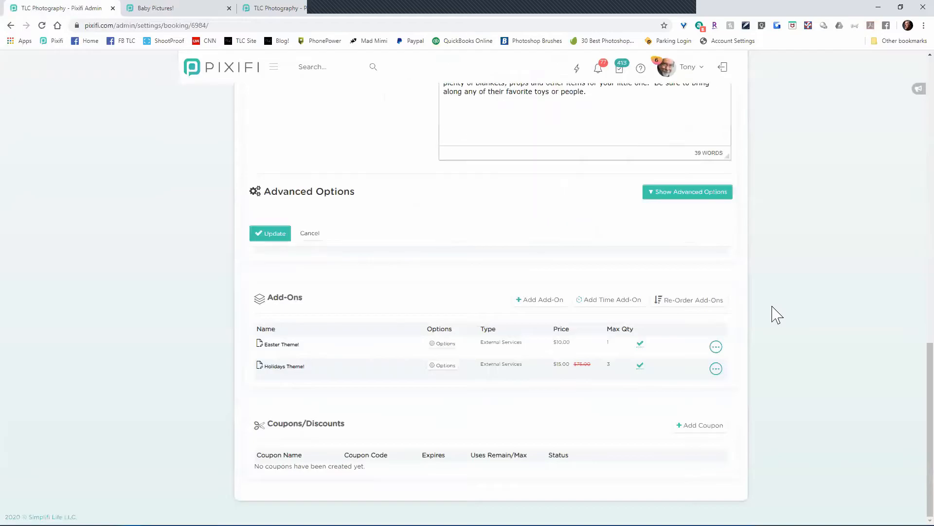
scroll(778, 315, up, 6)
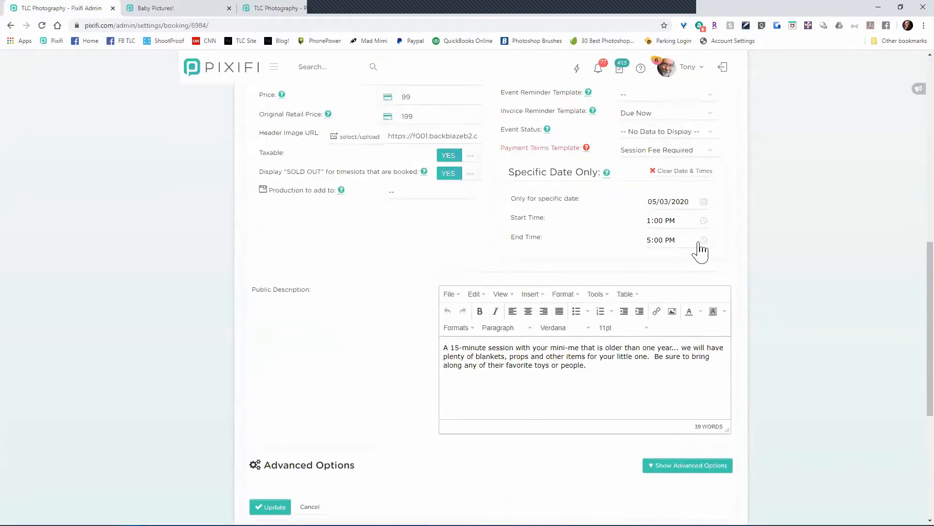
click(643, 224)
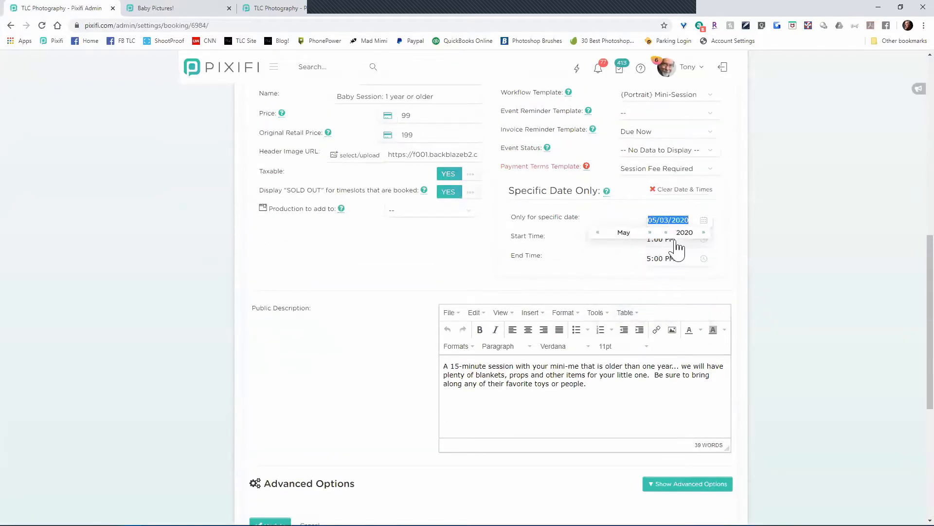
click(649, 240)
key(Delete)
drag(681, 259, 619, 259)
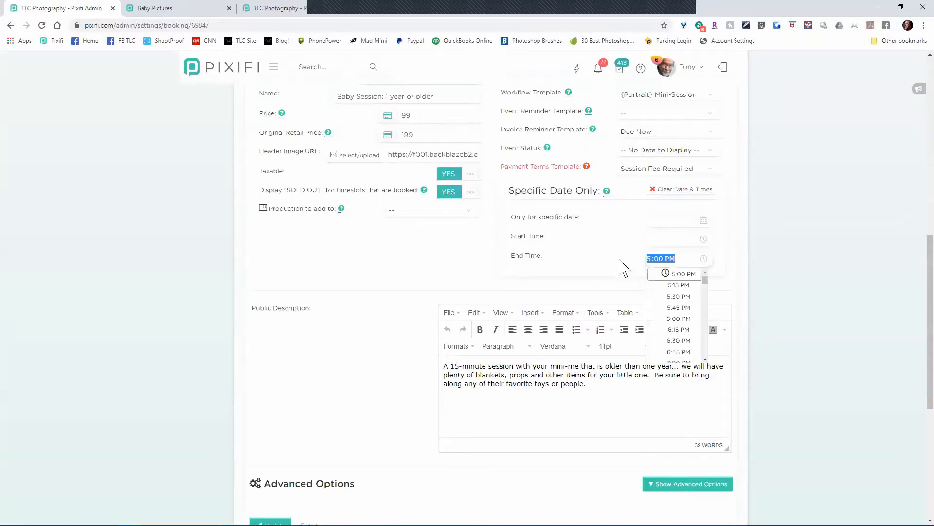
key(Delete)
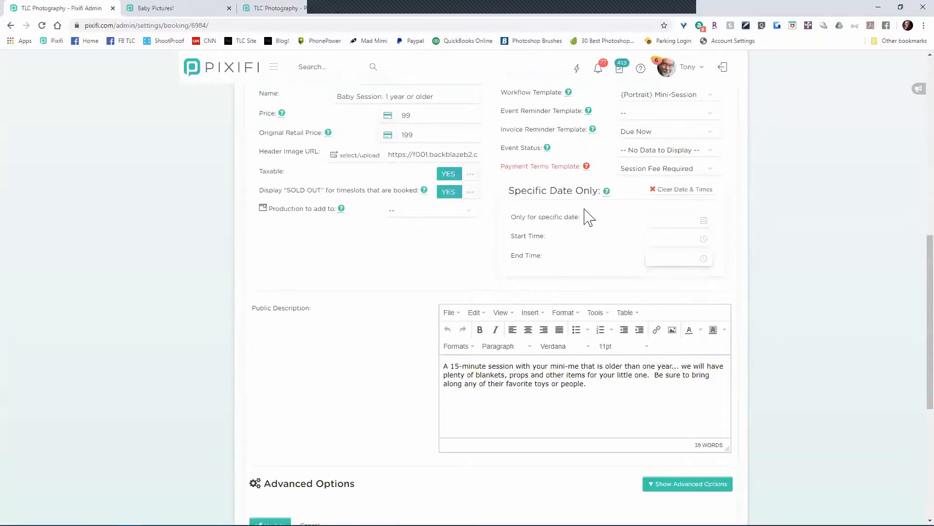
scroll(323, 432, down, 3)
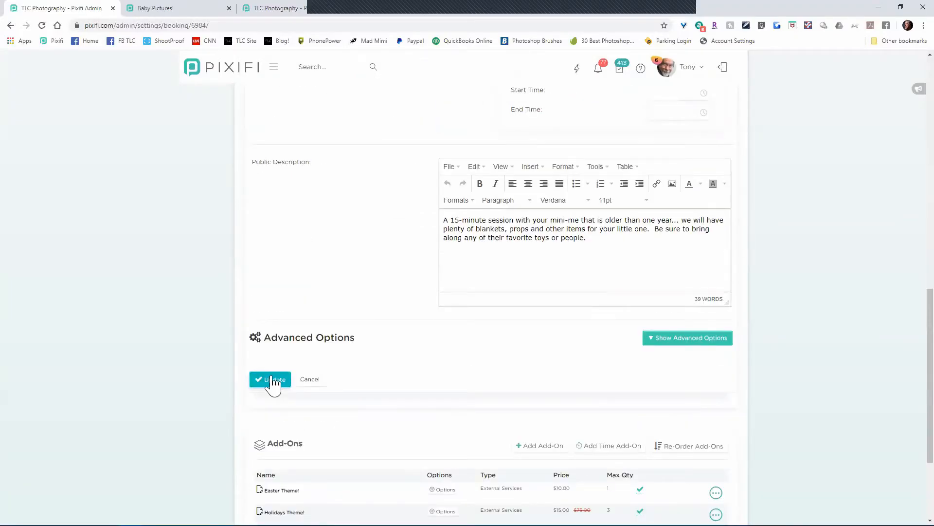
click(273, 381)
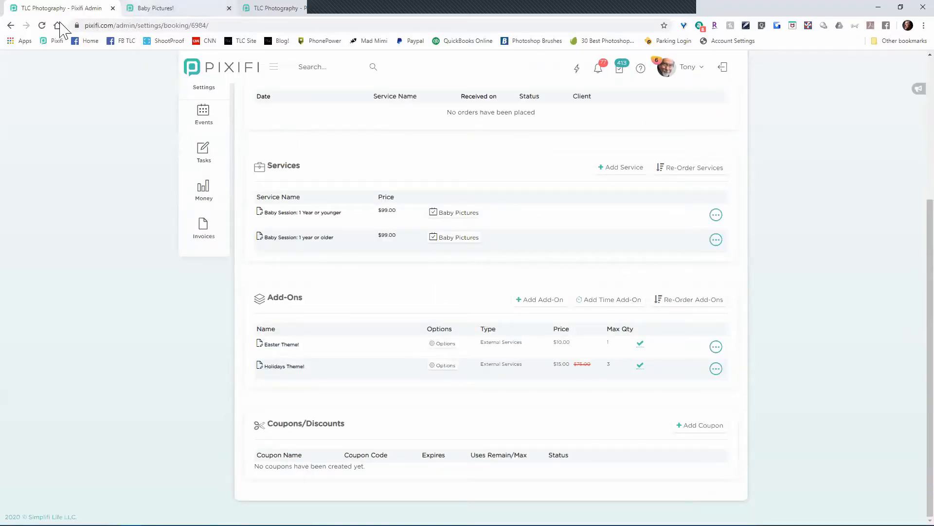
Reload the public Baby Pictures! booking page and continue with the 1 year or older session, without add-ons, to the date and time choice
key(ctrl+Tab)
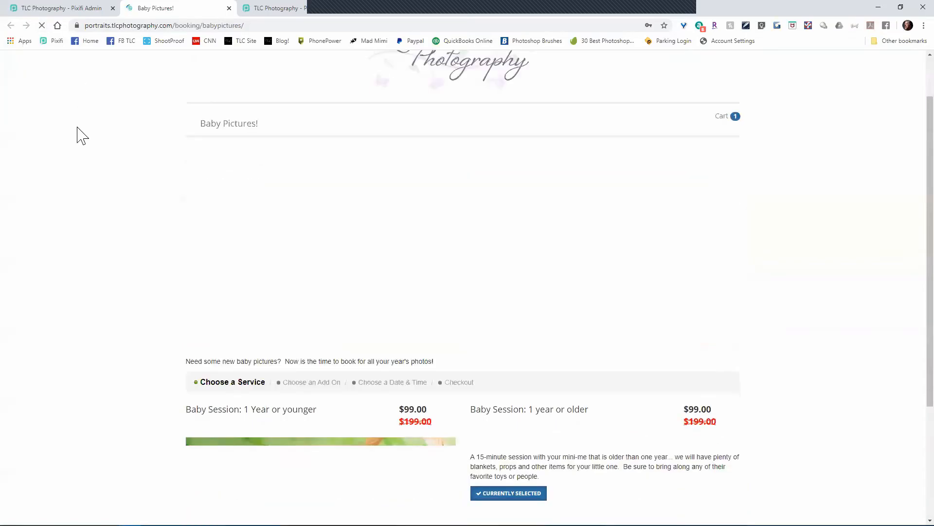
scroll(137, 212, down, 4)
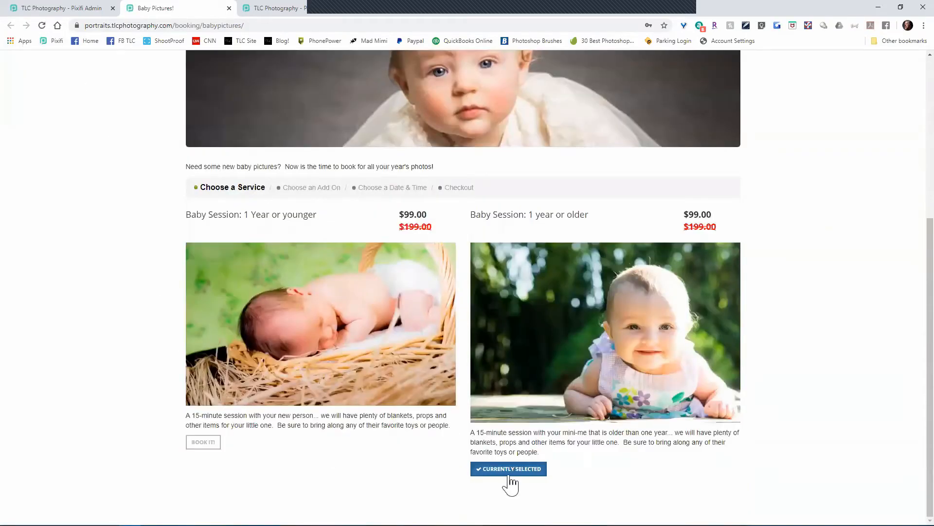
click(511, 468)
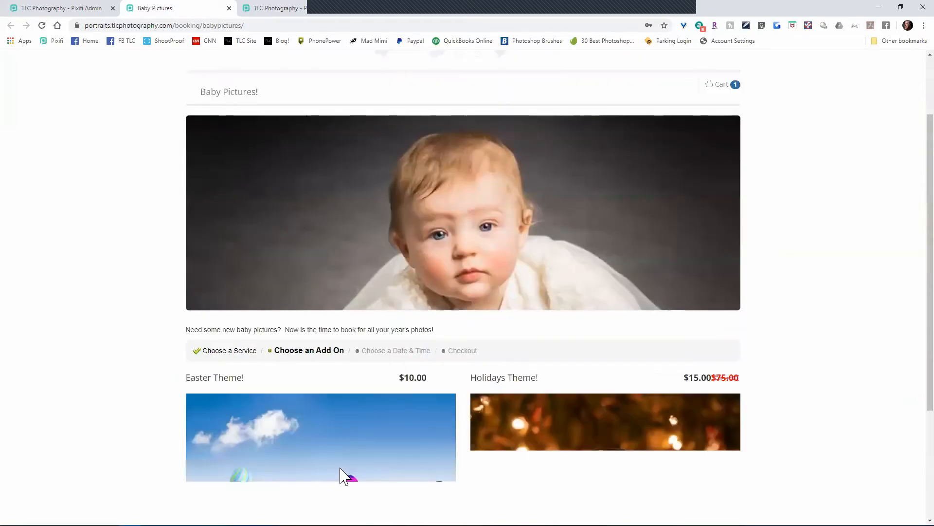
scroll(229, 482, down, 2)
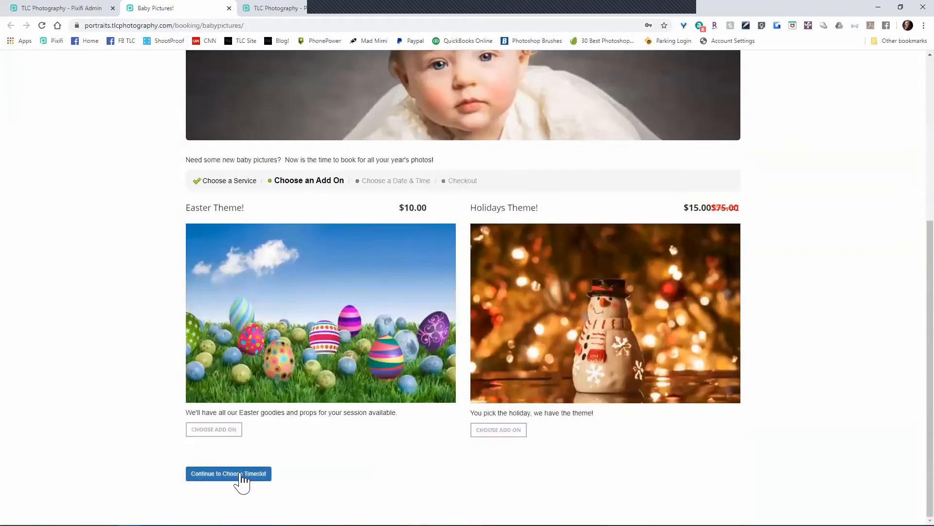
click(238, 475)
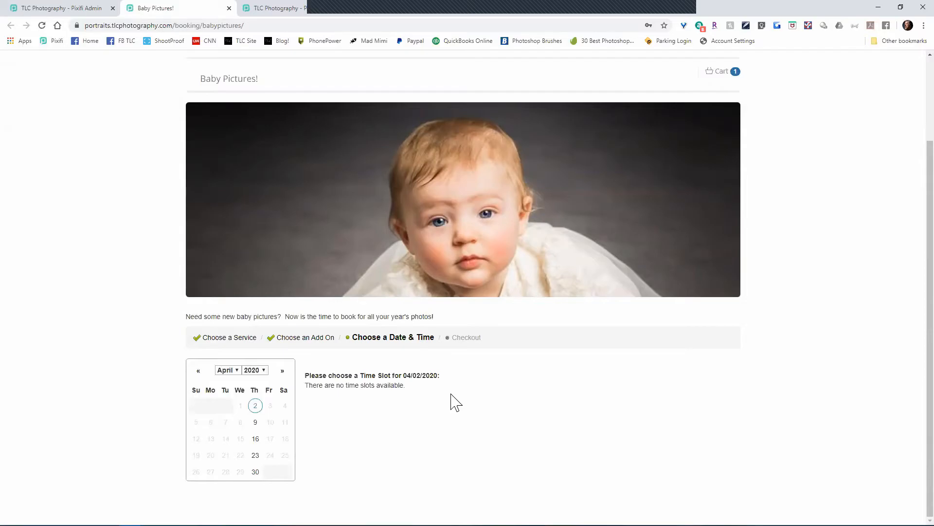
Return to the Pixifi admin page and examine the 1 year or older service's bookable days and custom booking calendar options
click(90, 9)
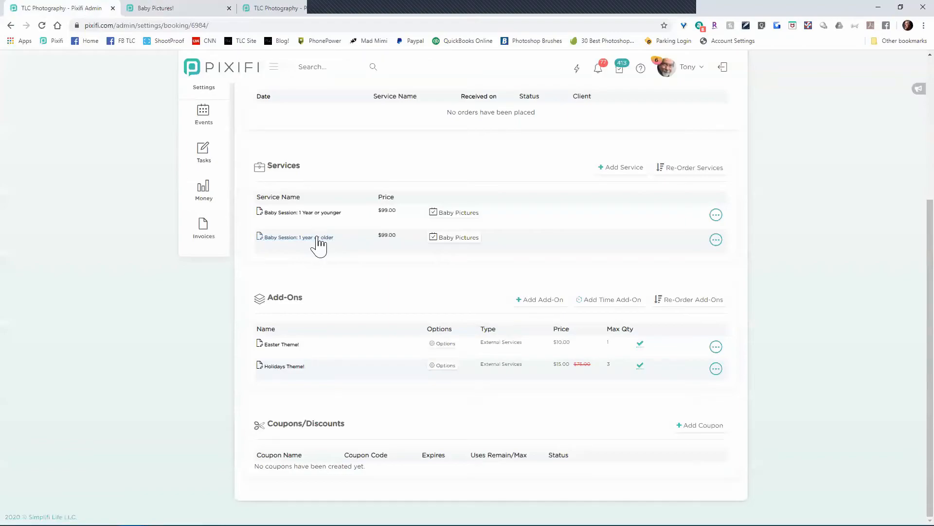
click(319, 238)
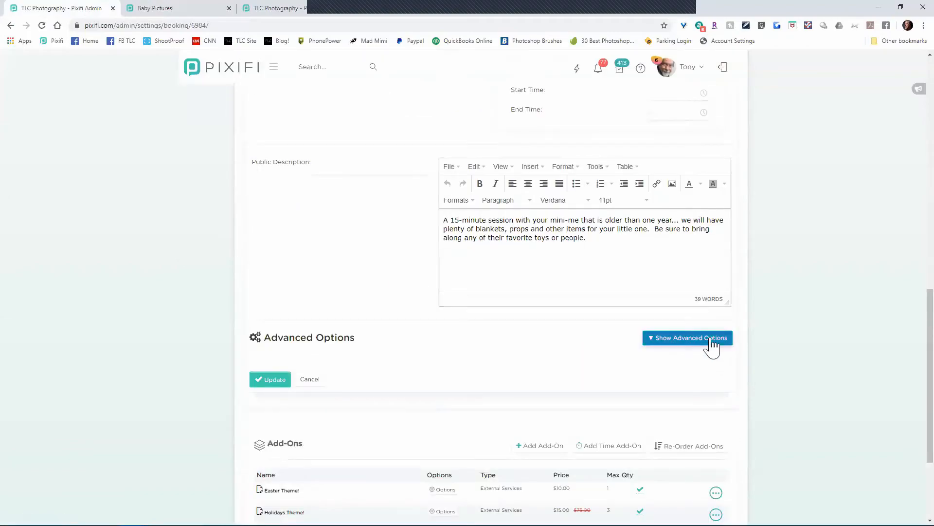
click(719, 338)
scroll(769, 370, down, 1)
scroll(768, 369, down, 2)
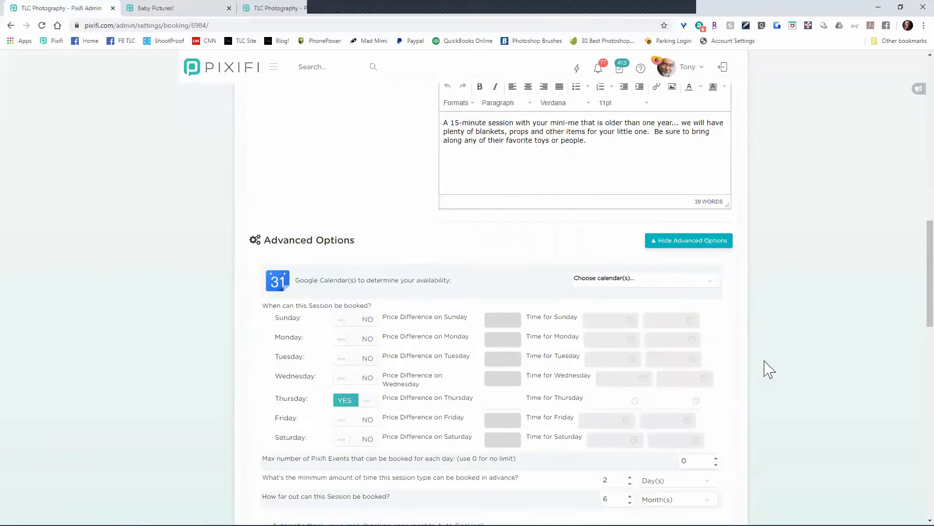
scroll(734, 375, down, 7)
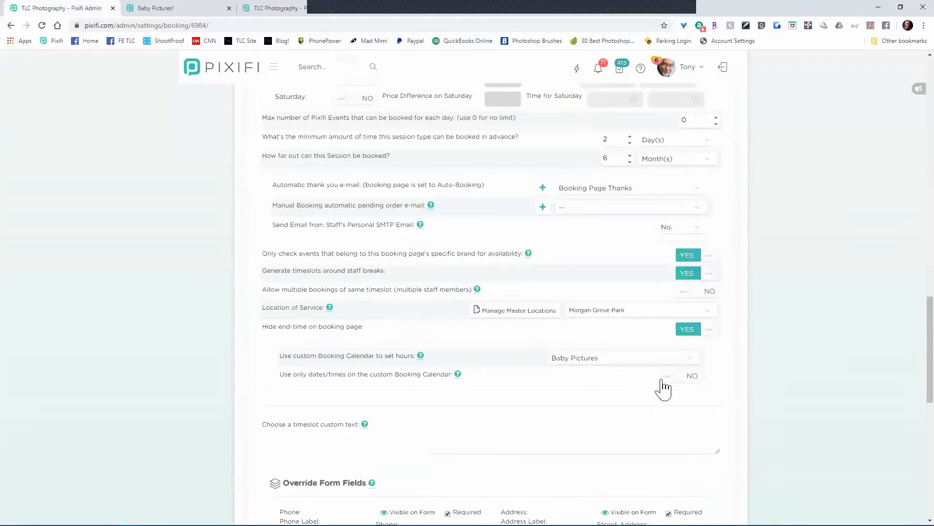
On the public booking page, browse the available dates month by month to August 2020 and view the time slots for August 6
click(160, 10)
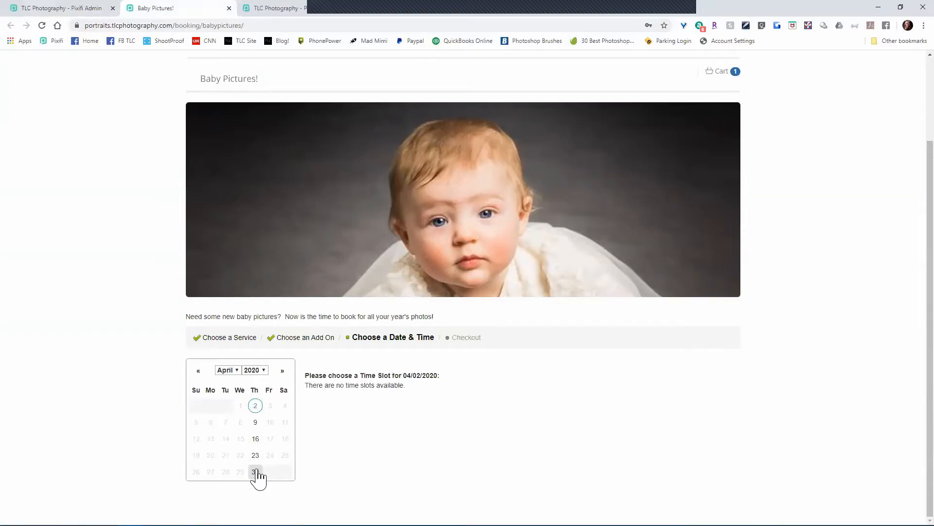
click(283, 371)
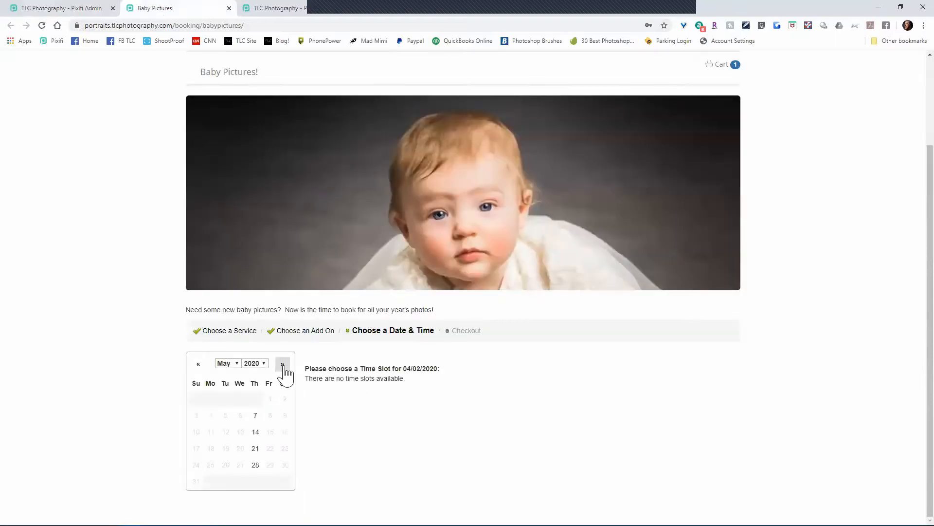
click(282, 365)
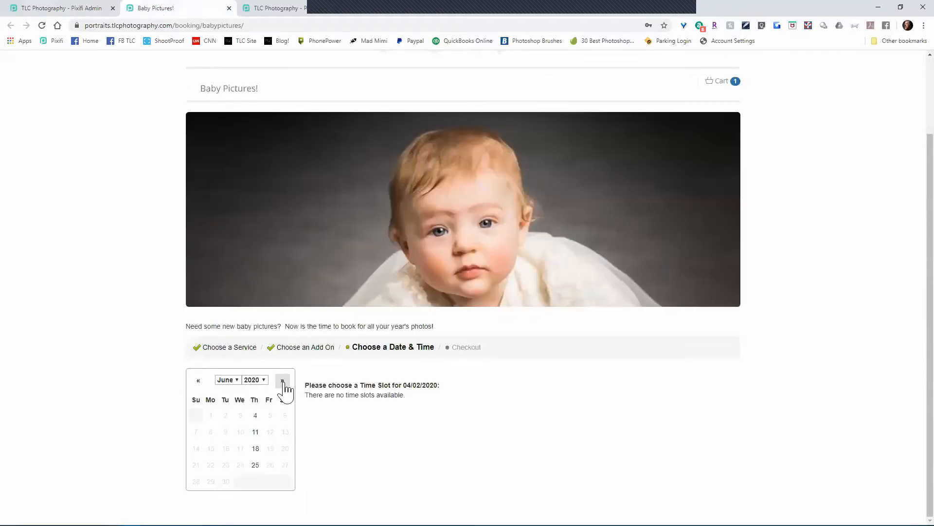
click(283, 381)
click(282, 381)
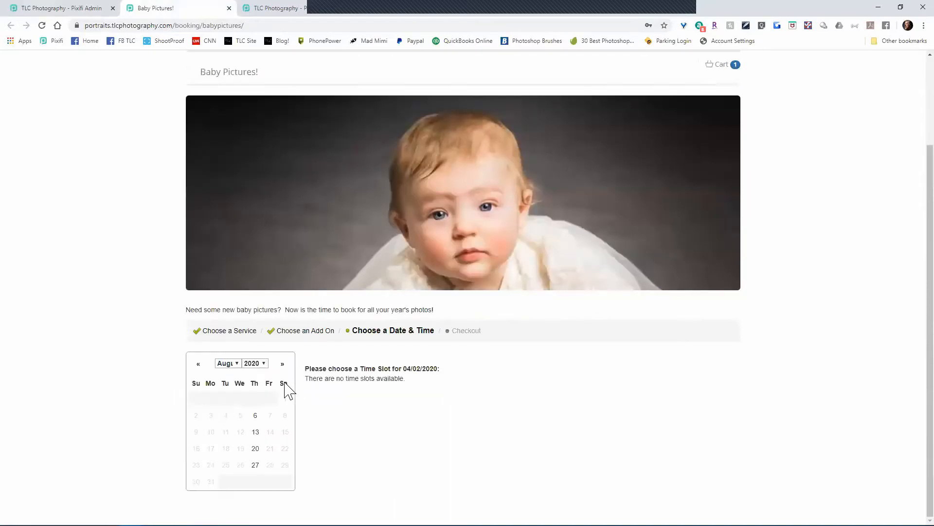
click(255, 416)
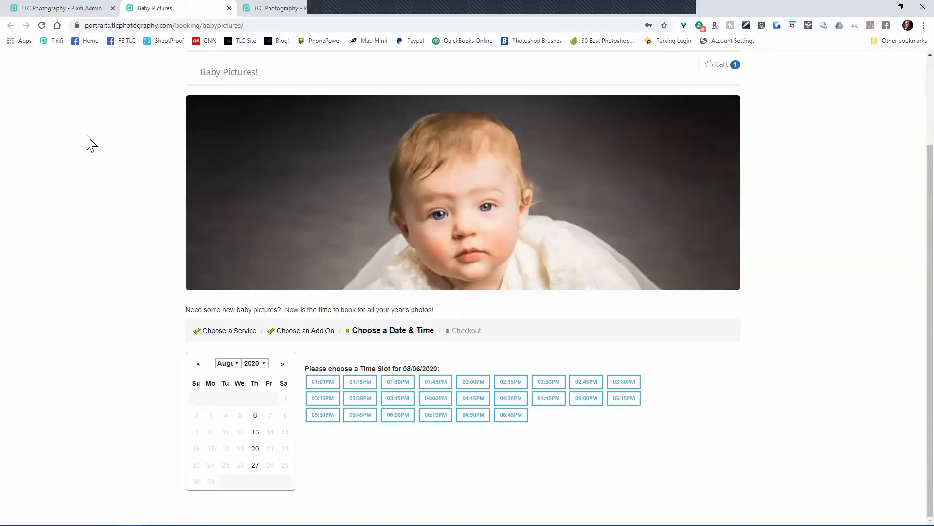
Close the public booking page and look over the 1 year or older service's general settings and advanced options
click(229, 8)
scroll(115, 226, up, 1)
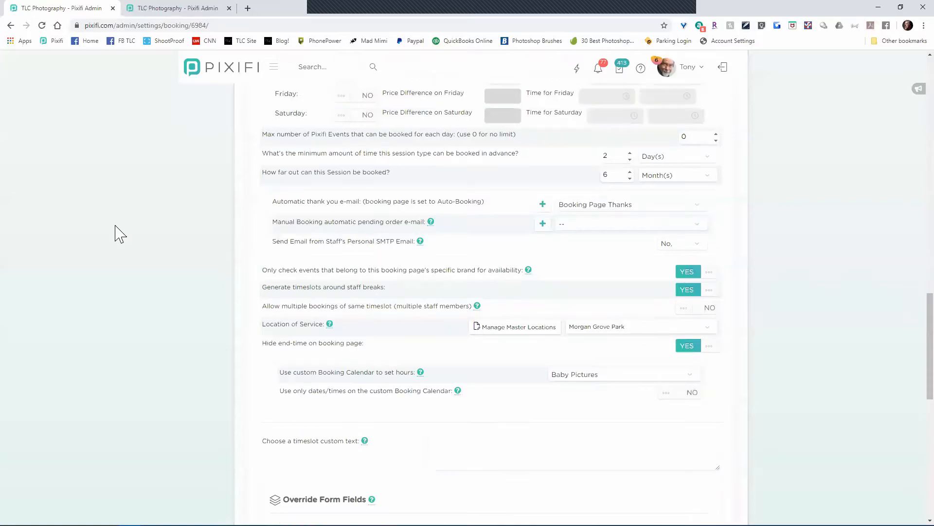
scroll(121, 237, up, 9)
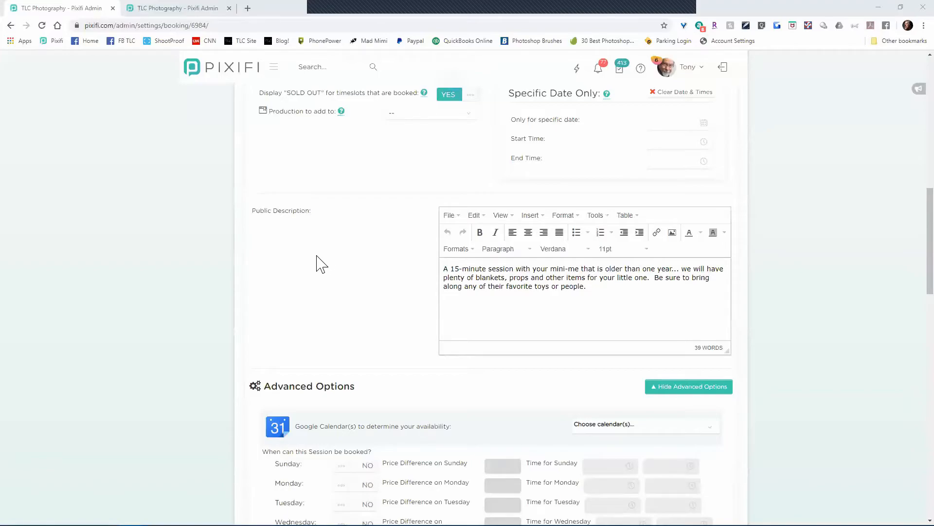
scroll(317, 263, up, 6)
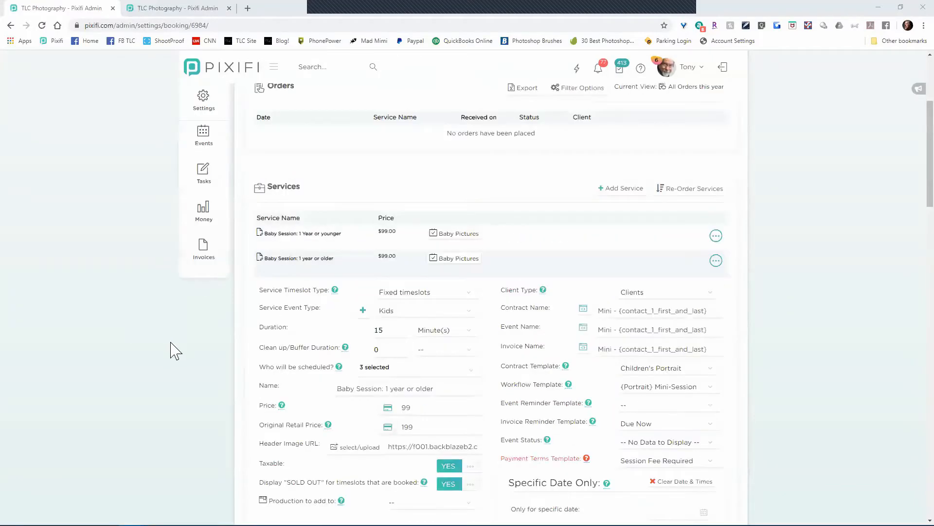
scroll(181, 365, down, 10)
scroll(182, 365, down, 10)
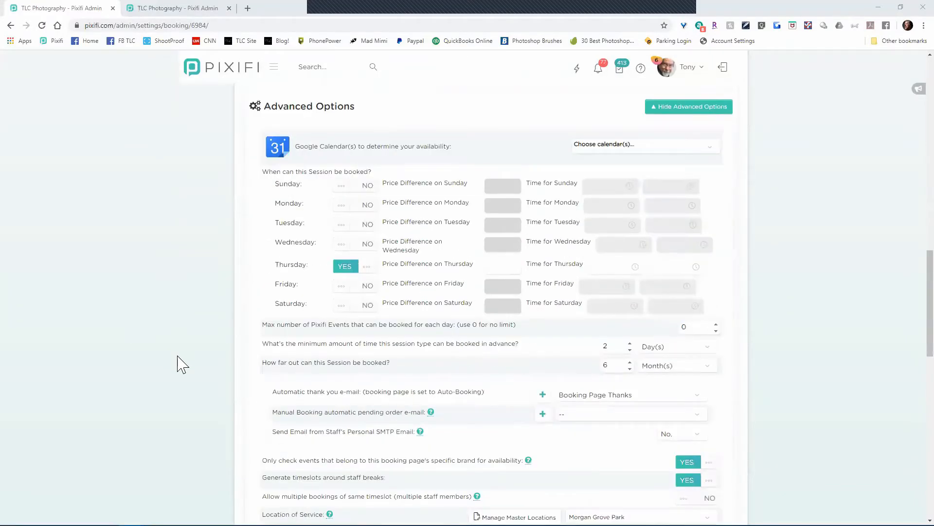
scroll(253, 409, down, 2)
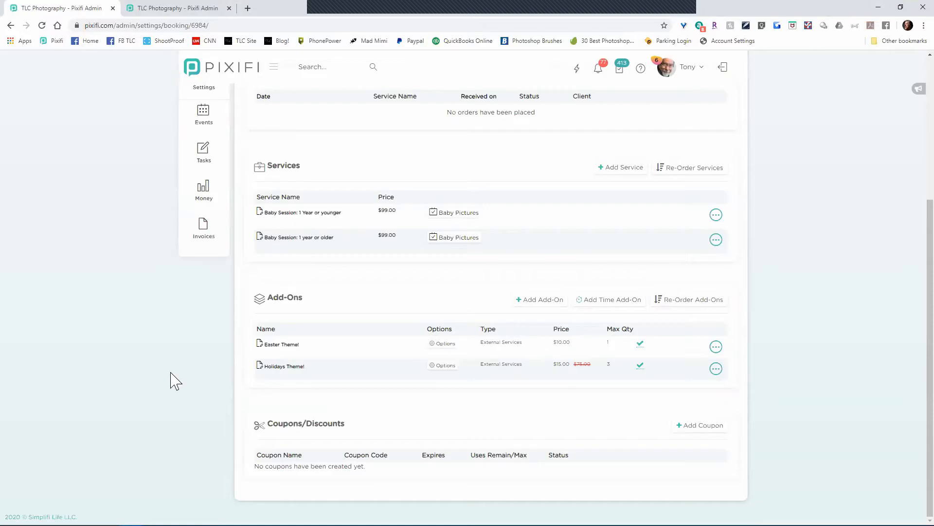
Leave the Baby Pictures! page for the overview of all booking pages and open the list of booking calendars
scroll(171, 380, up, 5)
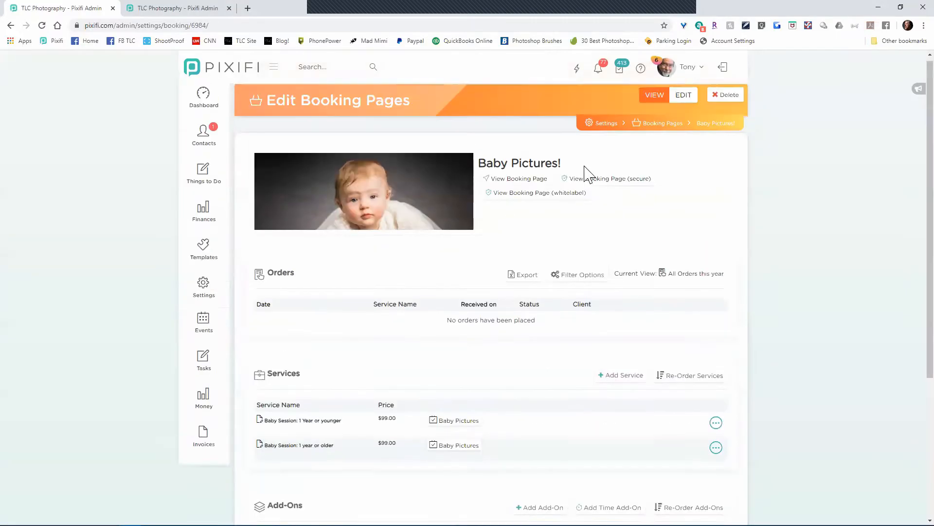
click(670, 127)
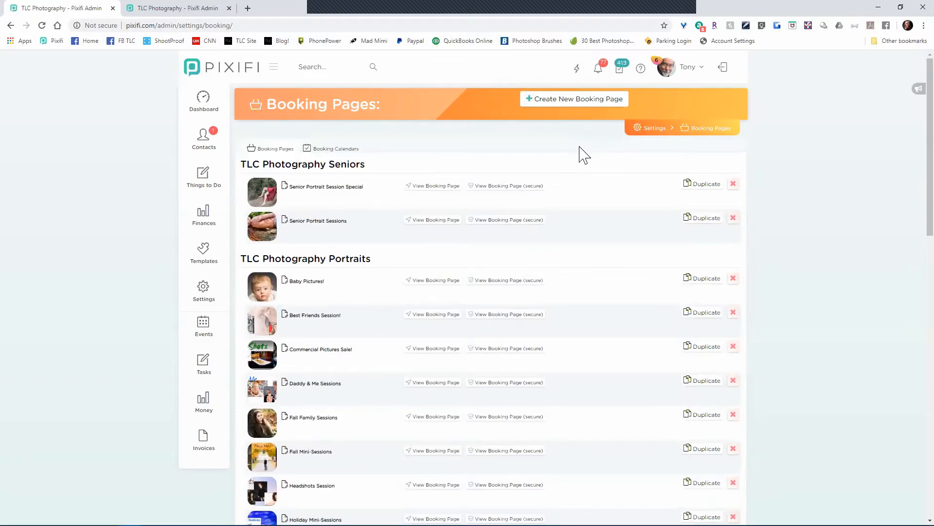
scroll(577, 172, down, 1)
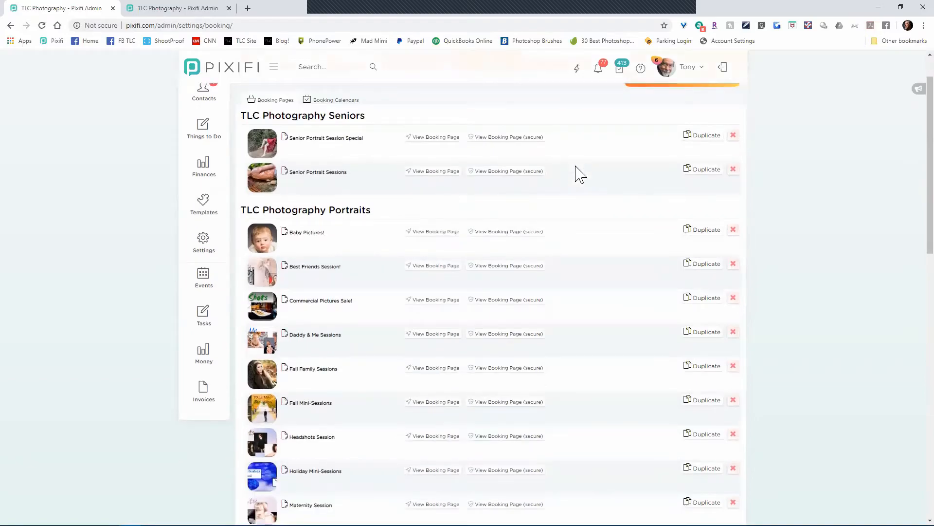
scroll(574, 174, down, 1)
scroll(362, 119, up, 2)
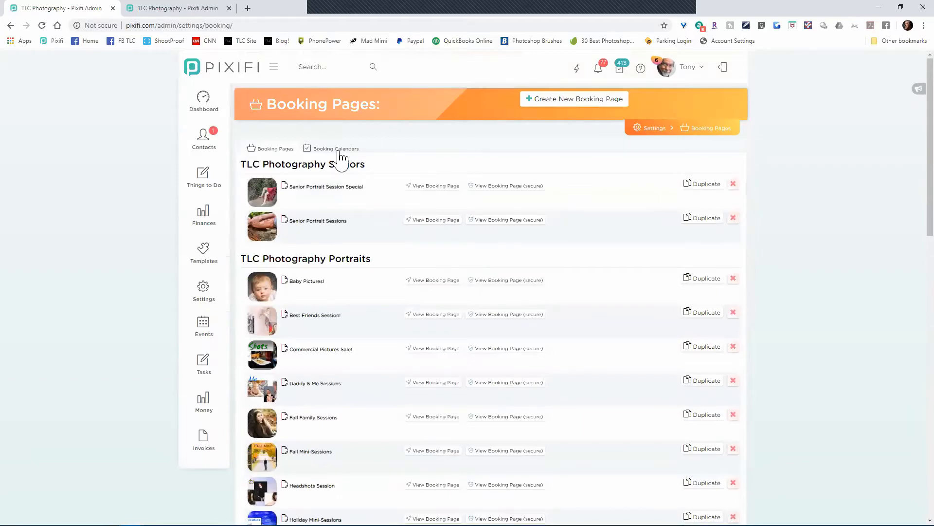
click(339, 151)
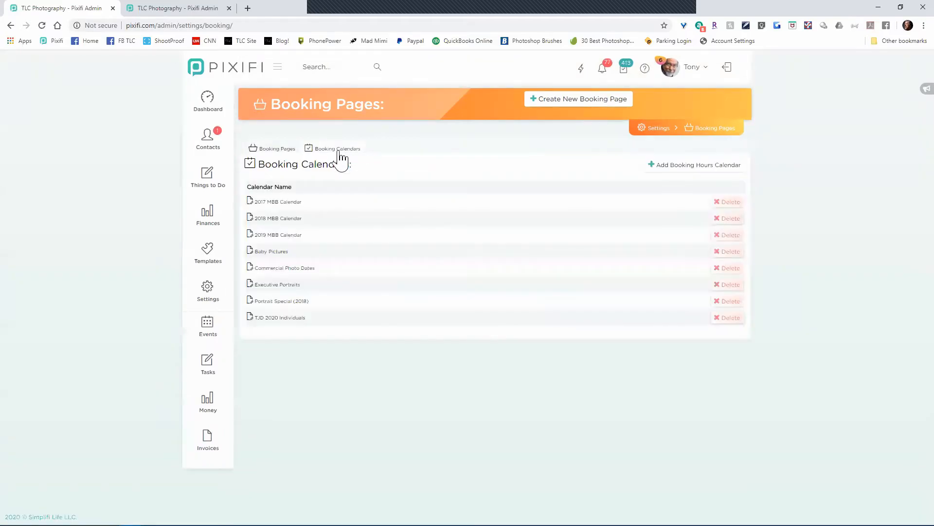
Add a new booking hours calendar named Sunrise/Sunset and save it
click(657, 170)
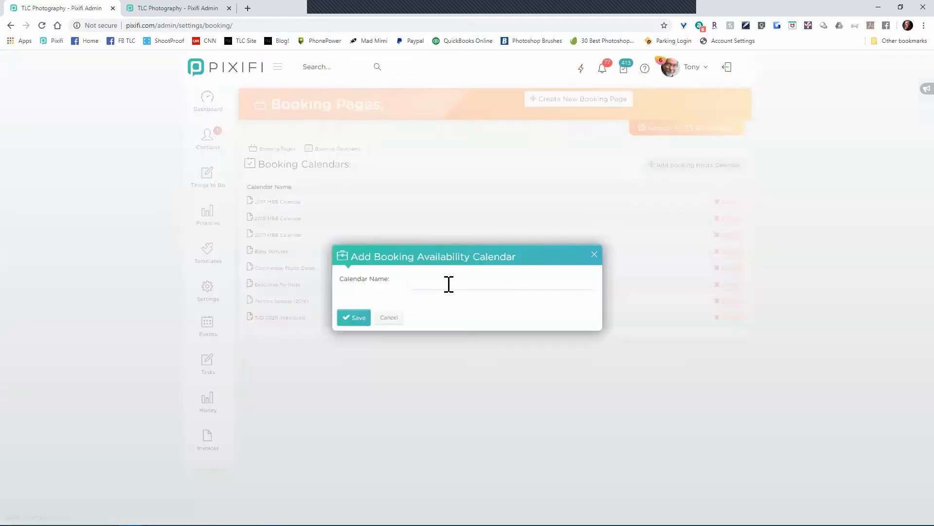
click(448, 283)
text(Sunrise/)
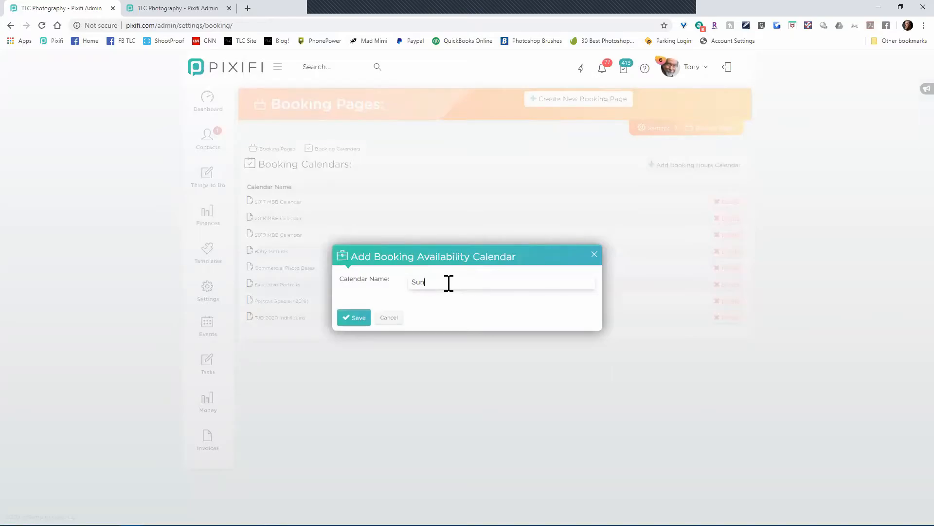
text(Sunset)
click(363, 319)
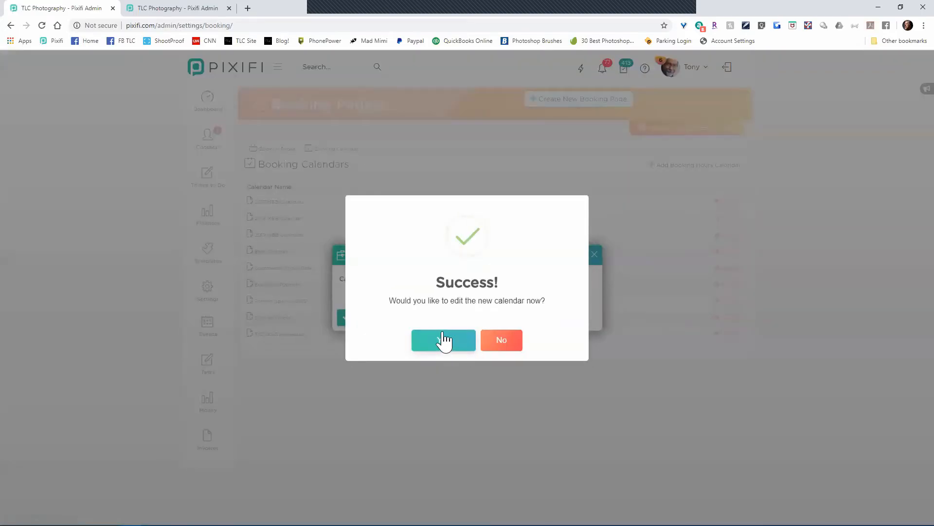
Open the new Sunrise/Sunset calendar for editing and set availability of 7:30am-6:30pm for April 1 through 10, 2020
click(444, 339)
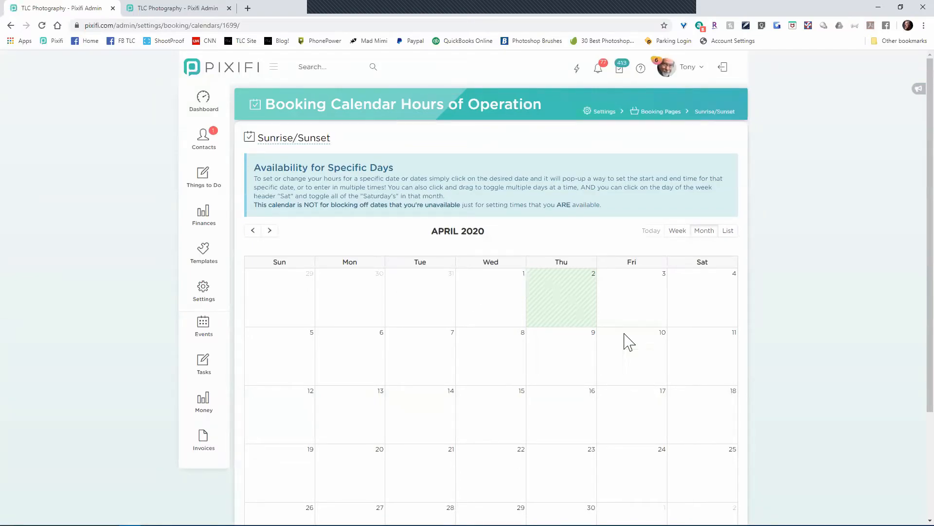
scroll(828, 321, down, 2)
scroll(829, 321, down, 1)
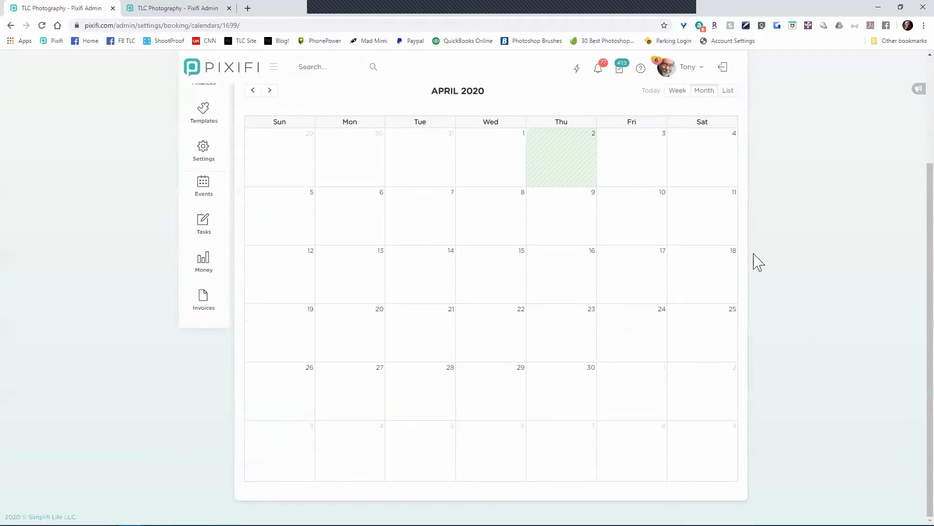
drag(488, 150, 639, 211)
click(464, 267)
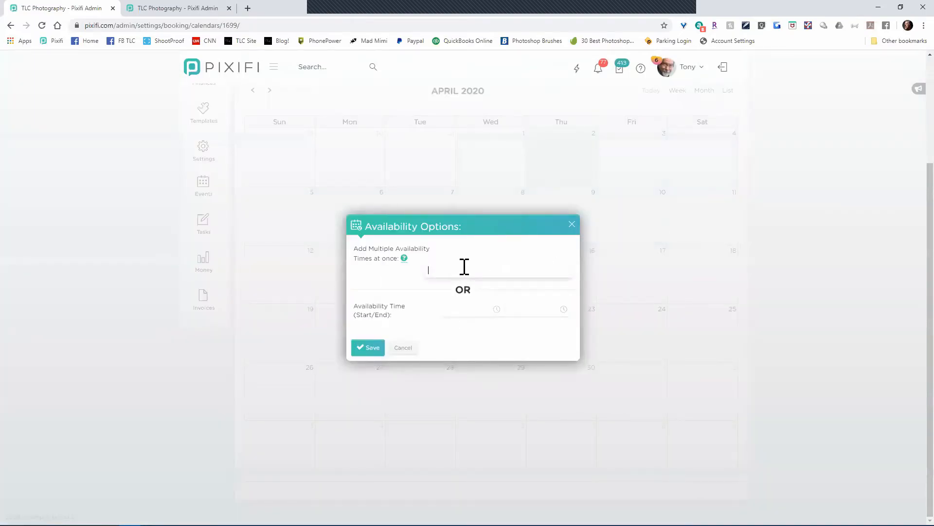
text(7:30p)
text(m-6:30pm)
click(366, 348)
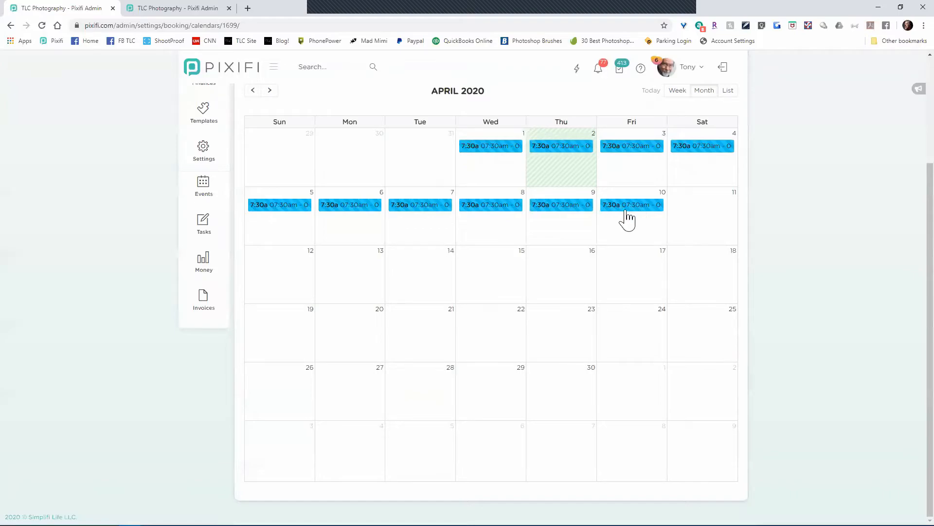
Set availability of 7:20am-6:45pm for April 11 through 25 on the Sunrise/Sunset calendar
drag(693, 217, 704, 325)
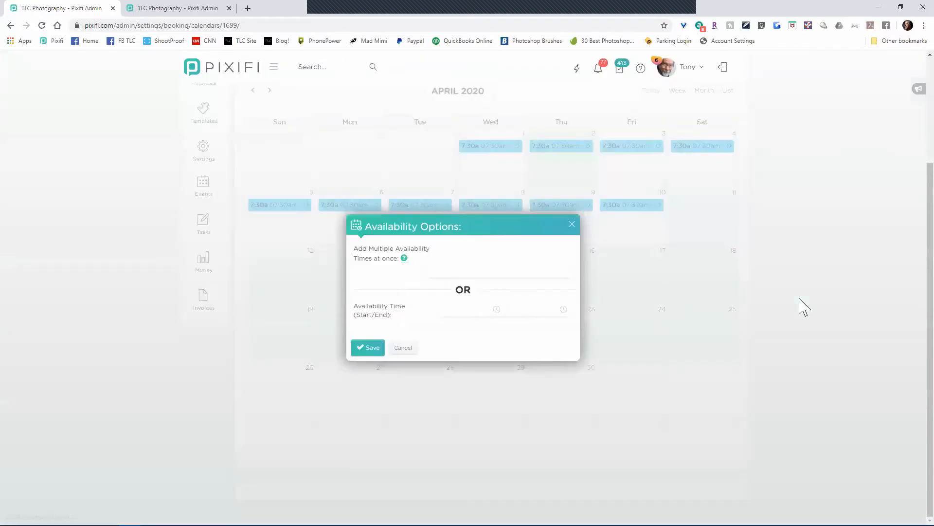
click(458, 272)
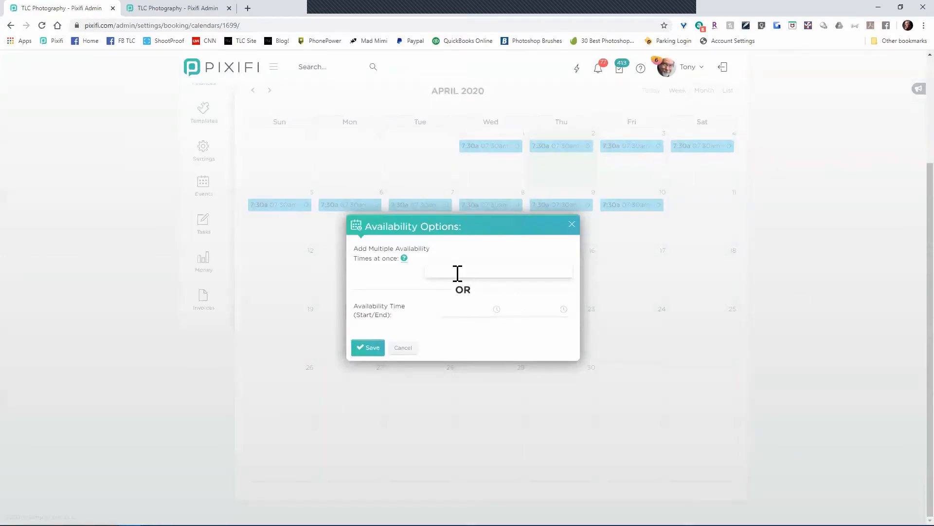
text(7:20am-545pm)
key(Tab)
click(373, 354)
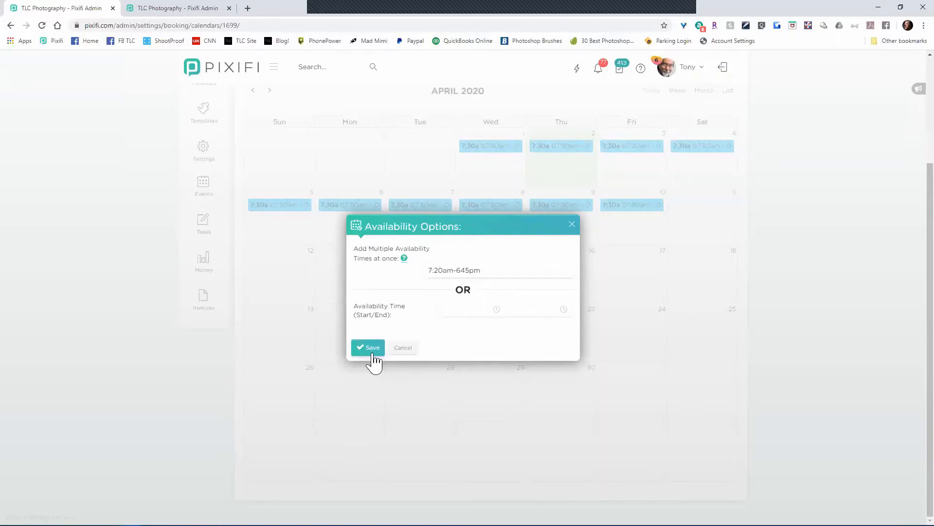
click(374, 354)
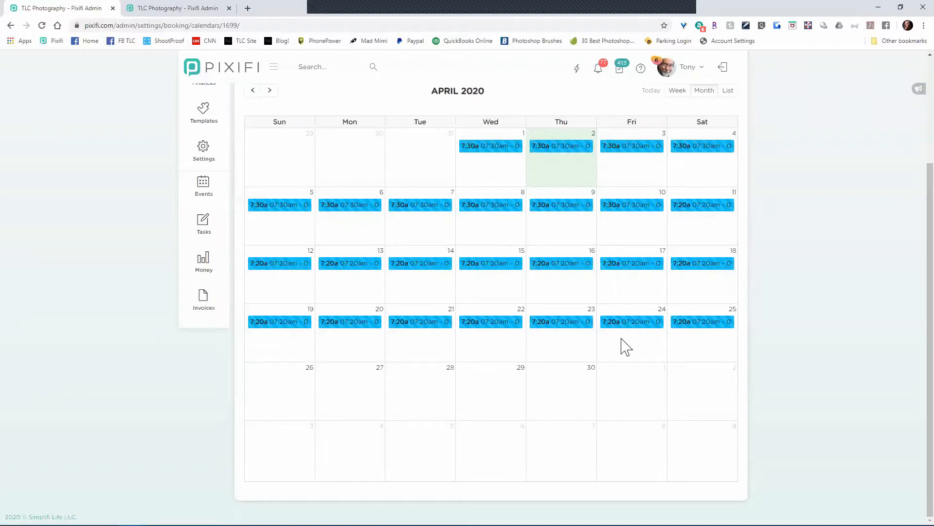
scroll(694, 306, up, 2)
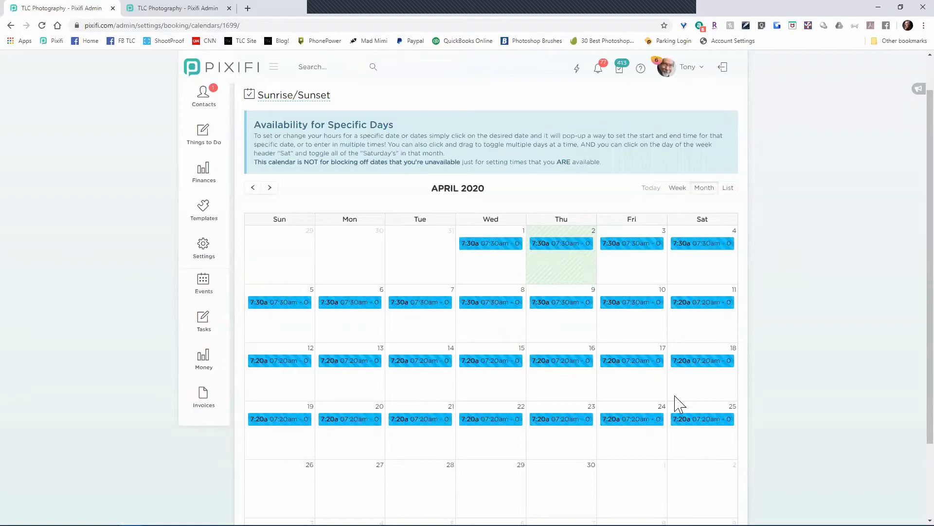
scroll(747, 389, down, 1)
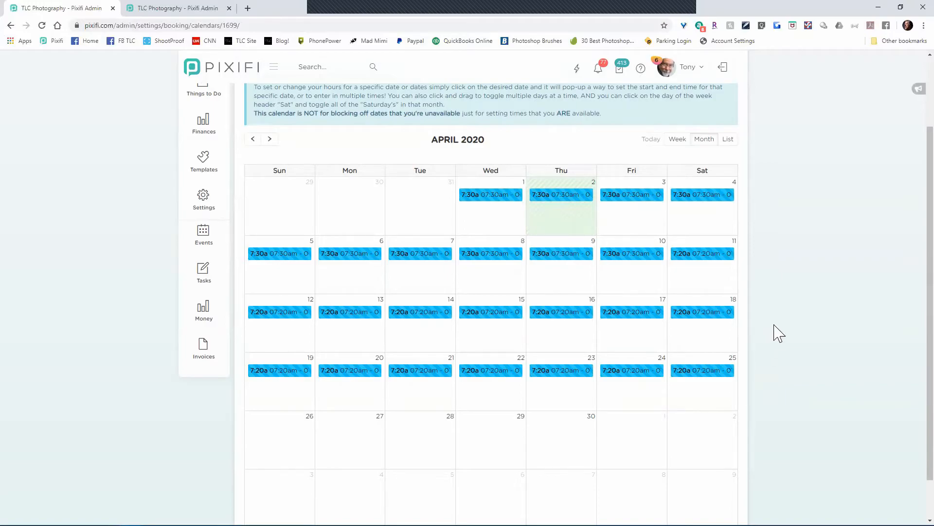
scroll(778, 334, up, 2)
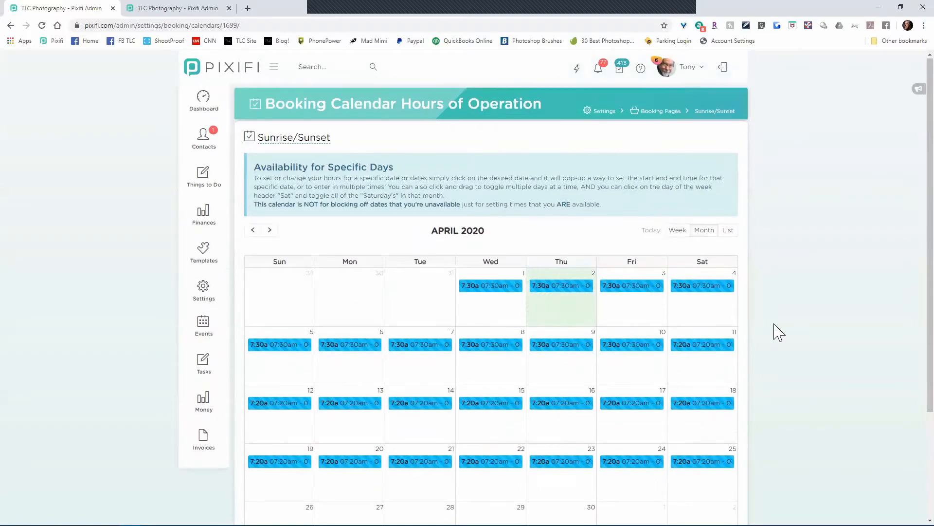
scroll(777, 333, down, 1)
scroll(777, 334, up, 1)
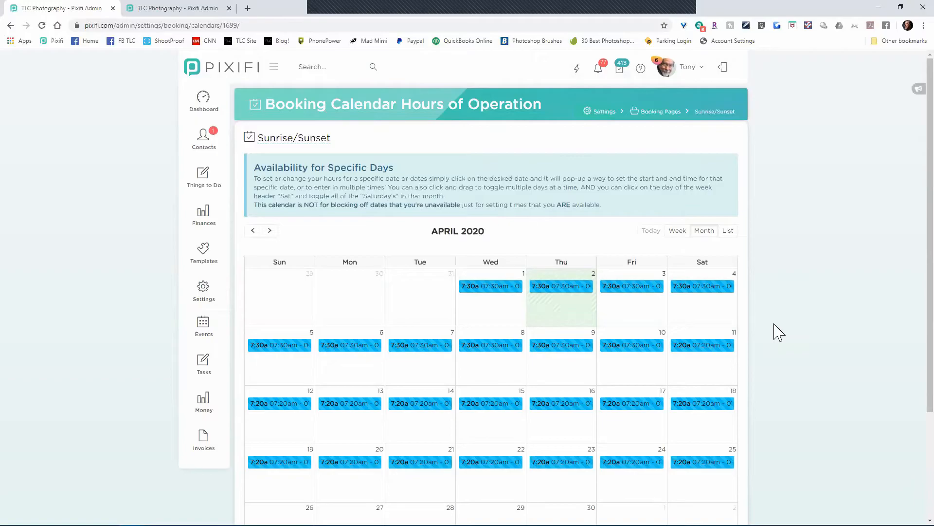
scroll(779, 332, down, 1)
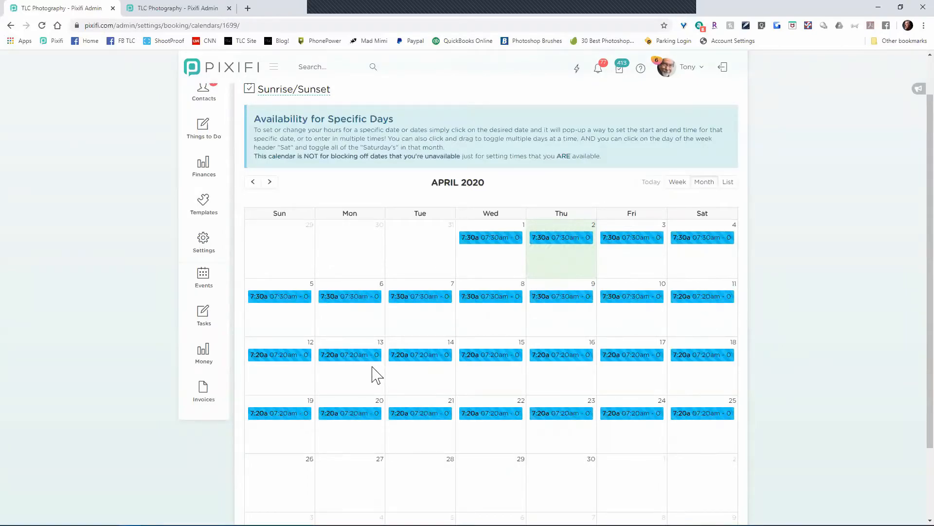
scroll(371, 376, up, 1)
Open the logged-in owner's staff record and view the working hours in the booking schedule
mouse_move(202, 134)
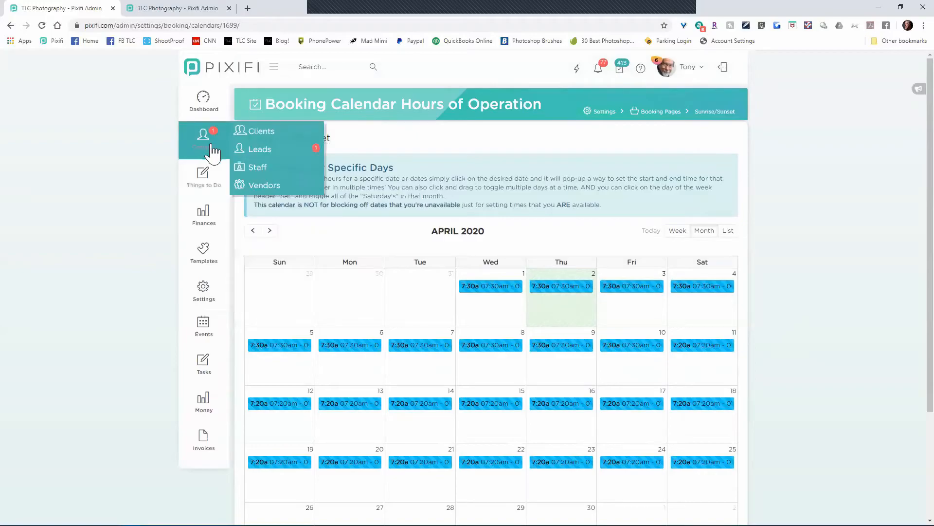
click(262, 172)
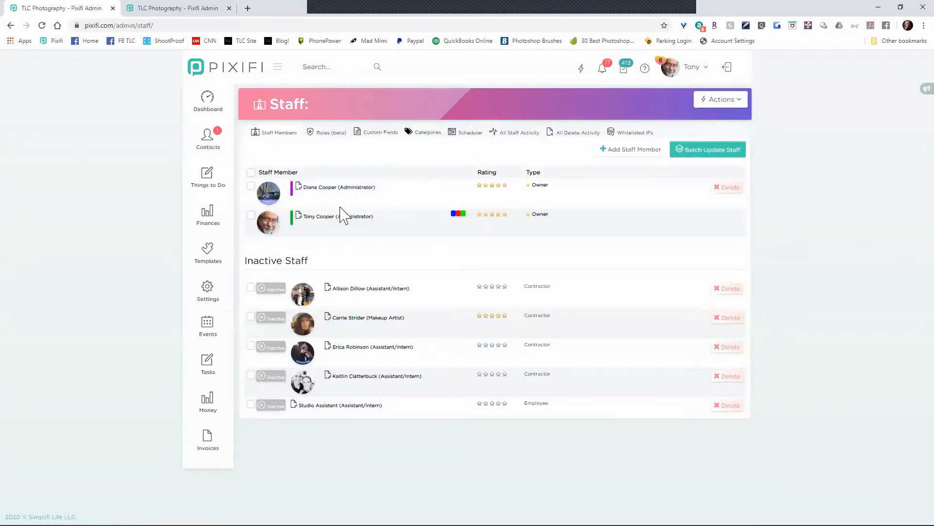
click(336, 220)
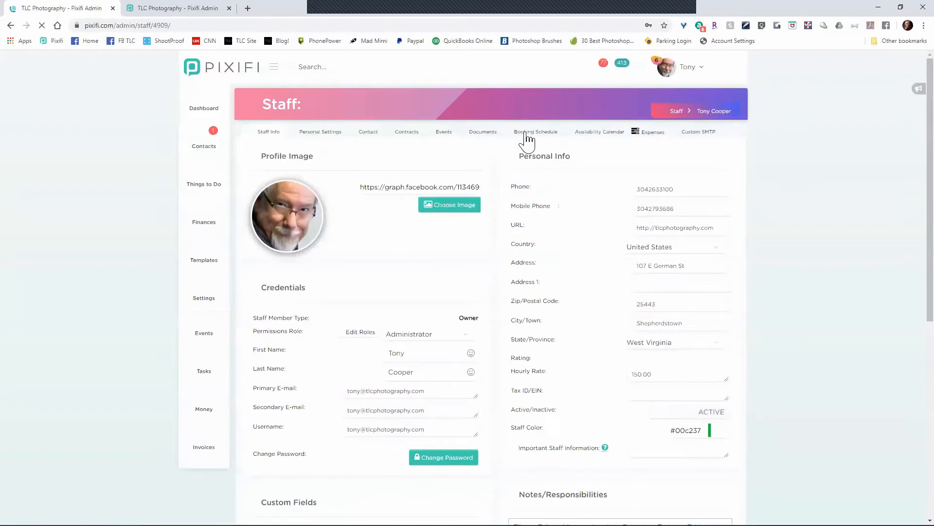
click(528, 135)
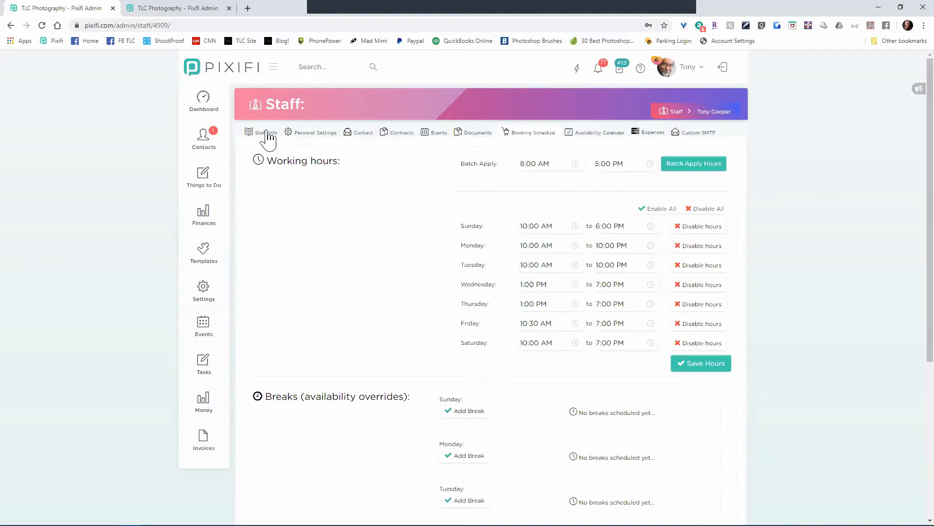
Return to the staff list and start adding a staff member with first name Booking and last name Exclusion
click(676, 111)
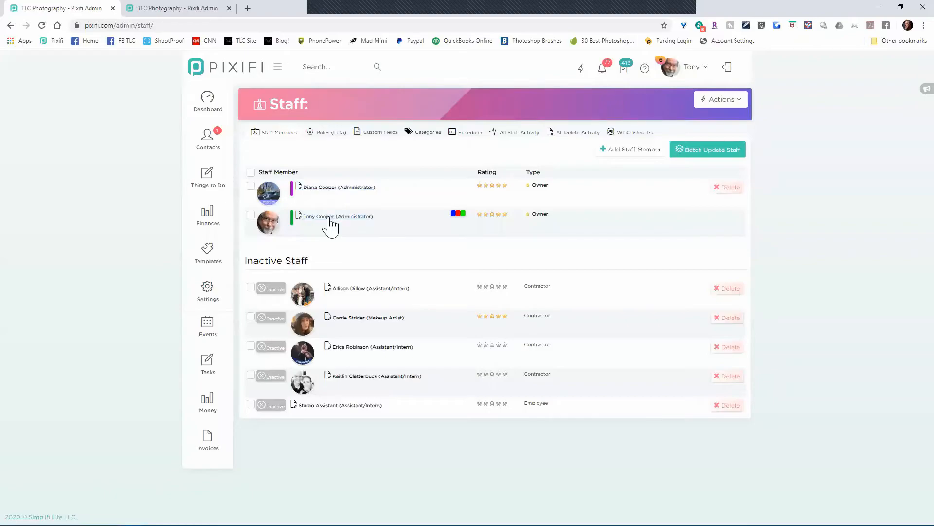
click(627, 154)
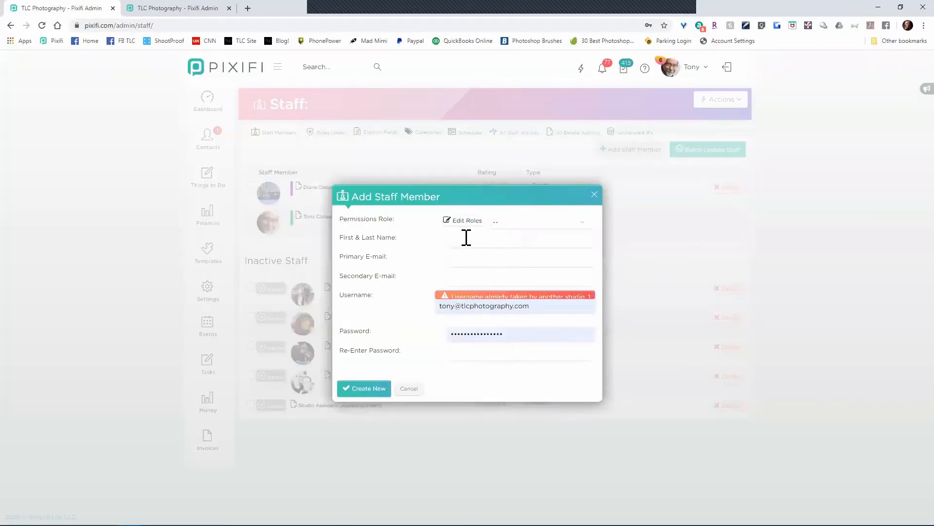
click(465, 239)
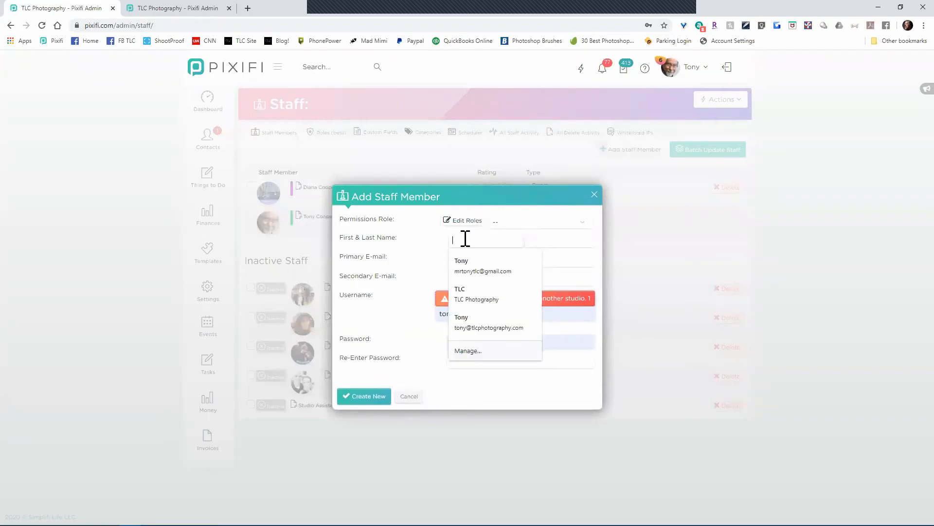
text(Bookin g)
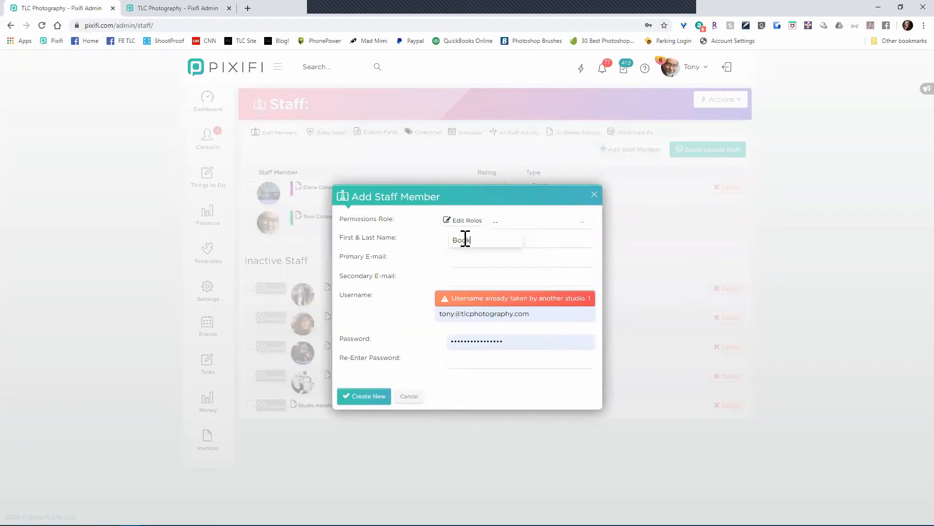
key(BackSpace)
key(BackSpace)
text(g)
key(Tab)
text(Exclusion)
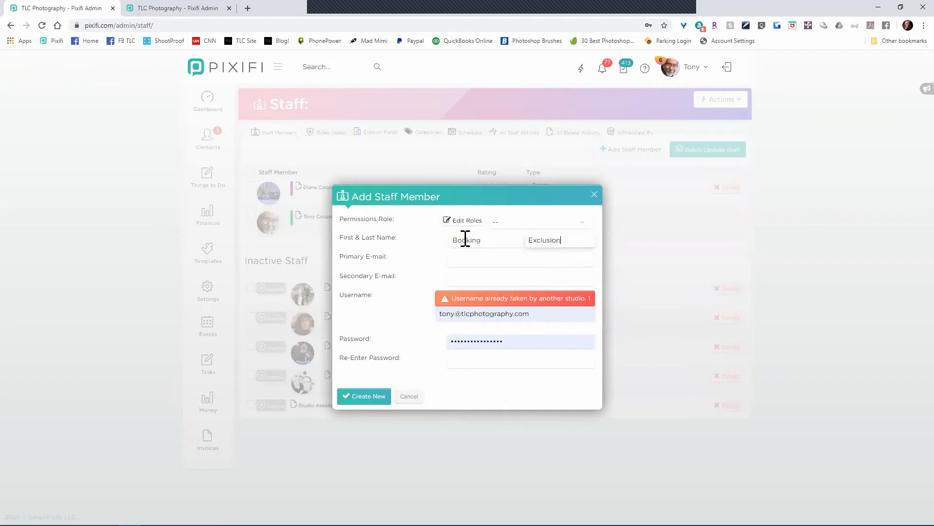
Try to create the Booking Exclusion staff member with the prefilled username and password cleared, and abandon the form
drag(559, 308, 438, 314)
key(BackSpace)
drag(518, 341, 416, 334)
key(BackSpace)
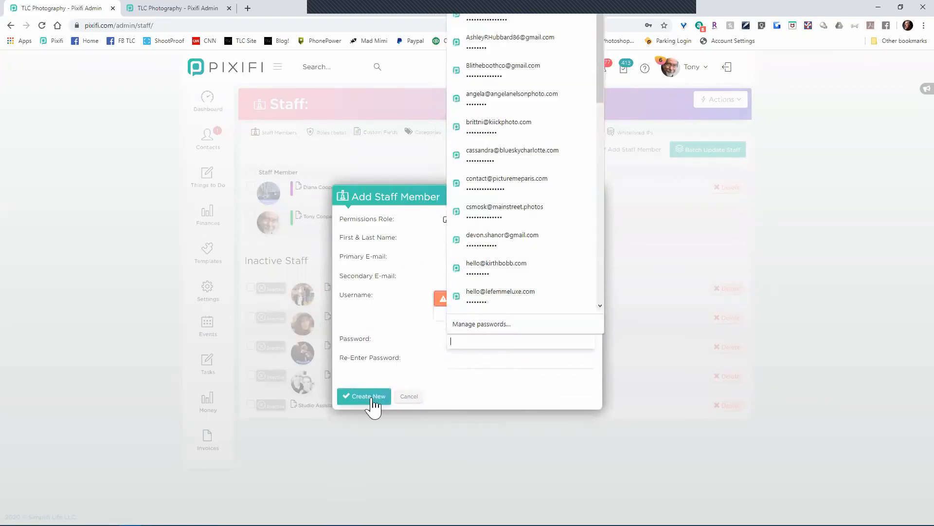
click(458, 403)
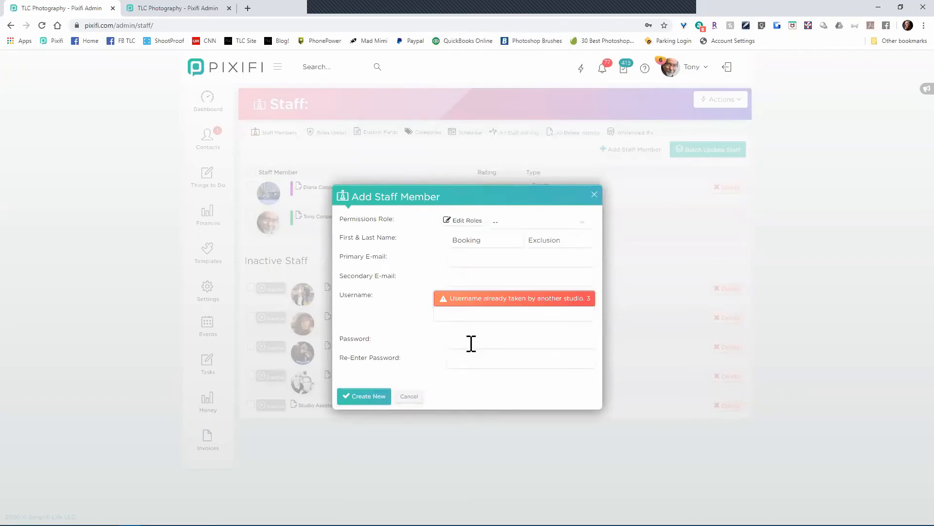
click(344, 402)
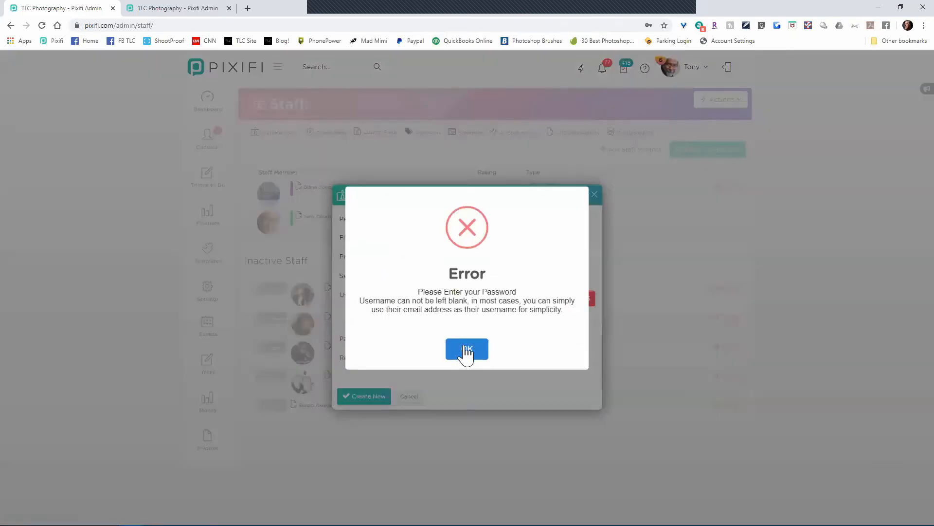
click(466, 351)
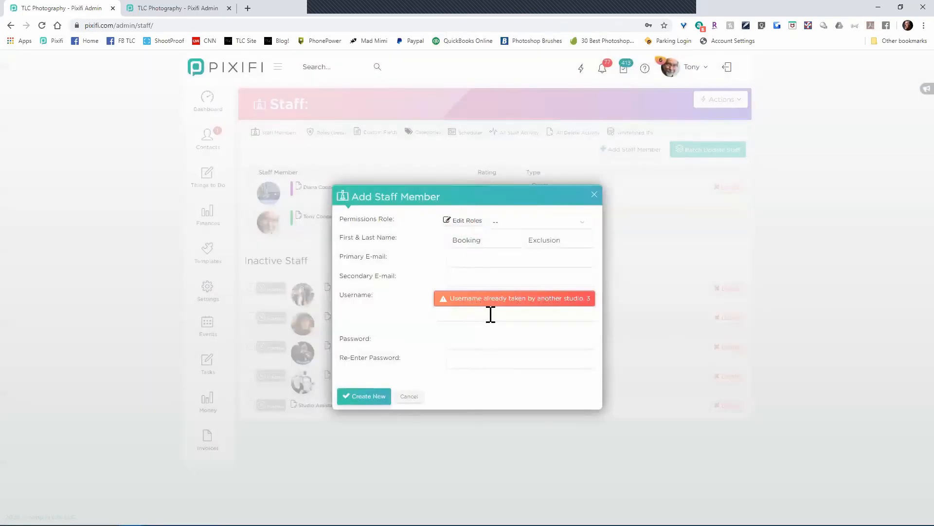
click(413, 396)
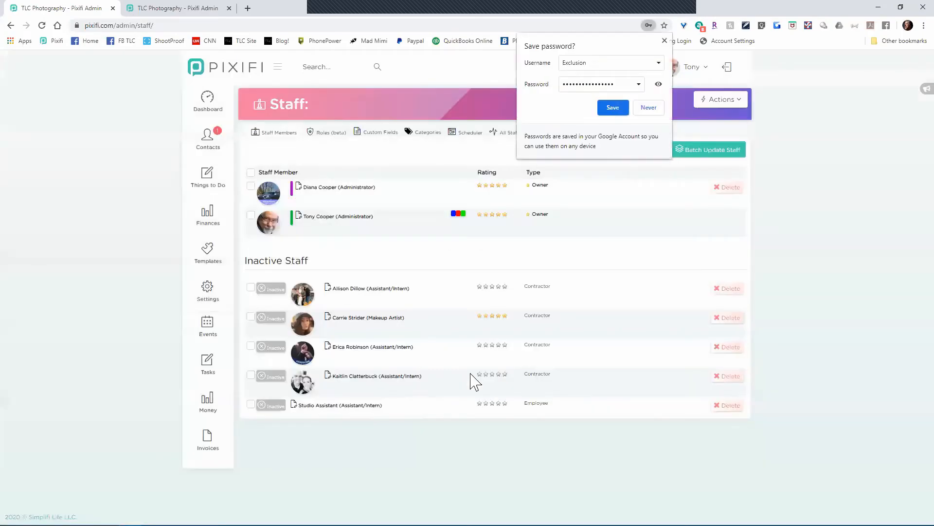
click(664, 41)
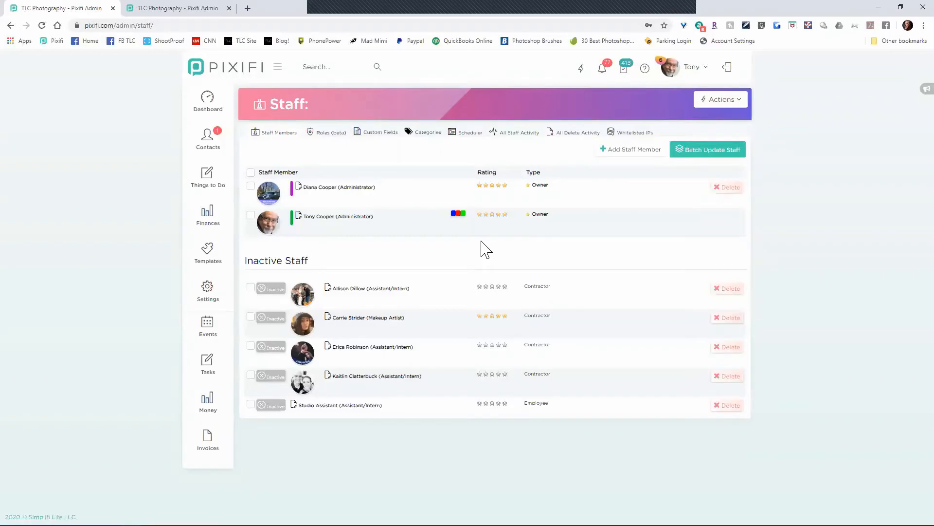
Reopen the logged-in owner's staff record and look over the booking schedule and the April 2020 availability calendar
click(340, 219)
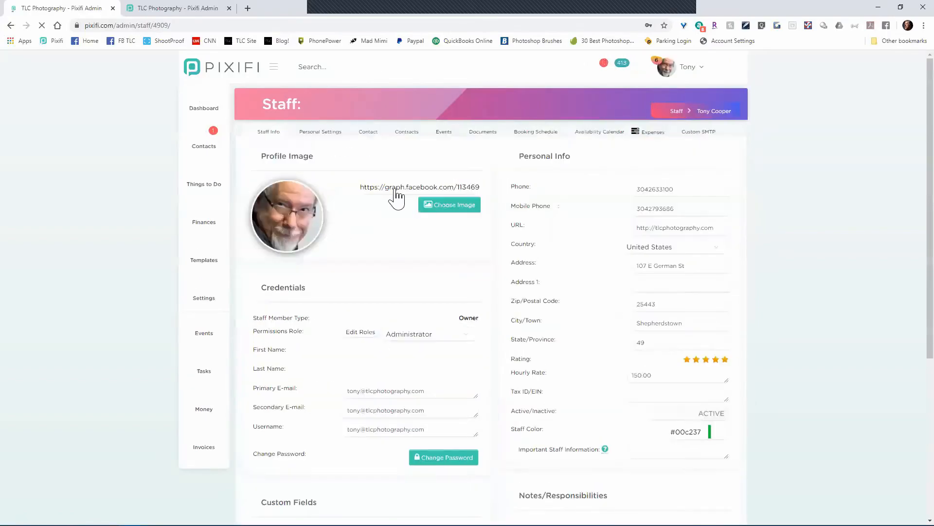
click(533, 133)
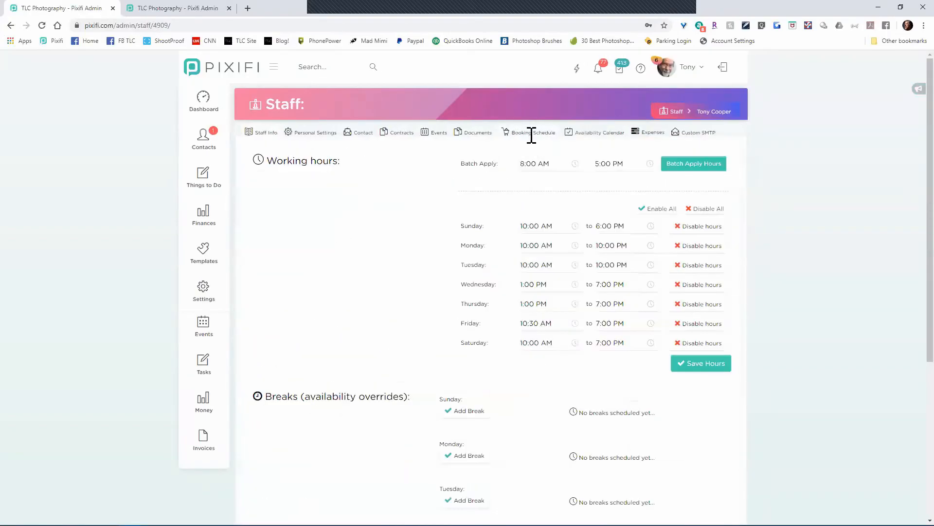
click(597, 133)
scroll(348, 288, down, 4)
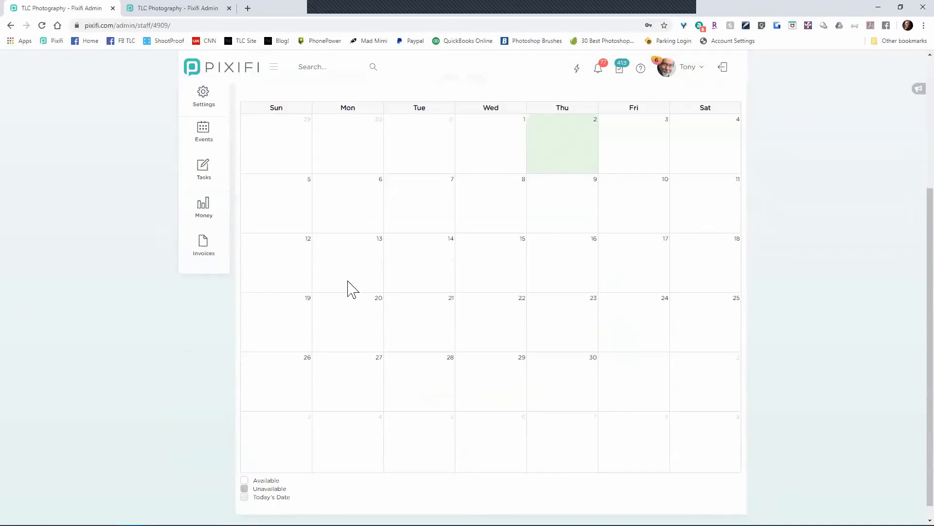
scroll(350, 287, up, 3)
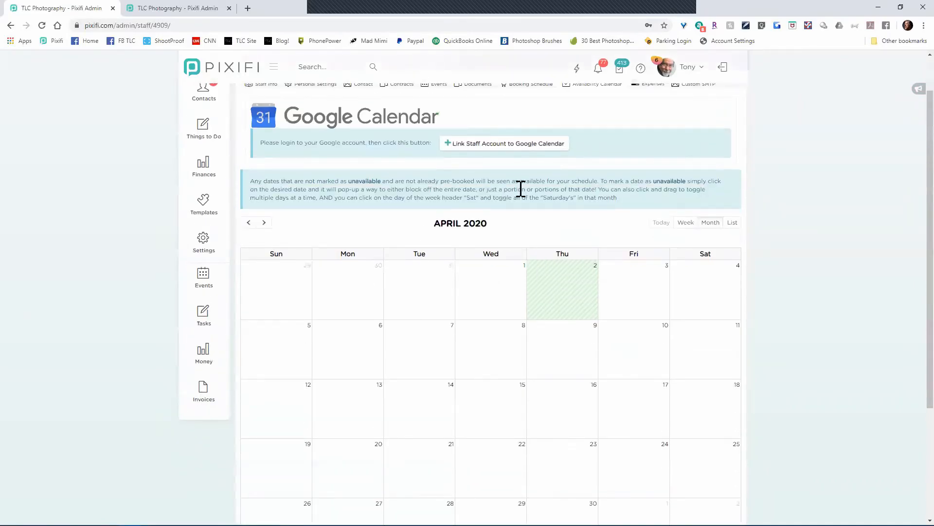
click(598, 69)
scroll(642, 143, up, 1)
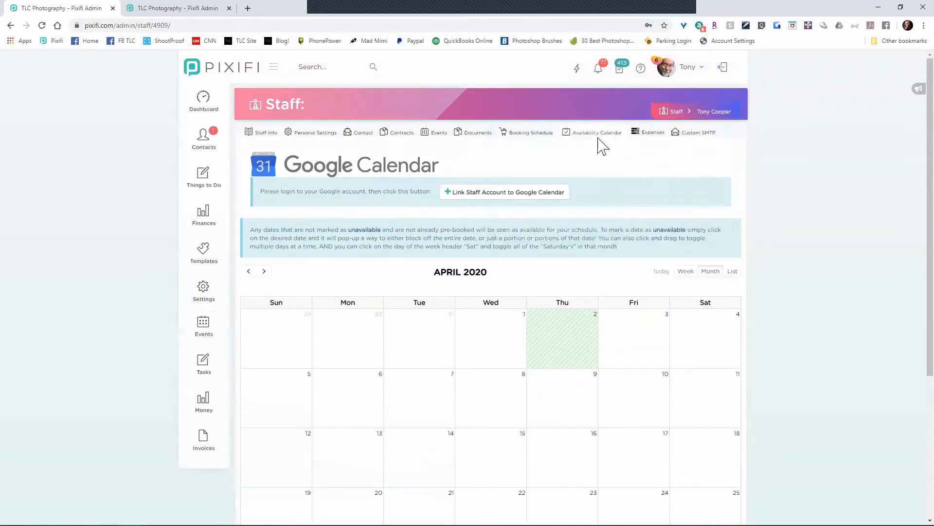
scroll(725, 212, down, 4)
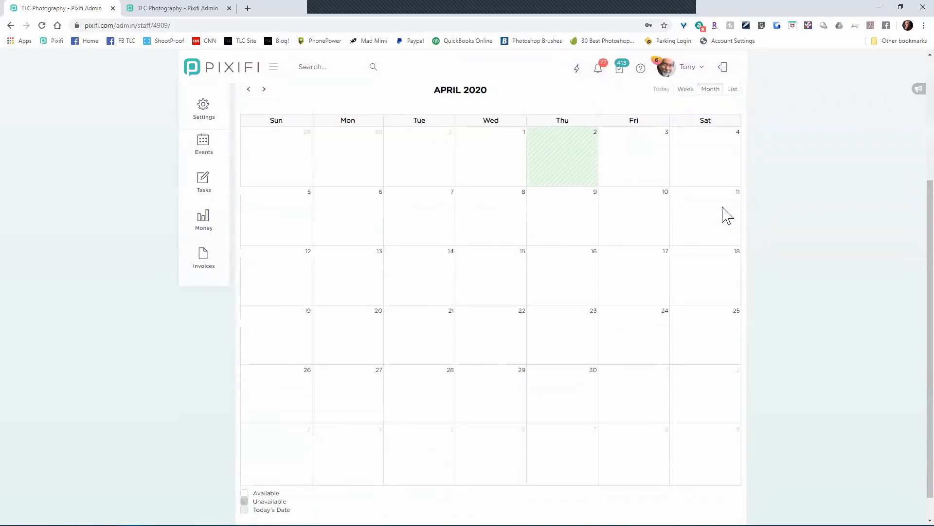
scroll(476, 163, up, 2)
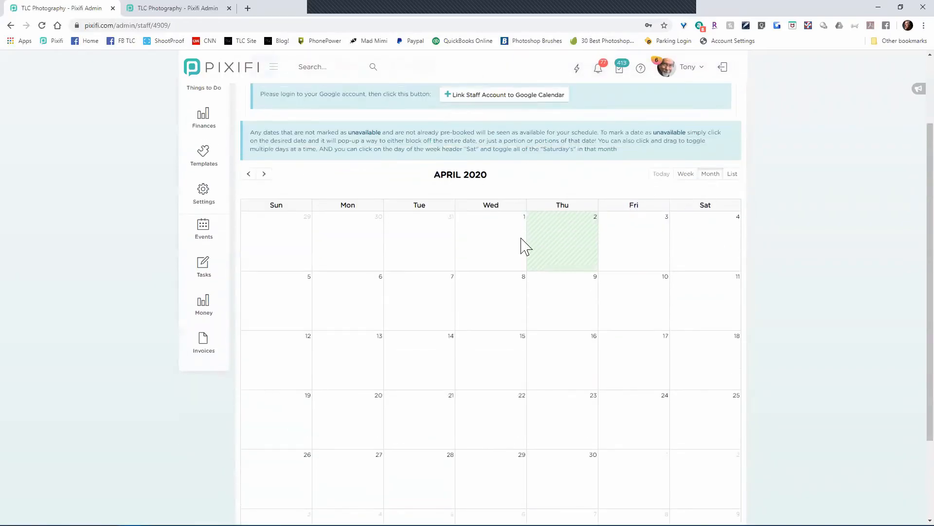
Block May 28 to 30, 2020 as whole-day unavailable in the staff member's availability calendar
scroll(429, 287, down, 2)
scroll(402, 362, up, 3)
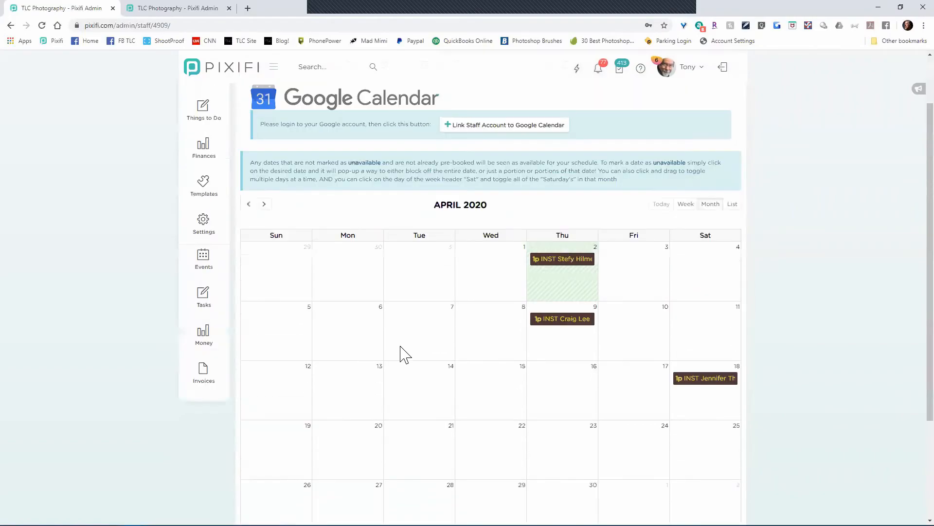
click(263, 223)
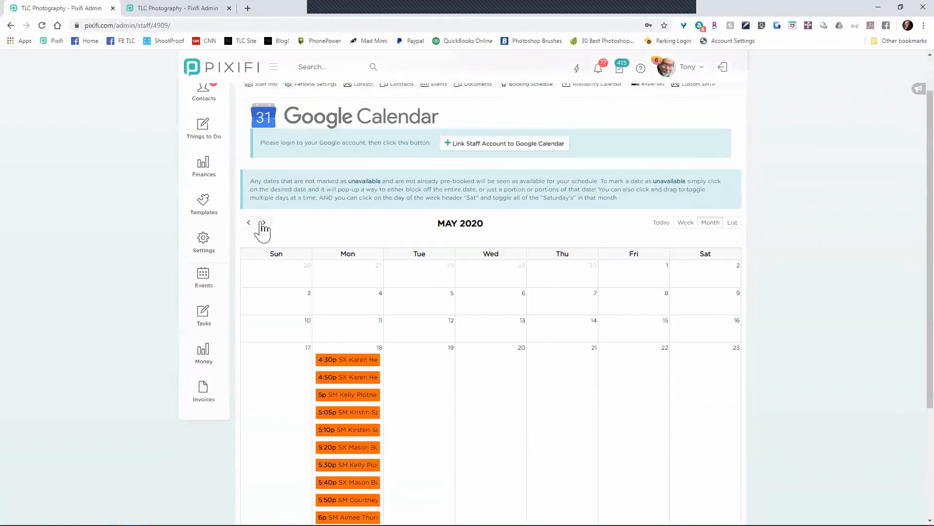
scroll(445, 302, down, 3)
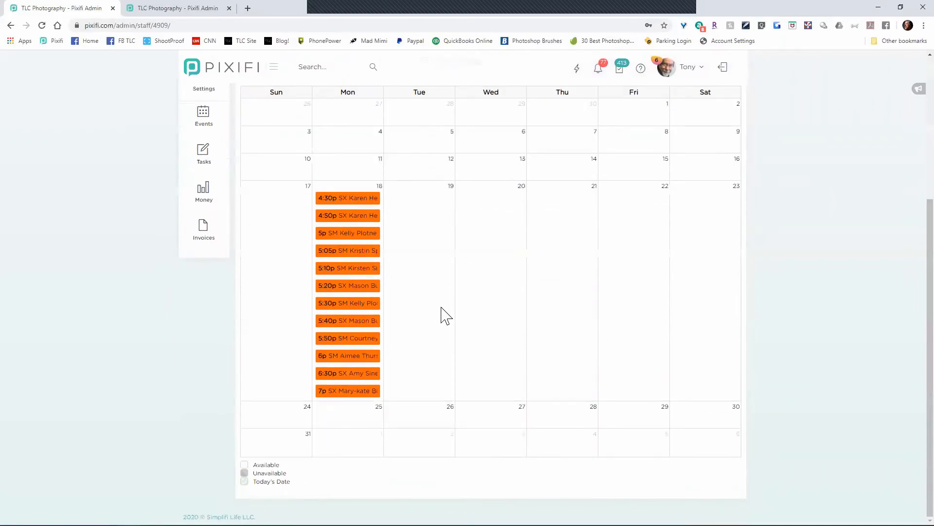
scroll(444, 315, up, 1)
drag(593, 471, 709, 467)
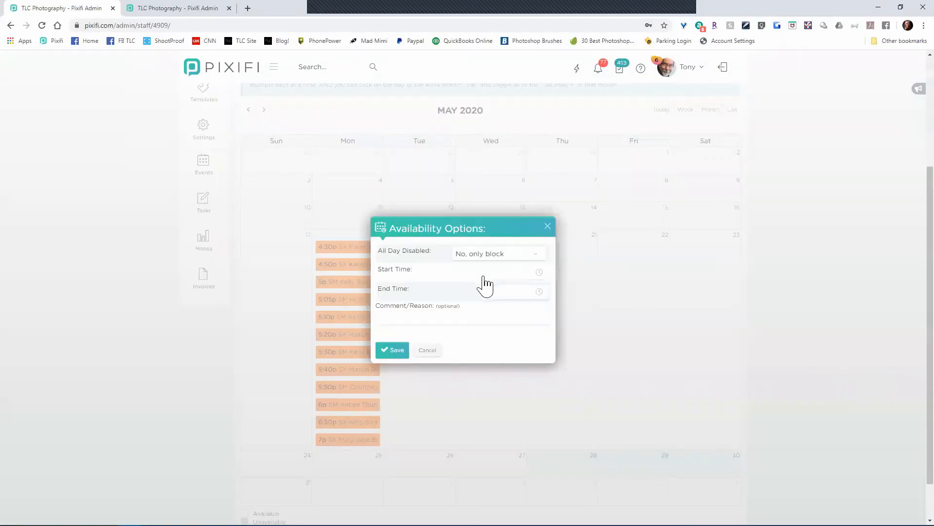
click(489, 255)
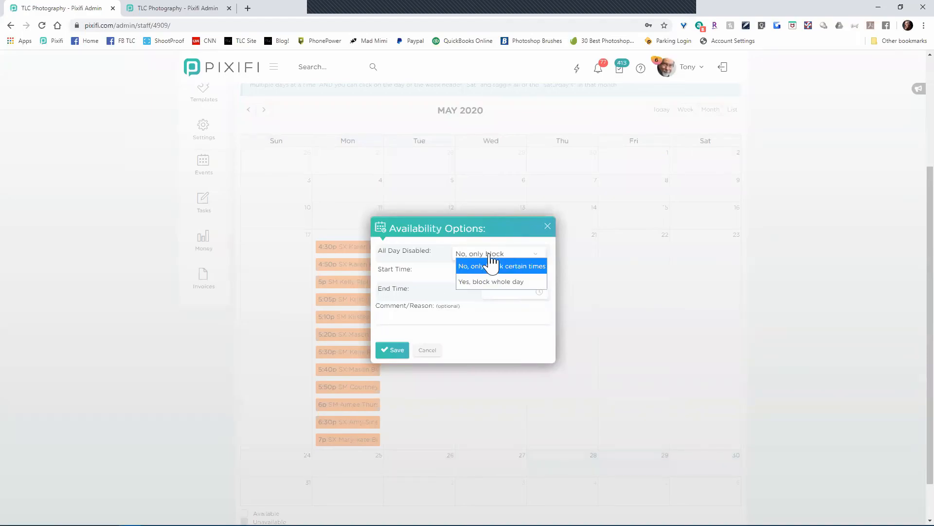
click(484, 282)
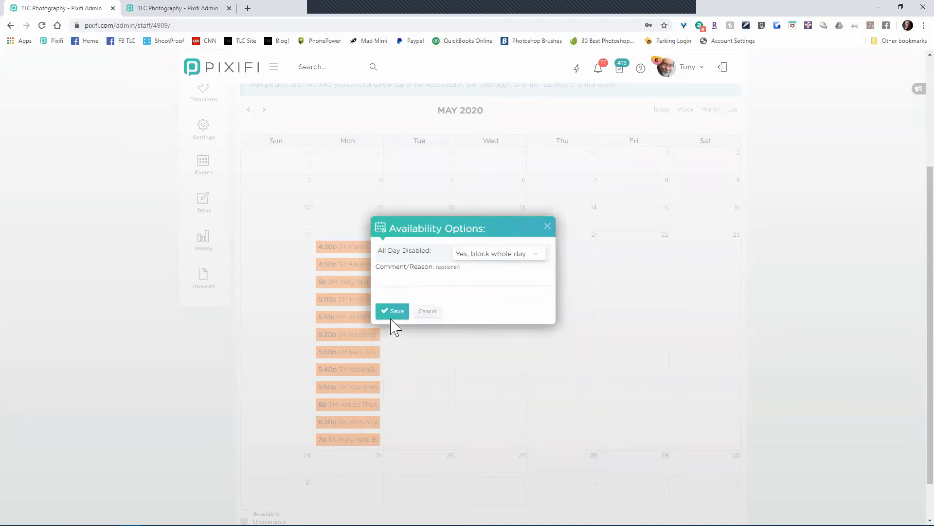
click(587, 364)
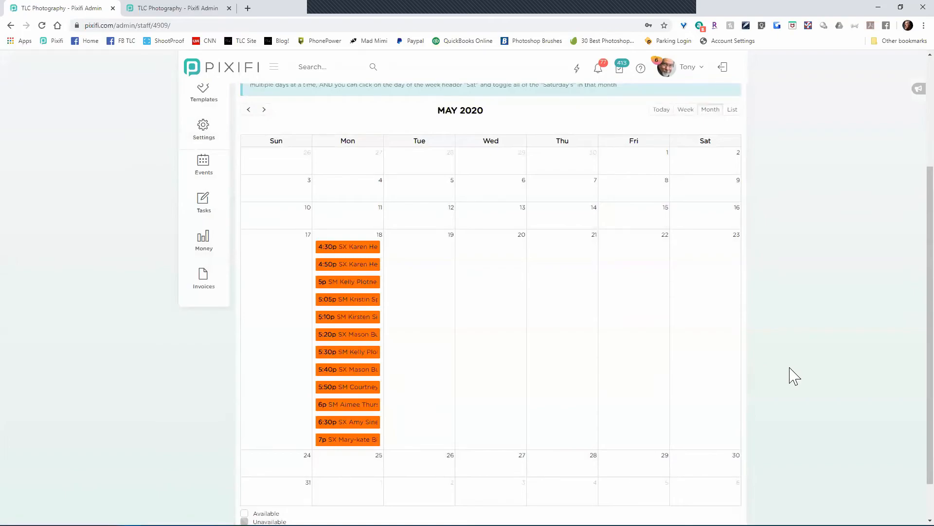
scroll(730, 398, up, 3)
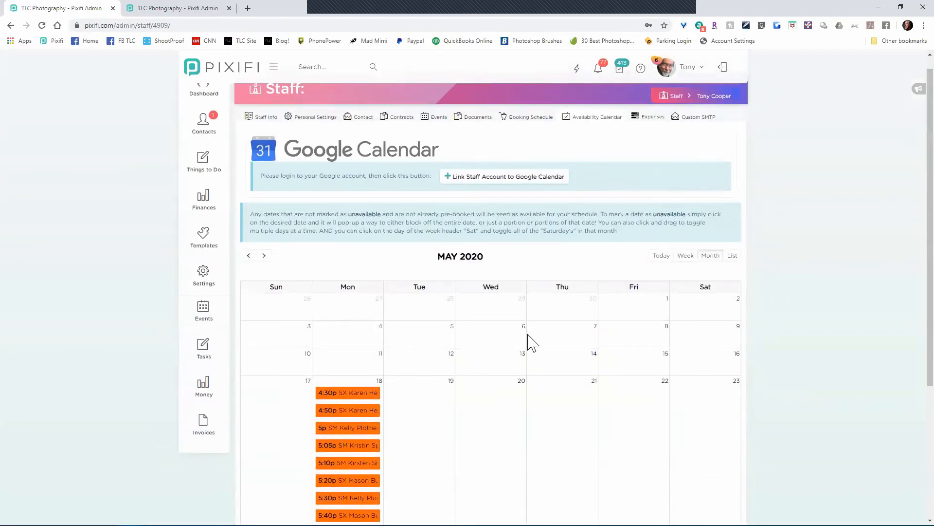
Delete the whole-day blocks on May 28, 29 and 30 from the availability calendar
scroll(529, 339, down, 4)
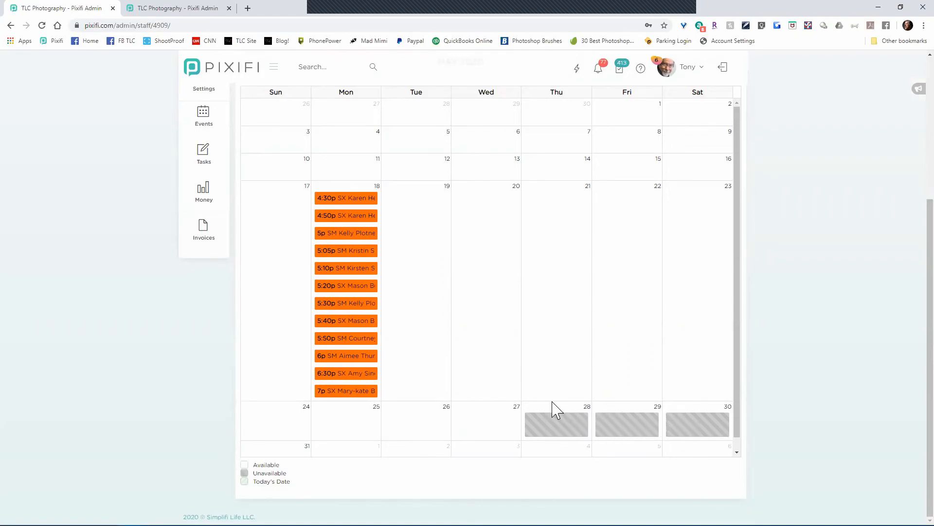
click(551, 431)
click(436, 313)
click(448, 332)
click(493, 307)
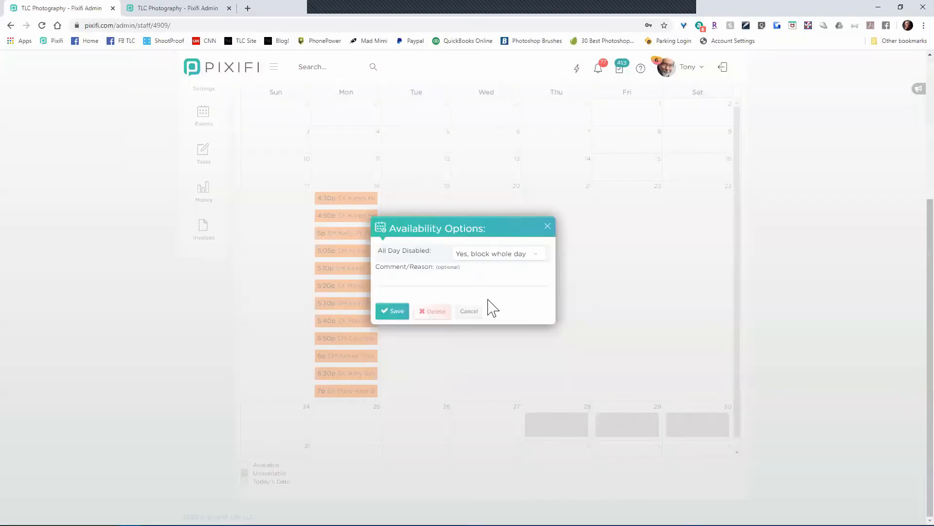
click(435, 312)
click(442, 344)
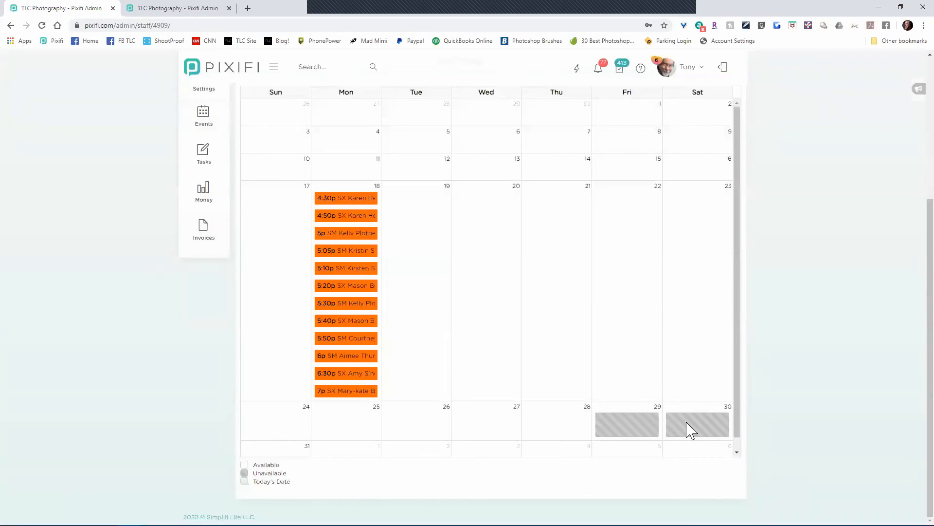
click(690, 430)
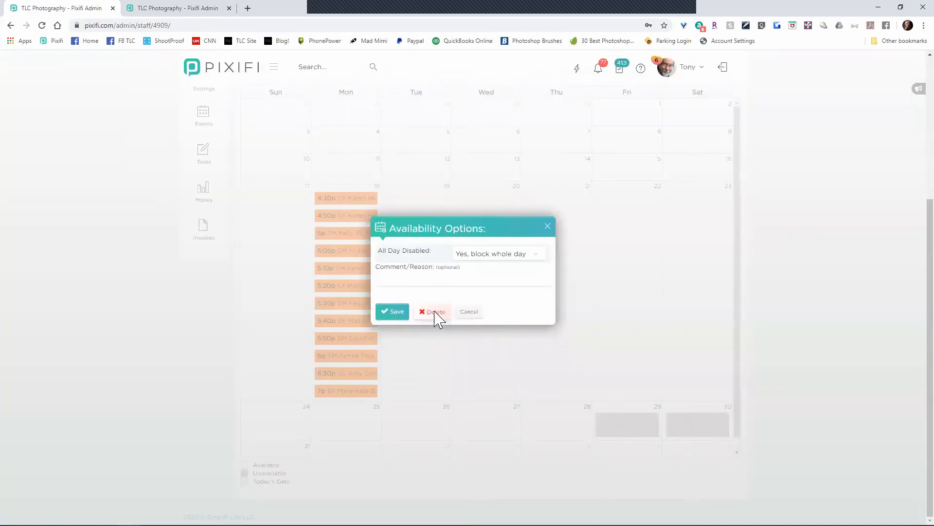
click(435, 312)
click(441, 344)
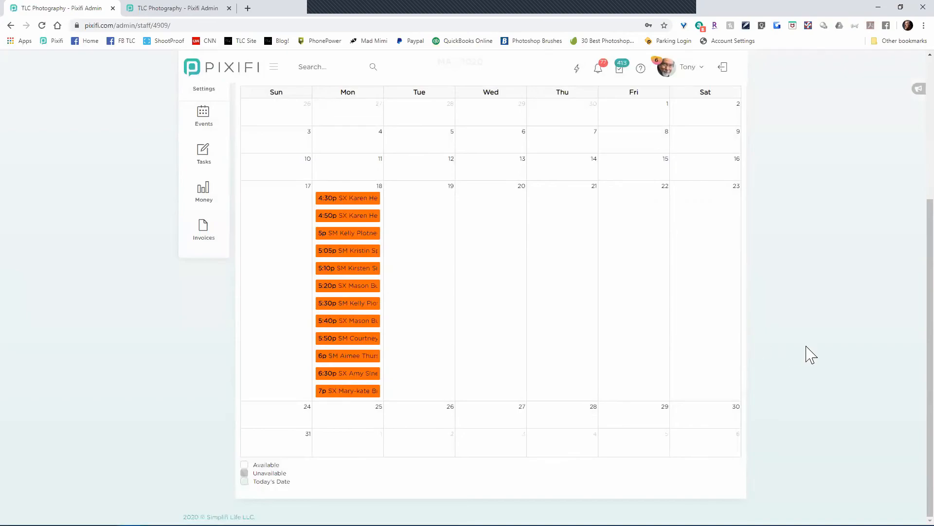
scroll(808, 354, up, 2)
scroll(807, 355, down, 1)
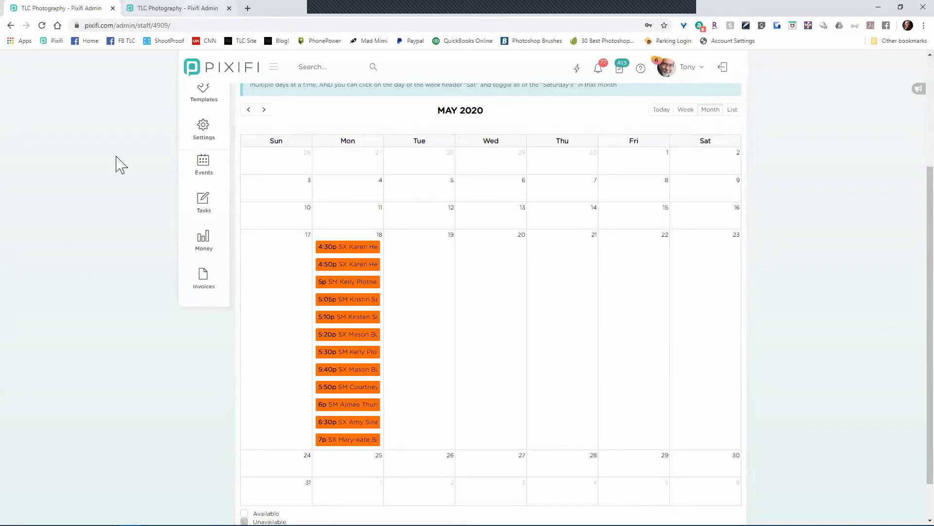
scroll(98, 239, up, 2)
scroll(104, 246, down, 1)
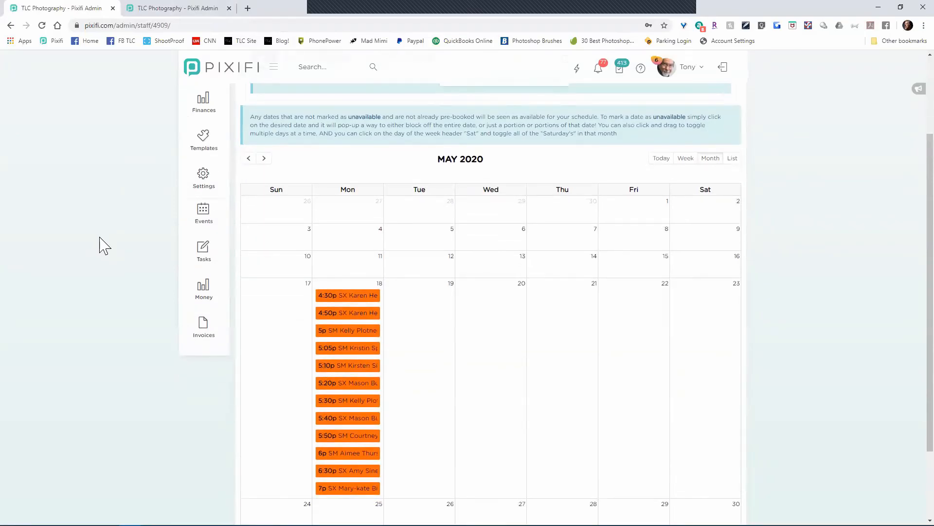
scroll(104, 246, down, 2)
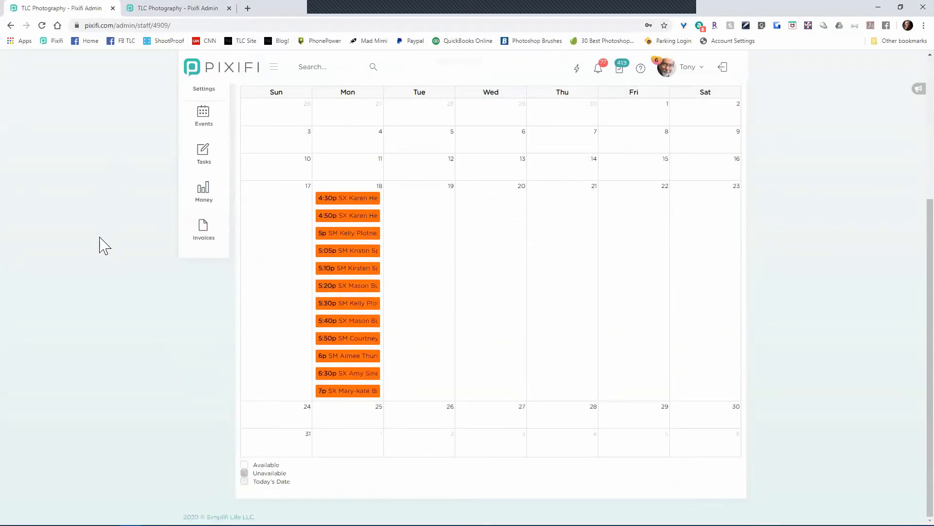
scroll(102, 246, up, 3)
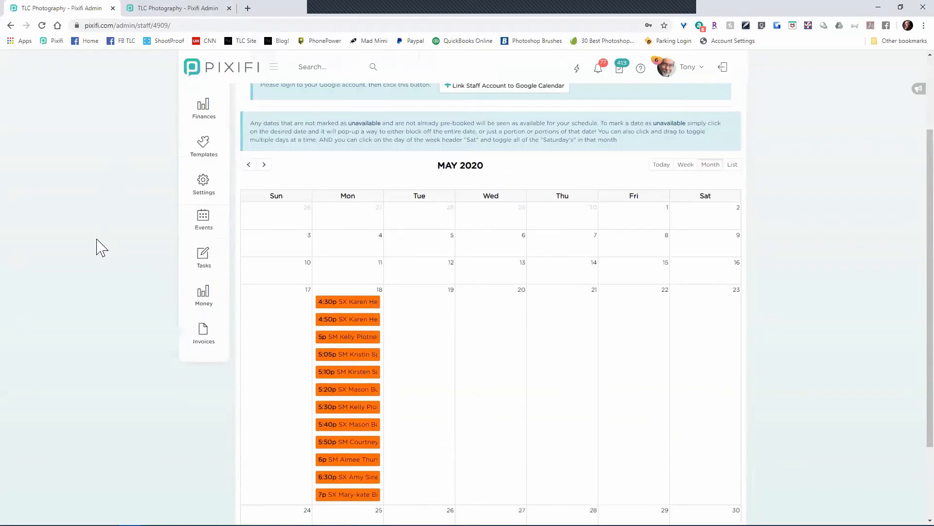
Open the booking pages list and look through the Seniors and Portraits pages
scroll(100, 249, up, 1)
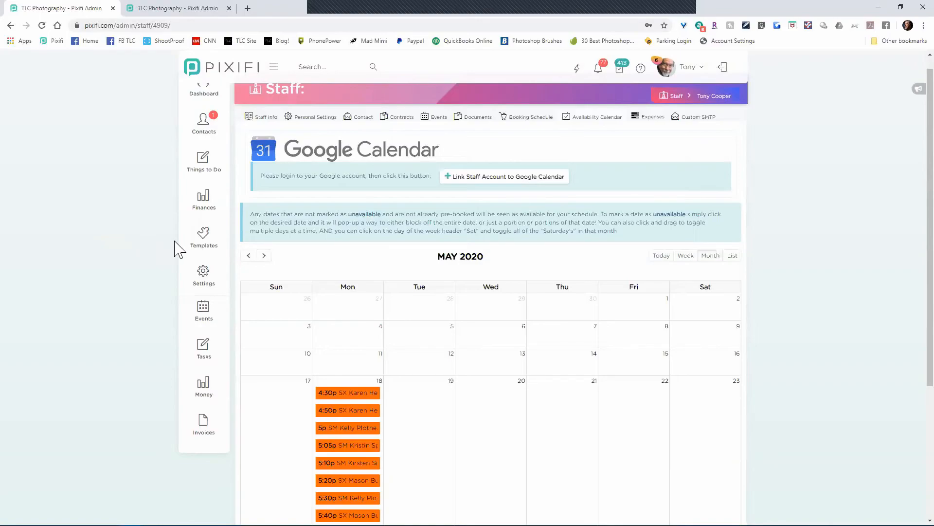
mouse_move(207, 247)
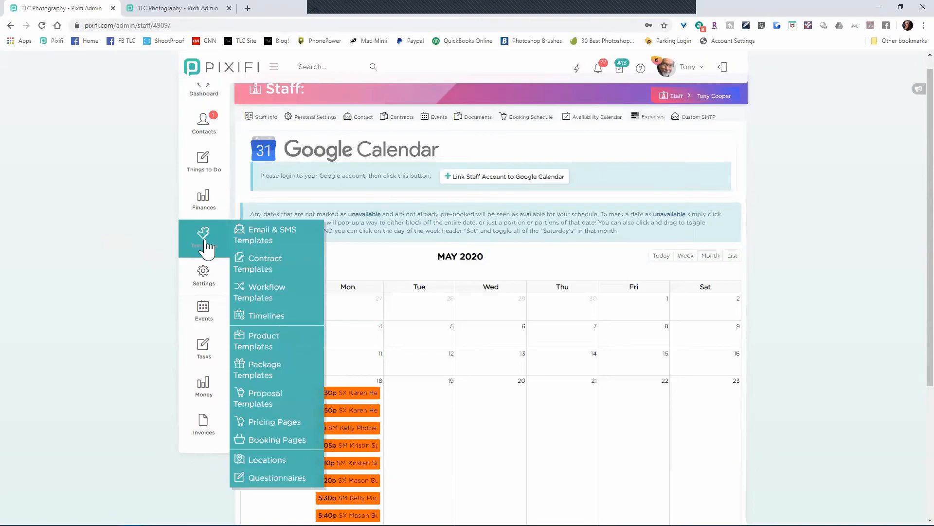
click(267, 441)
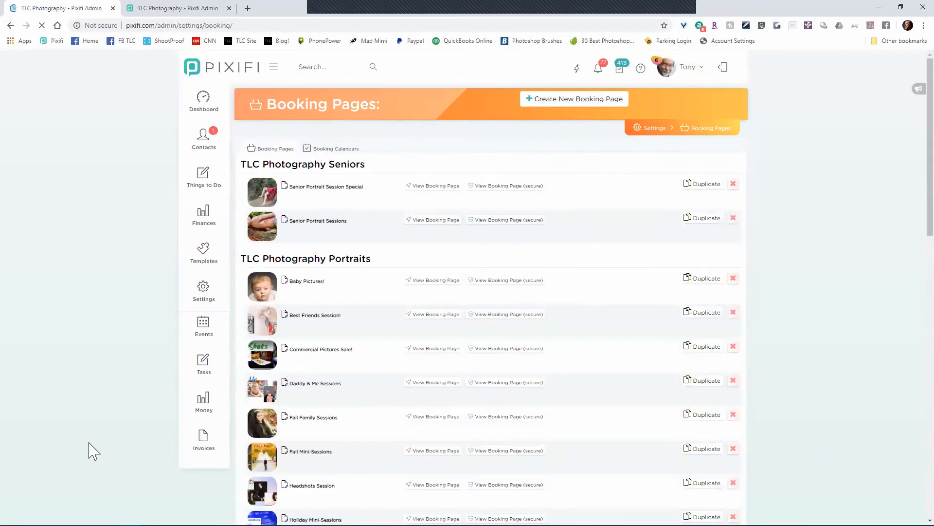
scroll(94, 453, down, 6)
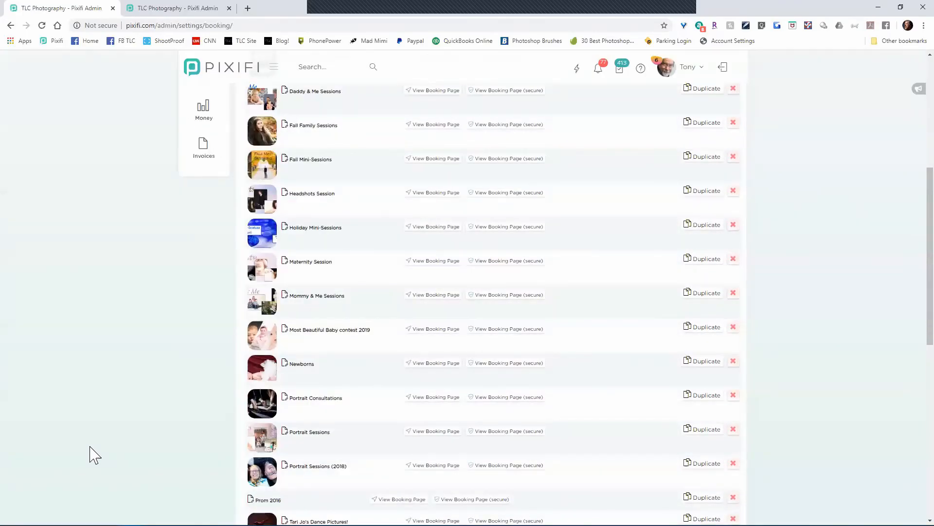
scroll(93, 455, down, 2)
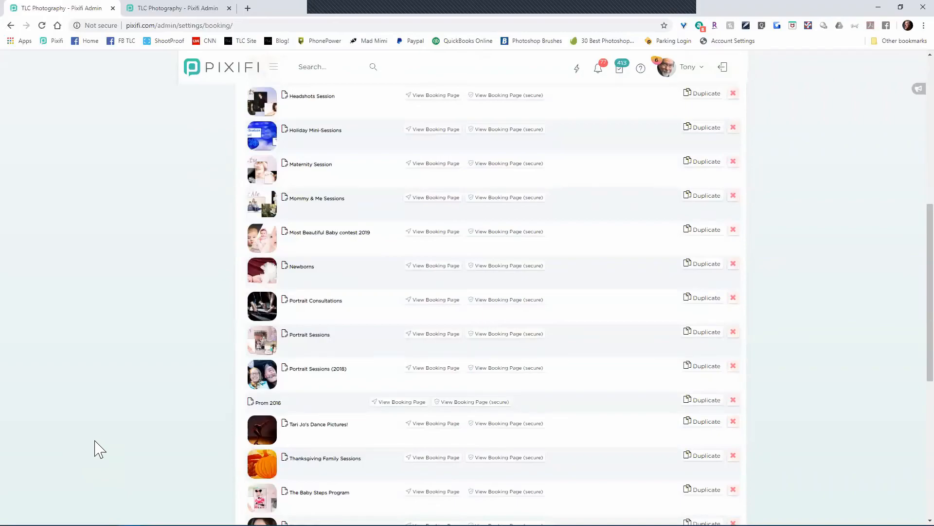
scroll(95, 454, up, 1)
scroll(96, 455, up, 1)
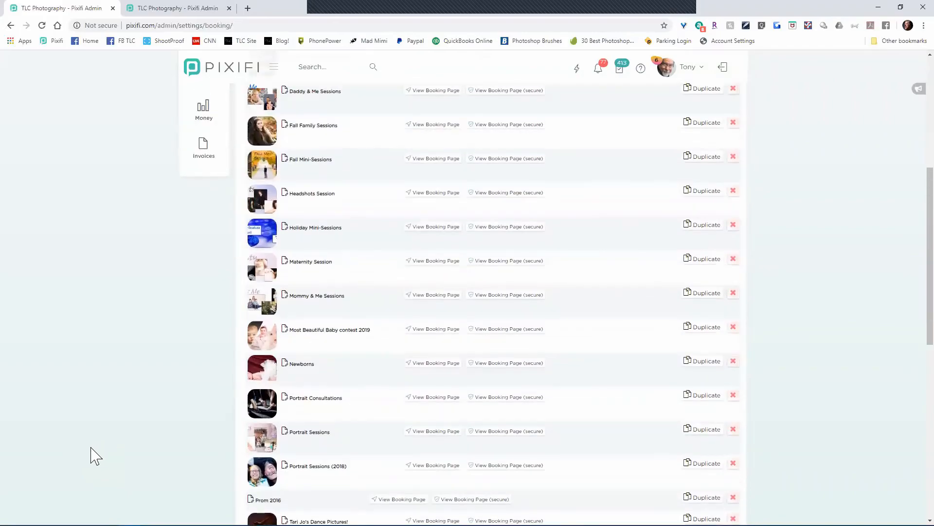
scroll(96, 455, up, 3)
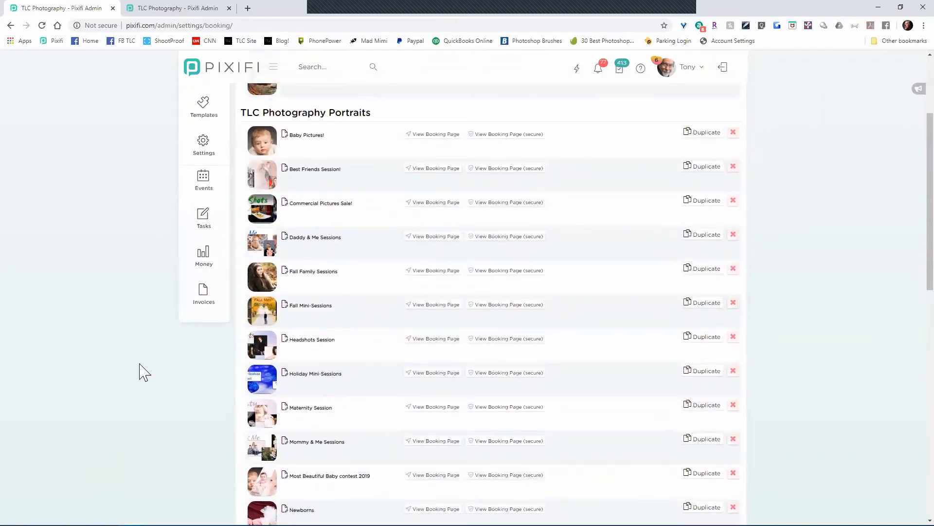
scroll(121, 418, down, 4)
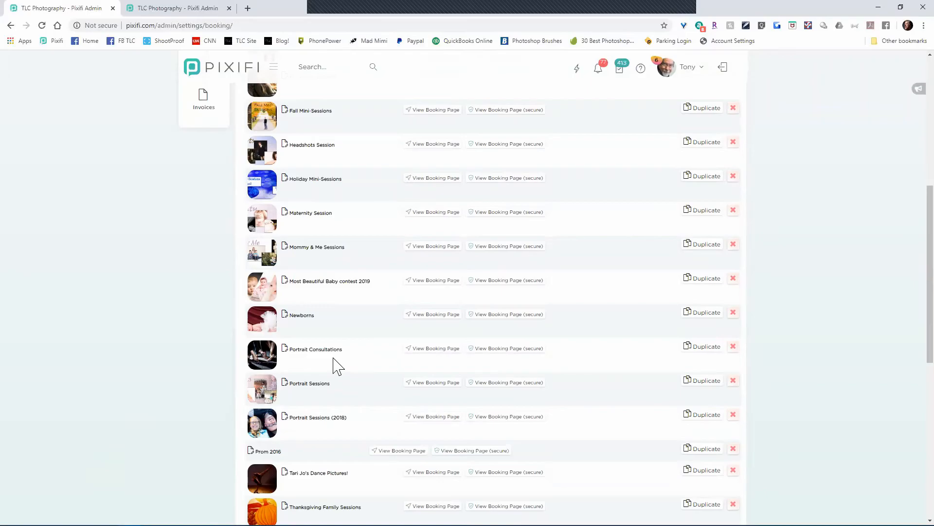
scroll(329, 368, up, 5)
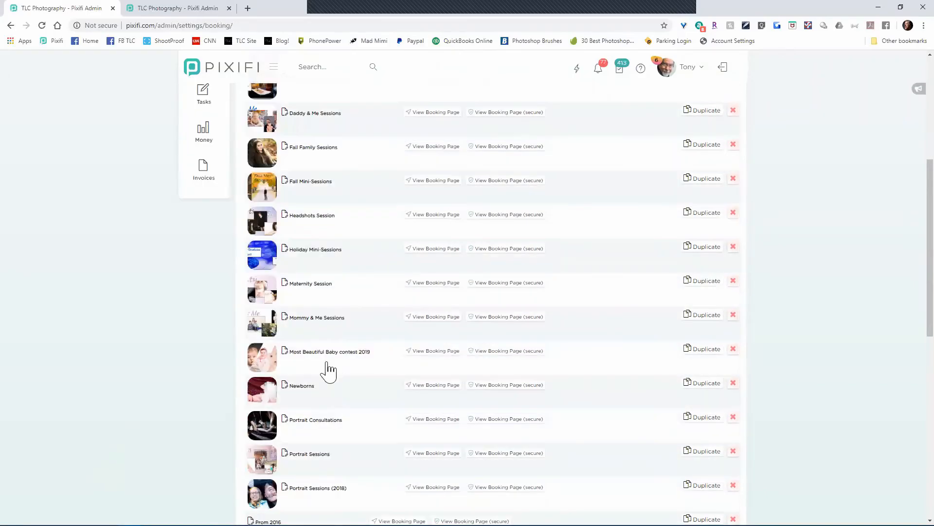
scroll(317, 194, up, 1)
Open the Baby Pictures! booking page and review the settings of the service Baby Session: 1 Year or younger
click(315, 185)
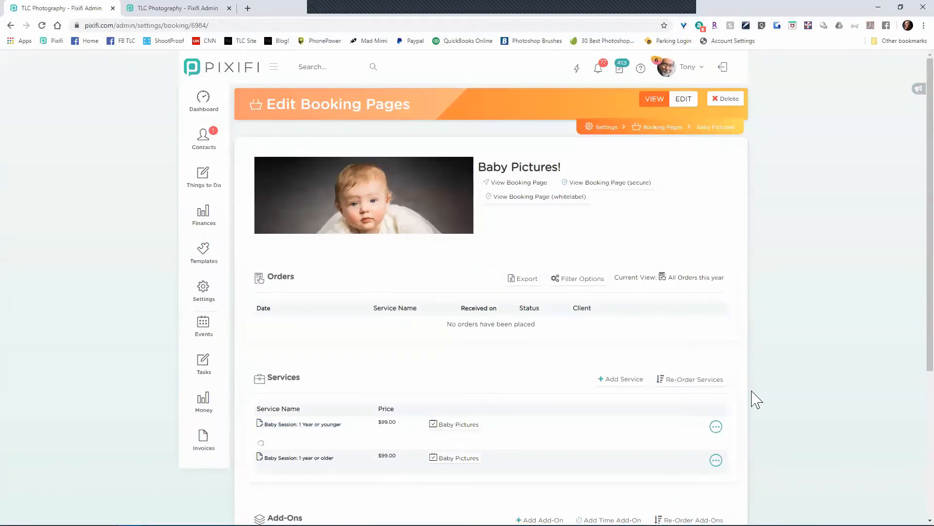
scroll(807, 390, down, 3)
scroll(800, 392, down, 1)
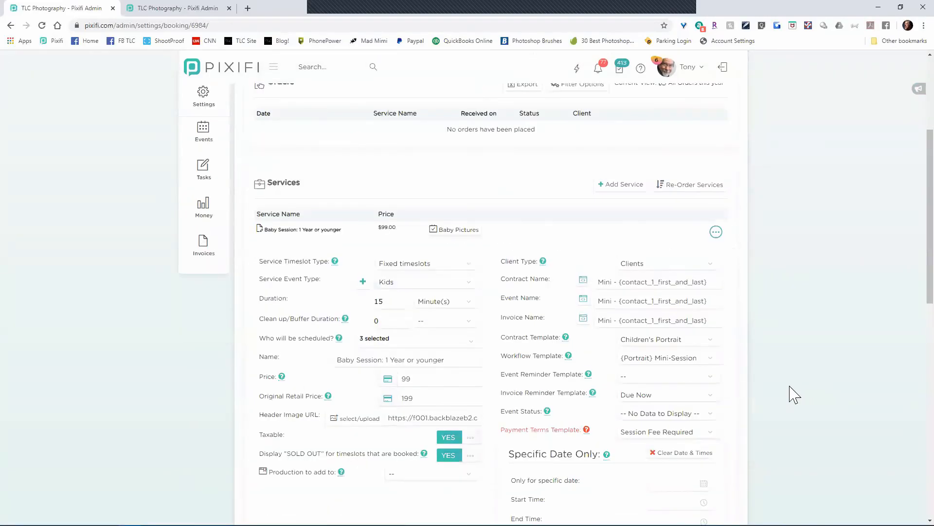
scroll(789, 394, down, 4)
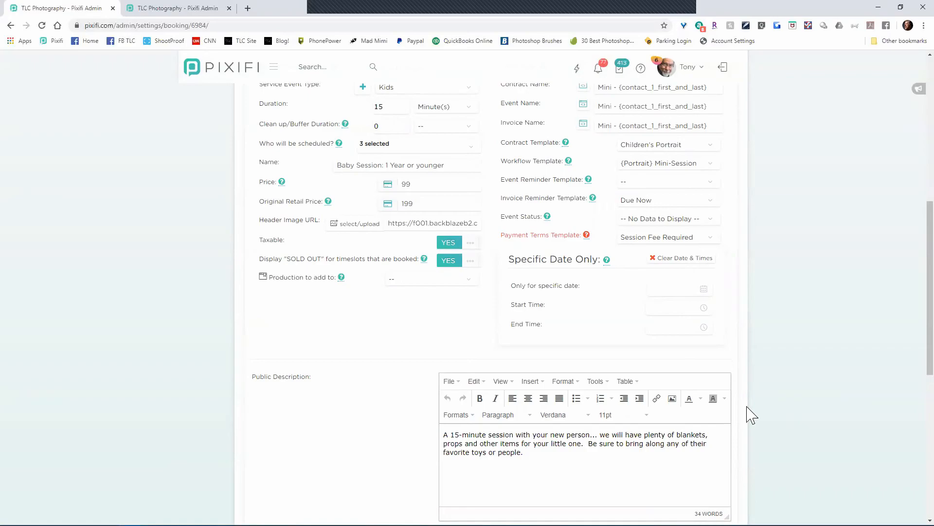
scroll(752, 415, up, 2)
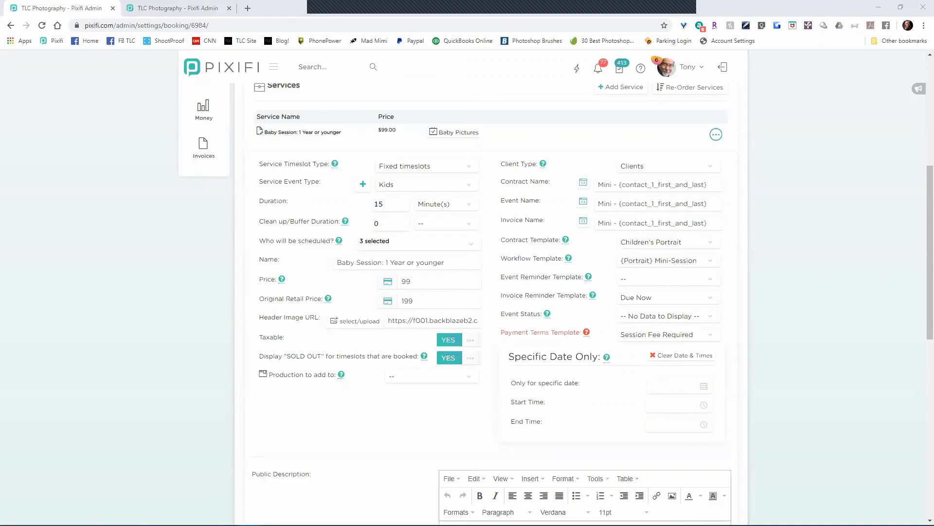
scroll(263, 283, up, 3)
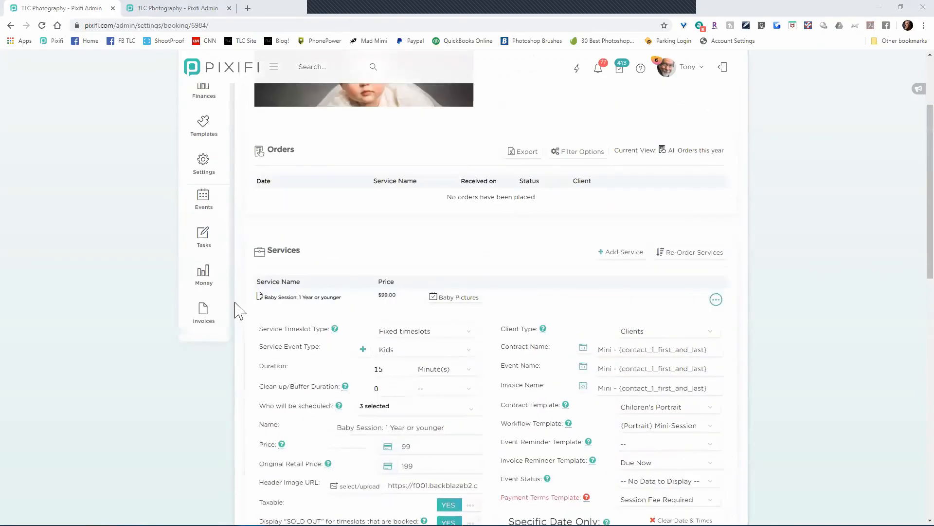
scroll(239, 310, up, 3)
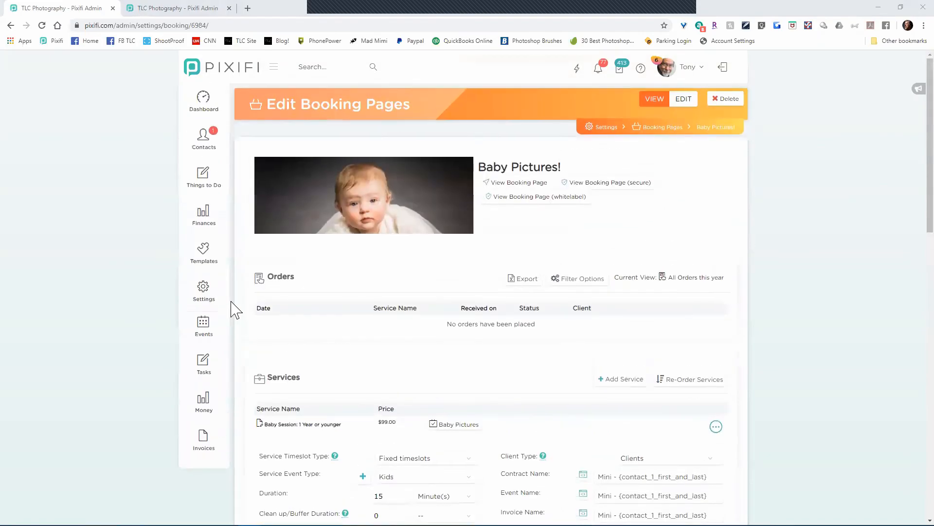